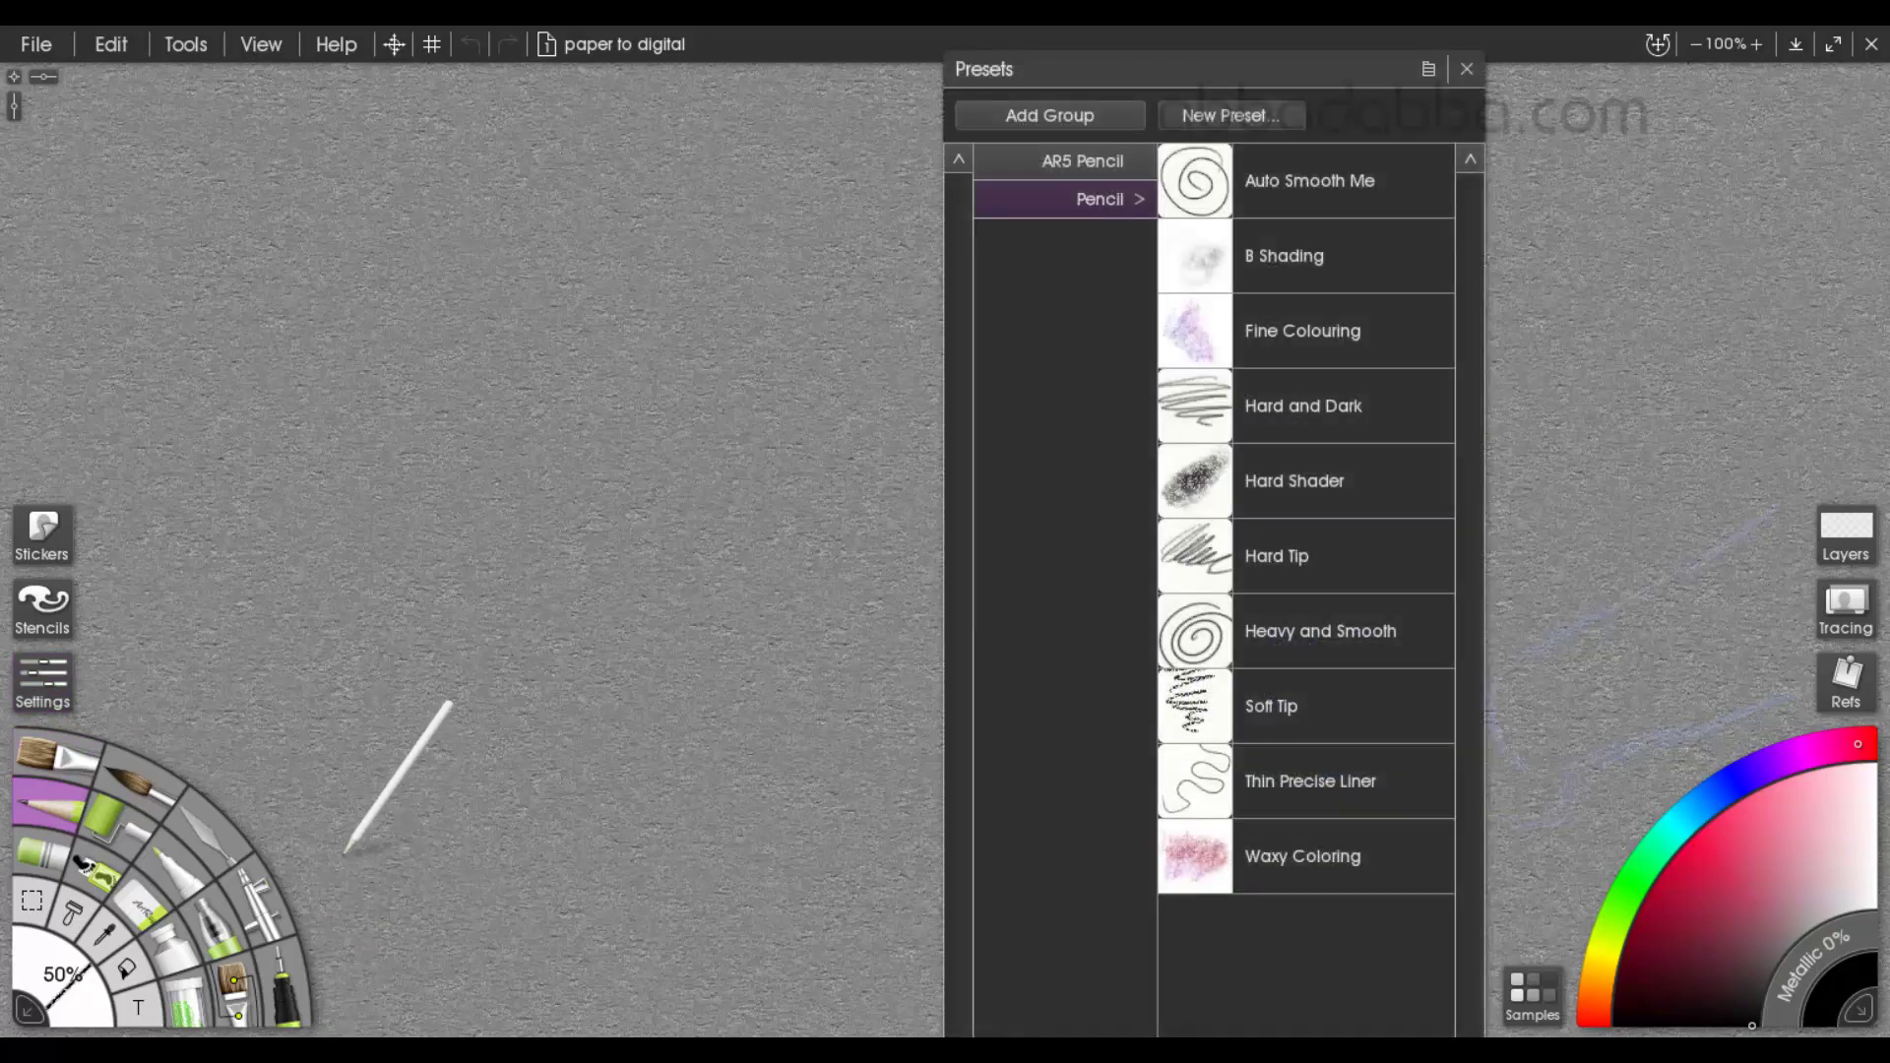
# Choose the Soft Tip pencil preset and review its default settings
pyautogui.click(1309, 713)
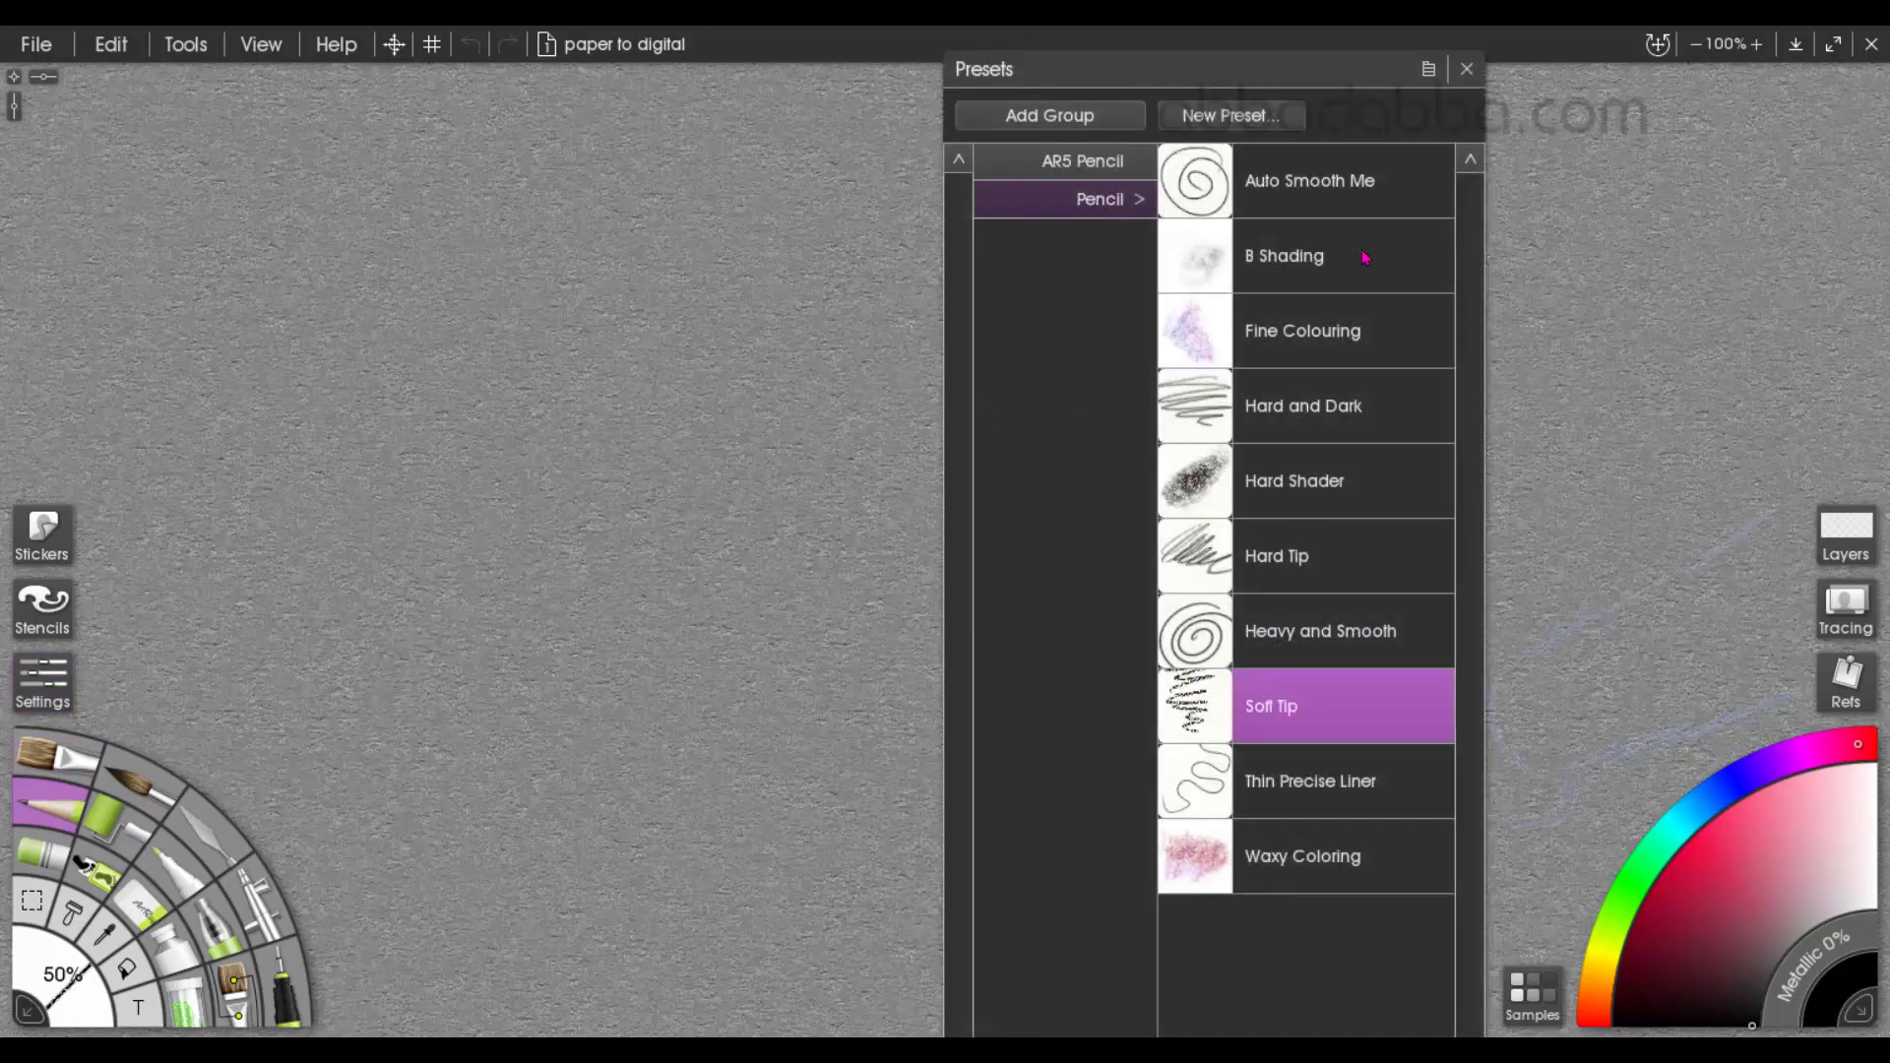
pyautogui.click(1467, 70)
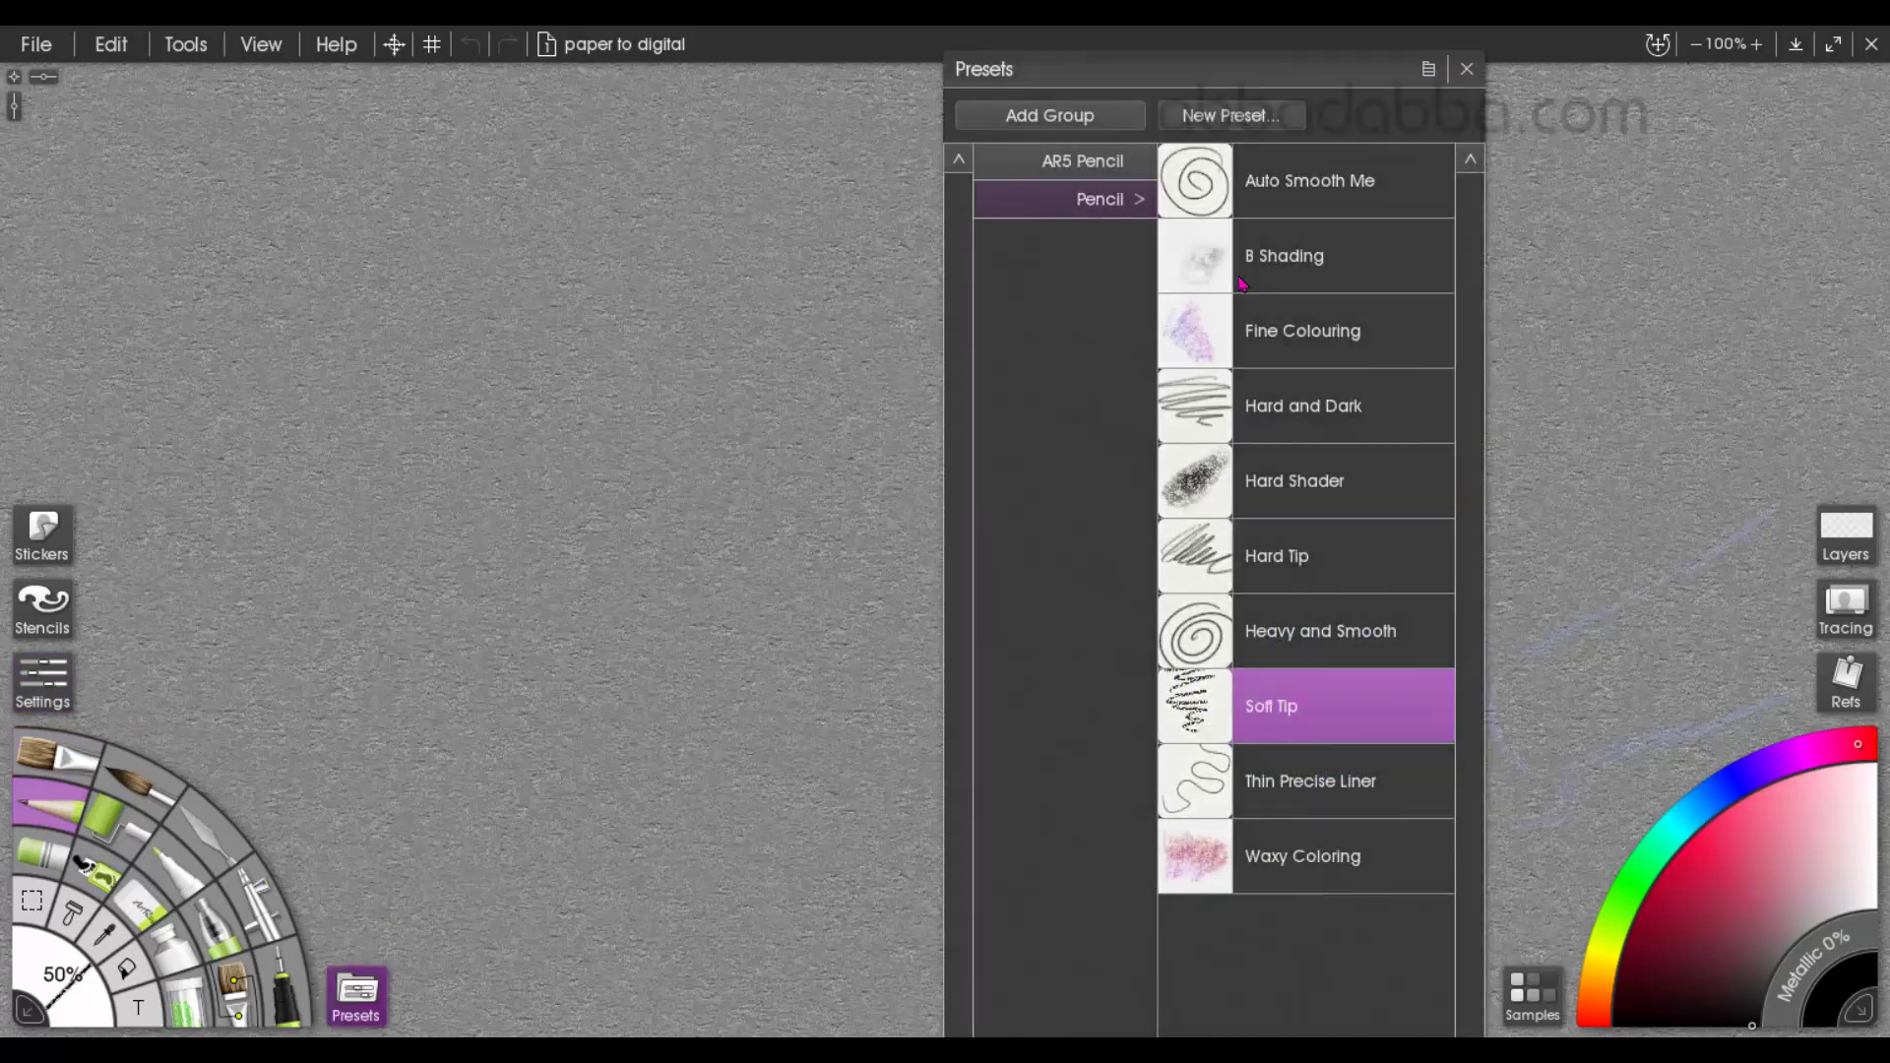
pyautogui.click(46, 703)
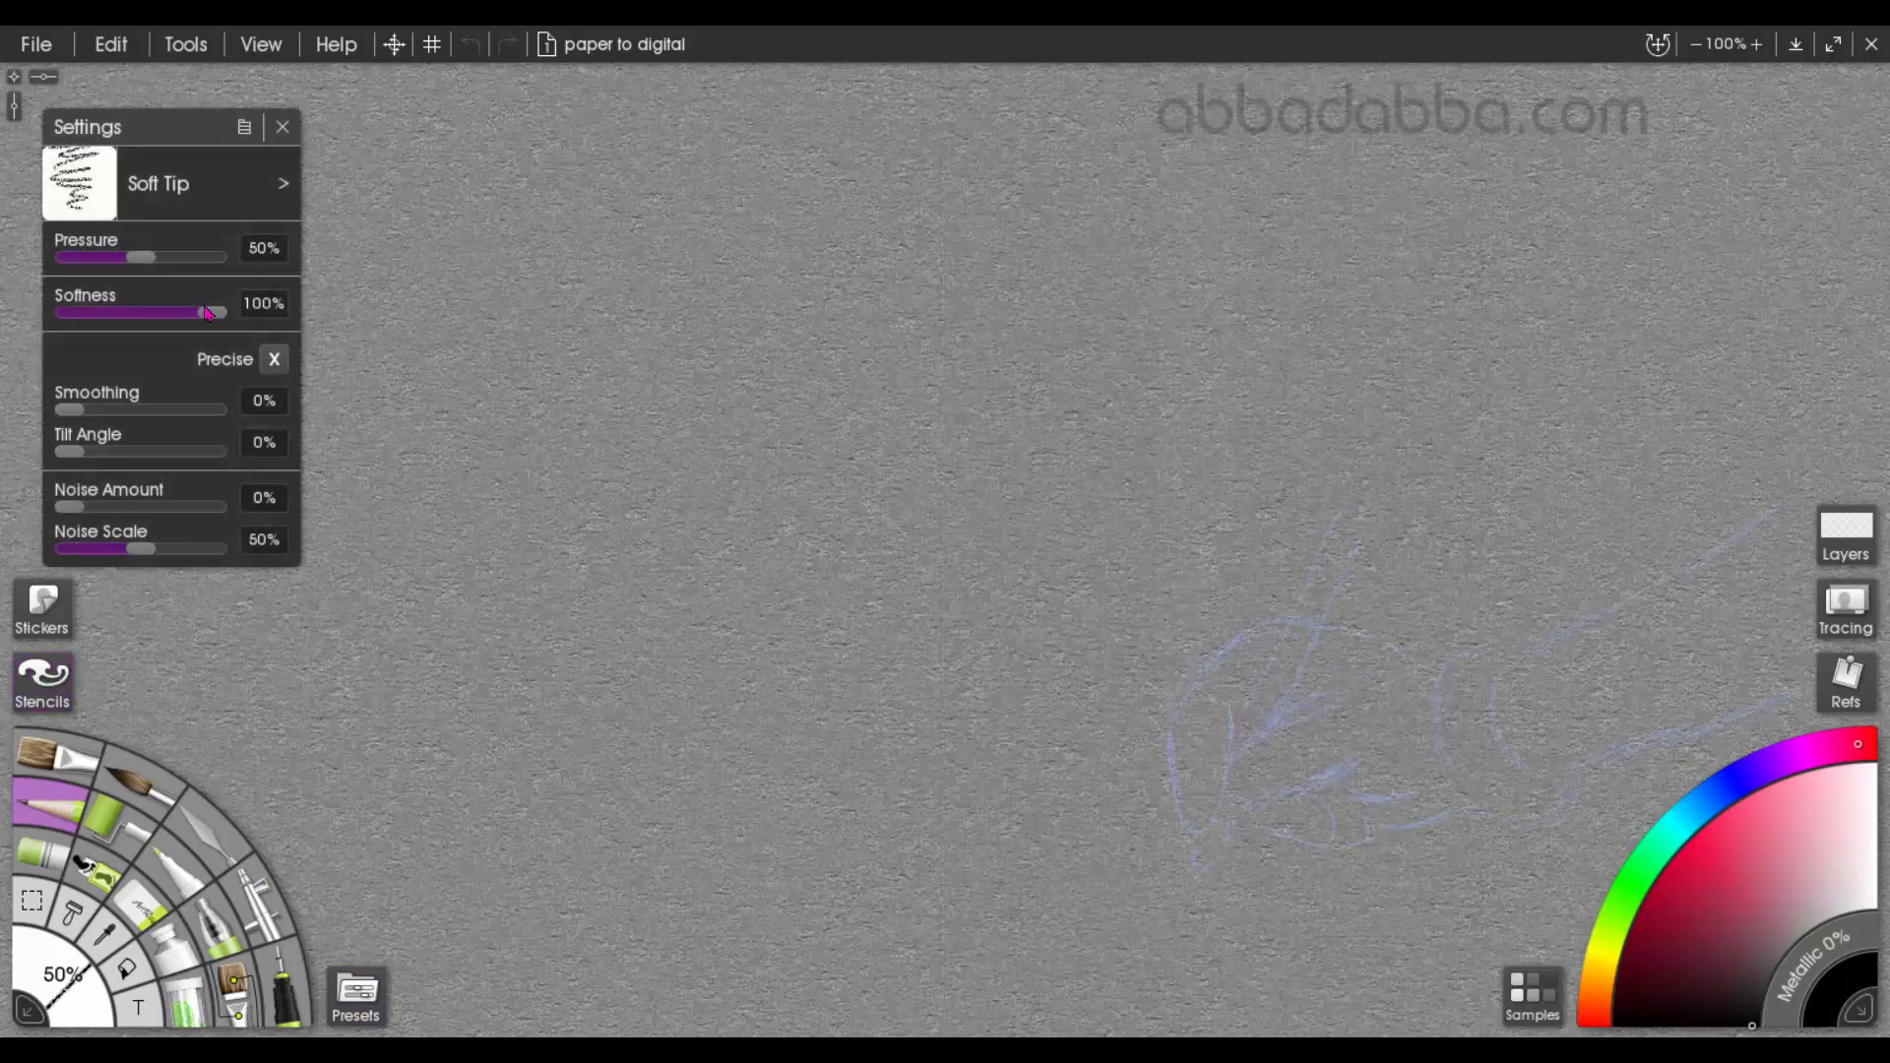
pyautogui.click(284, 127)
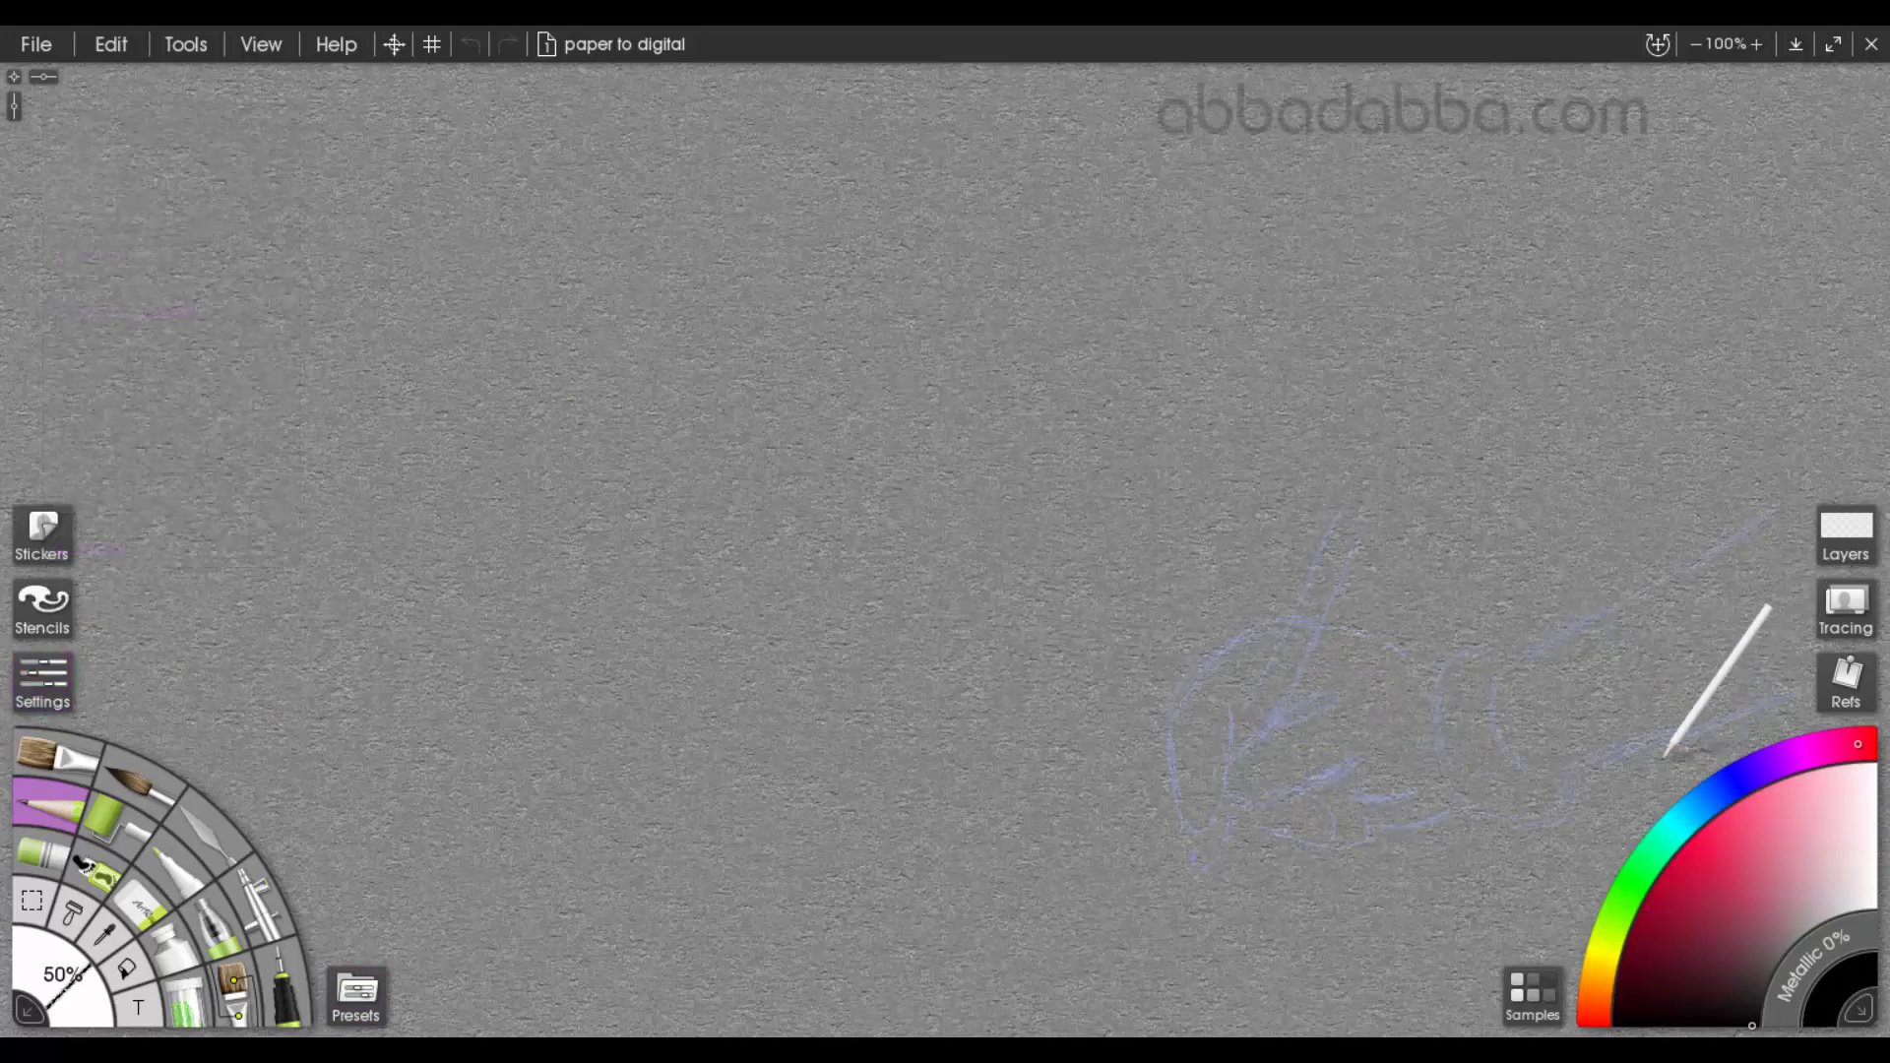
# Trace the sketched sleeve in black, shade its underside, and draw the cuff around the wrist
pyautogui.moveTo(1560, 771)
pyautogui.mouseDown()
pyautogui.moveTo(1739, 705)
pyautogui.moveTo(1531, 778)
pyautogui.moveTo(1549, 641)
pyautogui.moveTo(1782, 517)
pyautogui.mouseUp()
pyautogui.moveTo(1696, 723)
pyautogui.mouseDown()
pyautogui.moveTo(1747, 699)
pyautogui.moveTo(1566, 786)
pyautogui.moveTo(1692, 725)
pyautogui.mouseUp()
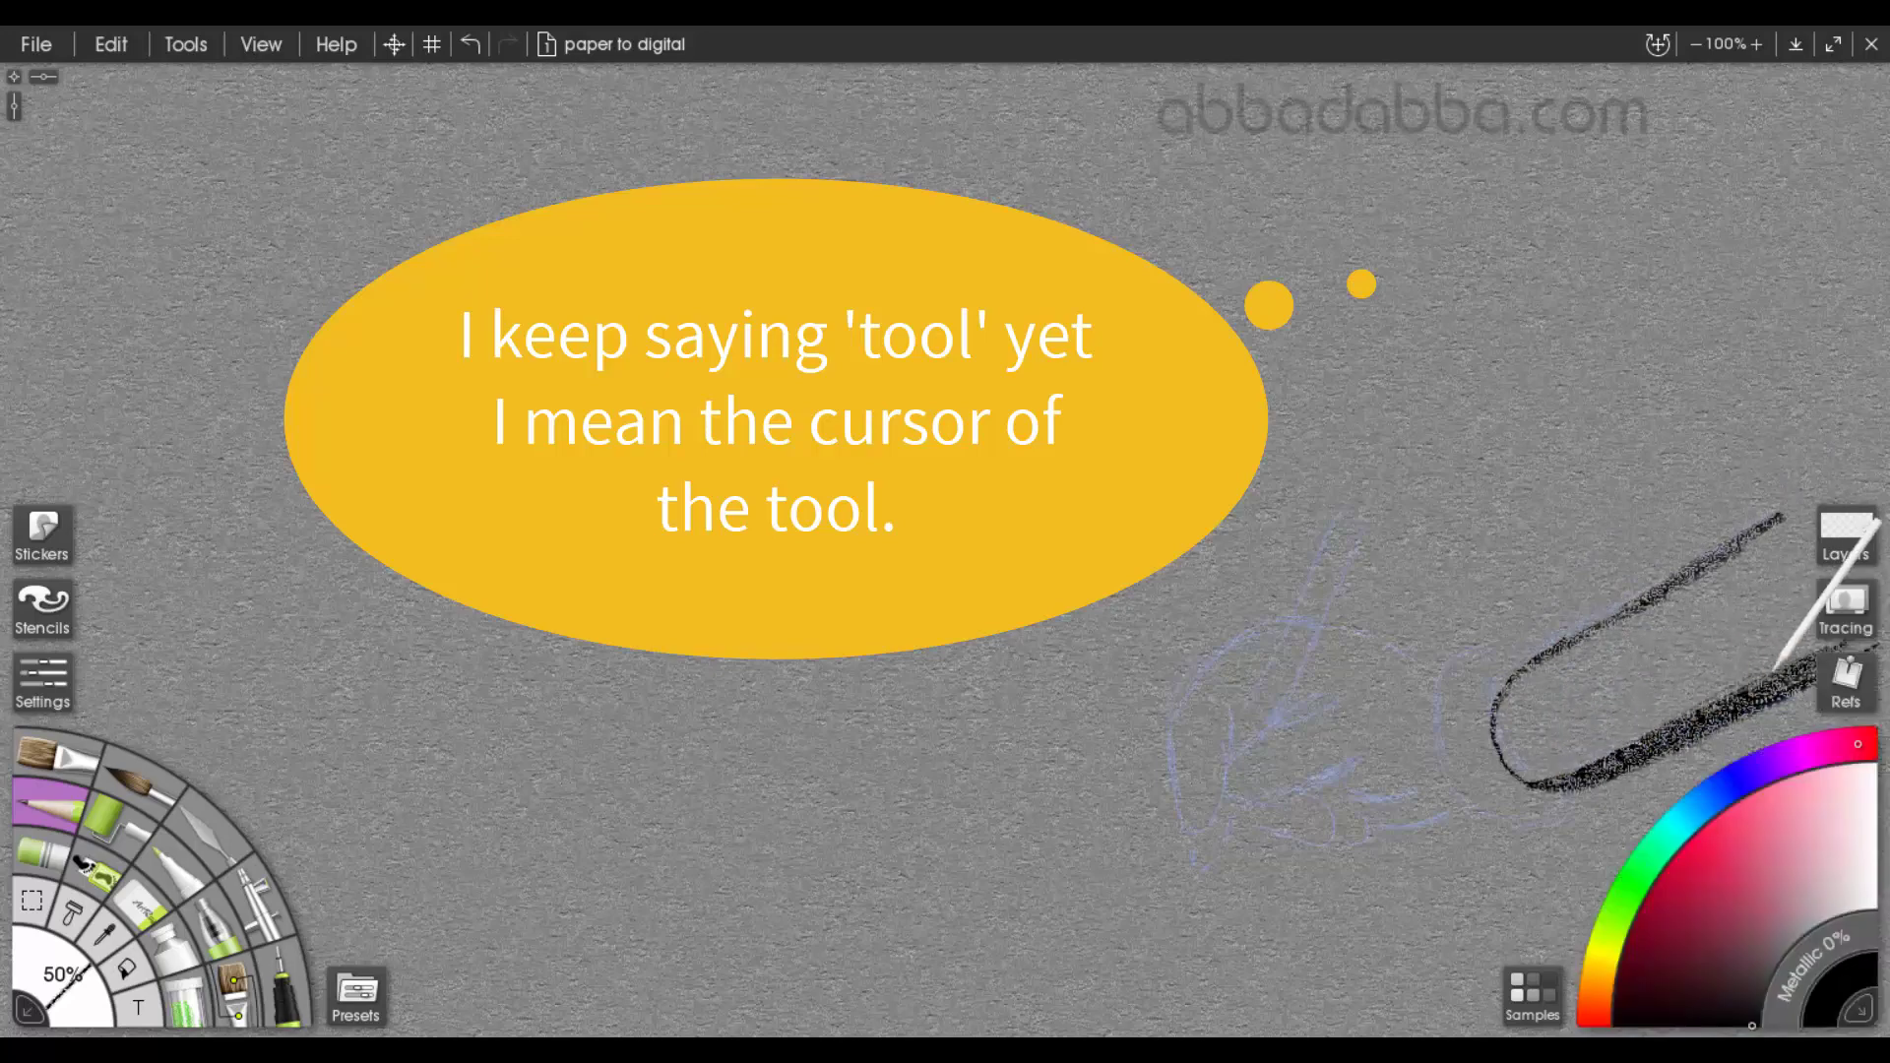
pyautogui.moveTo(1549, 765)
pyautogui.mouseDown()
pyautogui.moveTo(1772, 650)
pyautogui.moveTo(1549, 763)
pyautogui.moveTo(1647, 691)
pyautogui.moveTo(1558, 722)
pyautogui.mouseUp()
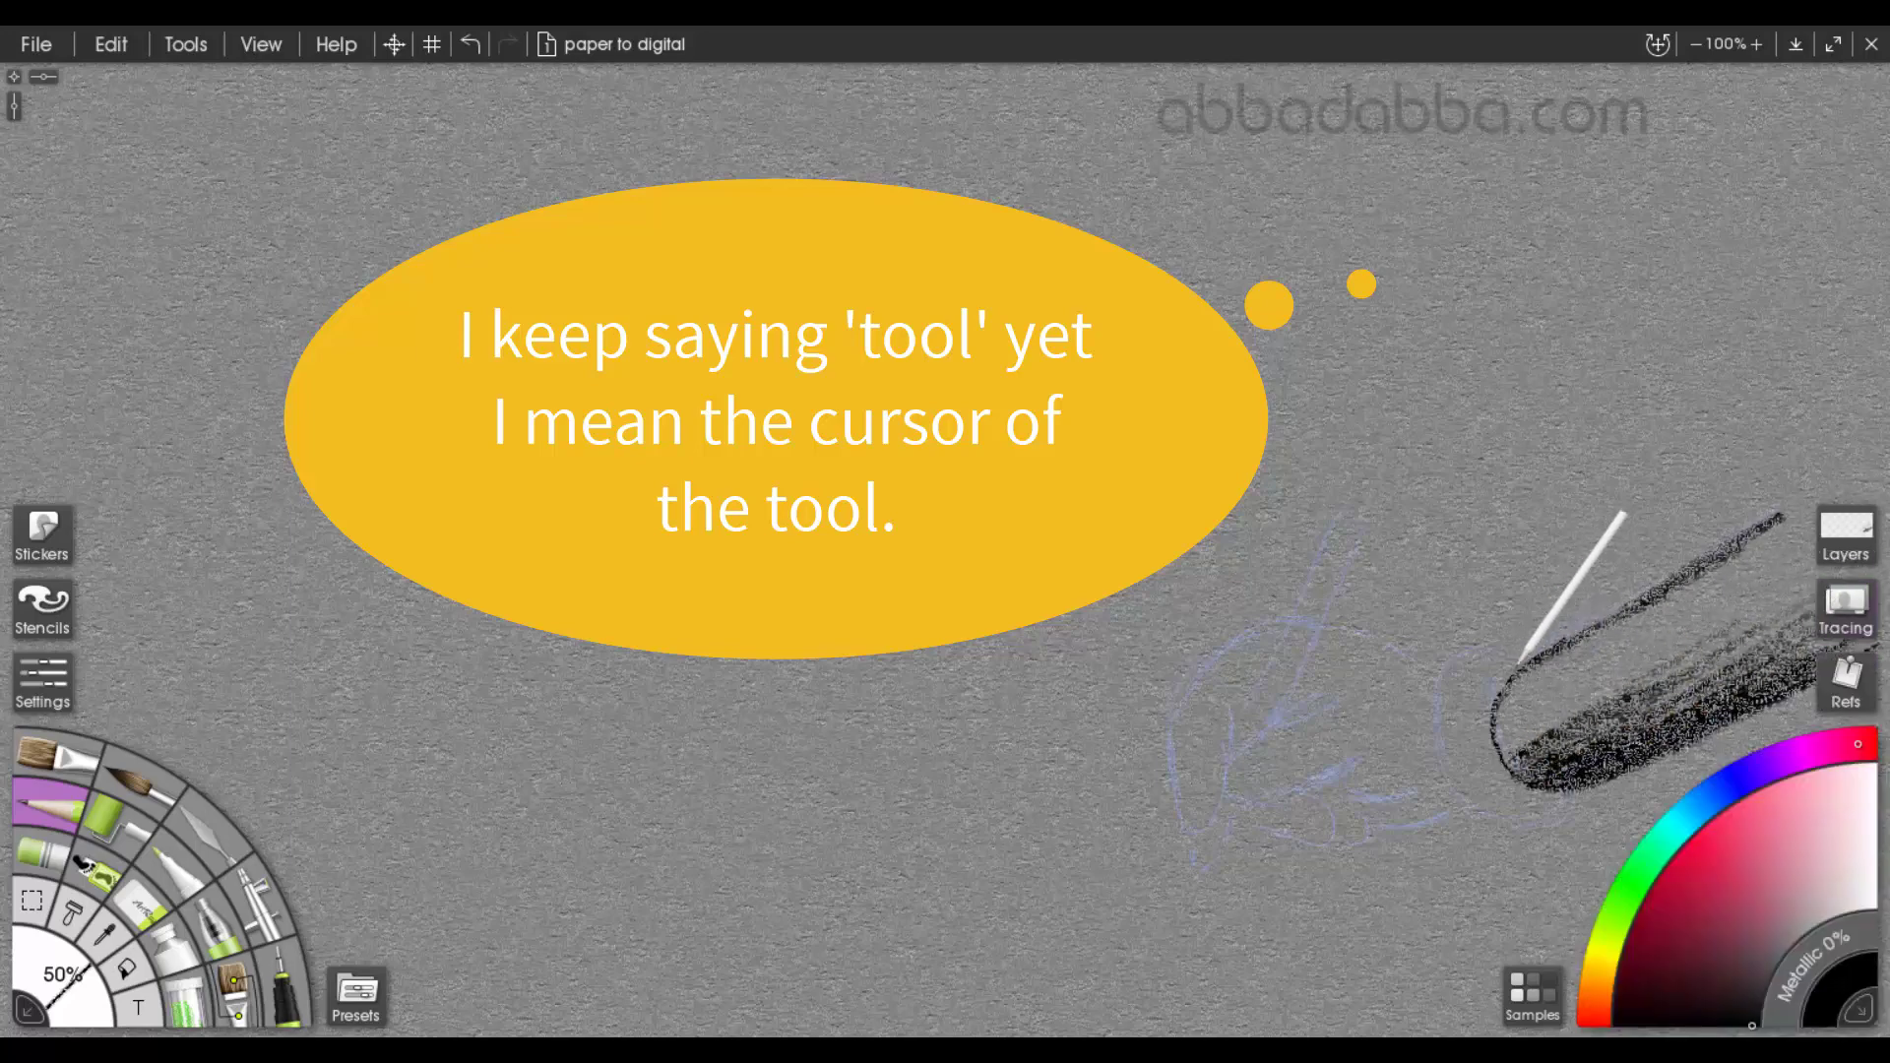
pyautogui.moveTo(1506, 641)
pyautogui.mouseDown()
pyautogui.moveTo(1444, 682)
pyautogui.moveTo(1440, 748)
pyautogui.moveTo(1477, 800)
pyautogui.moveTo(1535, 822)
pyautogui.moveTo(1585, 804)
pyautogui.moveTo(1611, 749)
pyautogui.mouseUp()
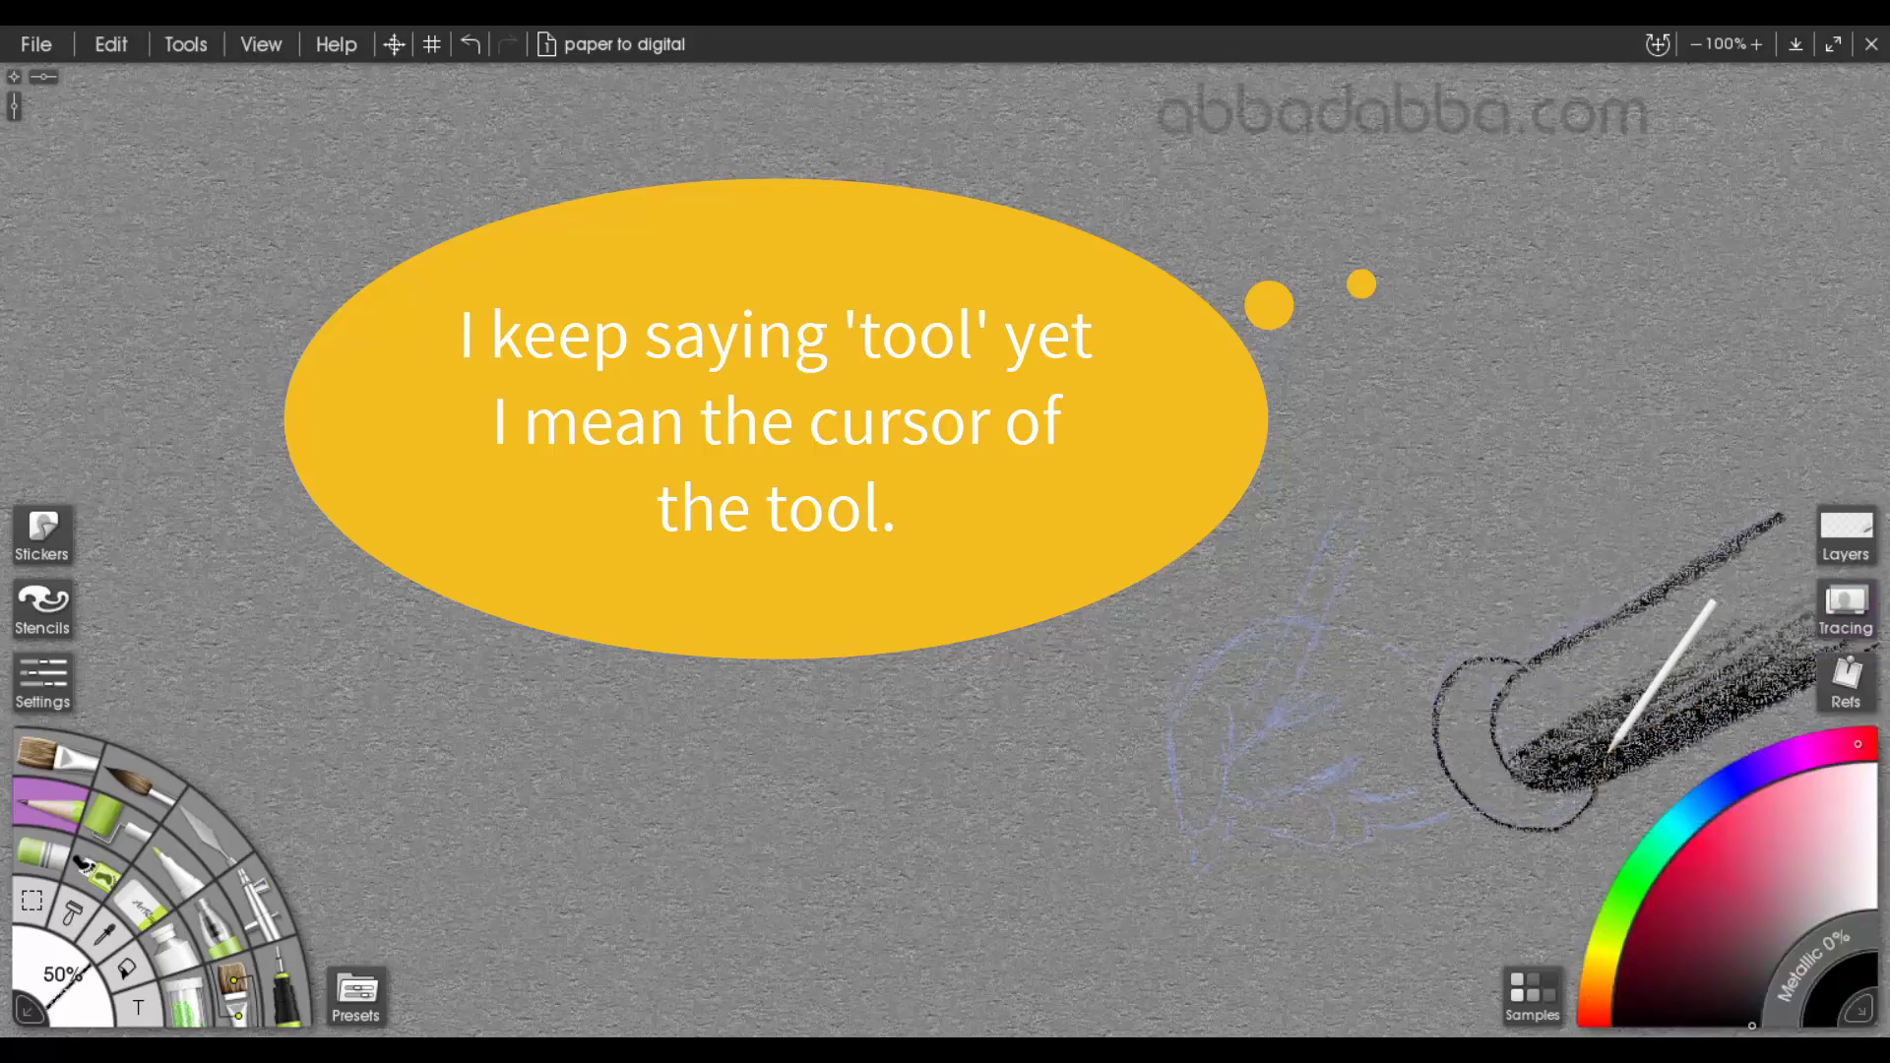
# Trace the sketched hand gripping a pencil, including the fingers, the pencil and the palm up to the cuff
pyautogui.moveTo(1339, 663)
pyautogui.mouseDown()
pyautogui.moveTo(1244, 748)
pyautogui.moveTo(1238, 794)
pyautogui.moveTo(1314, 784)
pyautogui.moveTo(1373, 730)
pyautogui.moveTo(1341, 788)
pyautogui.moveTo(1406, 788)
pyautogui.mouseUp()
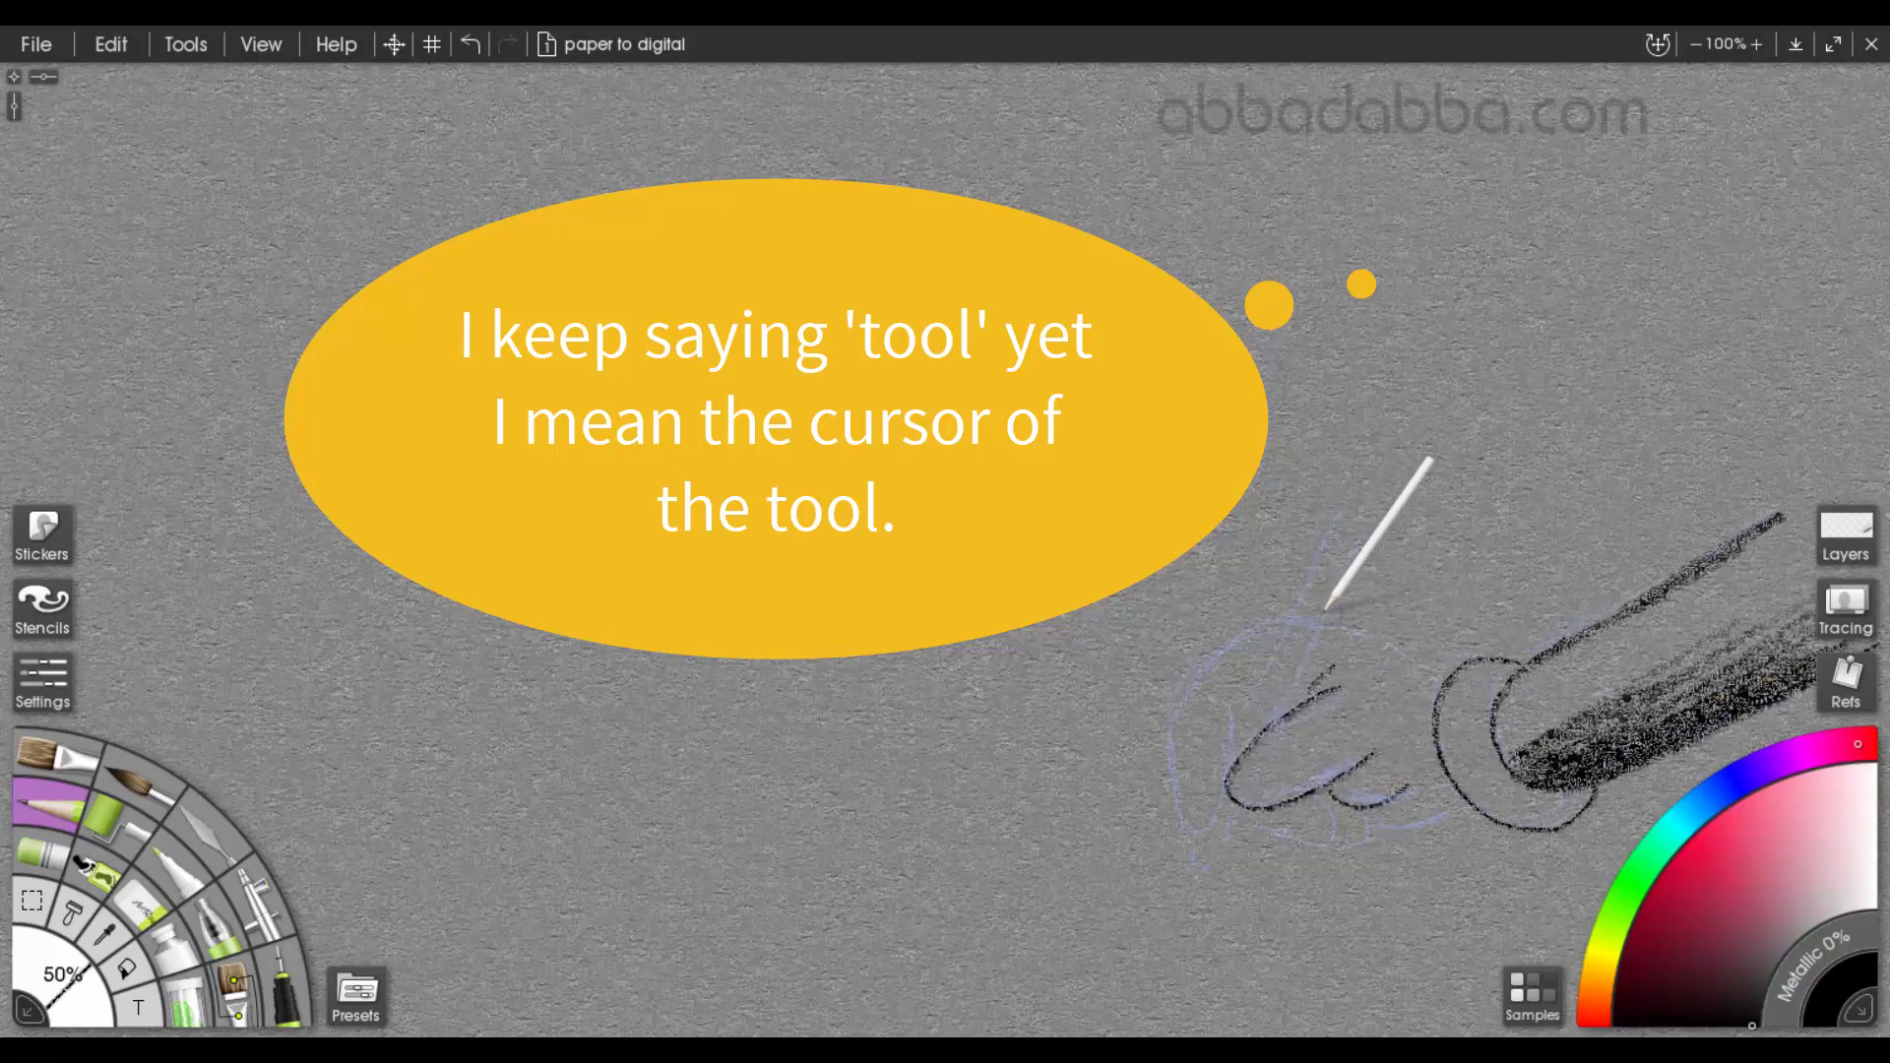
pyautogui.moveTo(1230, 721)
pyautogui.mouseDown()
pyautogui.moveTo(1227, 820)
pyautogui.moveTo(1321, 642)
pyautogui.mouseUp()
pyautogui.hotkey('ctrl', 'z')
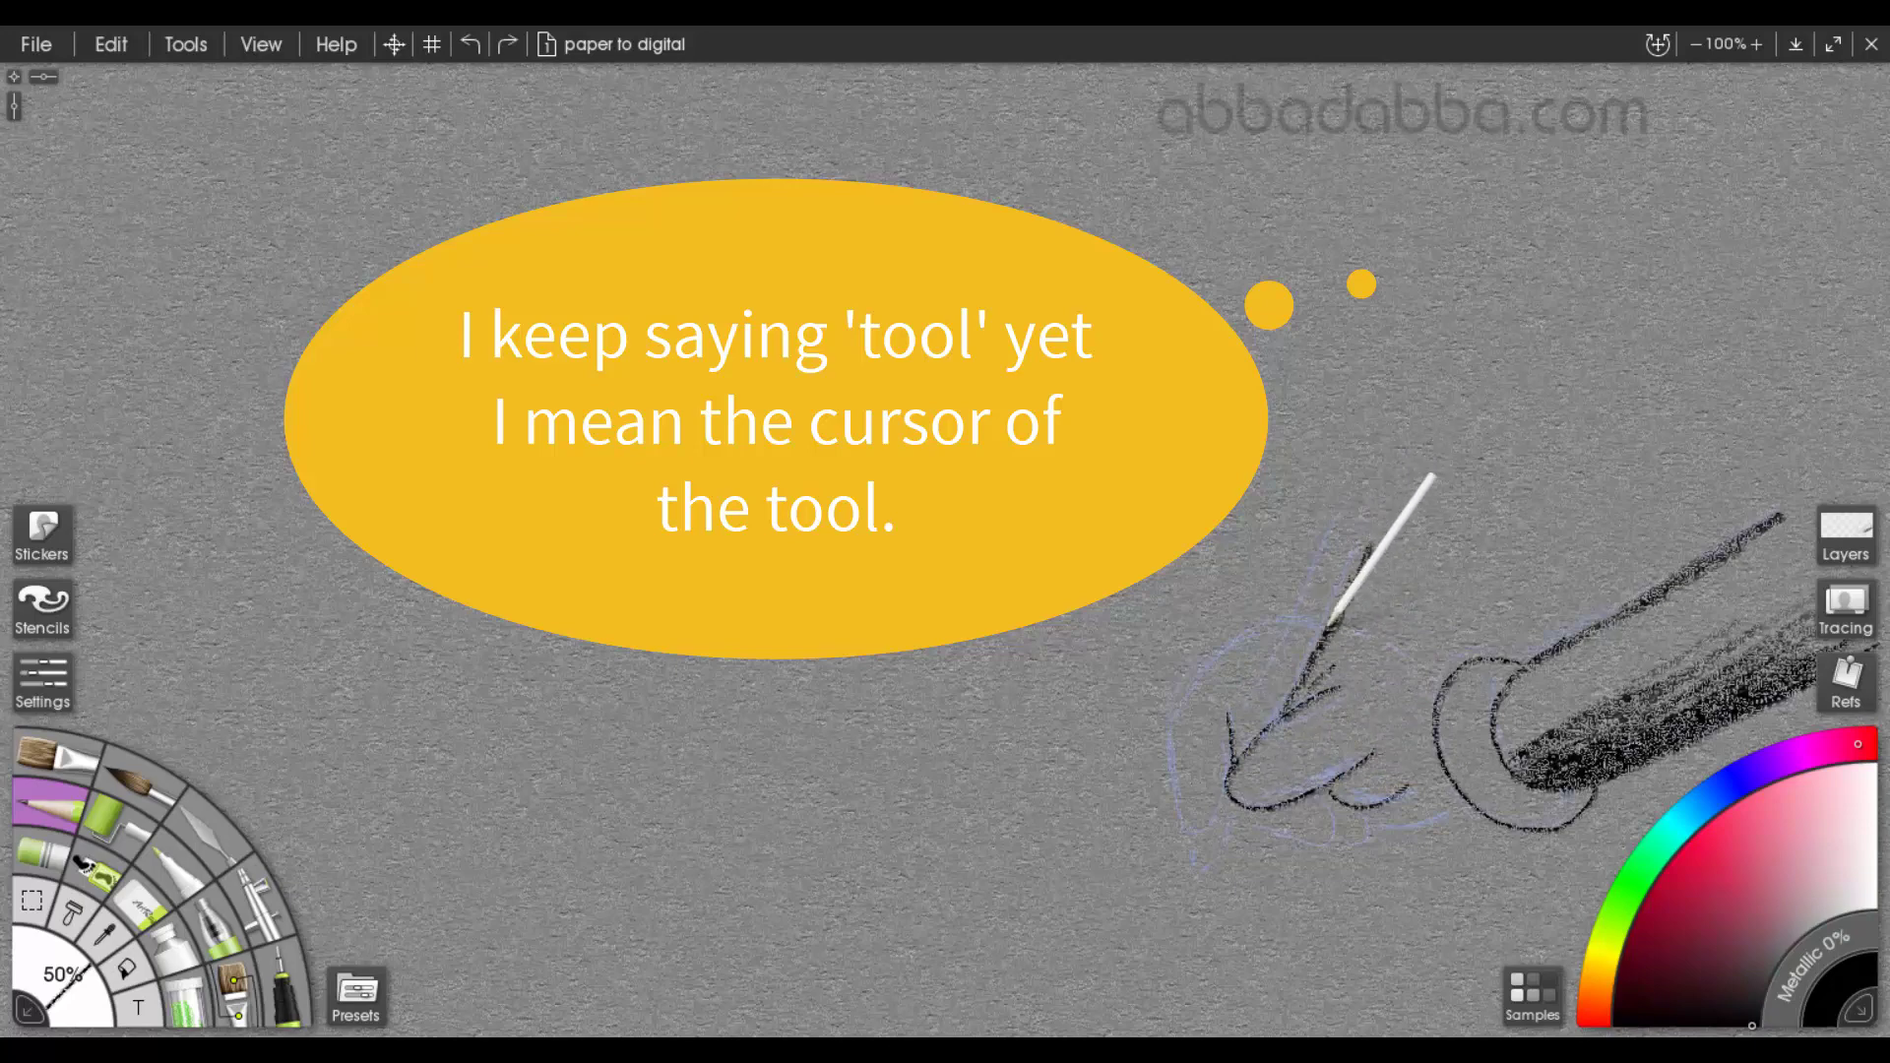
pyautogui.moveTo(1376, 522)
pyautogui.mouseDown()
pyautogui.moveTo(1321, 545)
pyautogui.moveTo(1239, 727)
pyautogui.mouseUp()
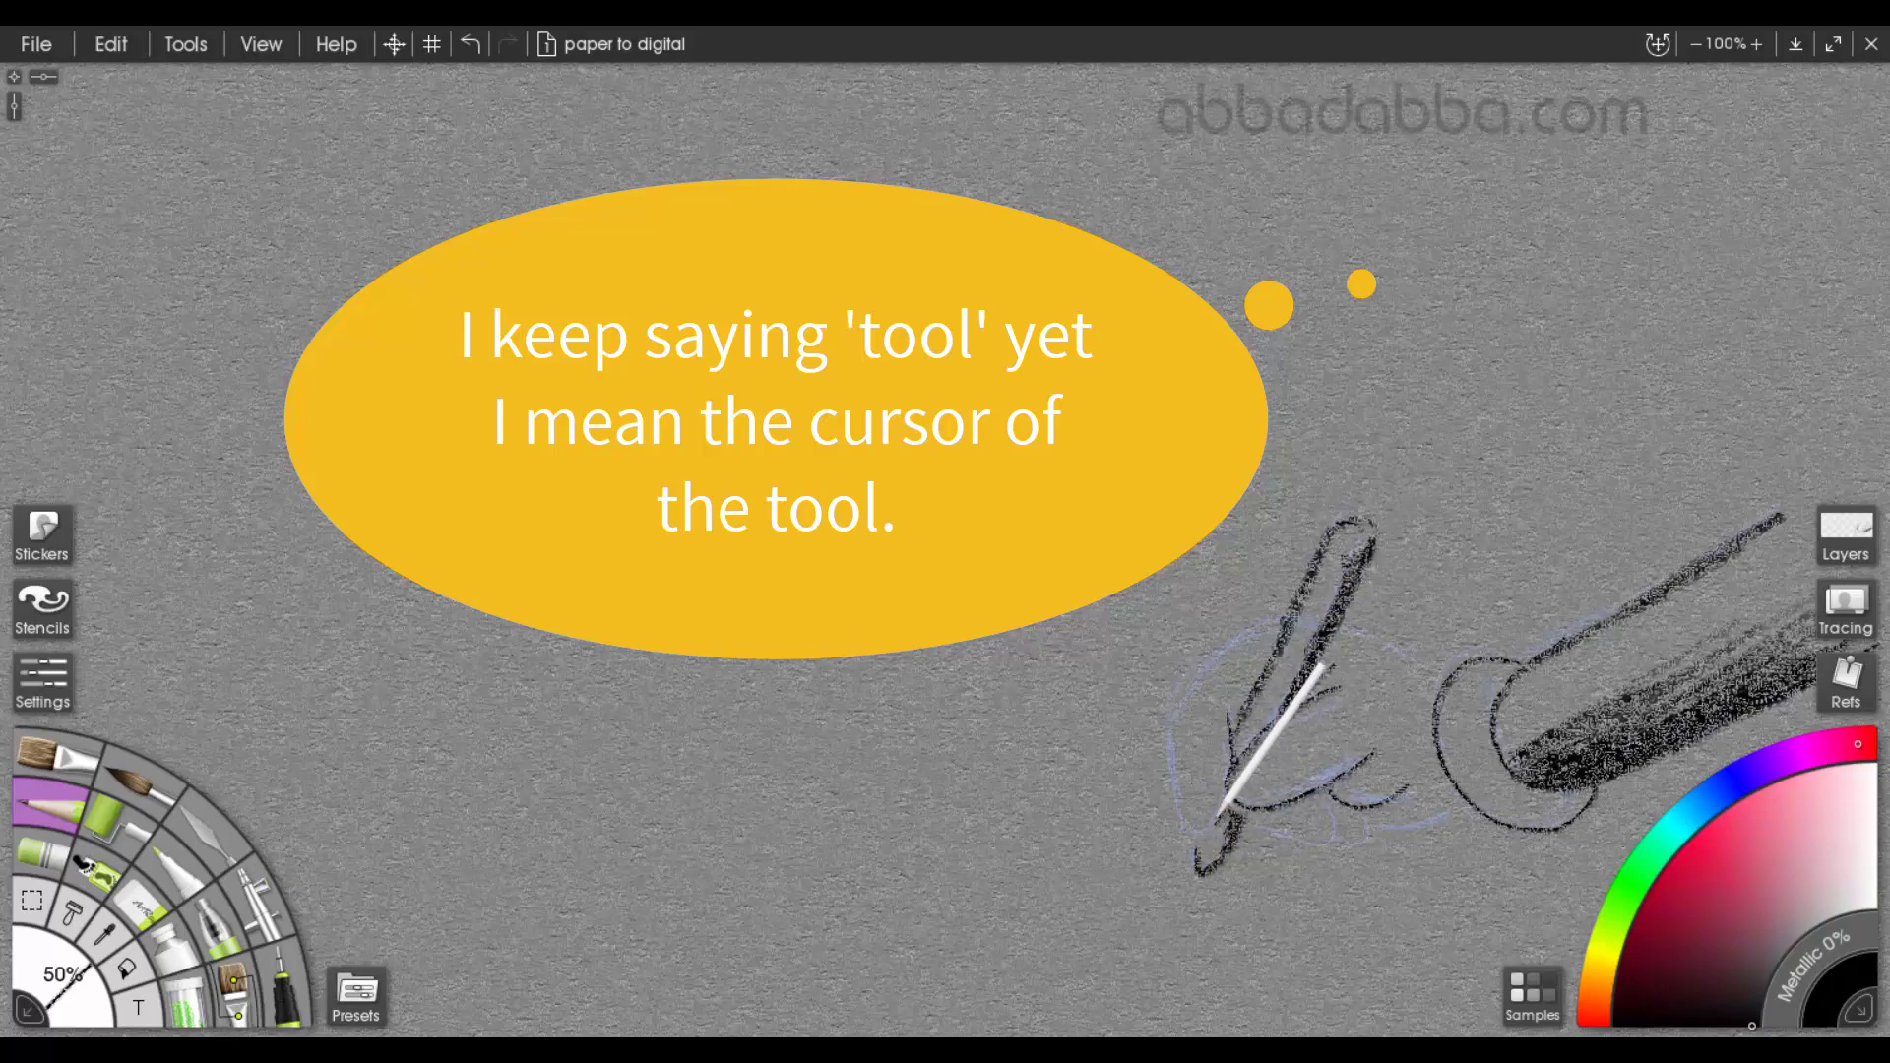
pyautogui.moveTo(1197, 830)
pyautogui.mouseDown()
pyautogui.moveTo(1168, 756)
pyautogui.moveTo(1209, 655)
pyautogui.moveTo(1204, 674)
pyautogui.moveTo(1282, 624)
pyautogui.moveTo(1433, 679)
pyautogui.mouseUp()
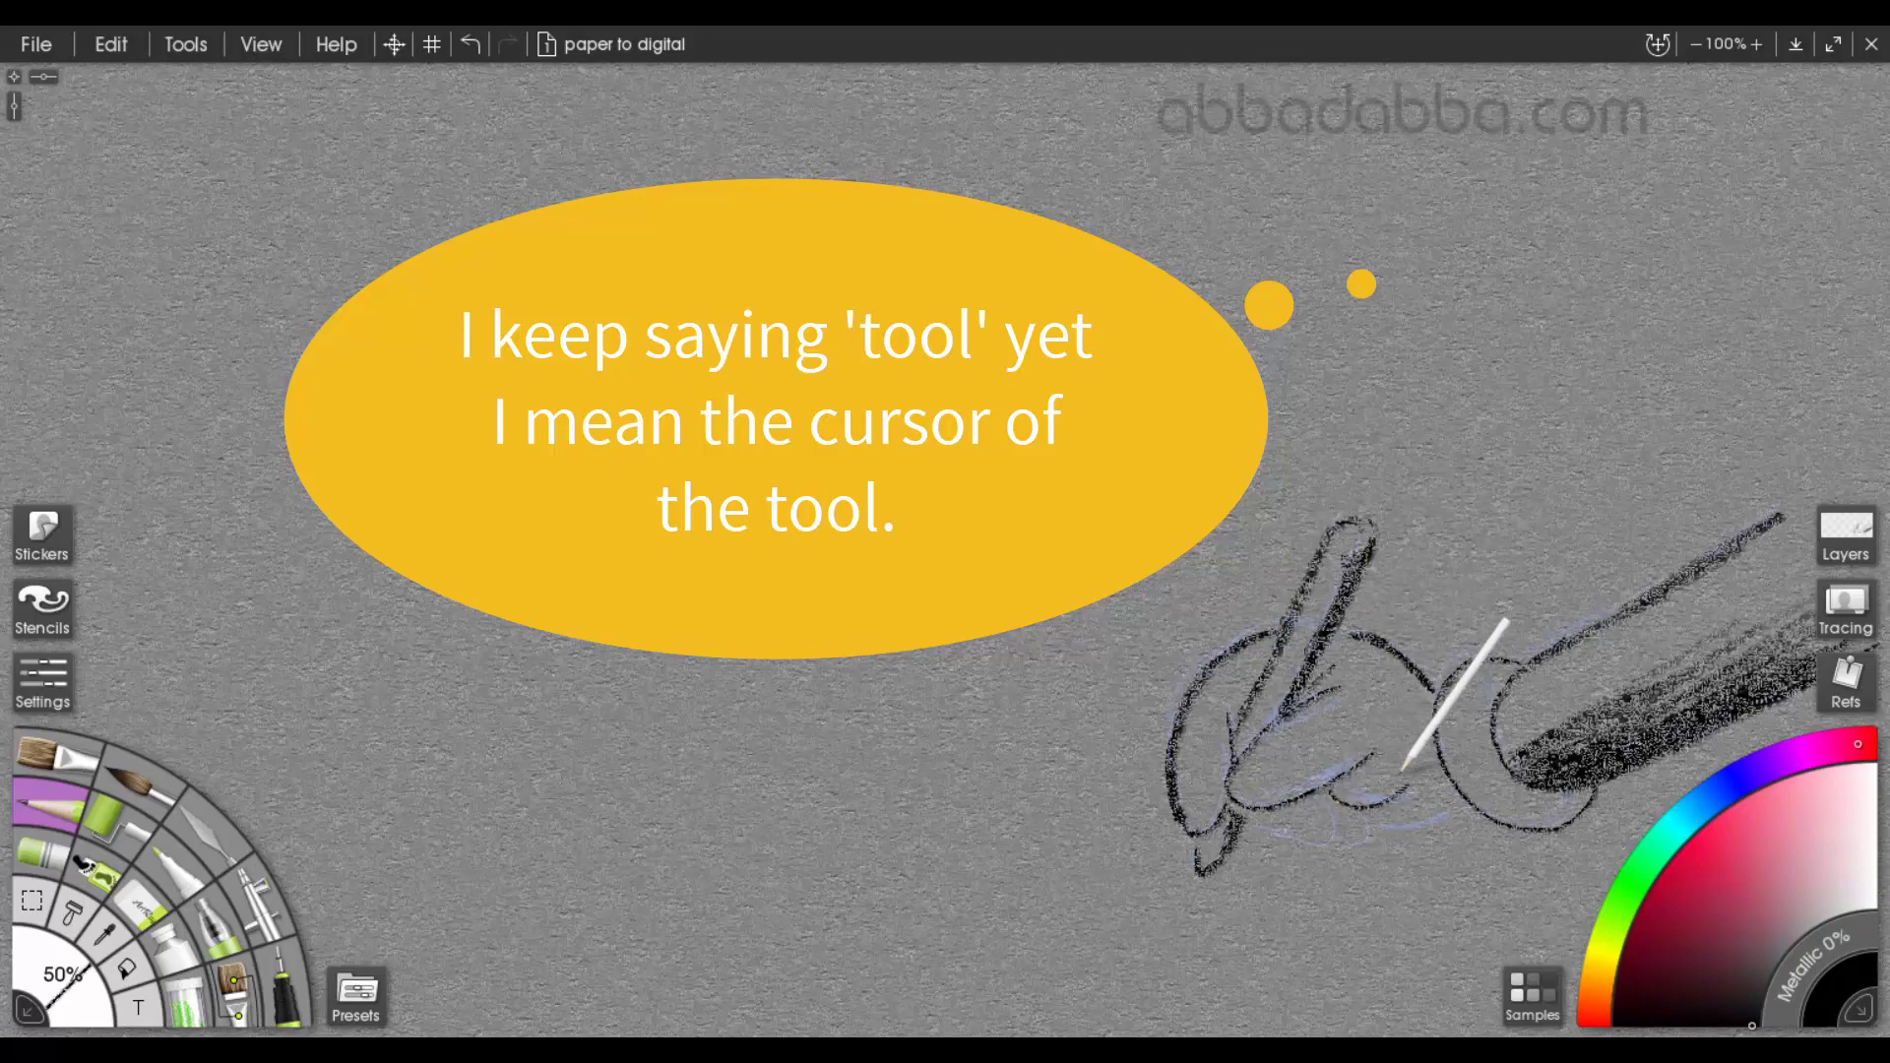
pyautogui.moveTo(1331, 809)
pyautogui.mouseDown()
pyautogui.moveTo(1324, 849)
pyautogui.moveTo(1294, 843)
pyautogui.moveTo(1326, 848)
pyautogui.mouseUp()
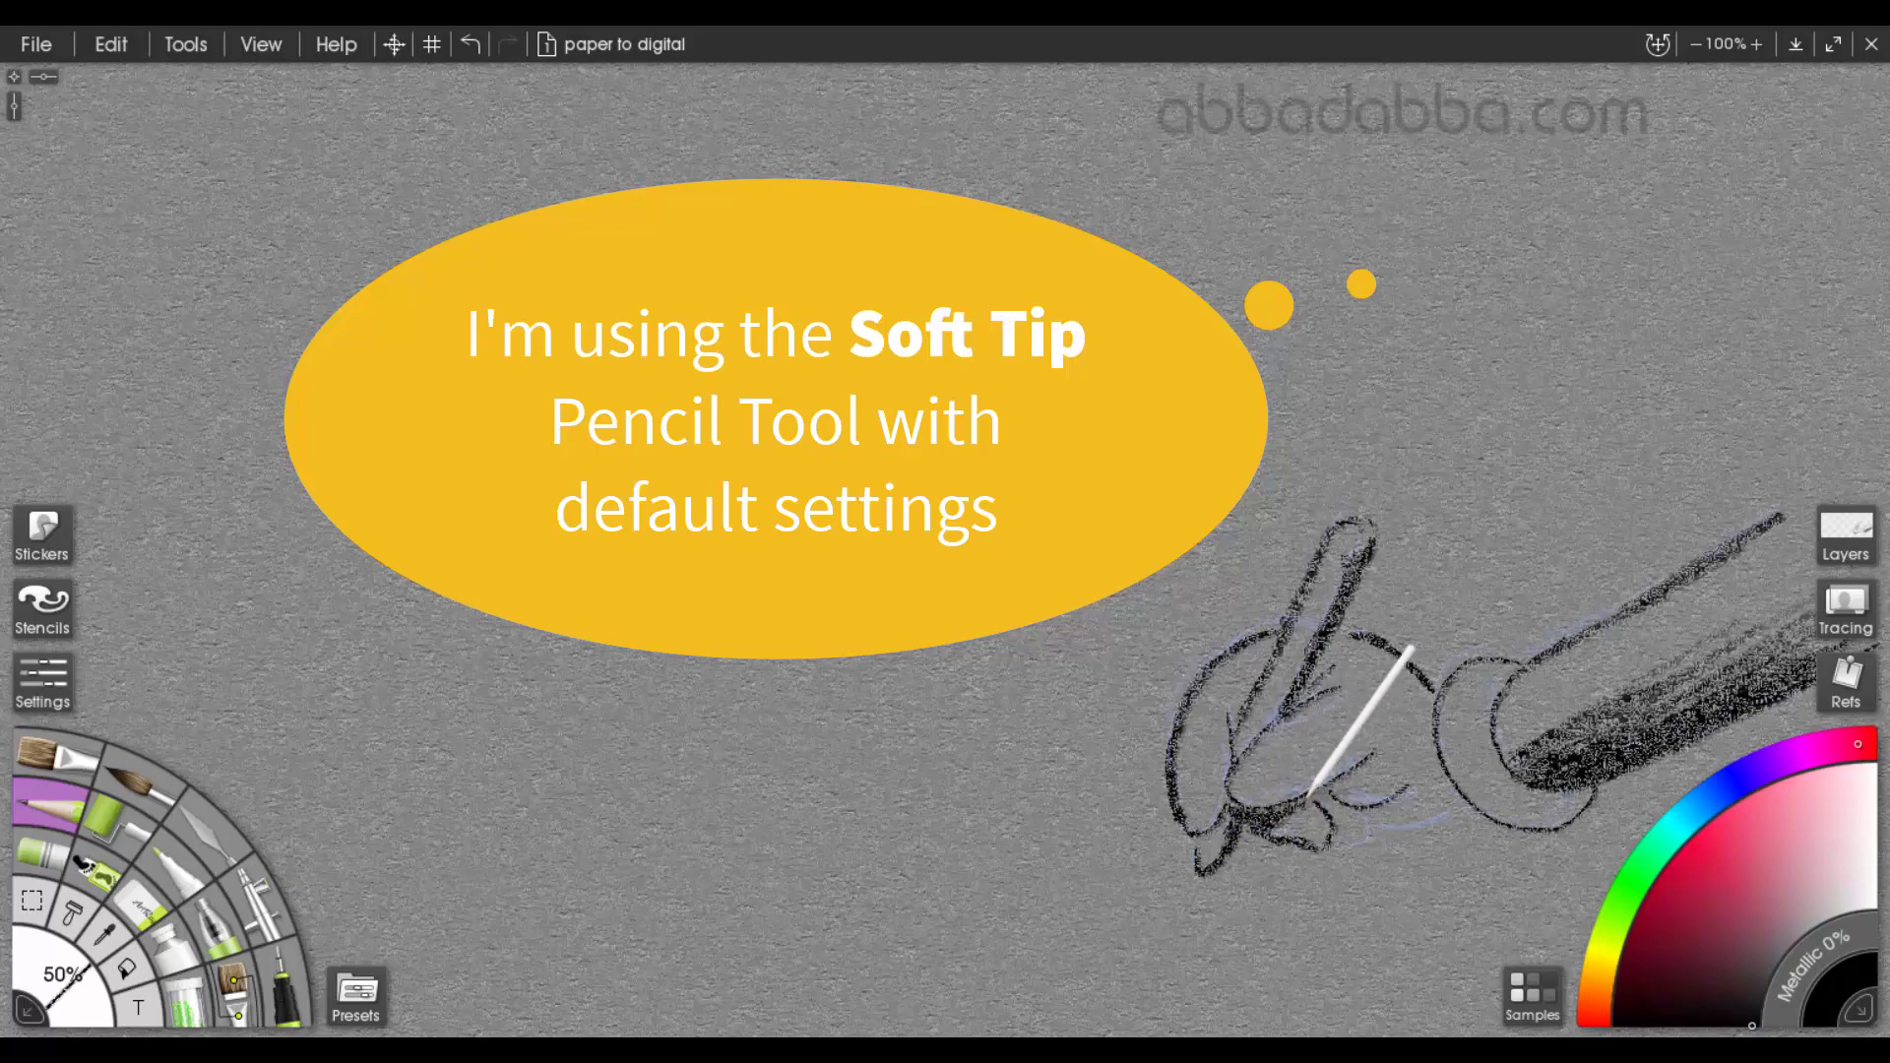
pyautogui.moveTo(1338, 844)
pyautogui.mouseDown()
pyautogui.moveTo(1307, 794)
pyautogui.moveTo(1388, 830)
pyautogui.moveTo(1460, 804)
pyautogui.moveTo(1370, 850)
pyautogui.mouseUp()
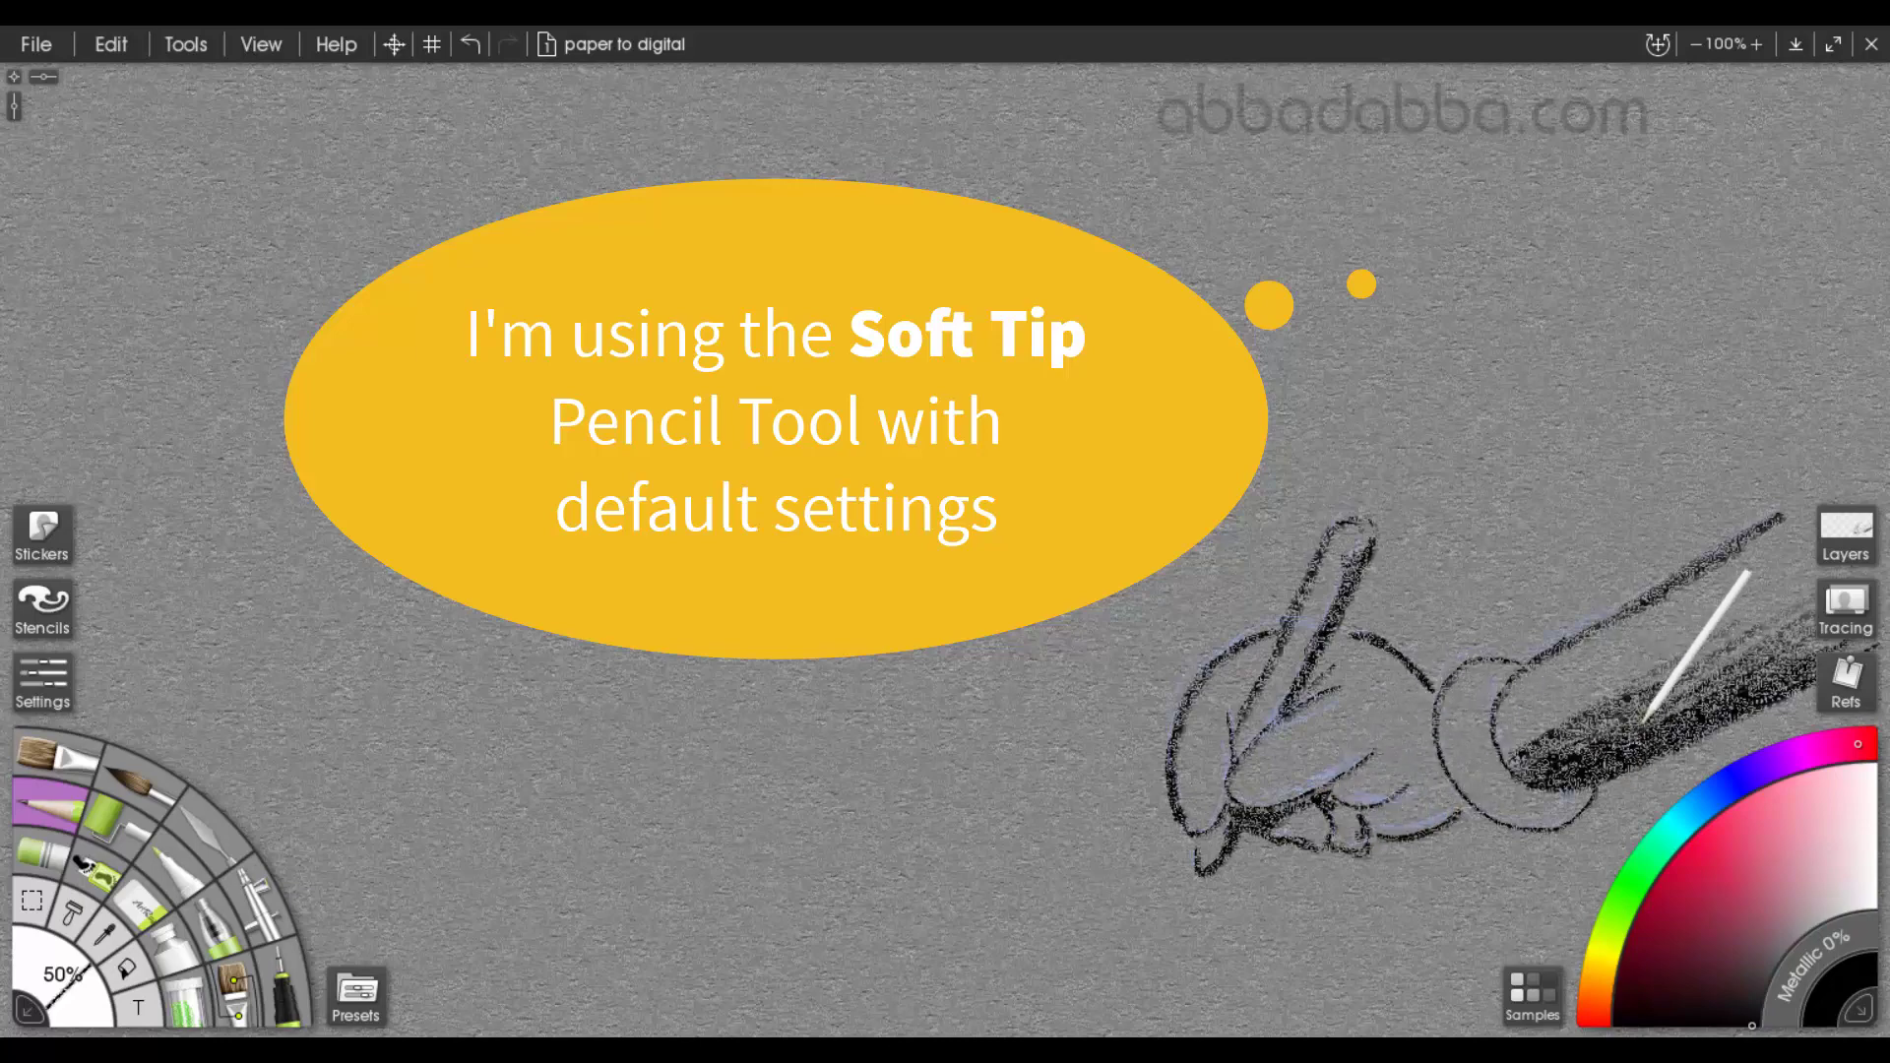
pyautogui.moveTo(1461, 803)
pyautogui.mouseDown()
pyautogui.moveTo(1539, 826)
pyautogui.moveTo(1583, 807)
pyautogui.mouseUp()
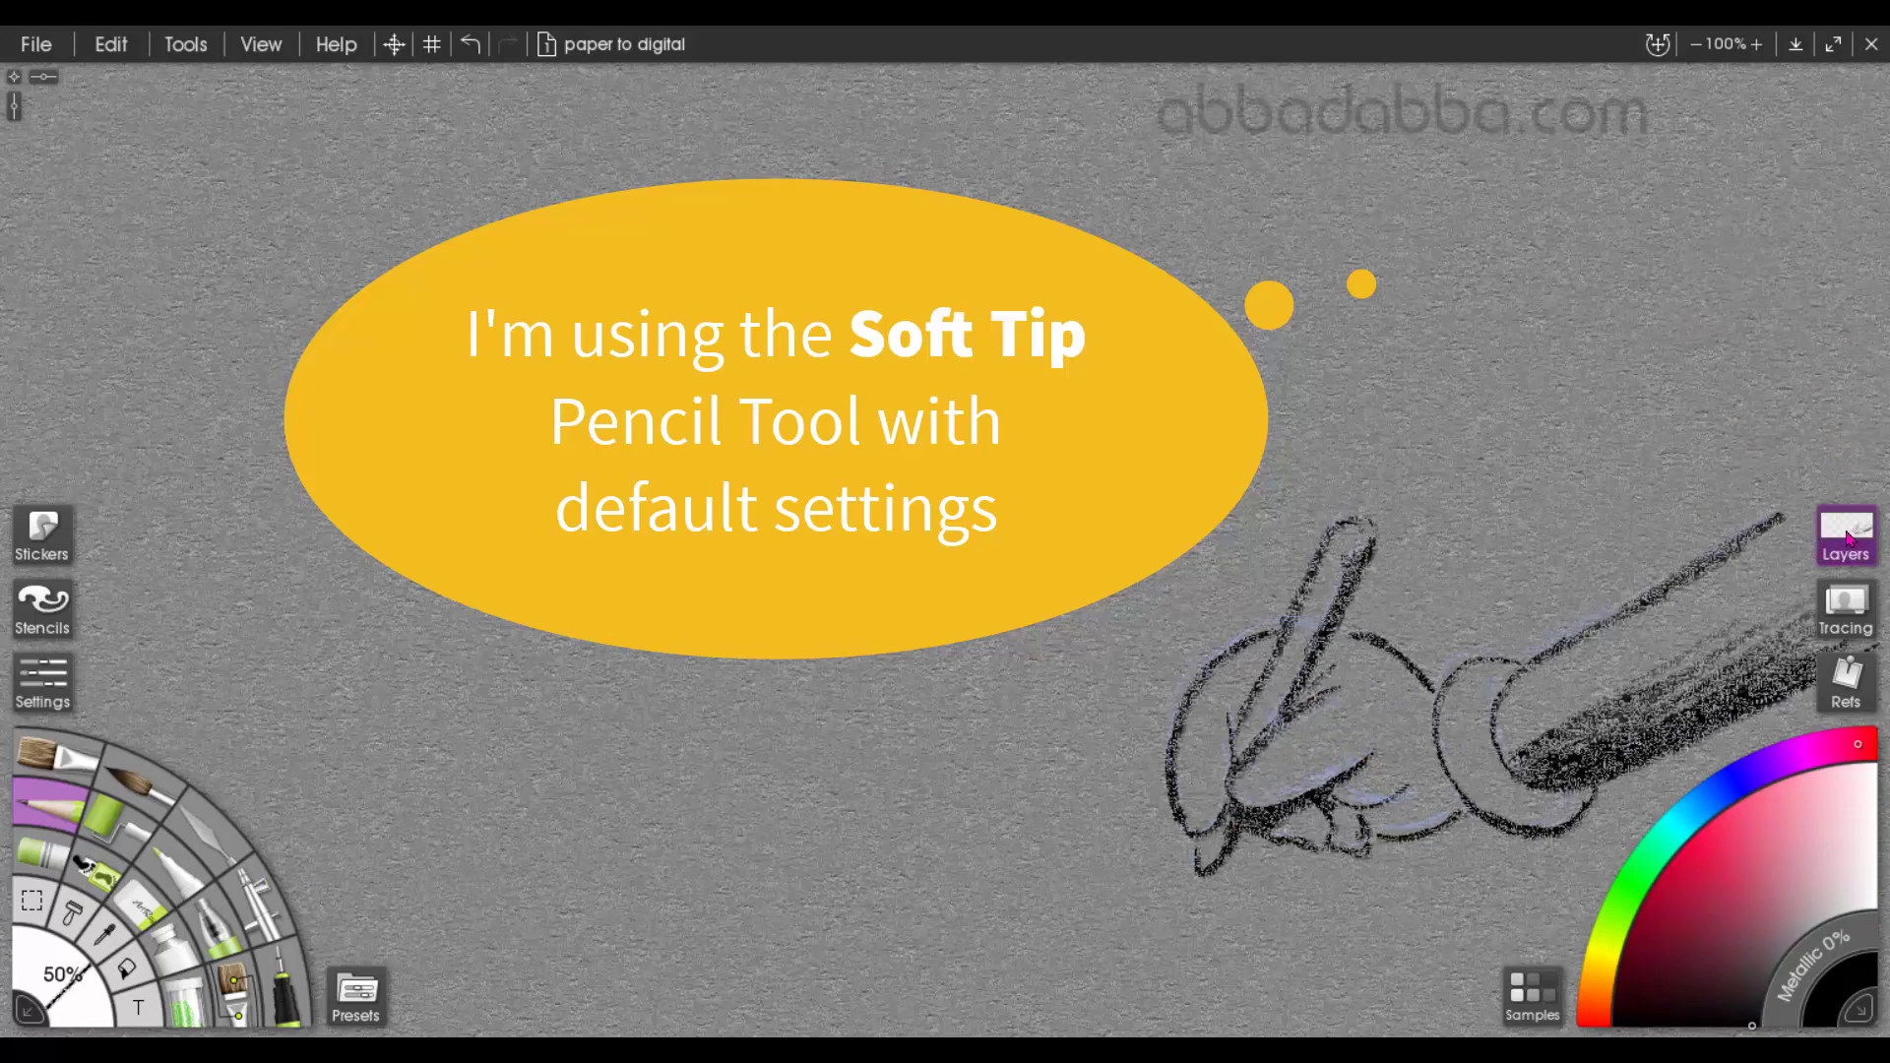
# On the "2 on paper" layer, draw a black sheet of paper in perspective beneath the drawing hand
pyautogui.click(1849, 537)
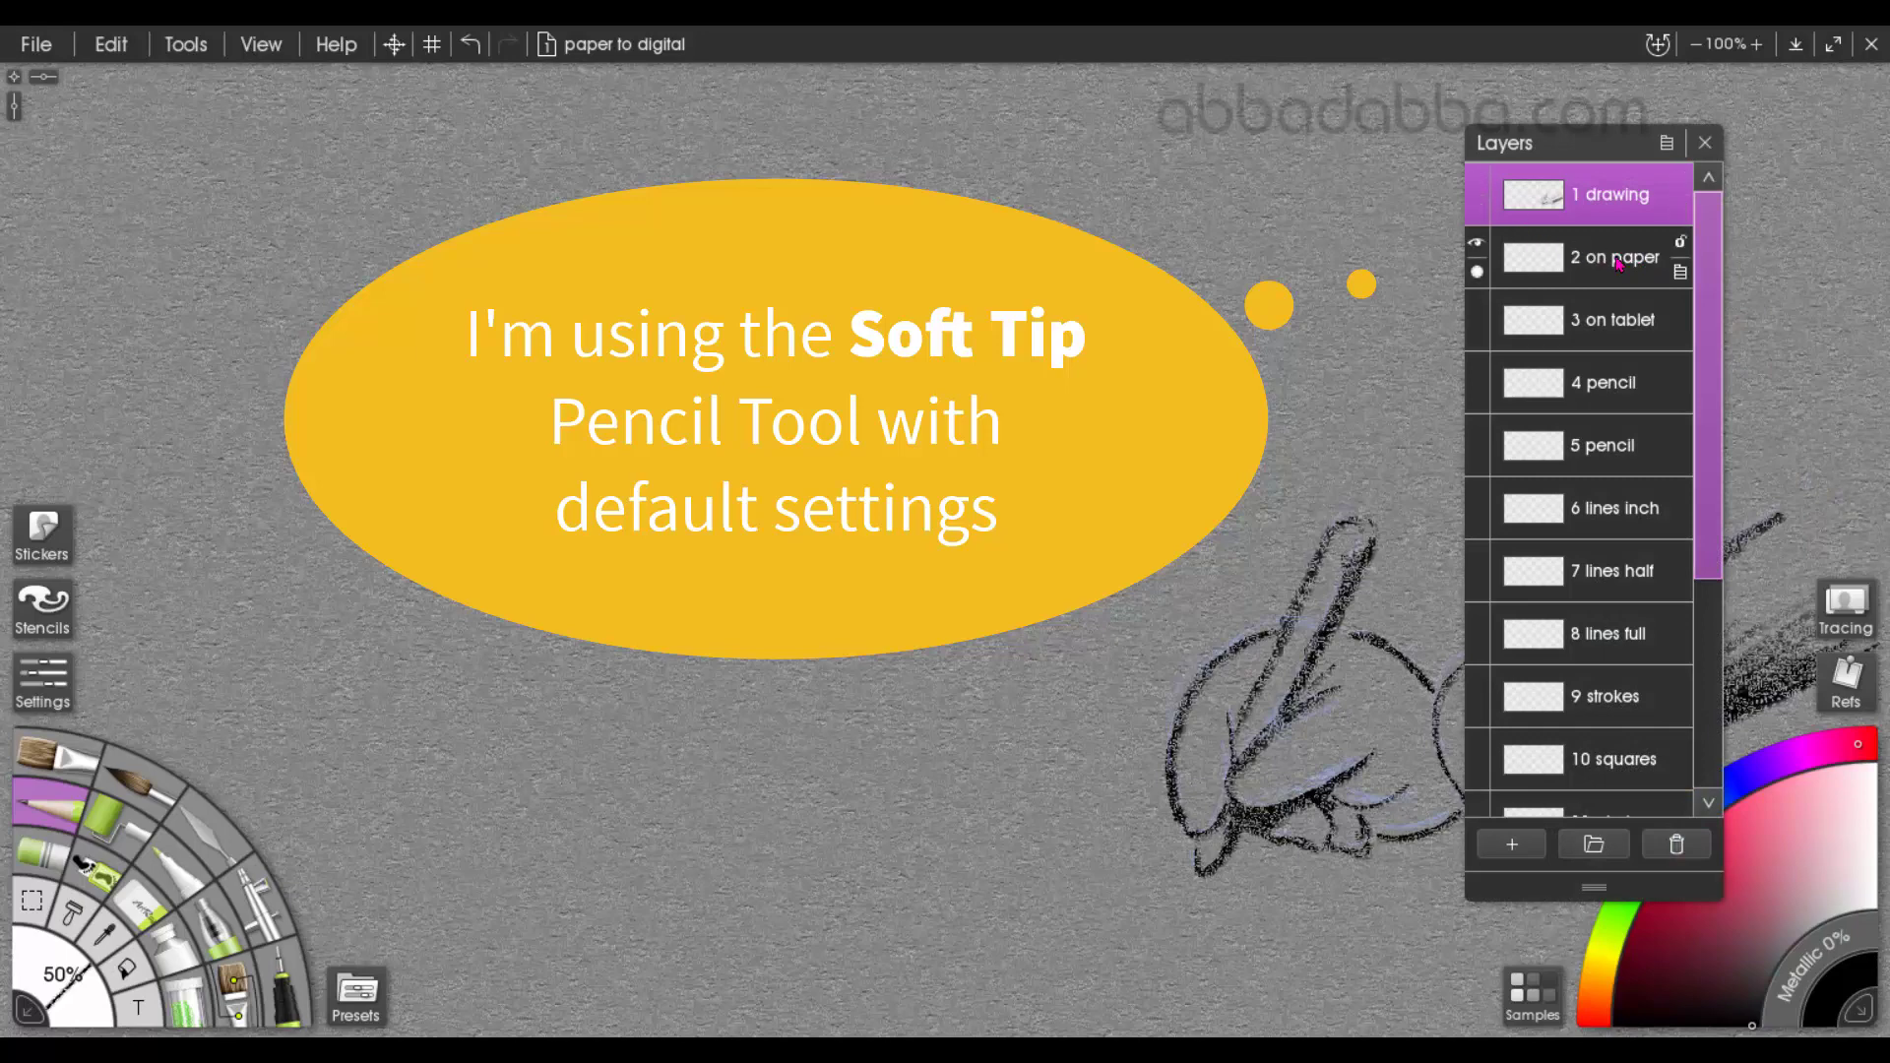
pyautogui.click(1618, 260)
pyautogui.click(1706, 146)
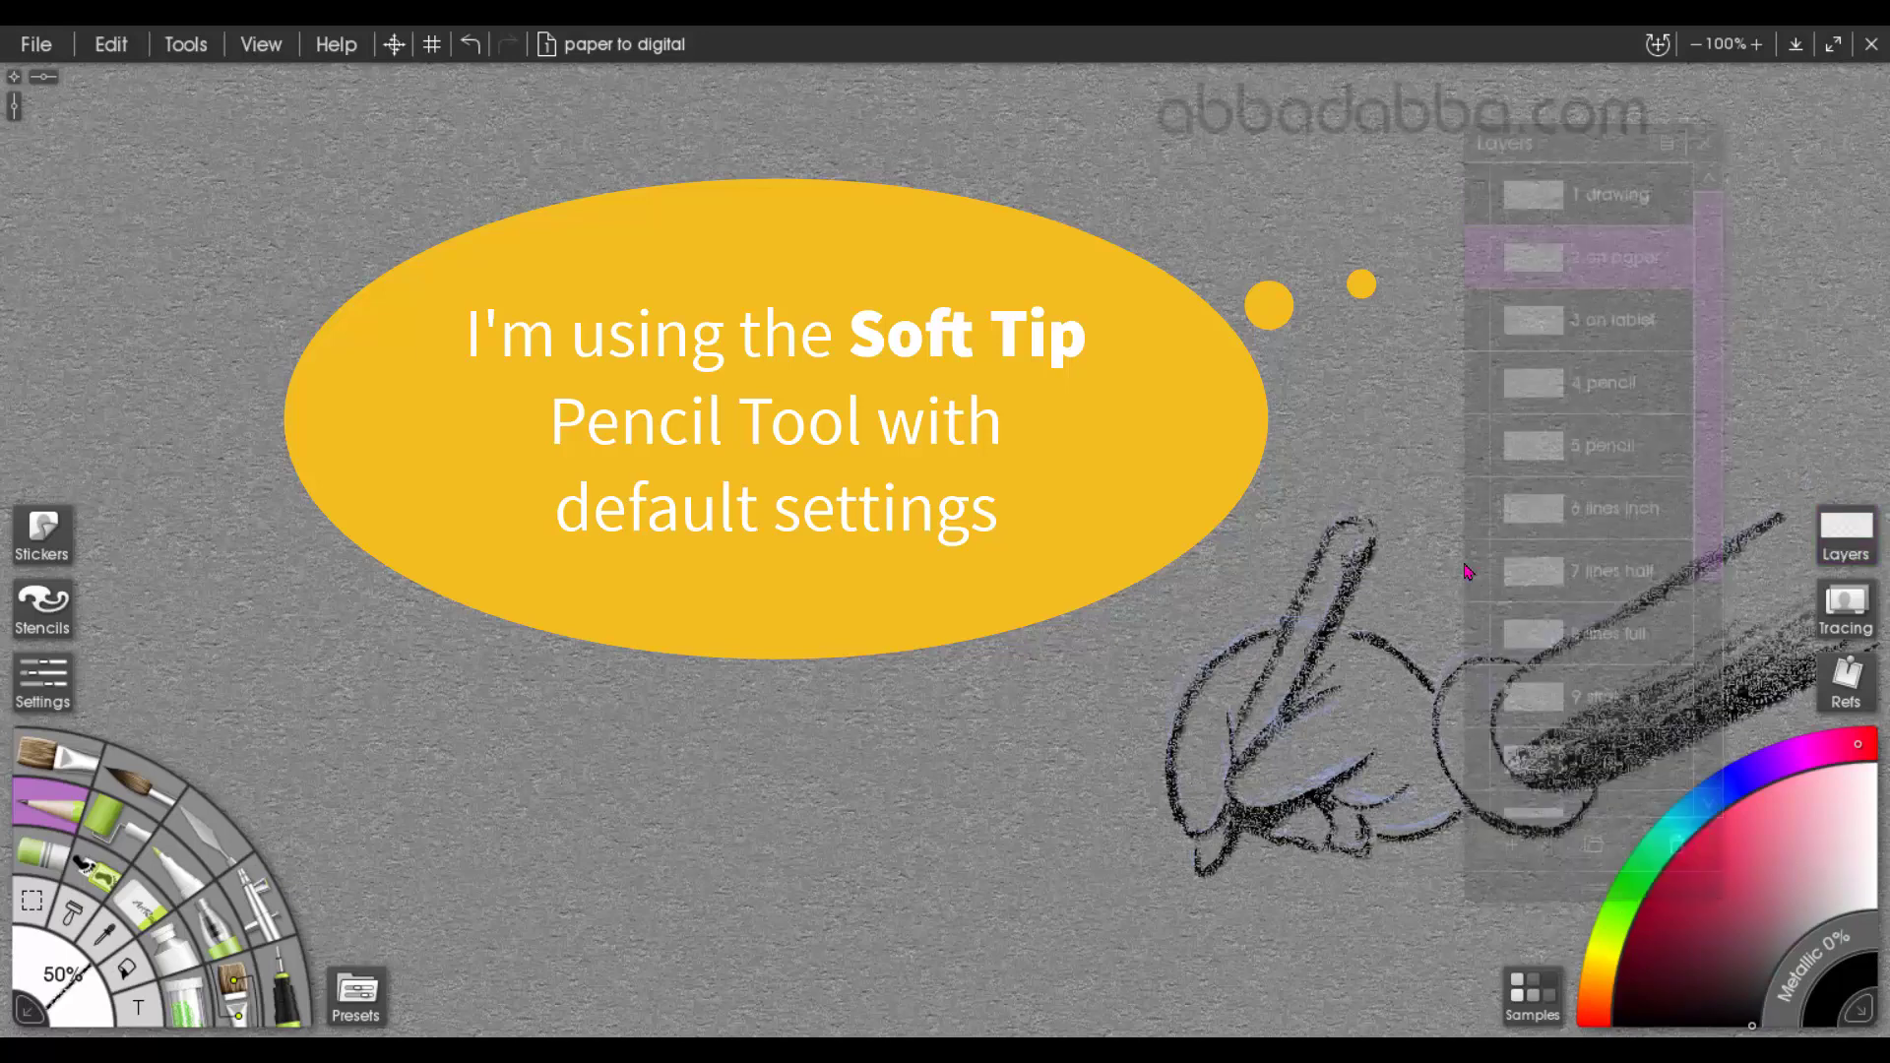
pyautogui.moveTo(1167, 813); pyautogui.dragTo(1004, 866)
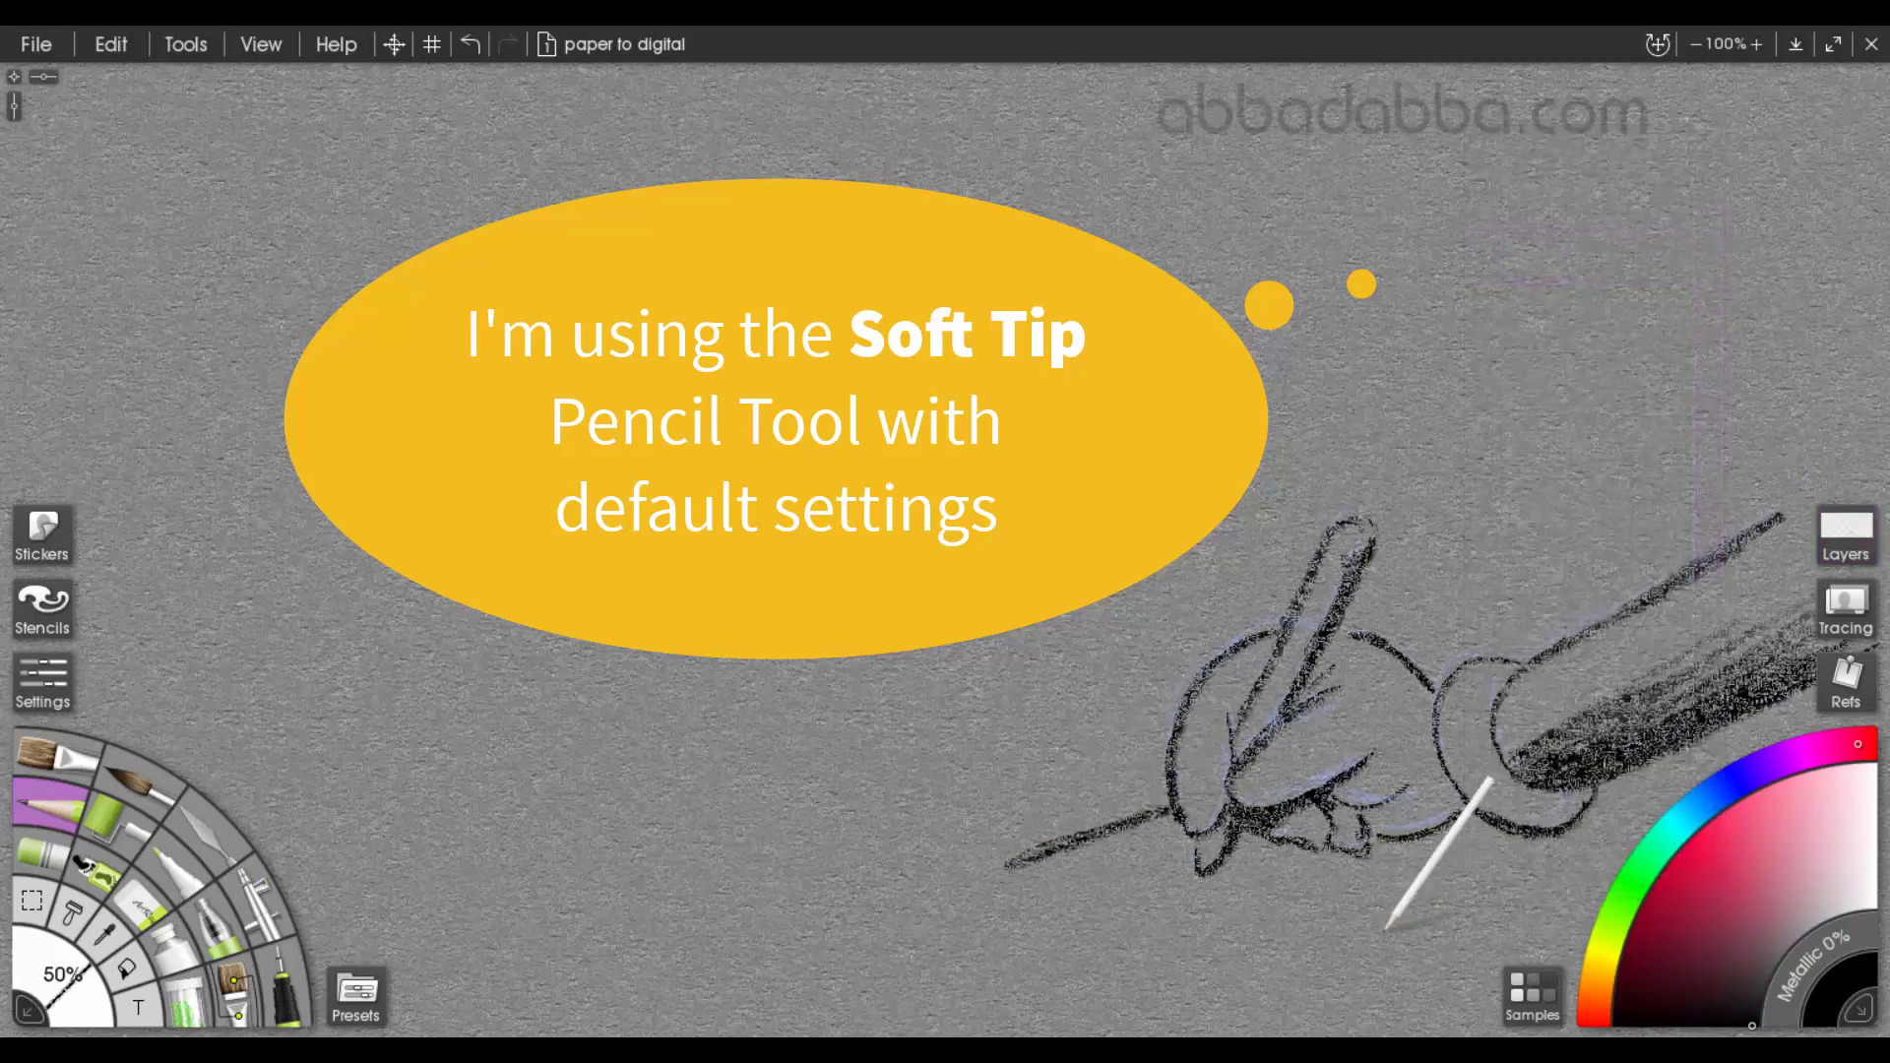
pyautogui.moveTo(1474, 891); pyautogui.dragTo(1301, 987)
pyautogui.moveTo(1024, 889)
pyautogui.mouseDown()
pyautogui.moveTo(1296, 972)
pyautogui.moveTo(1006, 868)
pyautogui.mouseUp()
pyautogui.moveTo(1380, 861); pyautogui.dragTo(1475, 883)
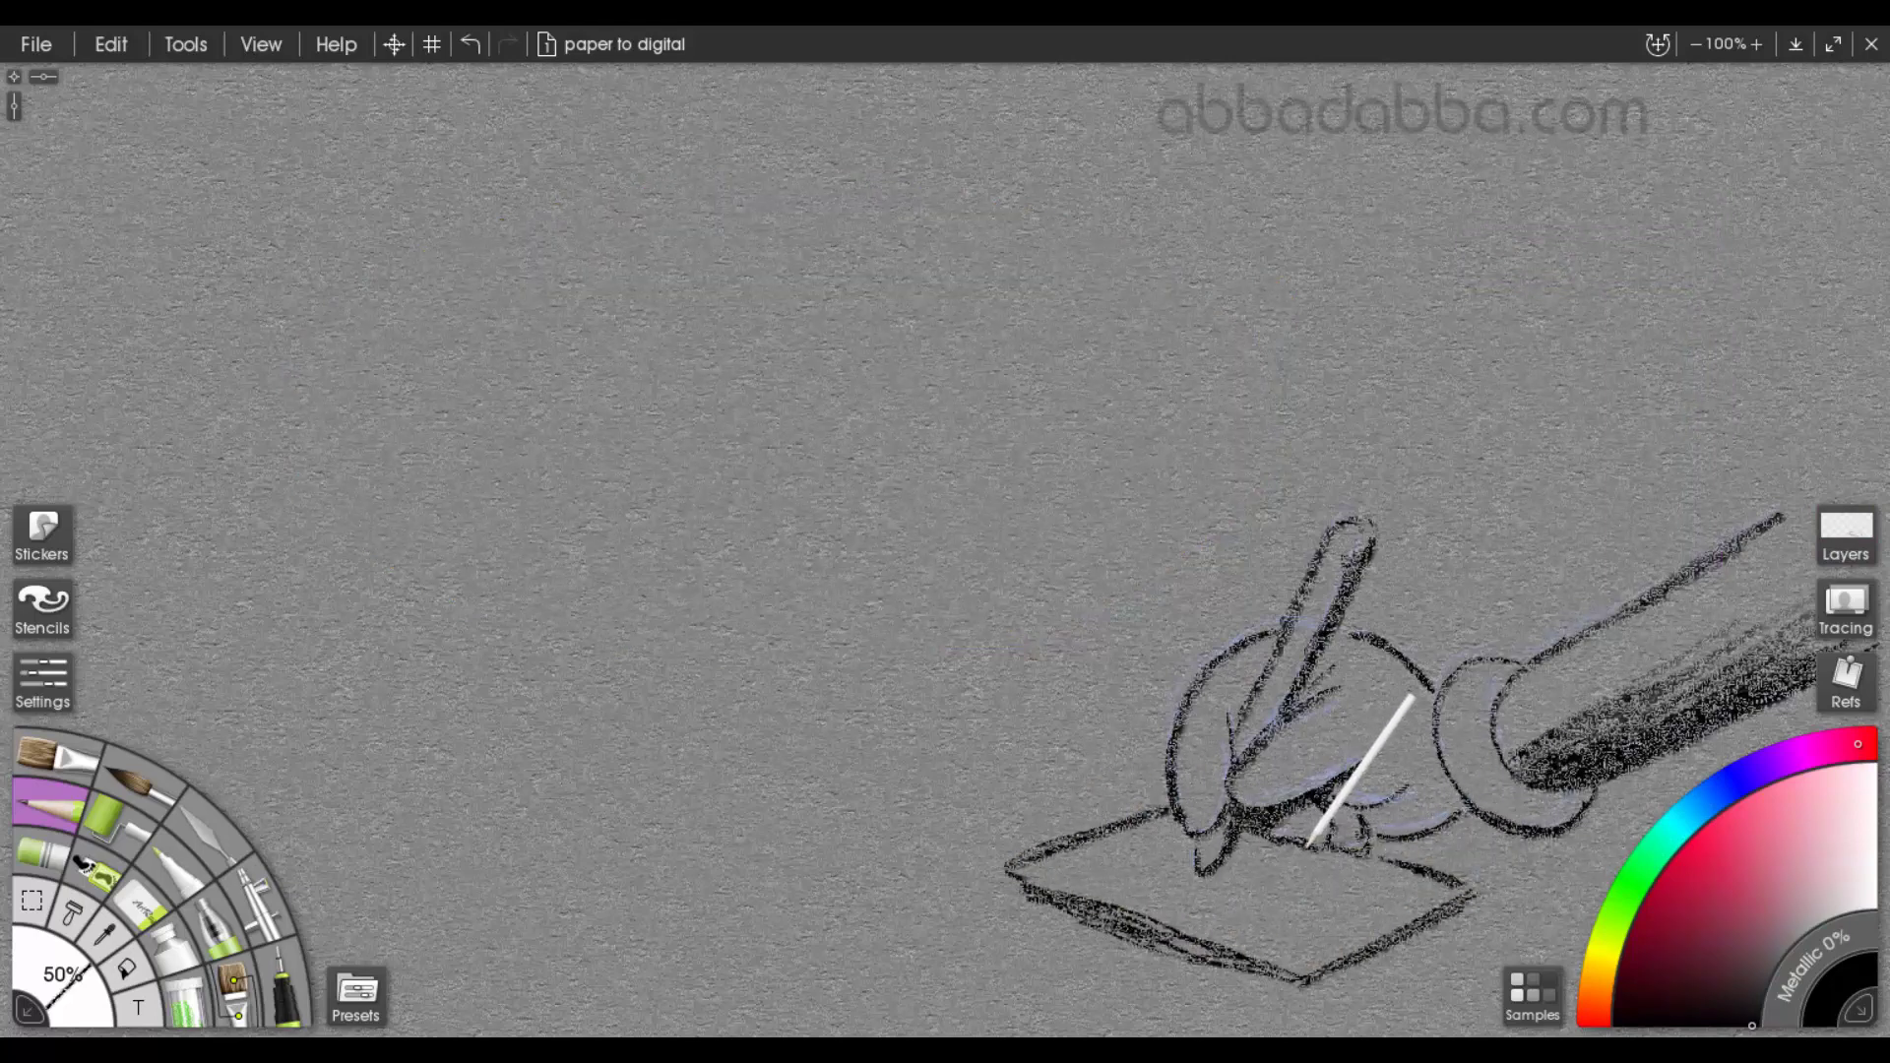
# In dark red, draw two eyes above the arm and an arrow aiming from them at the hand
pyautogui.click(1673, 891)
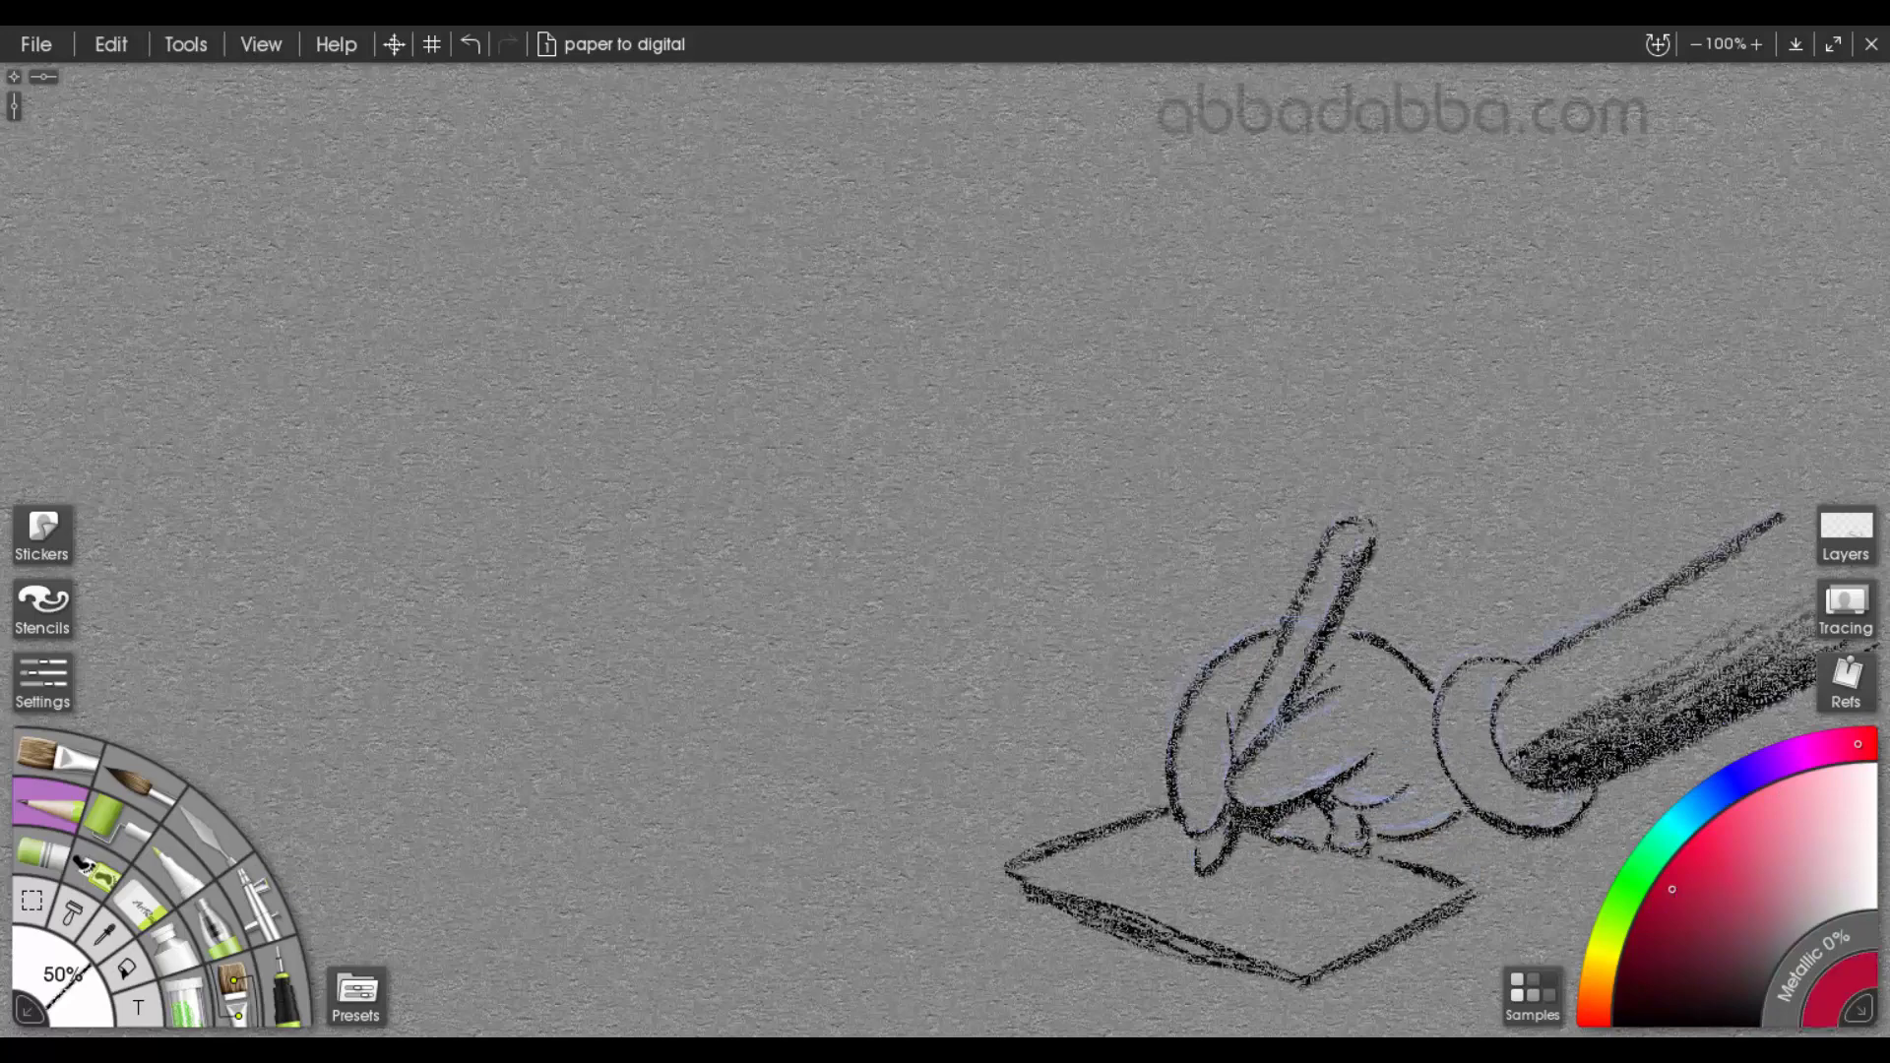
pyautogui.moveTo(1700, 264)
pyautogui.mouseDown()
pyautogui.moveTo(1806, 76)
pyautogui.moveTo(1730, 295)
pyautogui.moveTo(1629, 307)
pyautogui.moveTo(1591, 232)
pyautogui.moveTo(1615, 340)
pyautogui.moveTo(1477, 551)
pyautogui.moveTo(1551, 536)
pyautogui.moveTo(1546, 470)
pyautogui.mouseUp()
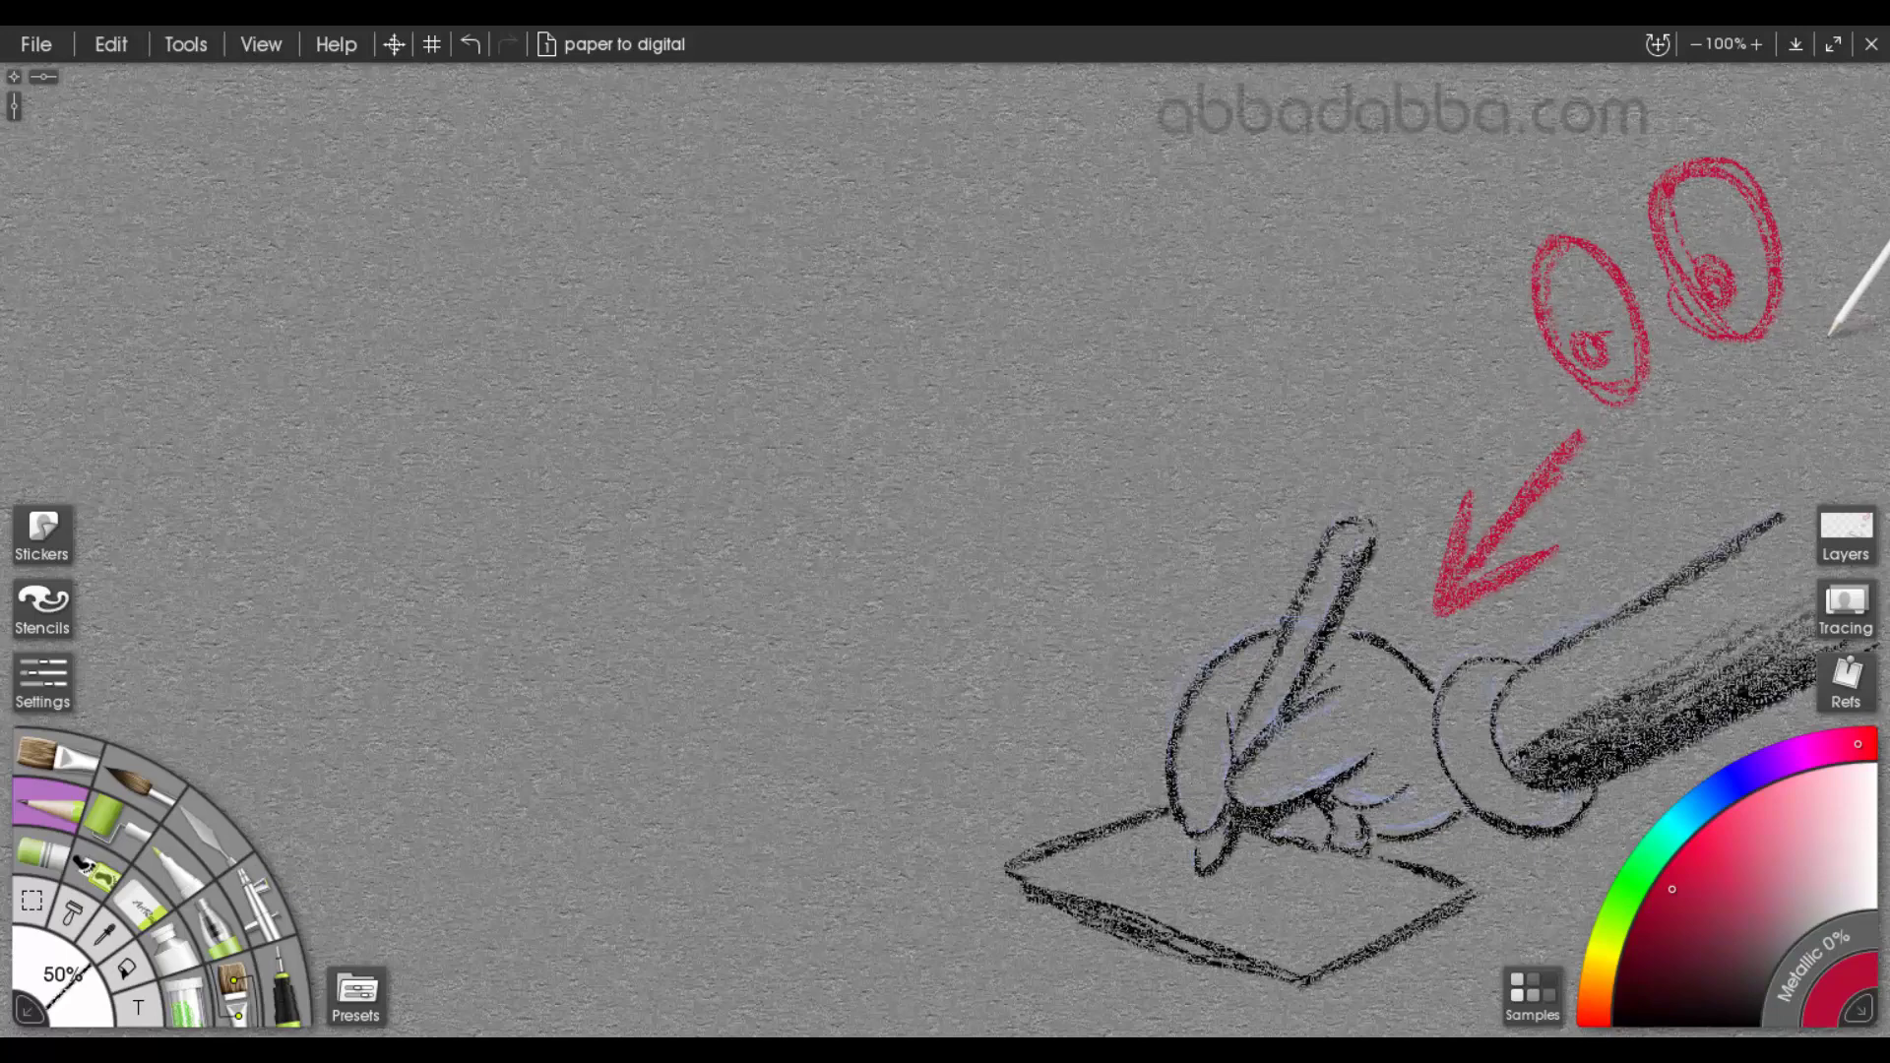
# Hide the "2 on paper" layer and make "3 on tablet" the active layer
pyautogui.click(1847, 535)
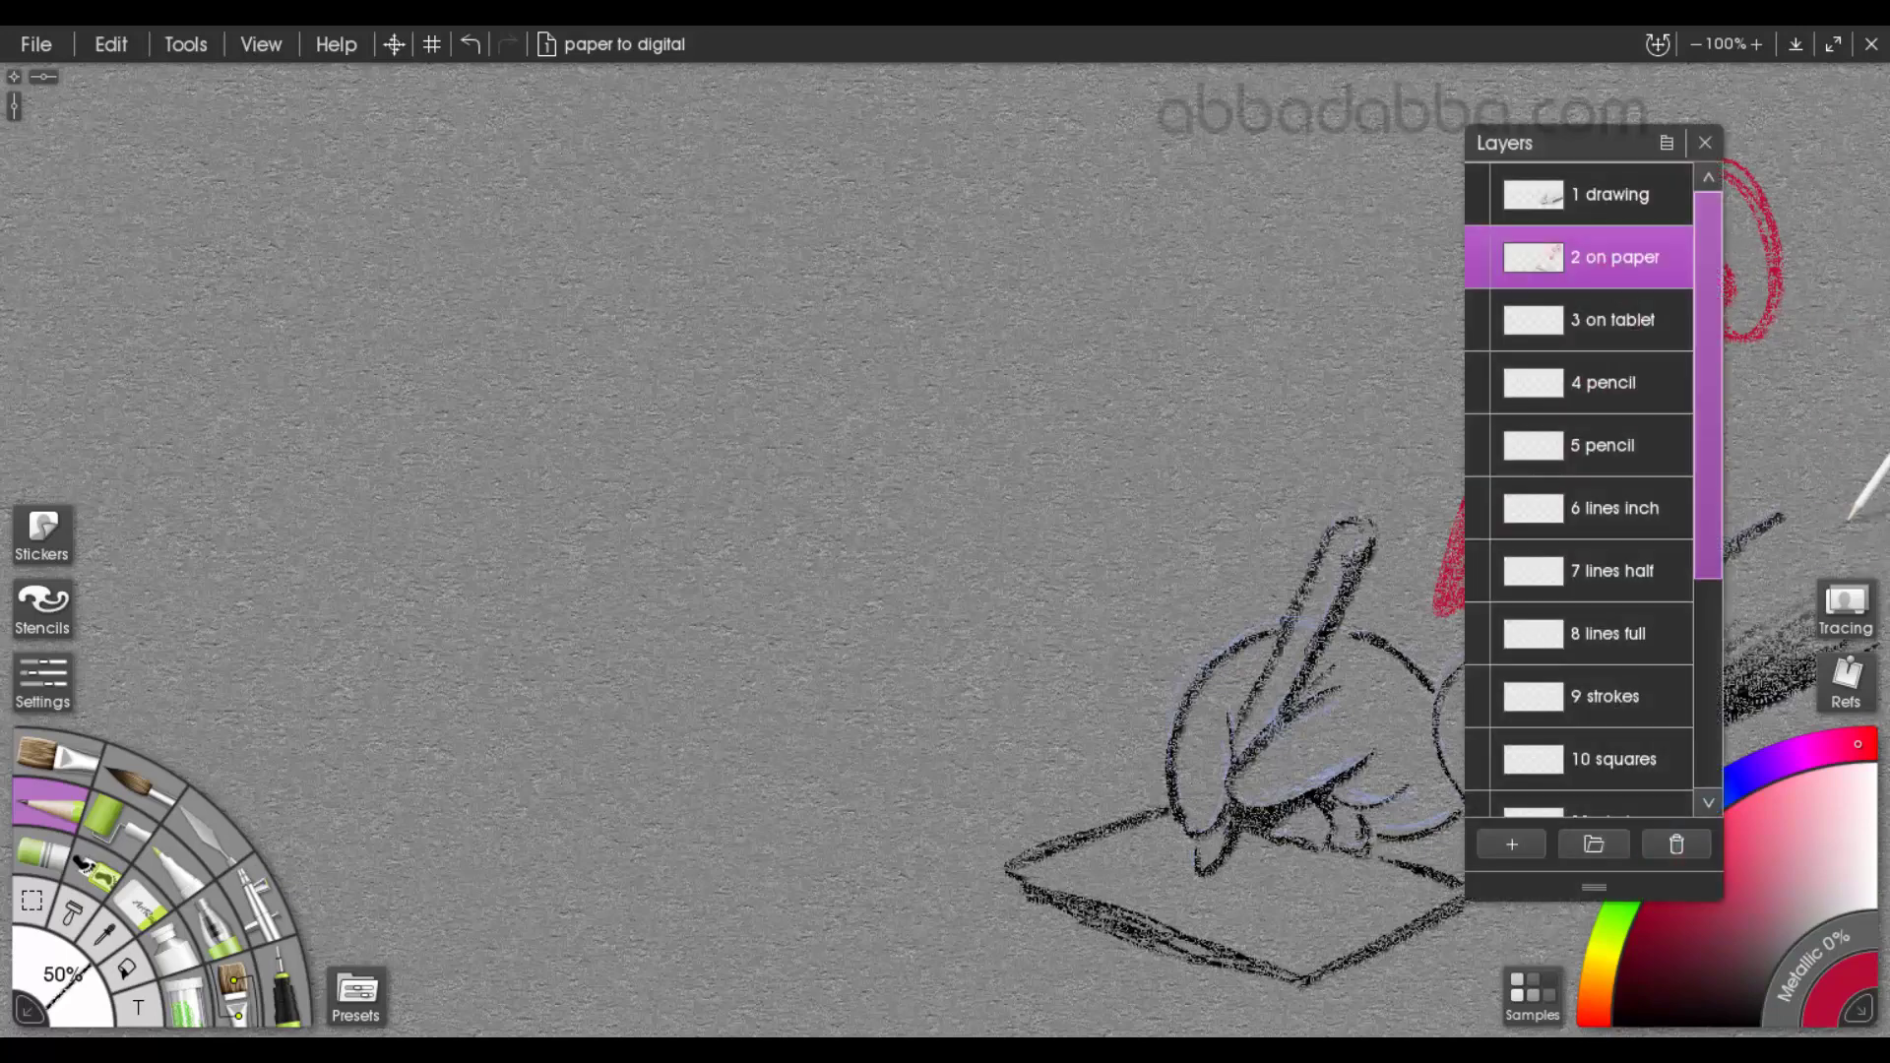
pyautogui.click(1477, 247)
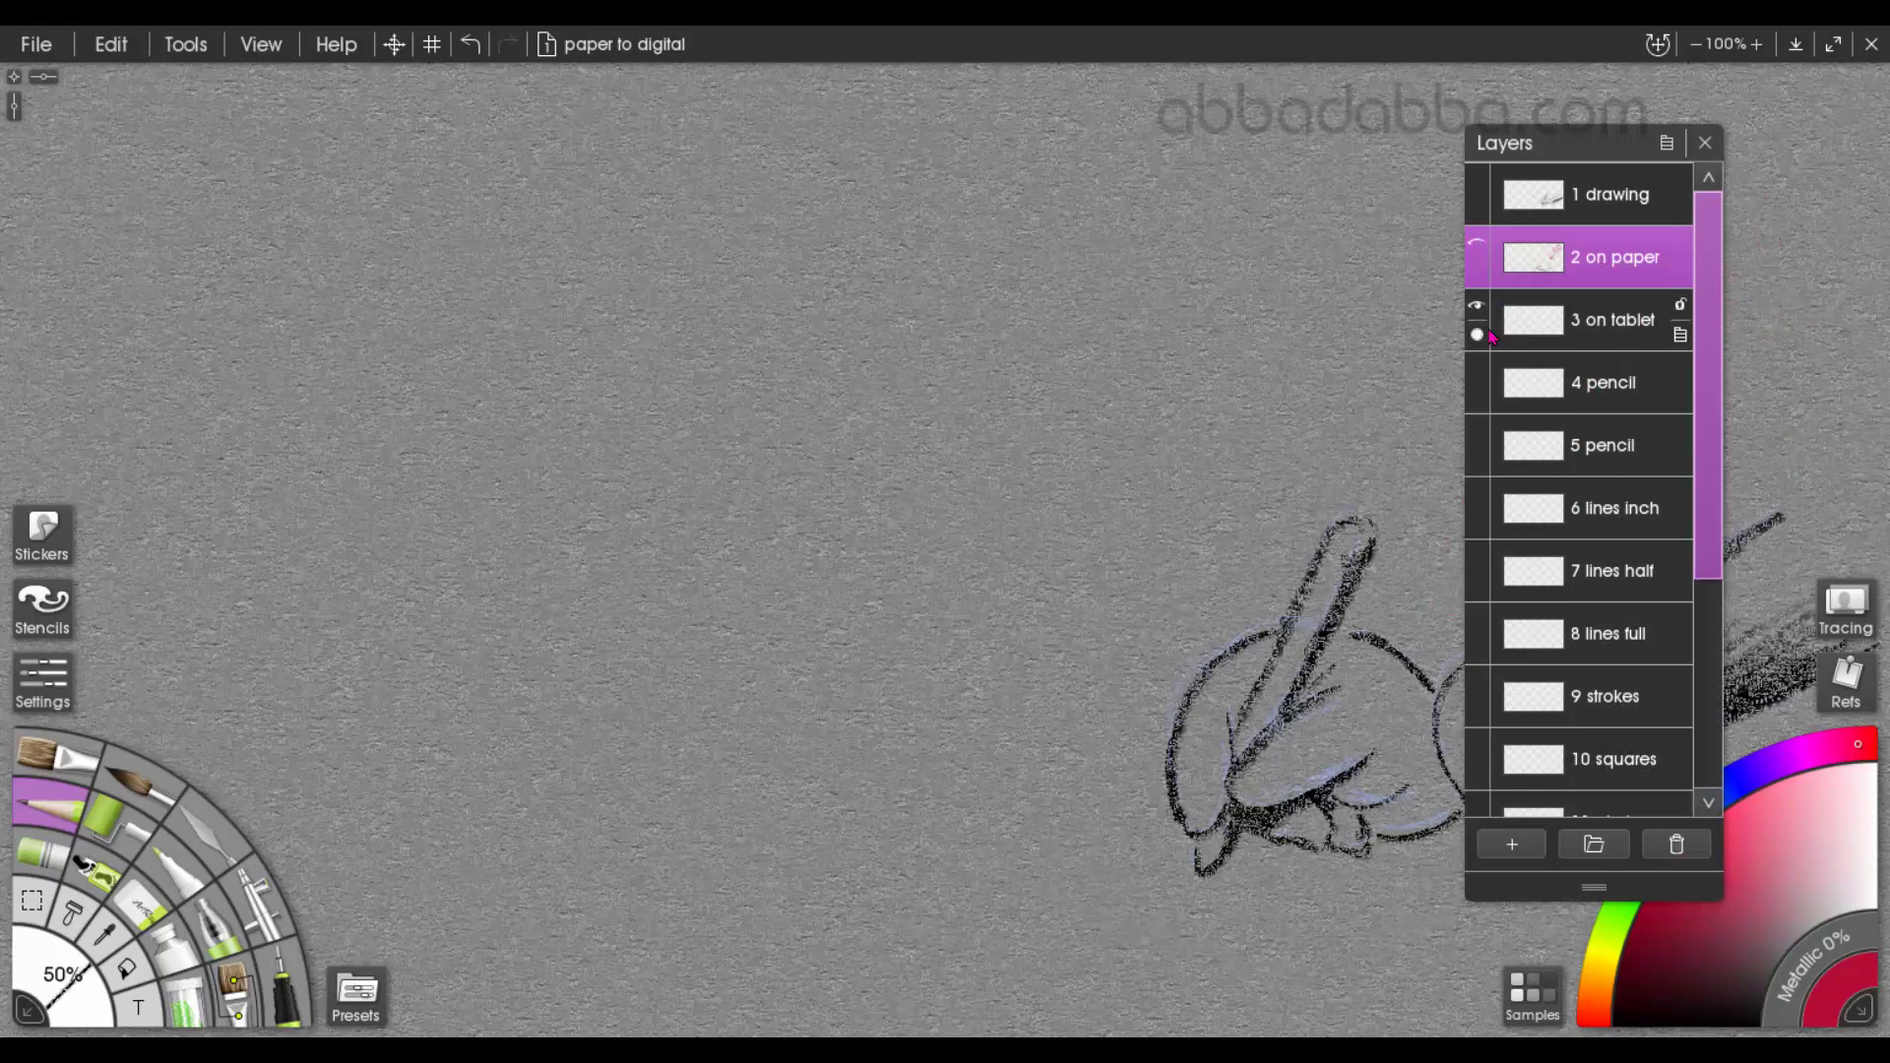
pyautogui.click(1584, 315)
pyautogui.click(1705, 144)
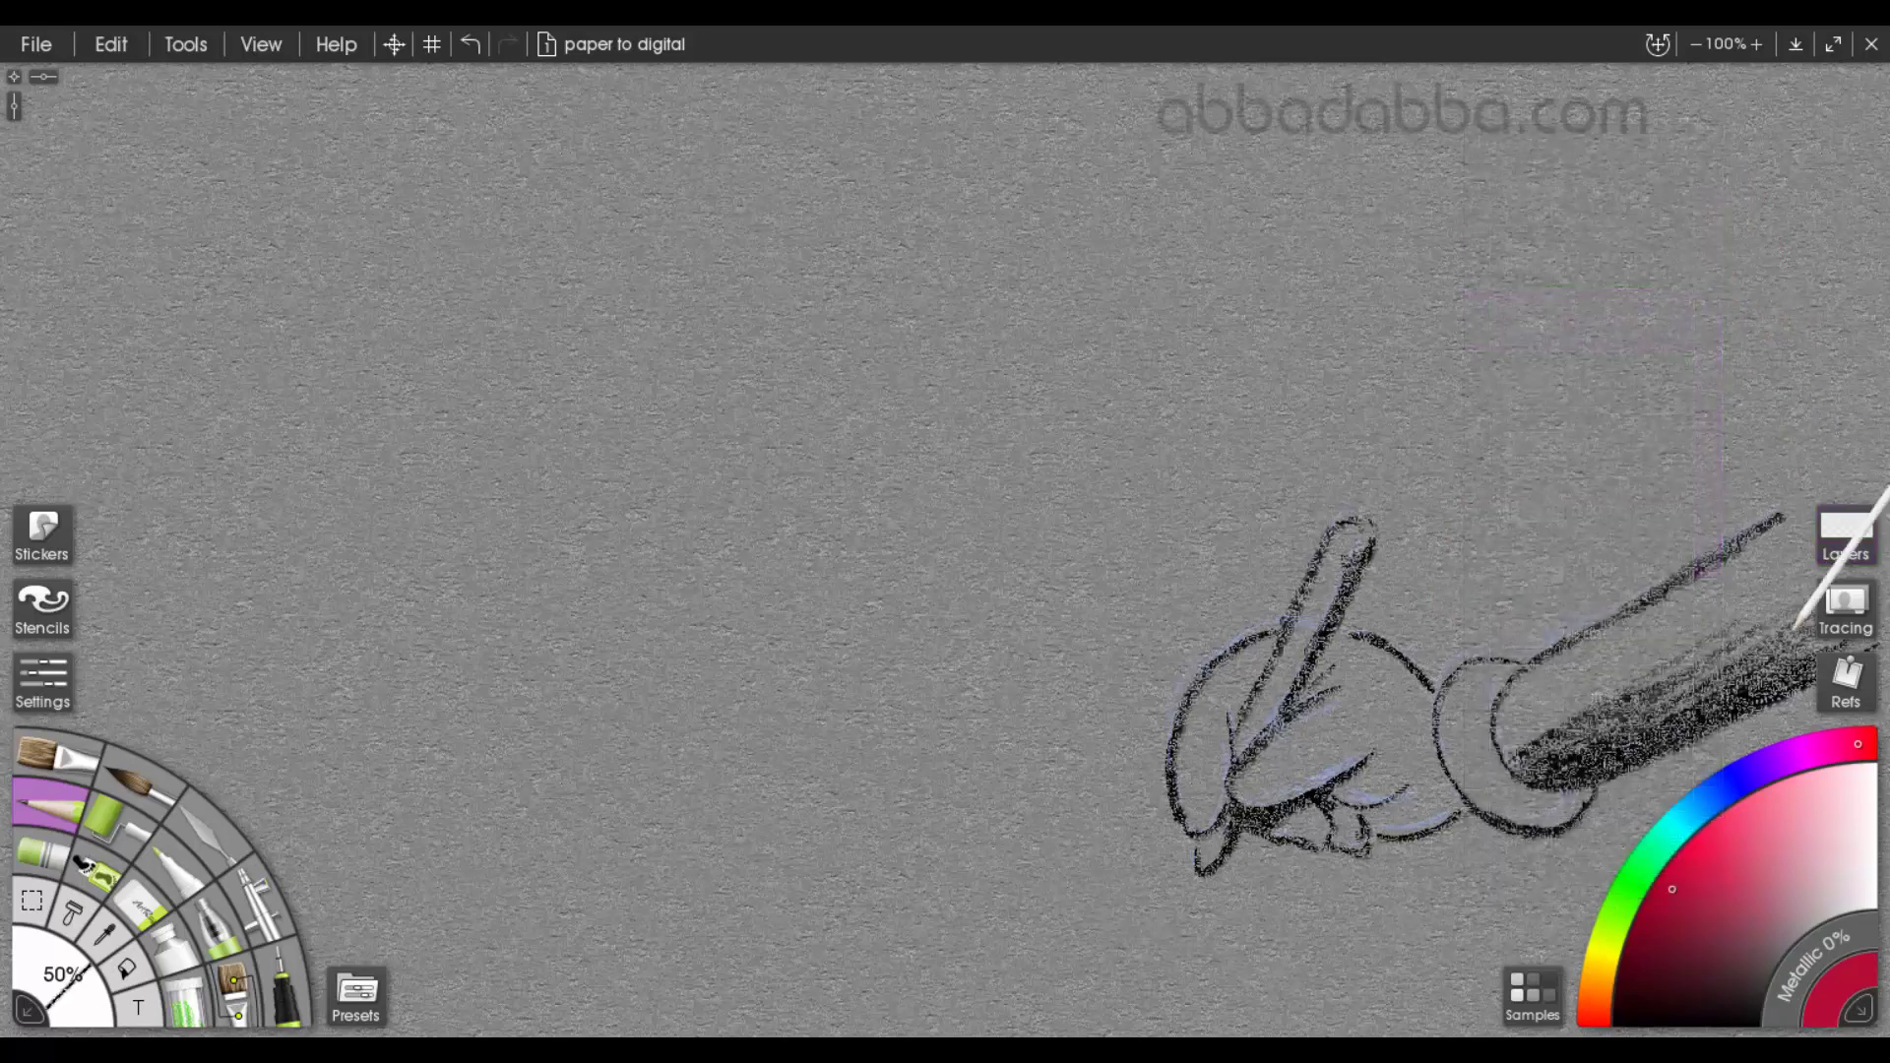
# Show the computer layer in the sketches group as a tracing guide
pyautogui.click(1821, 529)
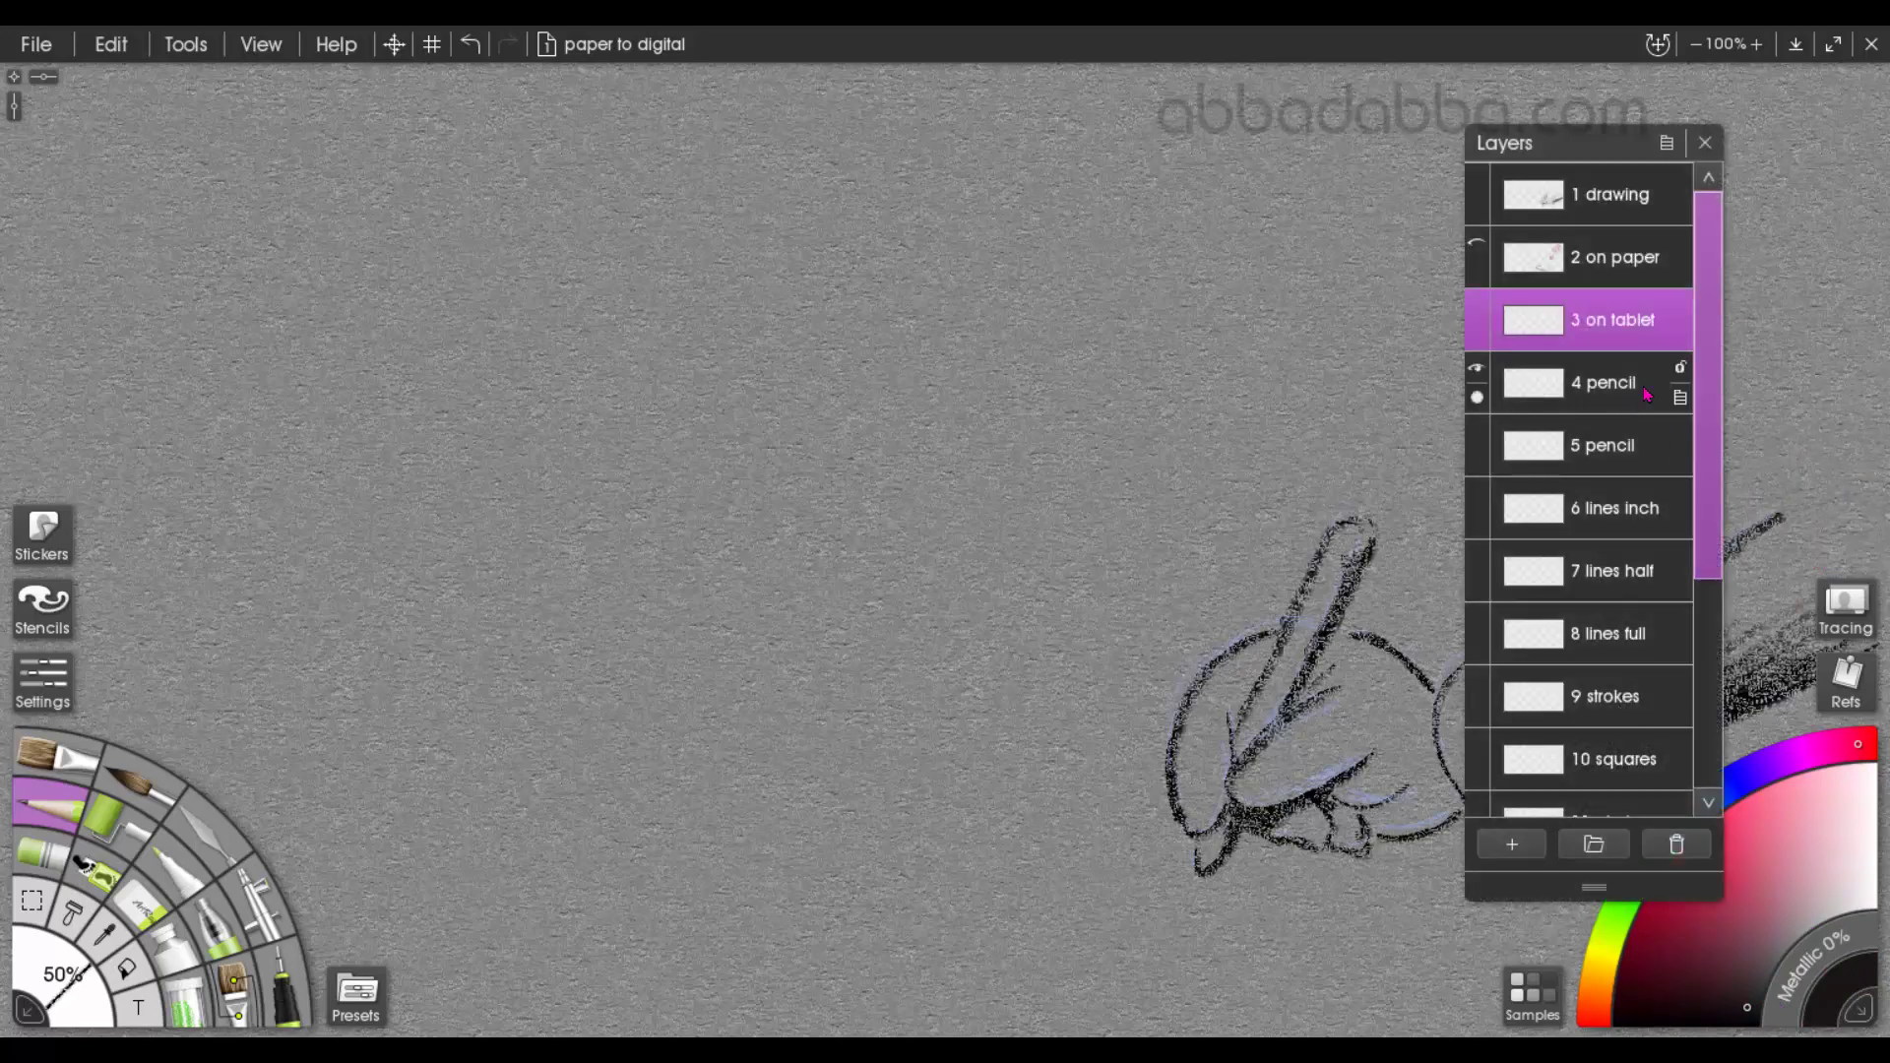
pyautogui.scroll(-5, 1713, 506)
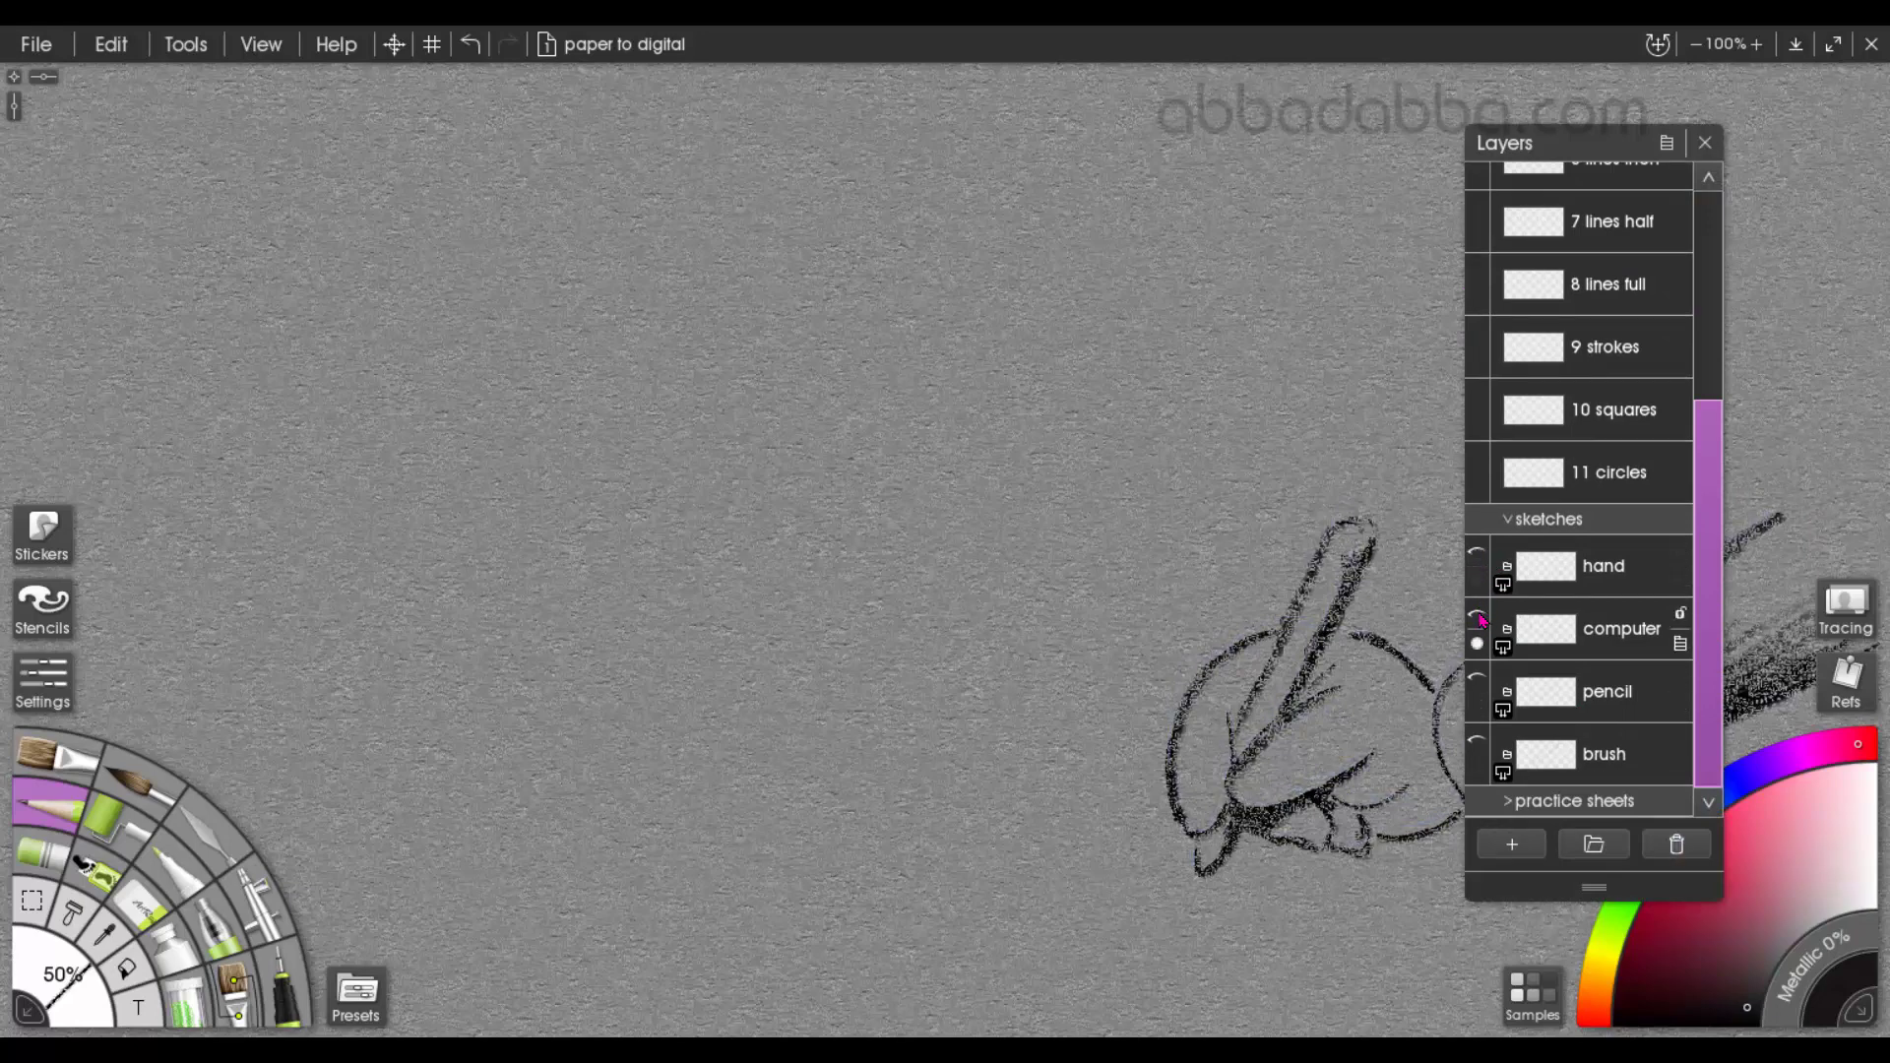
pyautogui.click(1477, 617)
pyautogui.click(1706, 143)
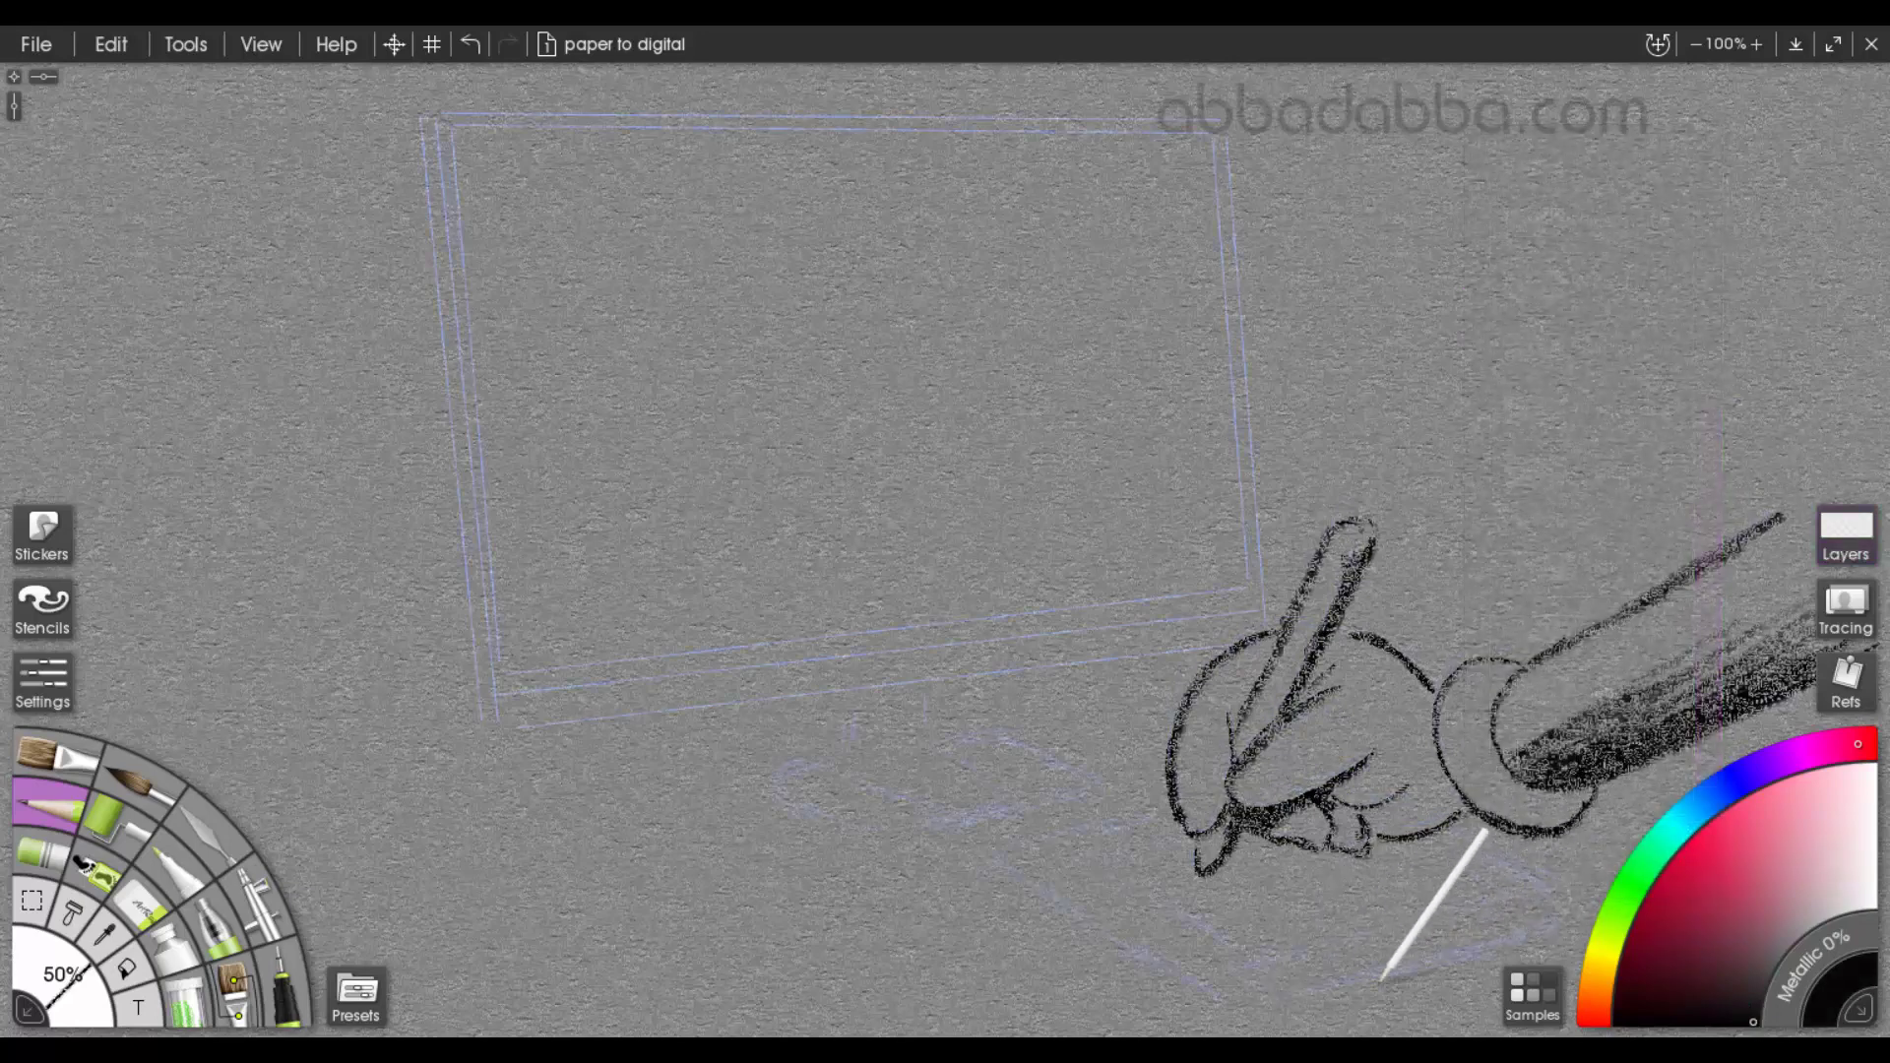
# Trace the graphics tablet under the hand in black, with its rounded outline, inner drawing area, round dial and small buttons
pyautogui.moveTo(1257, 1006); pyautogui.dragTo(1480, 943)
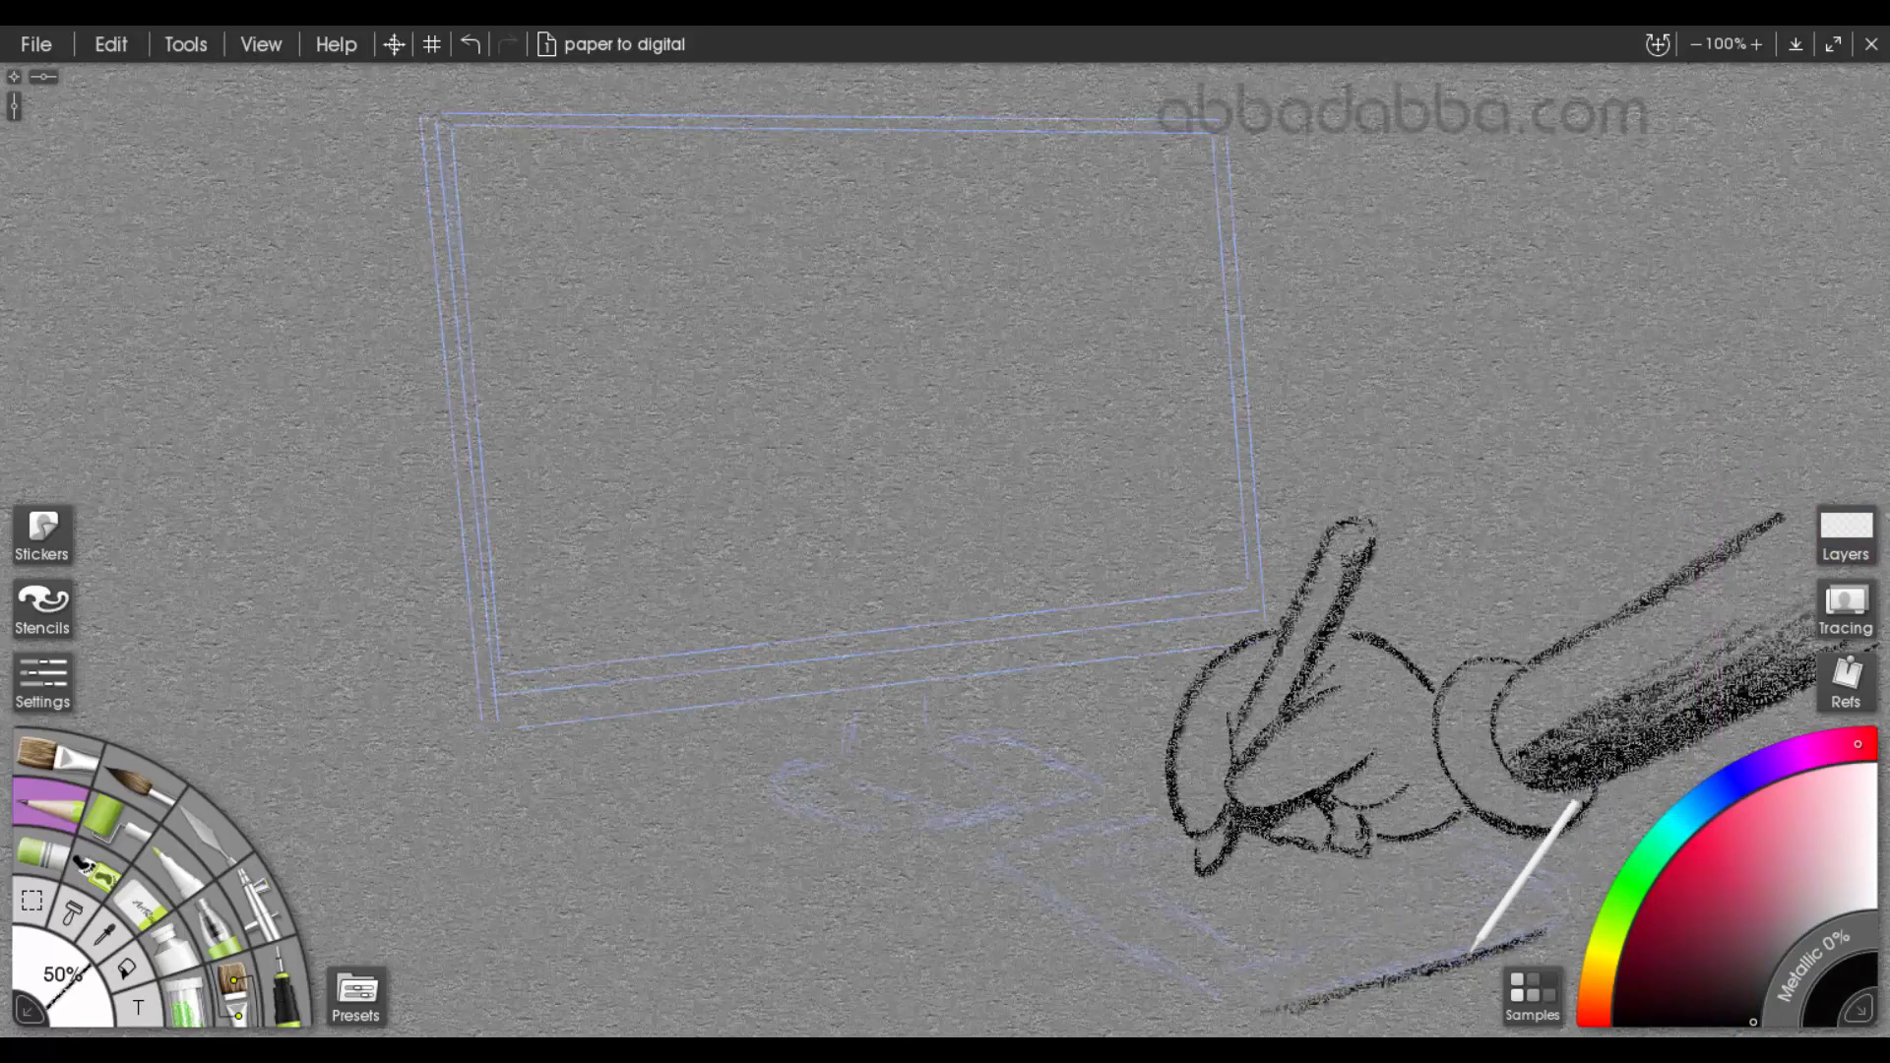
pyautogui.moveTo(1085, 823)
pyautogui.mouseDown()
pyautogui.moveTo(1129, 817)
pyautogui.moveTo(1029, 854)
pyautogui.moveTo(1025, 877)
pyautogui.moveTo(1140, 957)
pyautogui.moveTo(1270, 1008)
pyautogui.moveTo(1222, 1011)
pyautogui.moveTo(1247, 1016)
pyautogui.moveTo(1567, 907)
pyautogui.moveTo(1549, 927)
pyautogui.moveTo(1561, 903)
pyautogui.moveTo(1482, 852)
pyautogui.mouseUp()
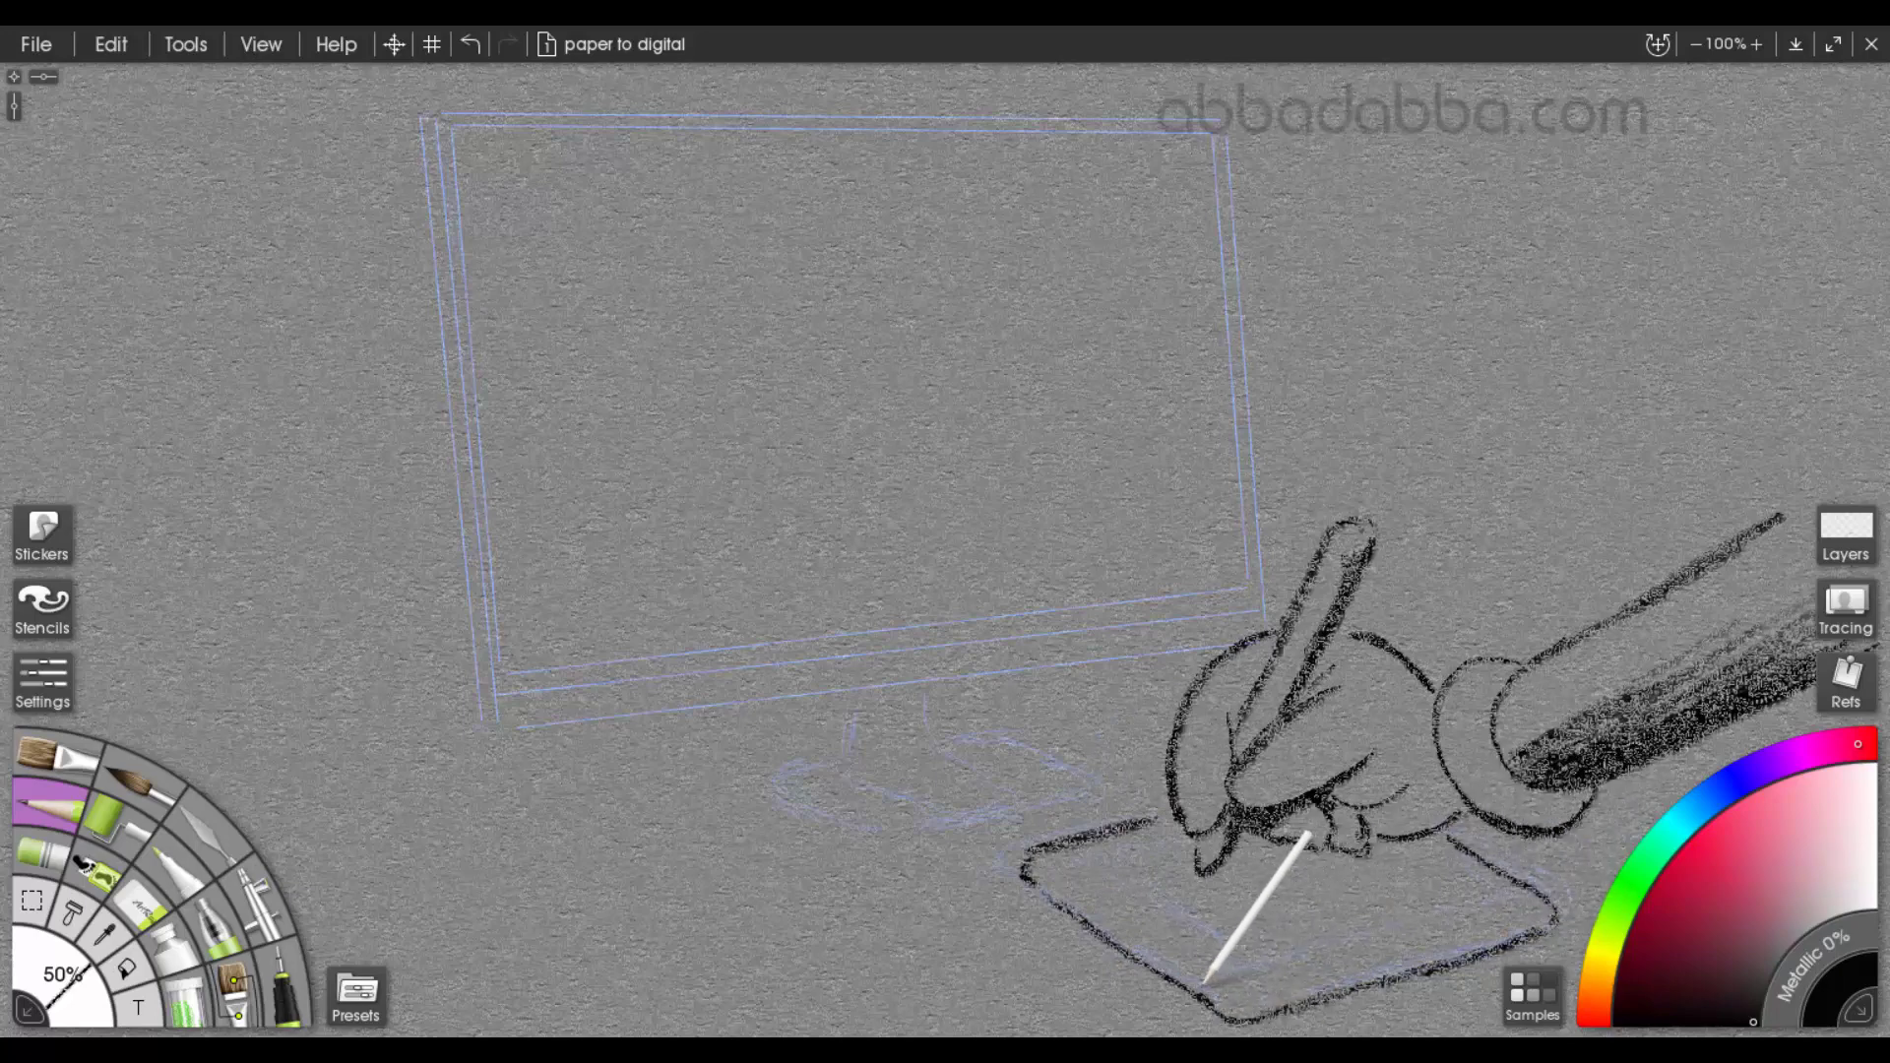
pyautogui.moveTo(1213, 983); pyautogui.dragTo(1474, 891)
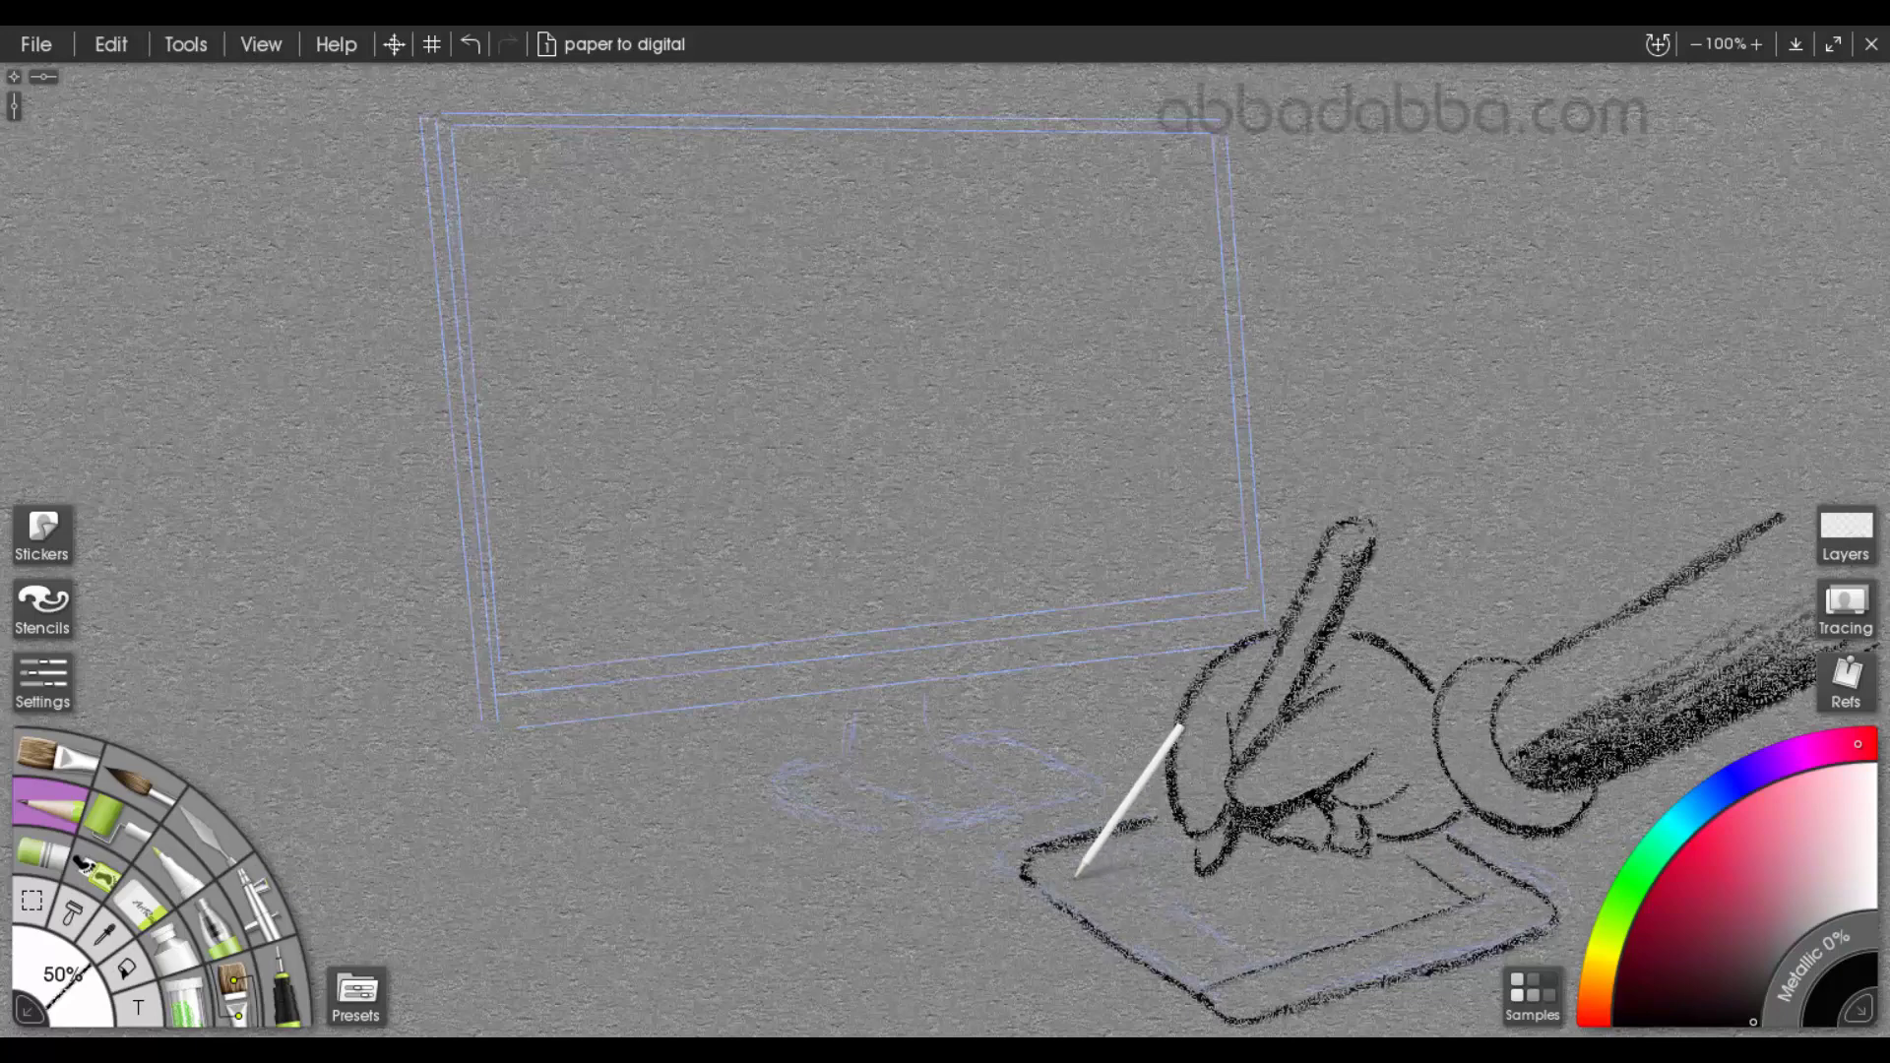
pyautogui.moveTo(1083, 880)
pyautogui.mouseDown()
pyautogui.moveTo(1201, 837)
pyautogui.moveTo(1199, 921)
pyautogui.moveTo(1260, 966)
pyautogui.mouseUp()
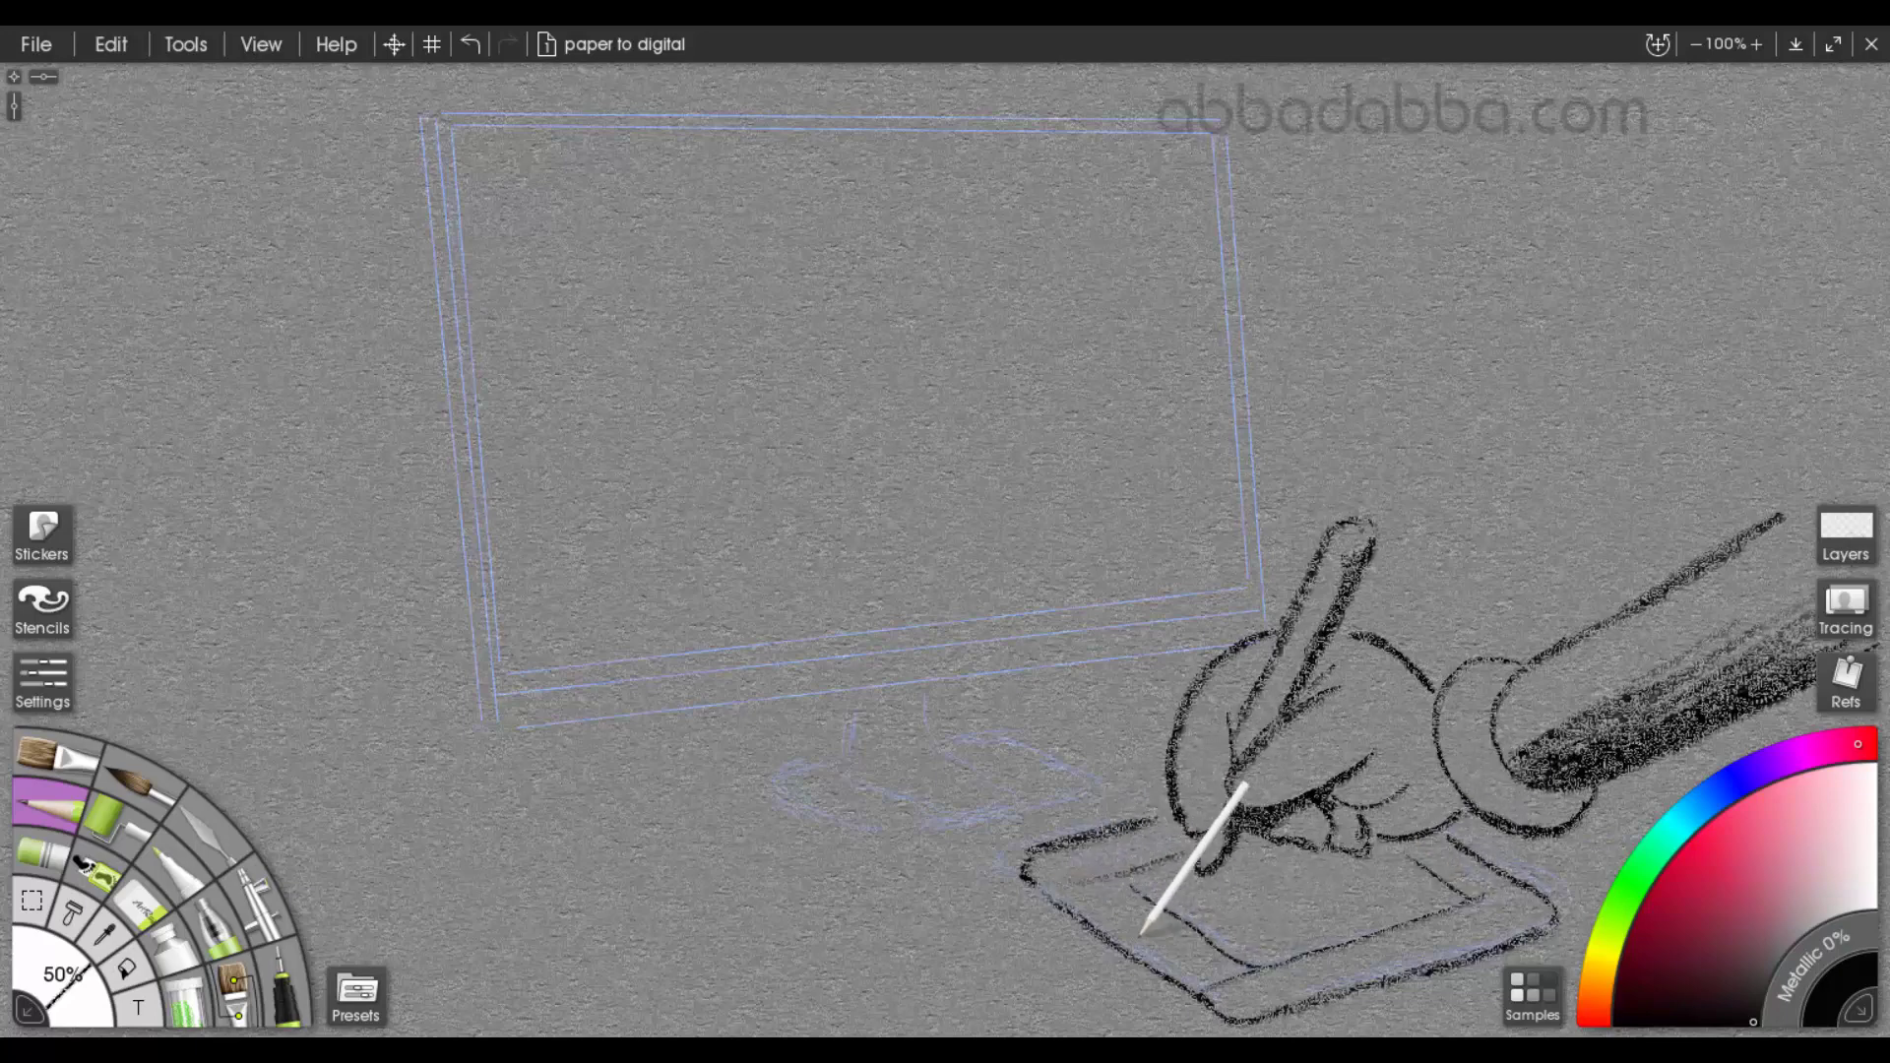
pyautogui.moveTo(1156, 929); pyautogui.dragTo(1132, 917)
pyautogui.moveTo(1102, 906); pyautogui.dragTo(1123, 900)
pyautogui.moveTo(1191, 968); pyautogui.dragTo(1204, 962)
pyautogui.moveTo(1201, 973); pyautogui.dragTo(1219, 966)
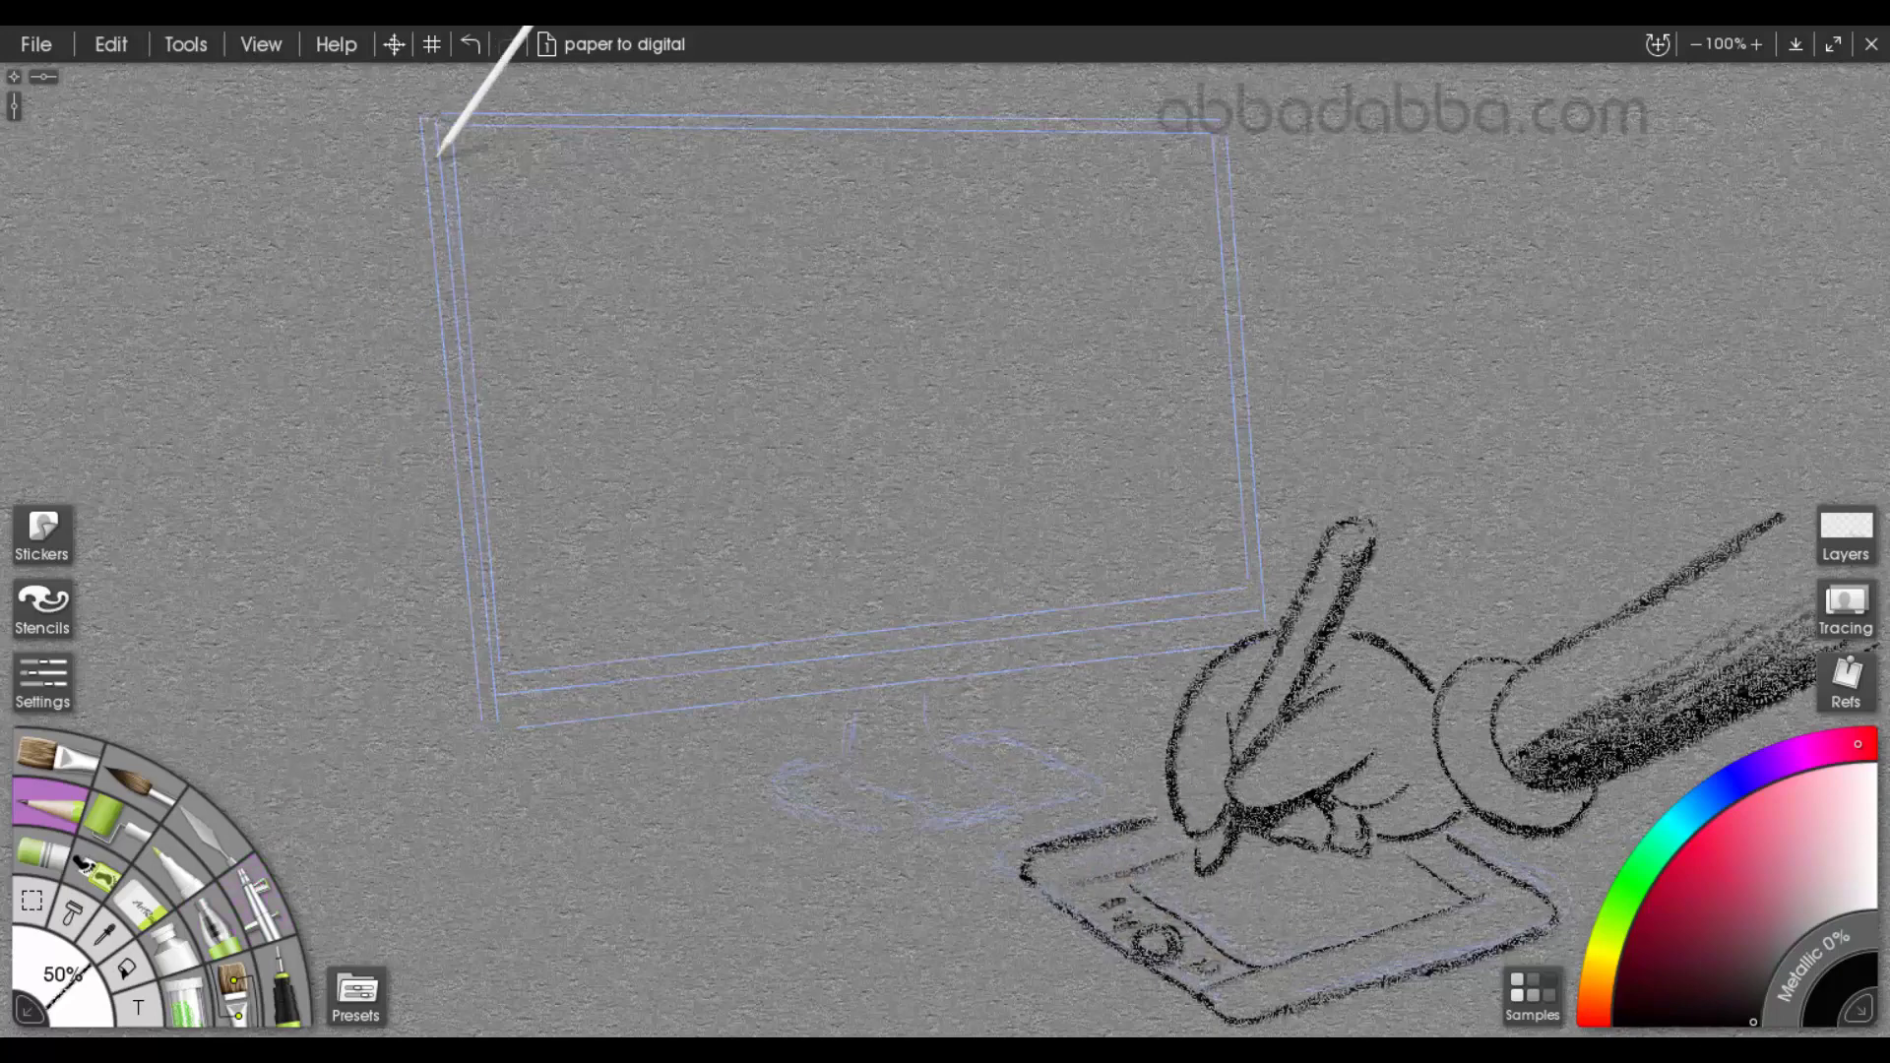
# Trace the monitor's outer frame with straight black lines, including the double edge along its left side
pyautogui.press('ctrl')
pyautogui.moveTo(430, 242); pyautogui.dragTo(484, 705)
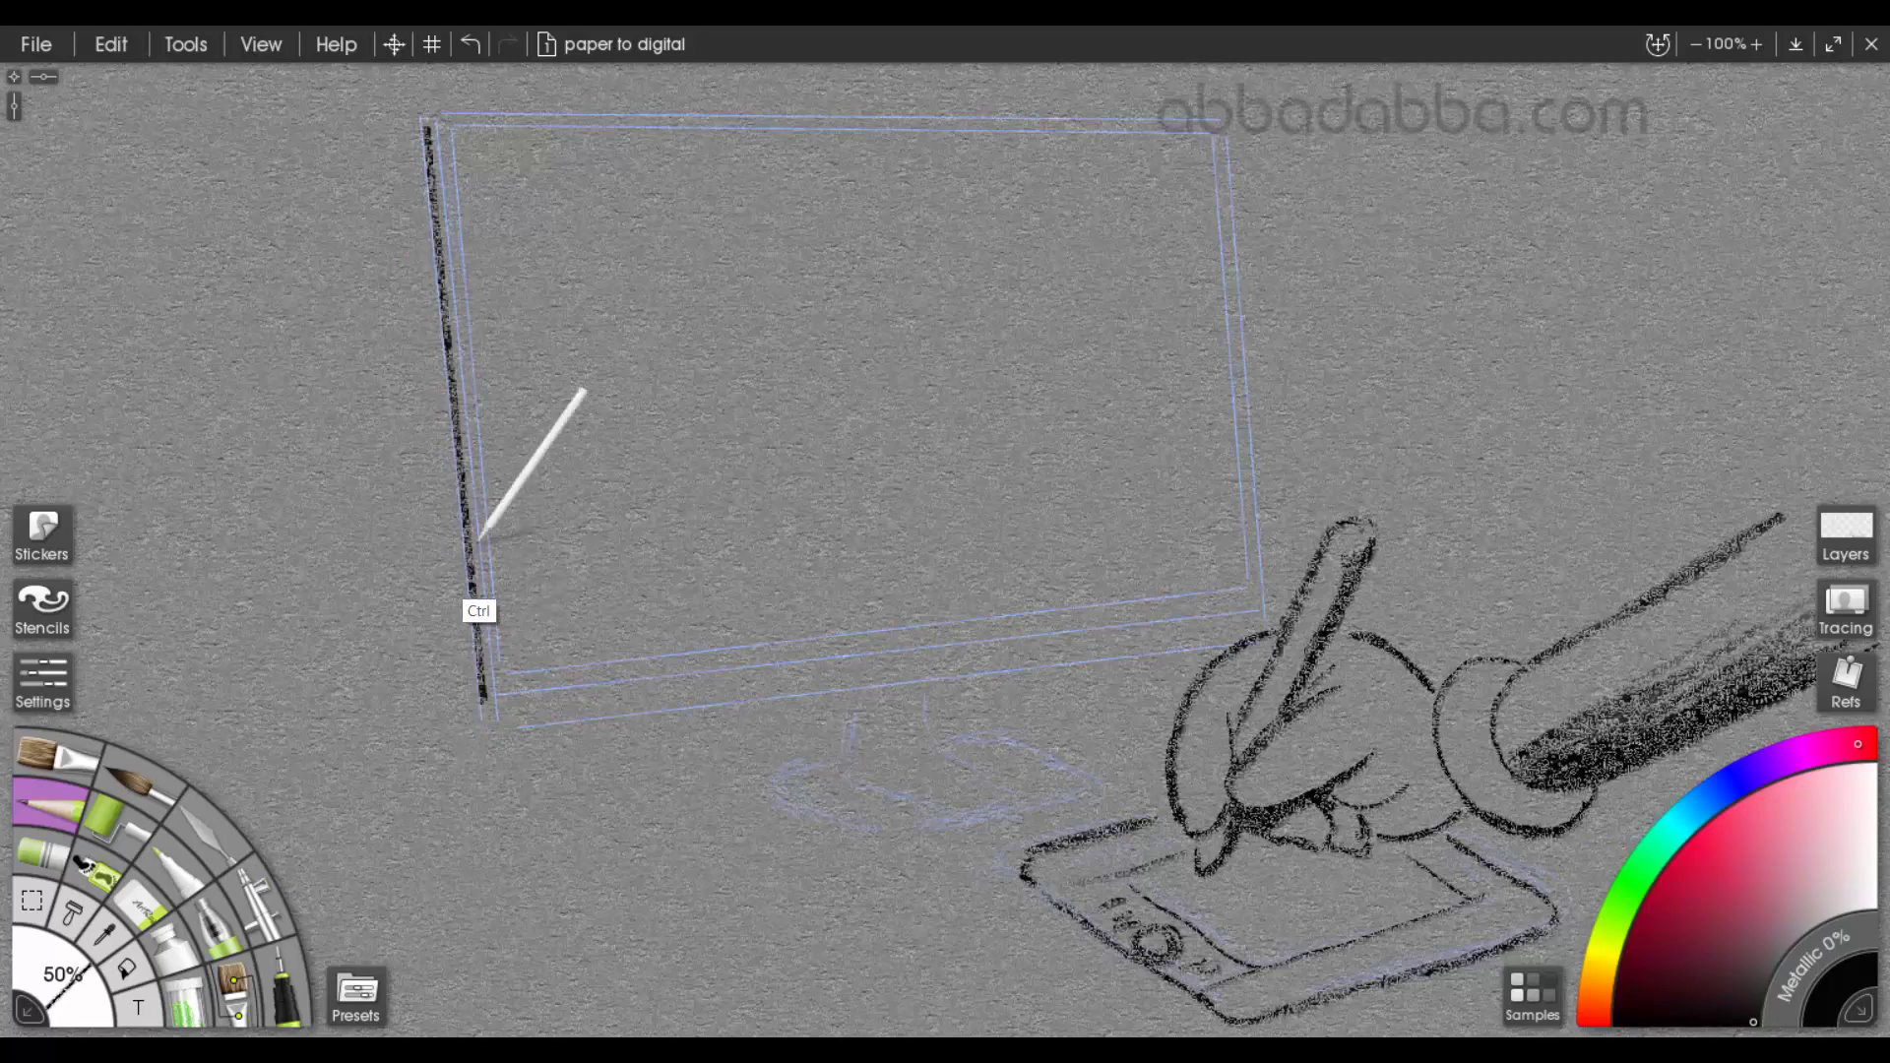
pyautogui.moveTo(448, 136); pyautogui.dragTo(503, 685)
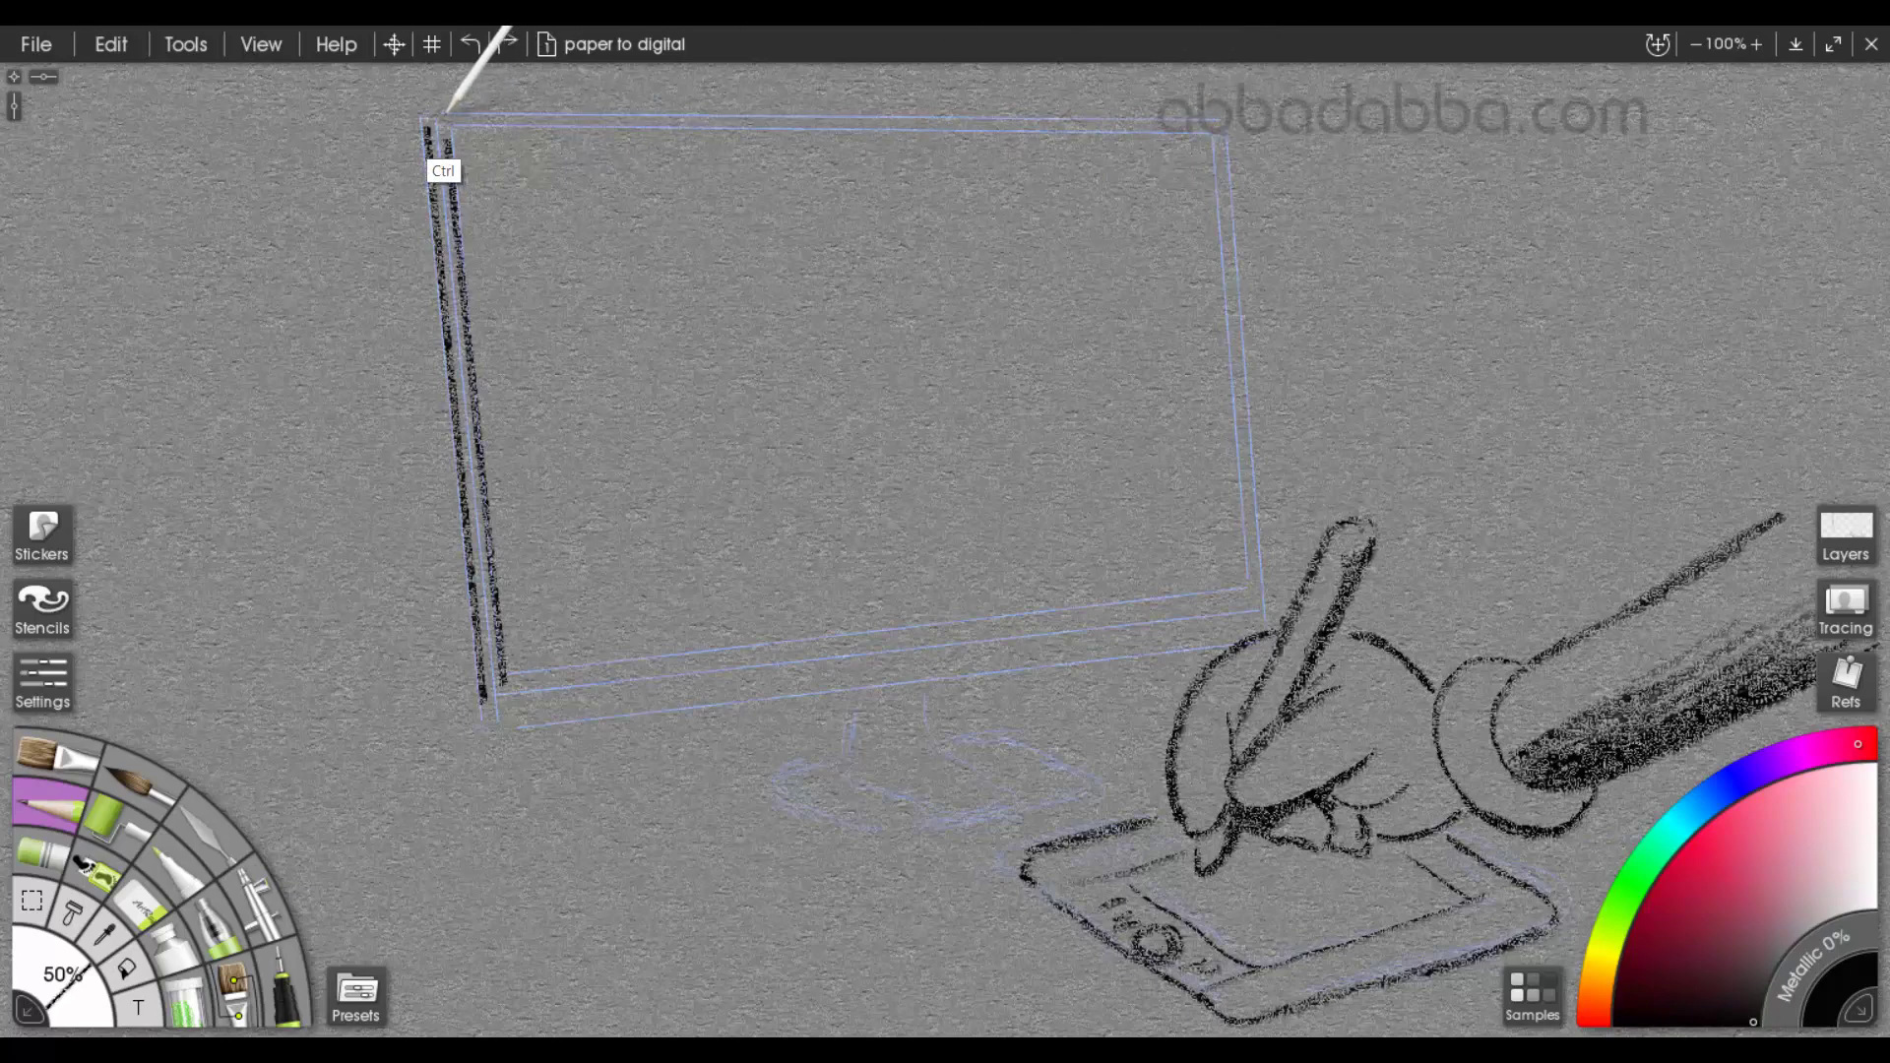
pyautogui.moveTo(523, 114)
pyautogui.mouseDown()
pyautogui.moveTo(1207, 120)
pyautogui.moveTo(1276, 632)
pyautogui.mouseUp()
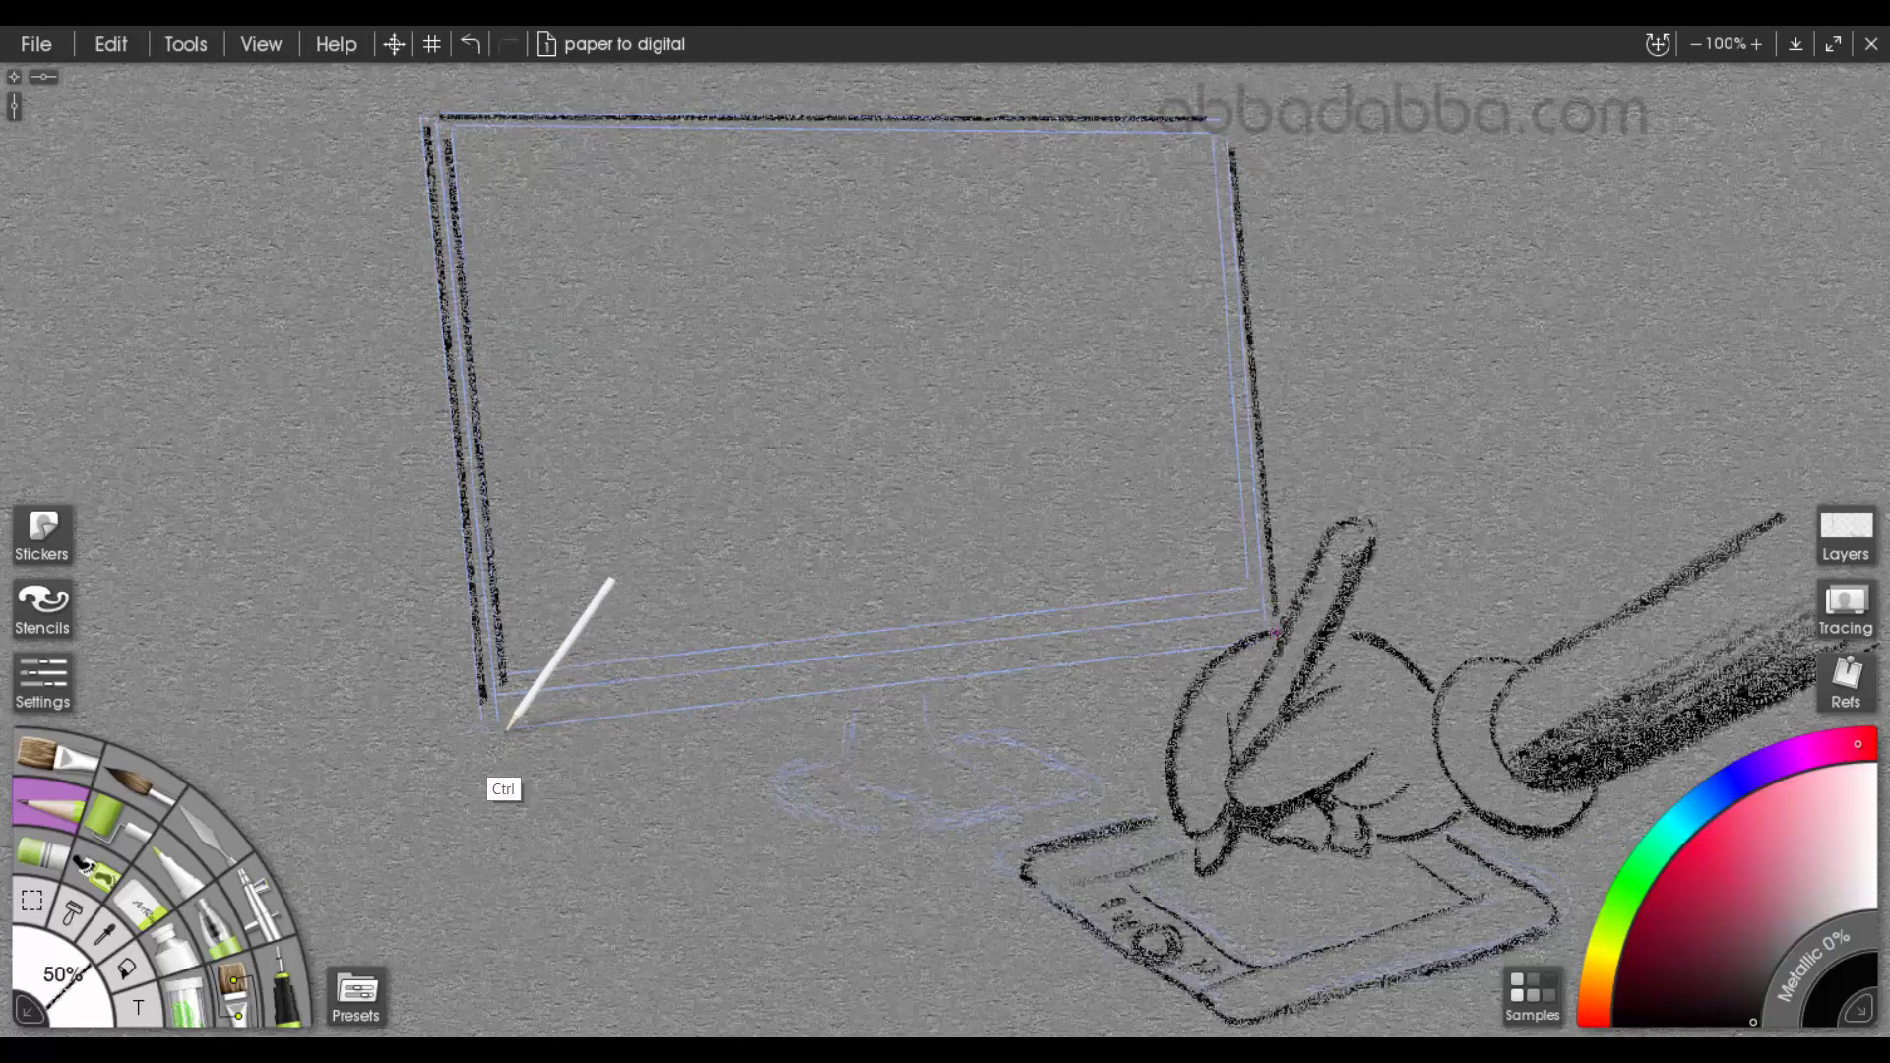
pyautogui.moveTo(995, 694); pyautogui.dragTo(1272, 638)
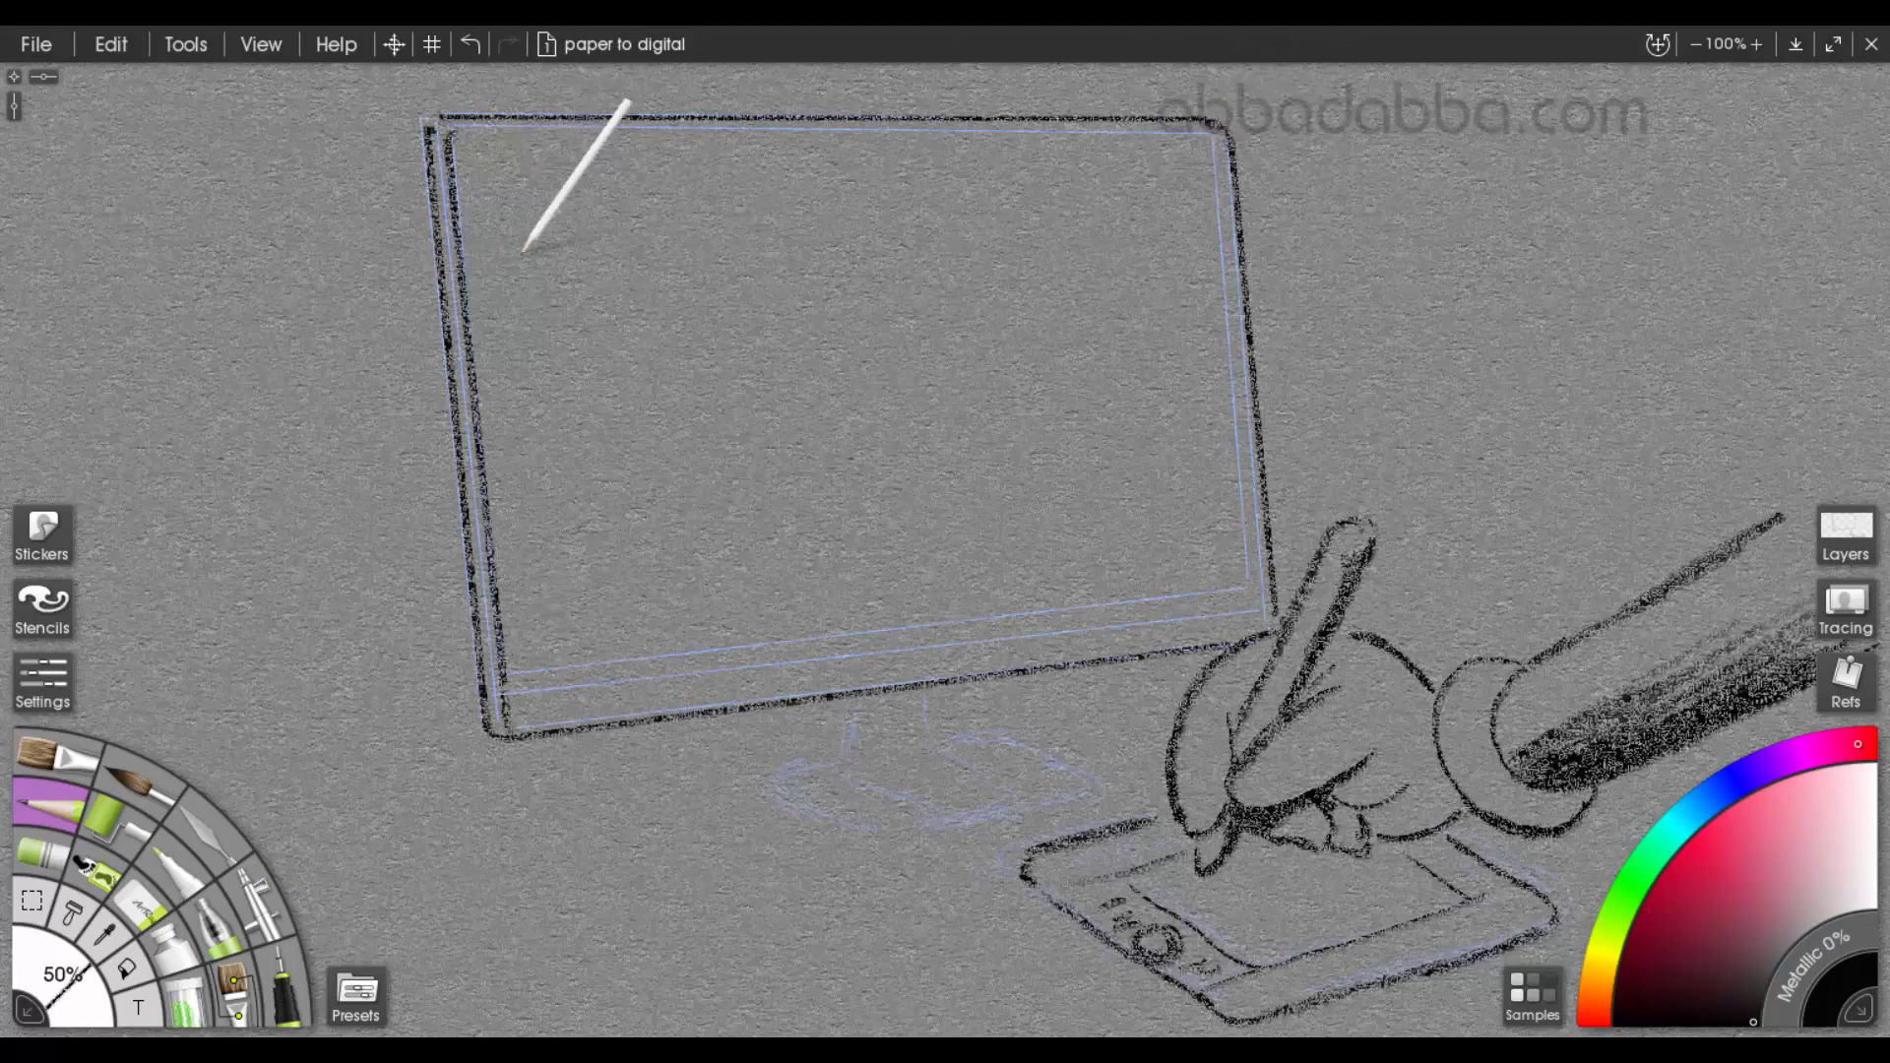
# Trace the monitor's inner screen border and lower bezel edge with straight black lines
pyautogui.press('ctrl')
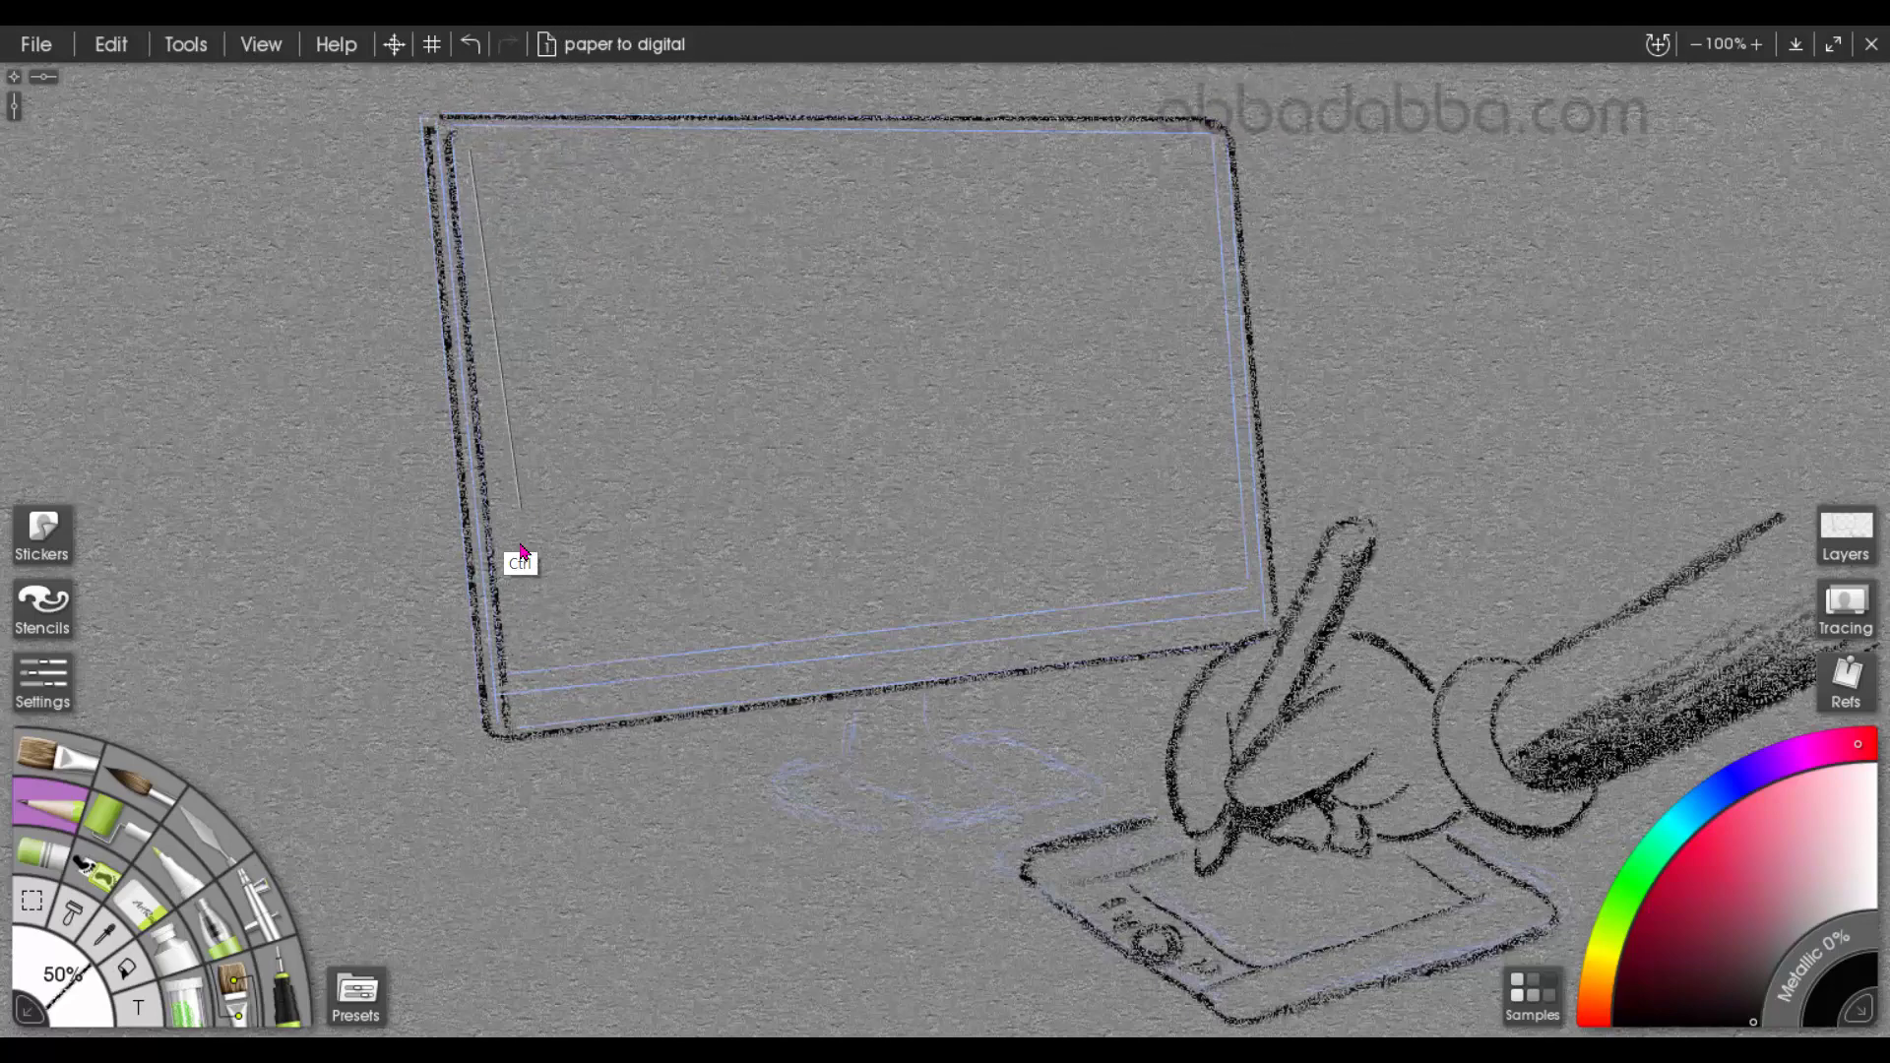
pyautogui.moveTo(522, 550); pyautogui.dragTo(529, 678)
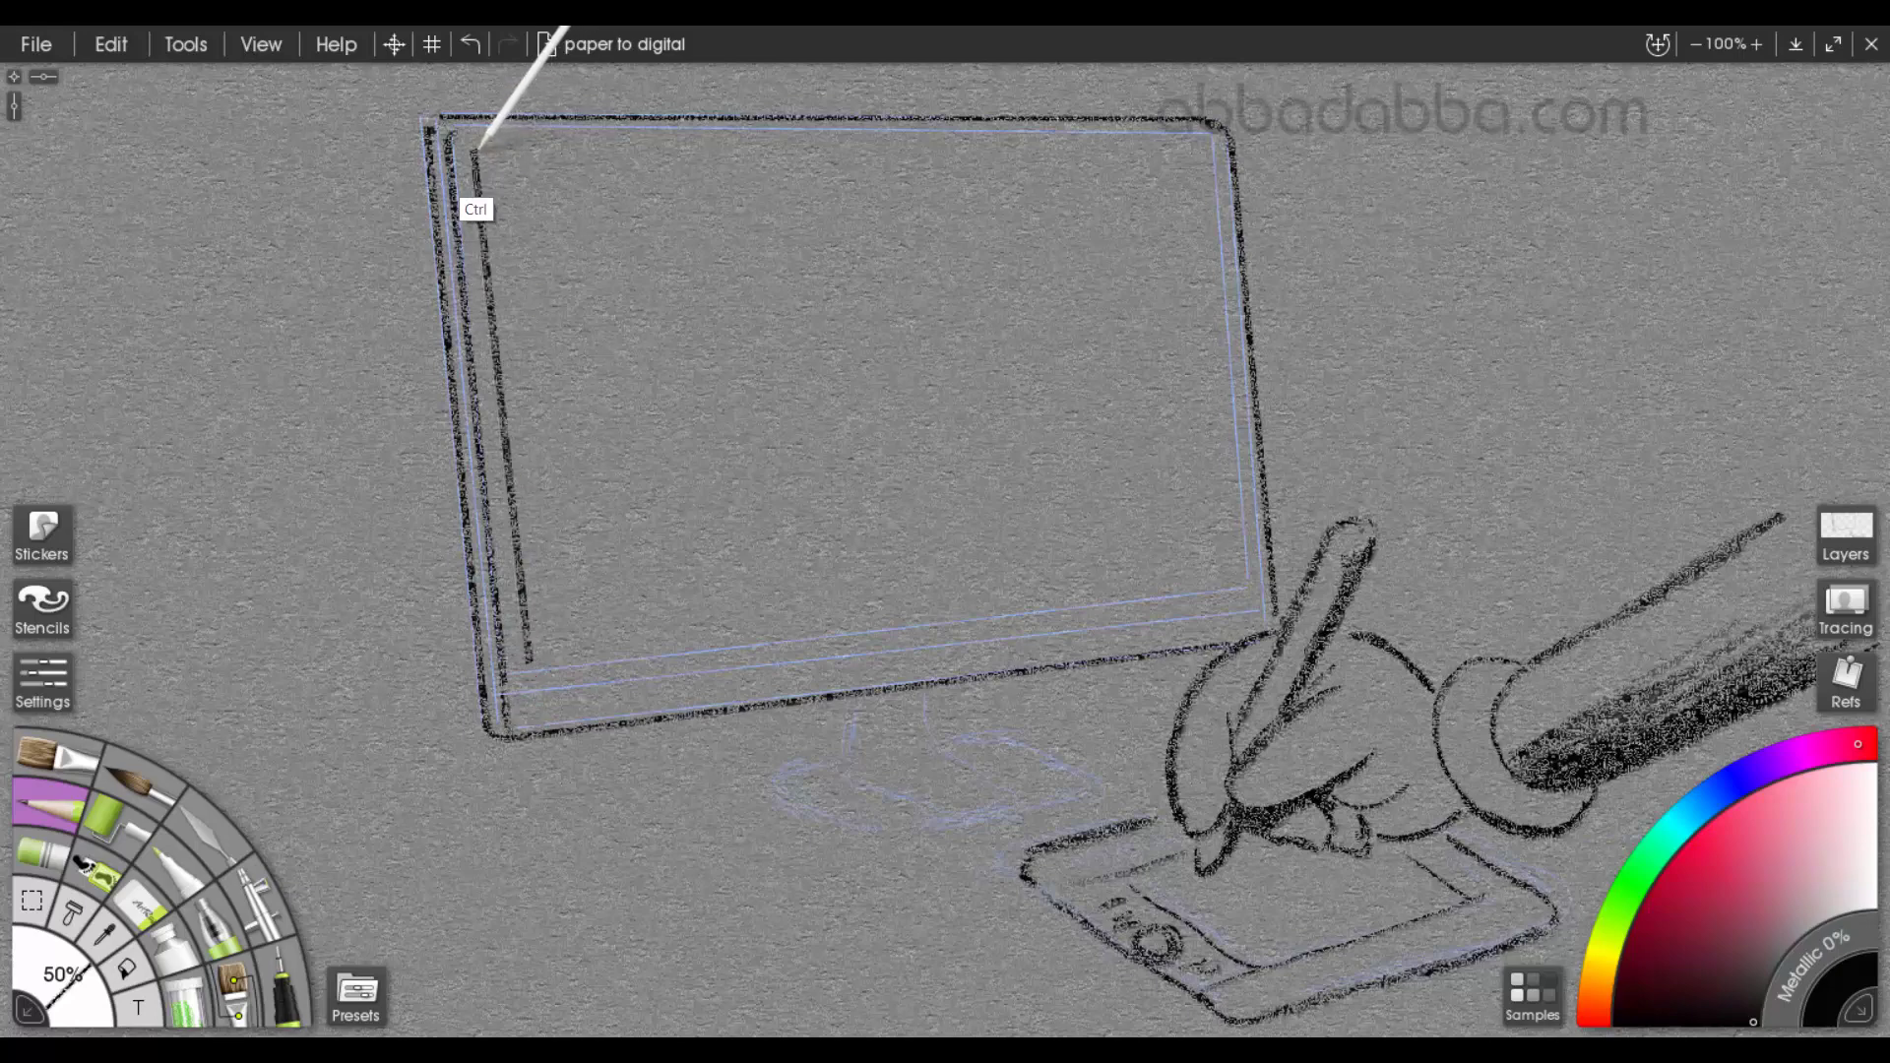
pyautogui.moveTo(477, 155); pyautogui.dragTo(1210, 158)
pyautogui.moveTo(1210, 158)
pyautogui.mouseDown()
pyautogui.moveTo(1280, 29)
pyautogui.moveTo(1239, 500)
pyautogui.mouseUp()
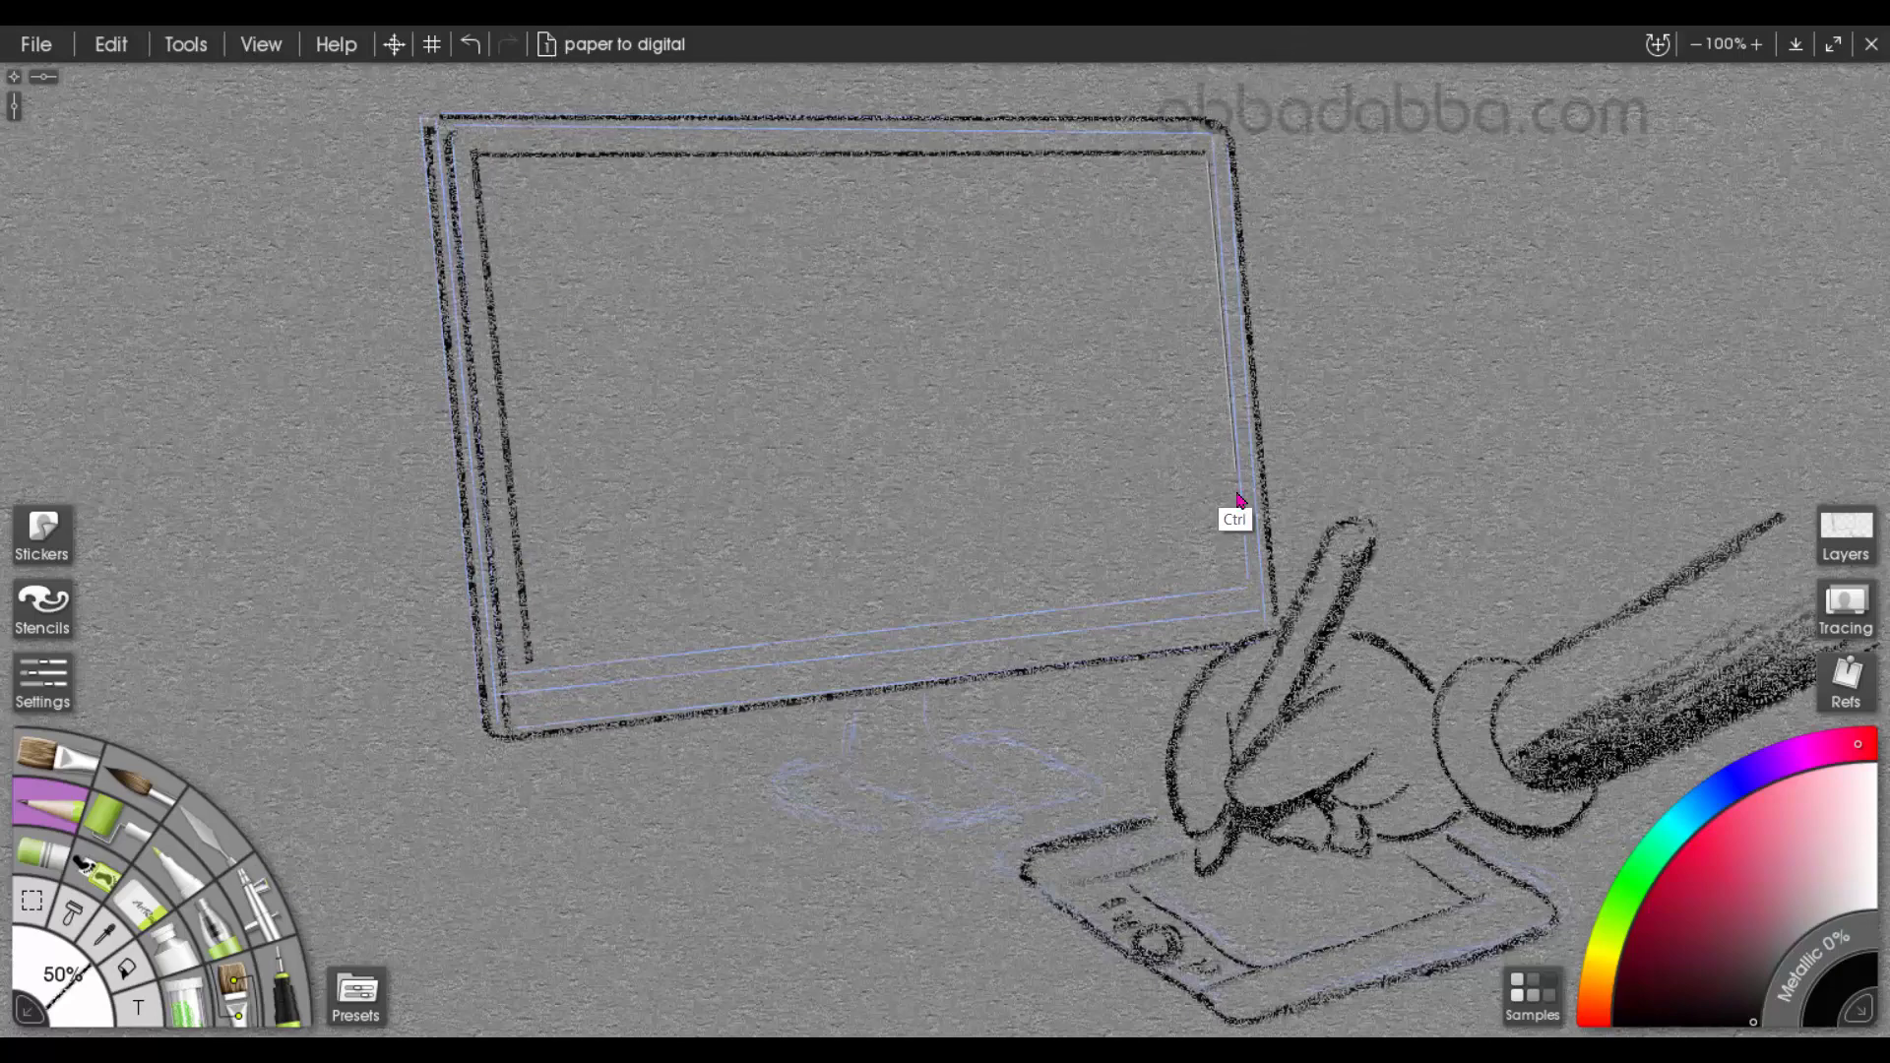
pyautogui.moveTo(1248, 591); pyautogui.dragTo(1249, 591)
pyautogui.moveTo(529, 678)
pyautogui.mouseDown()
pyautogui.moveTo(1249, 591)
pyautogui.moveTo(505, 701)
pyautogui.moveTo(1270, 615)
pyautogui.mouseUp()
# Trace the monitor stand's curved neck and flat base in black, and shade the neck's side and upper edge
pyautogui.moveTo(929, 703); pyautogui.dragTo(982, 783)
pyautogui.moveTo(862, 705); pyautogui.dragTo(918, 815)
pyautogui.moveTo(830, 707); pyautogui.dragTo(788, 773)
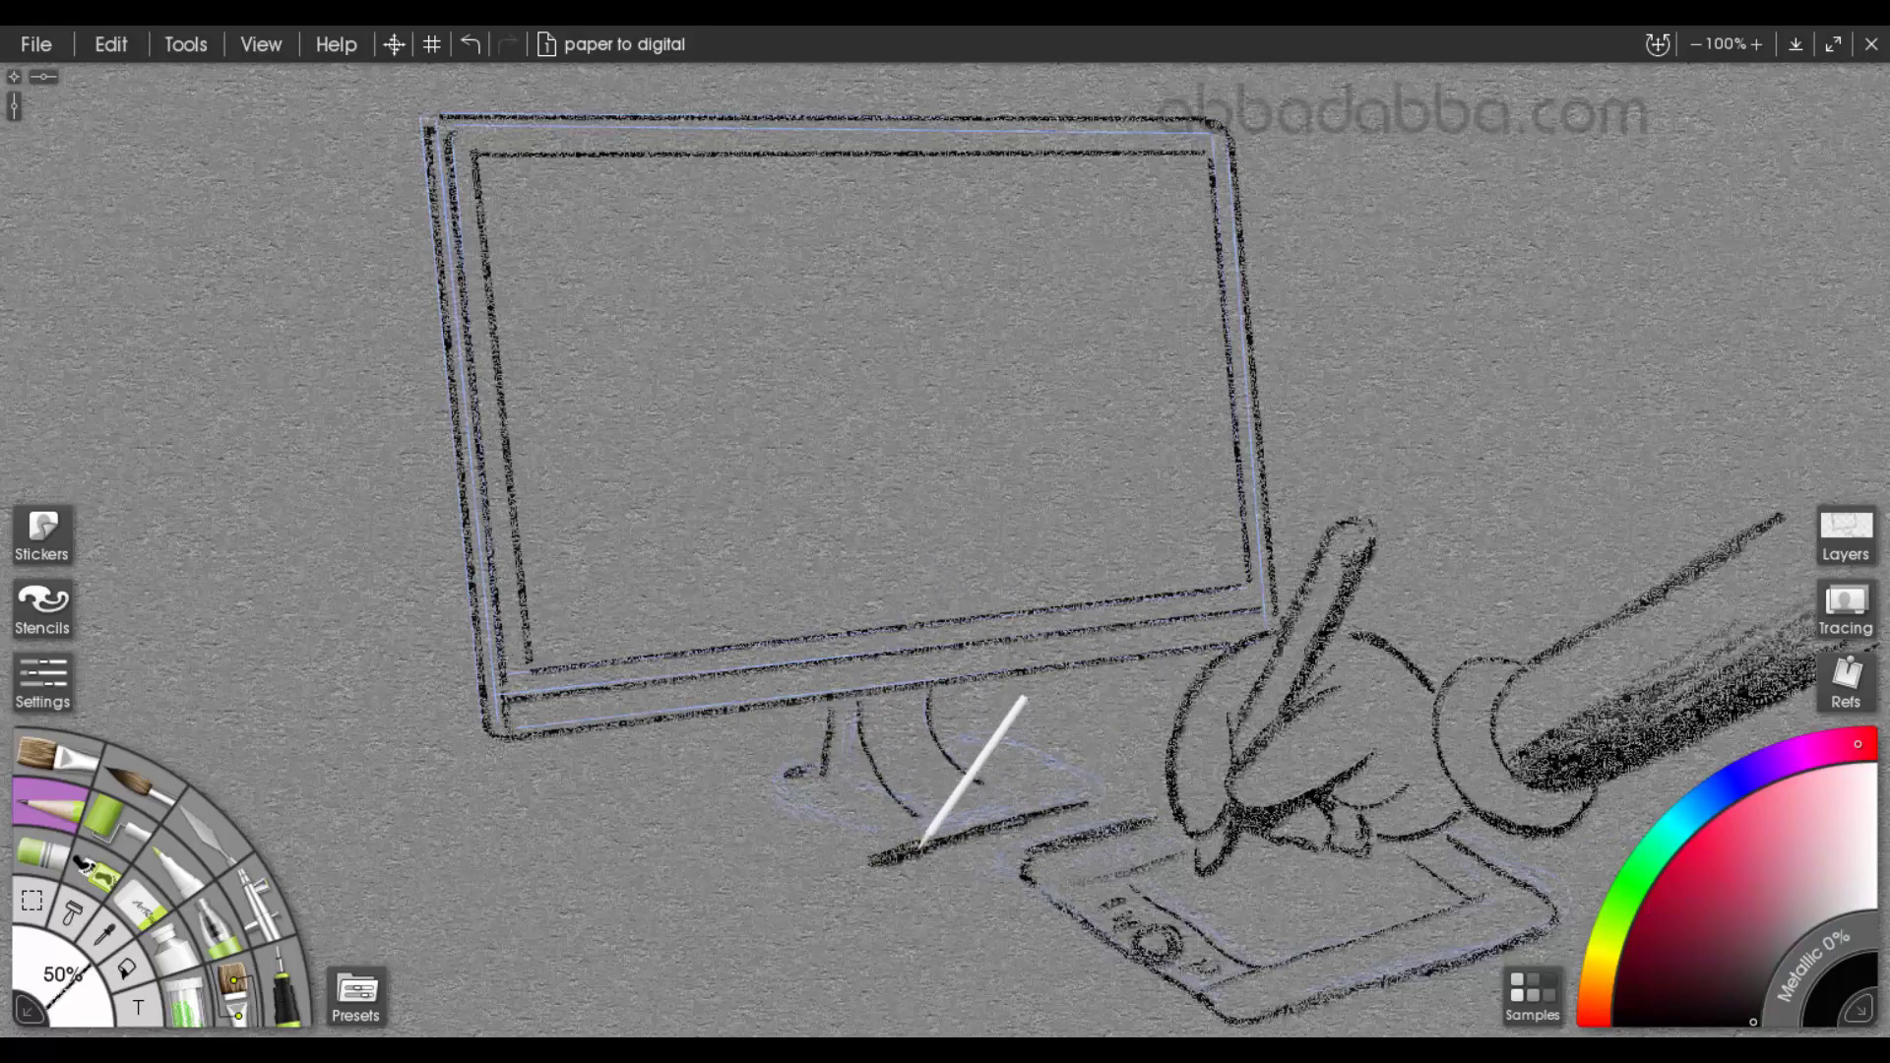
pyautogui.moveTo(872, 862)
pyautogui.mouseDown()
pyautogui.moveTo(1083, 806)
pyautogui.moveTo(1085, 775)
pyautogui.moveTo(970, 738)
pyautogui.moveTo(933, 748)
pyautogui.mouseUp()
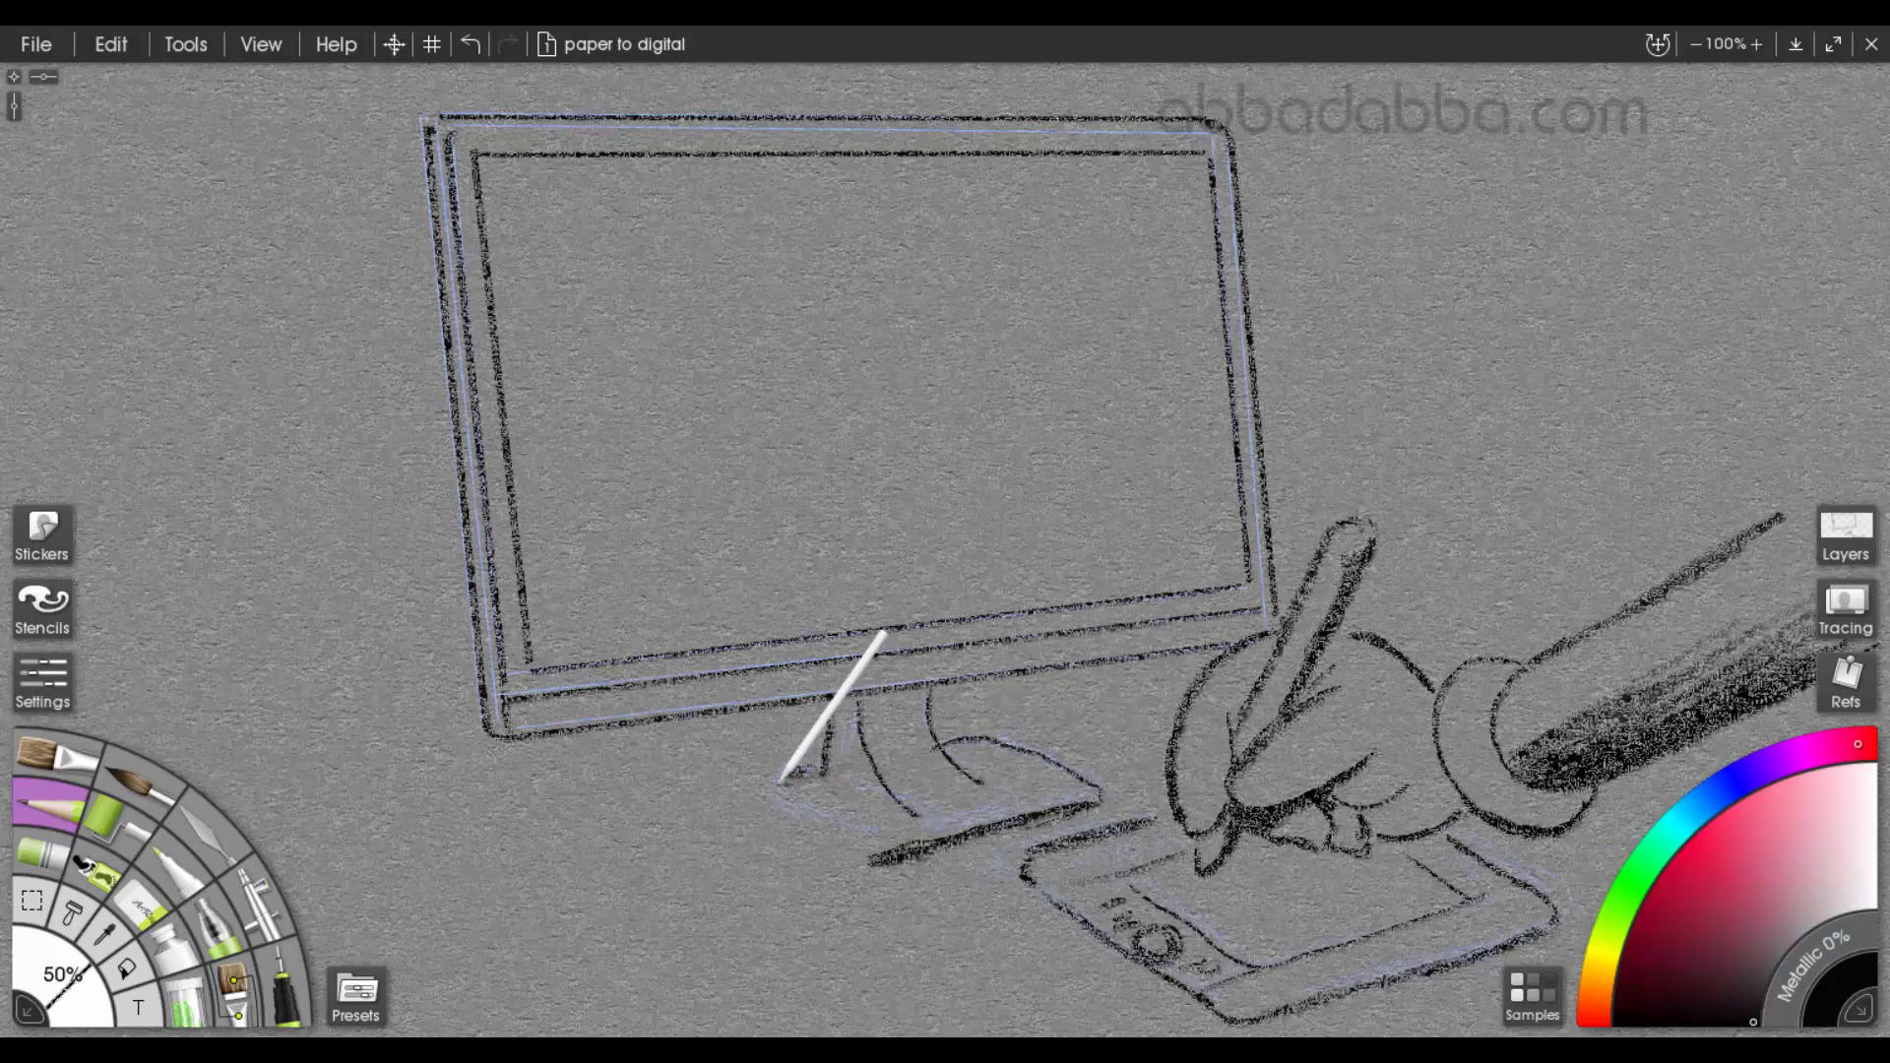
pyautogui.moveTo(787, 778)
pyautogui.mouseDown()
pyautogui.moveTo(812, 837)
pyautogui.moveTo(849, 823)
pyautogui.moveTo(886, 856)
pyautogui.mouseUp()
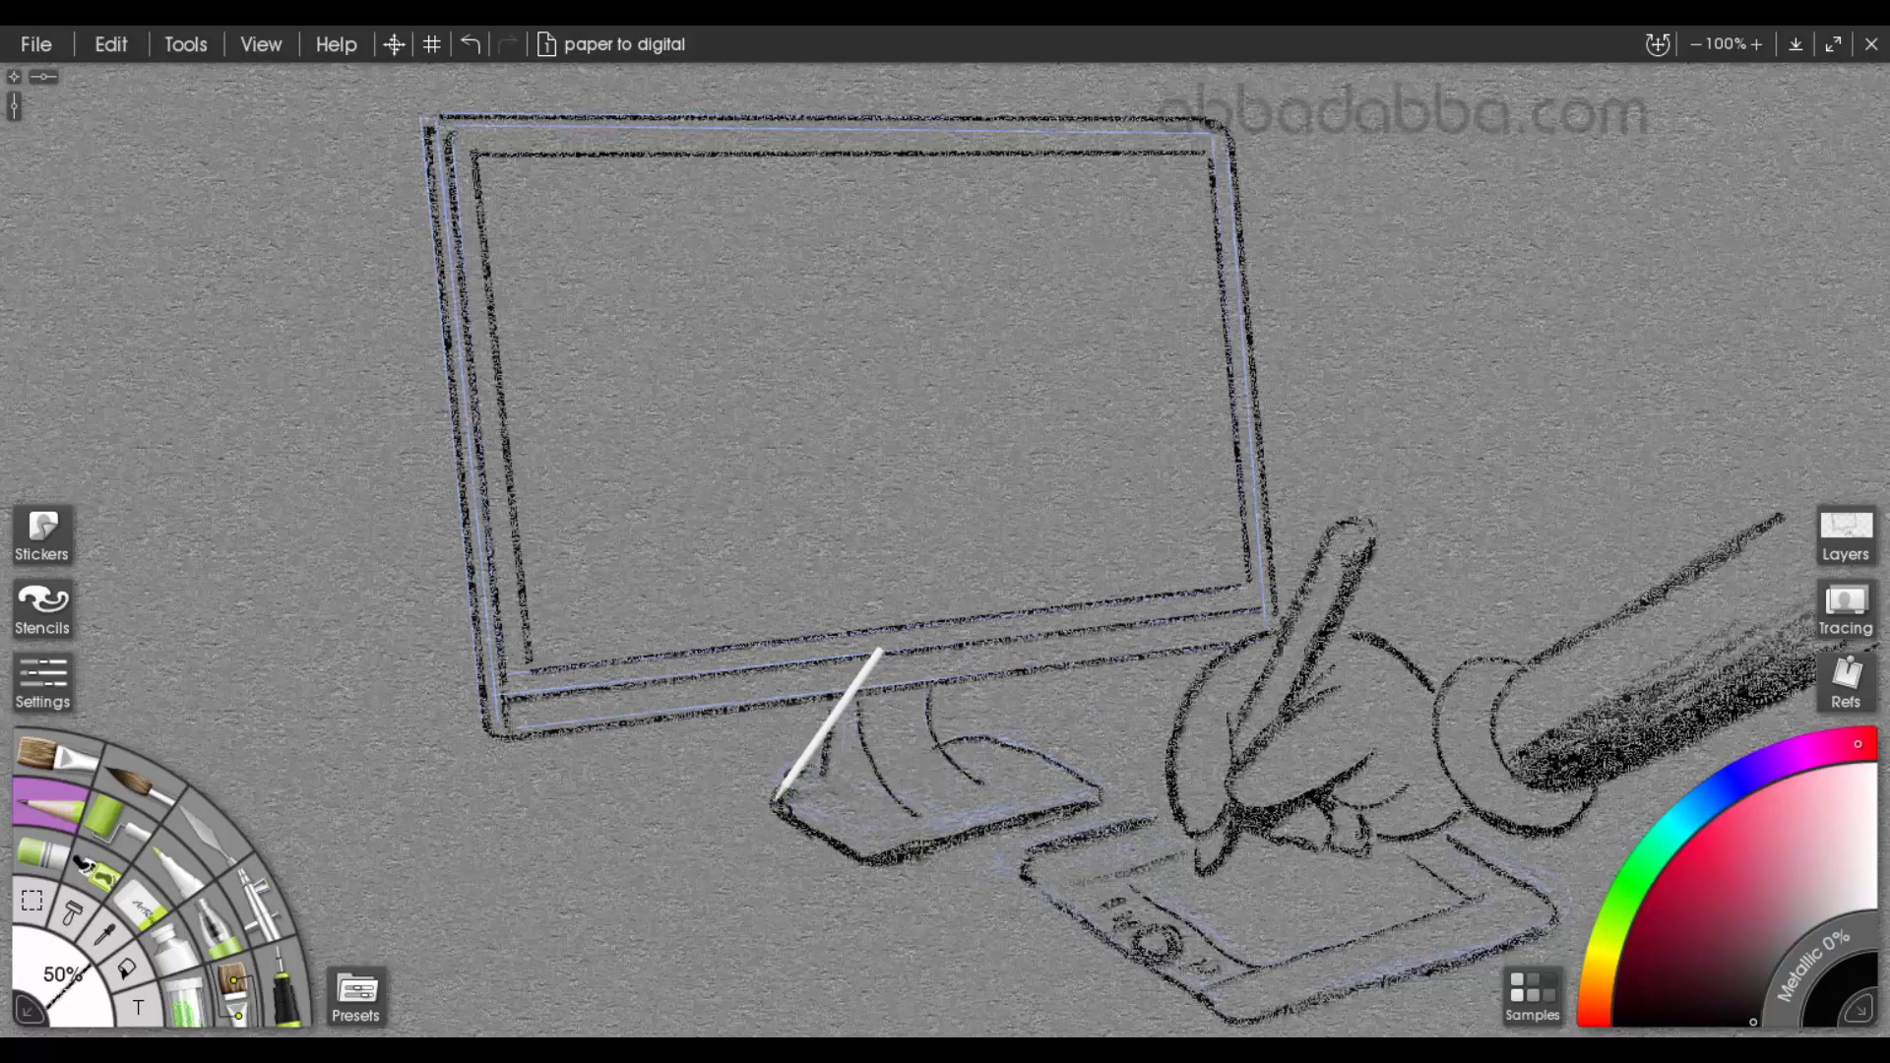
pyautogui.moveTo(778, 797)
pyautogui.mouseDown()
pyautogui.moveTo(812, 780)
pyautogui.moveTo(765, 780)
pyautogui.moveTo(808, 774)
pyautogui.mouseUp()
pyautogui.moveTo(908, 705)
pyautogui.mouseDown()
pyautogui.moveTo(838, 719)
pyautogui.moveTo(853, 710)
pyautogui.moveTo(852, 780)
pyautogui.moveTo(903, 807)
pyautogui.moveTo(862, 716)
pyautogui.mouseUp()
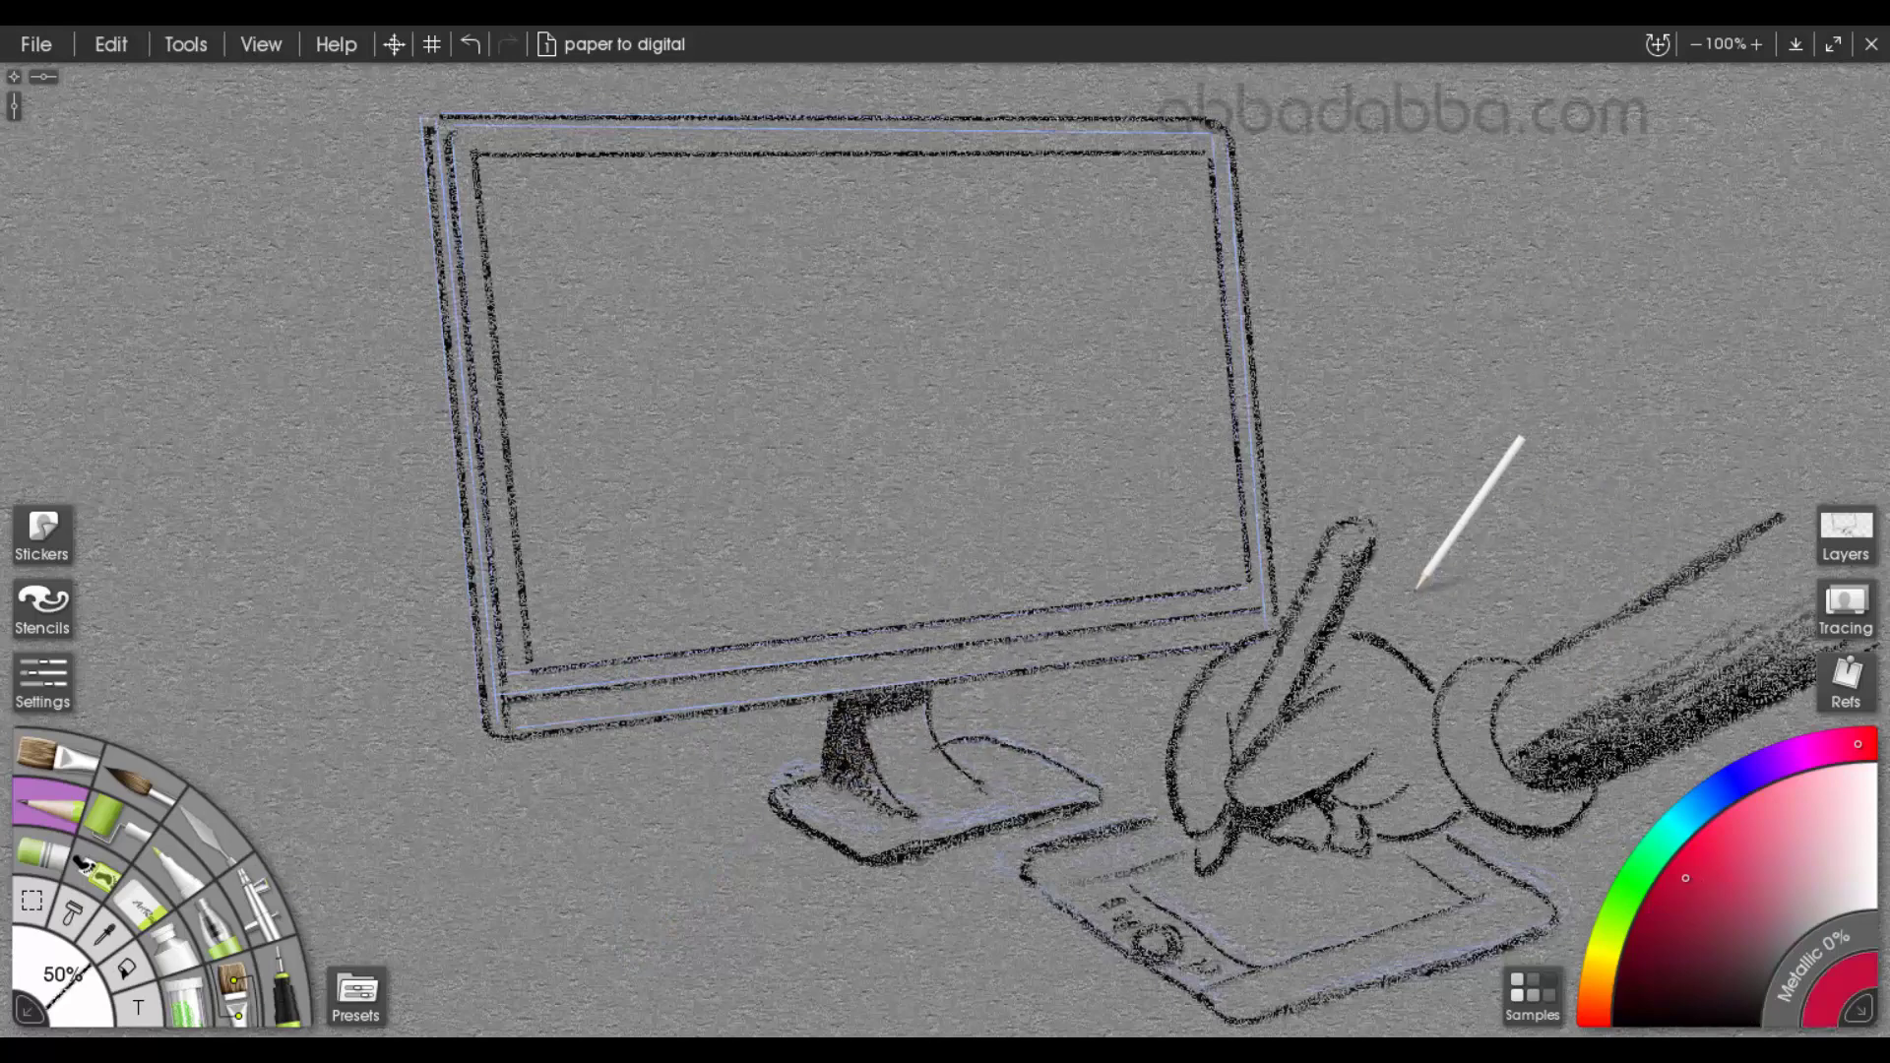
# Draw a red double-headed arrow between hand and screen, a winding arrow on the screen, and a pair of red eyes beside the monitor
pyautogui.moveTo(1411, 571)
pyautogui.mouseDown()
pyautogui.moveTo(1426, 618)
pyautogui.moveTo(1435, 570)
pyautogui.moveTo(1236, 434)
pyautogui.moveTo(1123, 448)
pyautogui.moveTo(1105, 413)
pyautogui.moveTo(1044, 480)
pyautogui.moveTo(655, 315)
pyautogui.mouseUp()
pyautogui.moveTo(658, 315); pyautogui.dragTo(738, 268)
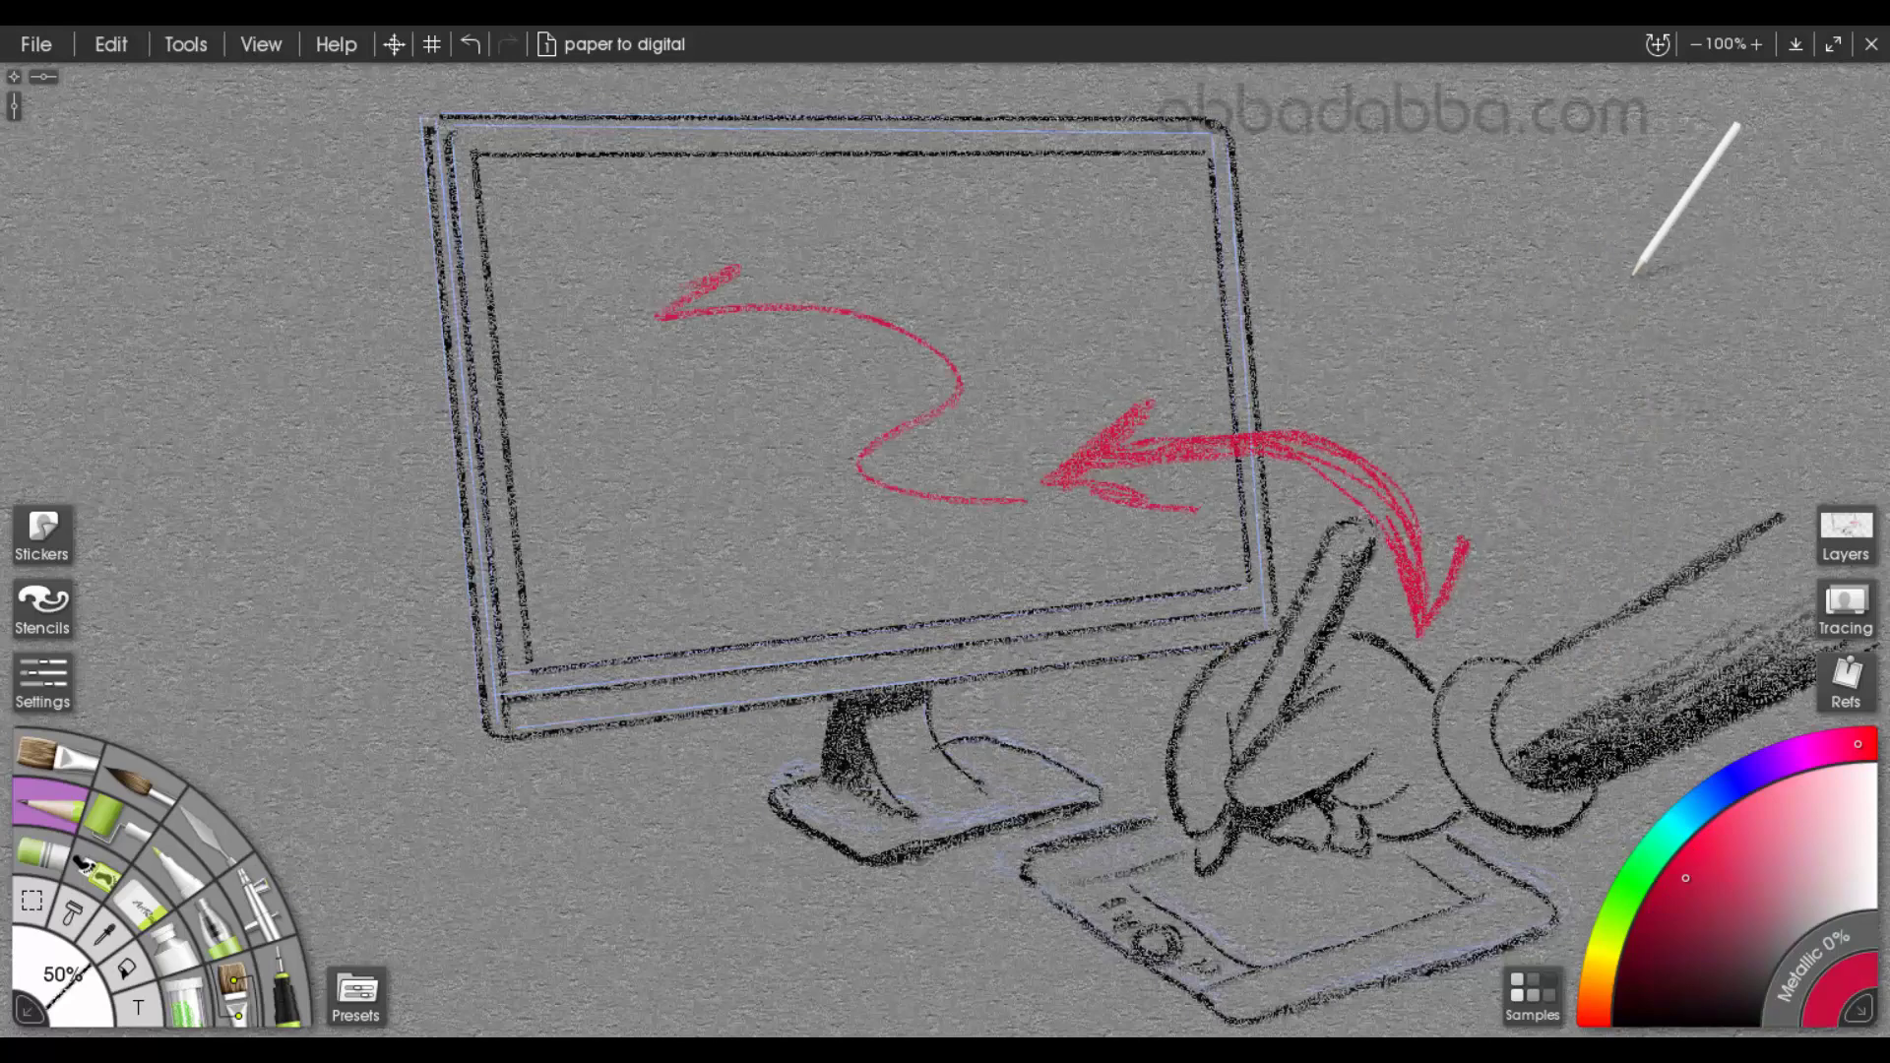
pyautogui.moveTo(1718, 137)
pyautogui.mouseDown()
pyautogui.moveTo(1739, 305)
pyautogui.moveTo(1561, 148)
pyautogui.moveTo(1540, 274)
pyautogui.moveTo(1689, 236)
pyautogui.moveTo(1693, 254)
pyautogui.mouseUp()
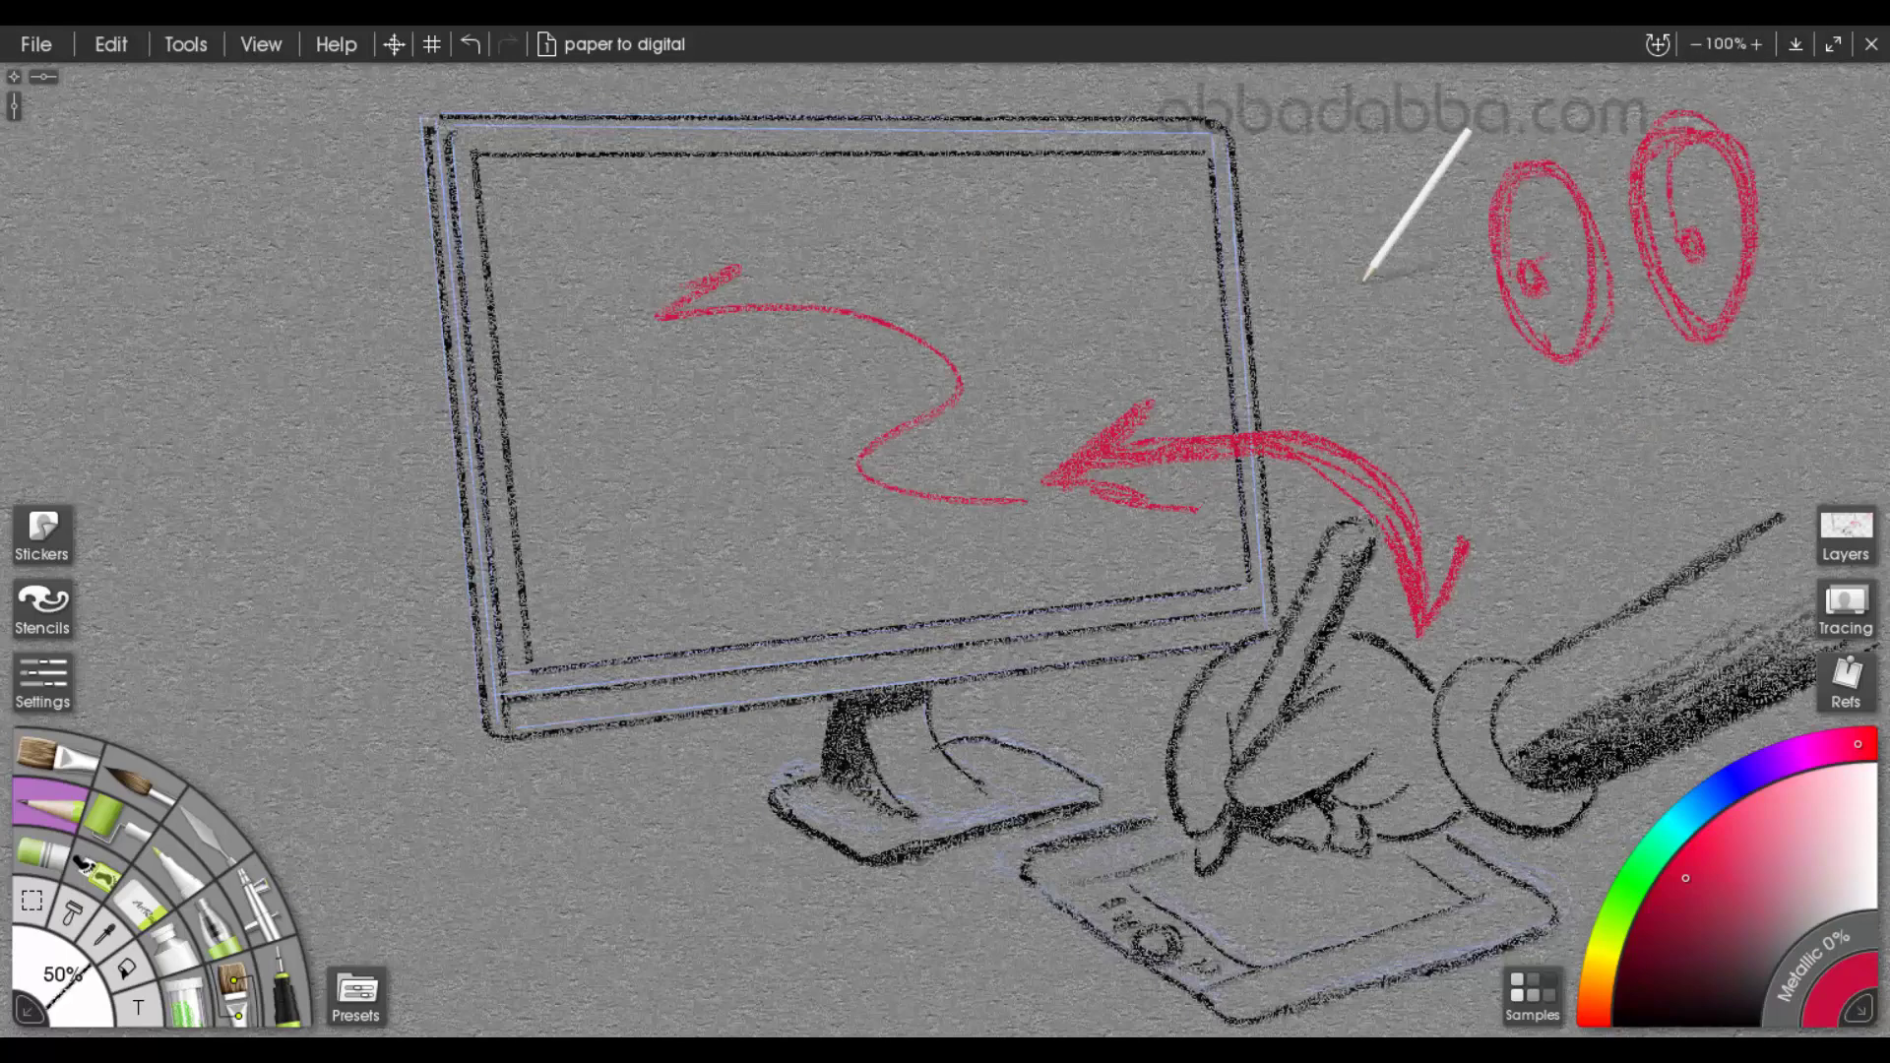
pyautogui.moveTo(1428, 294)
pyautogui.mouseDown()
pyautogui.moveTo(1161, 295)
pyautogui.moveTo(1071, 362)
pyautogui.moveTo(1164, 361)
pyautogui.moveTo(1444, 296)
pyautogui.mouseUp()
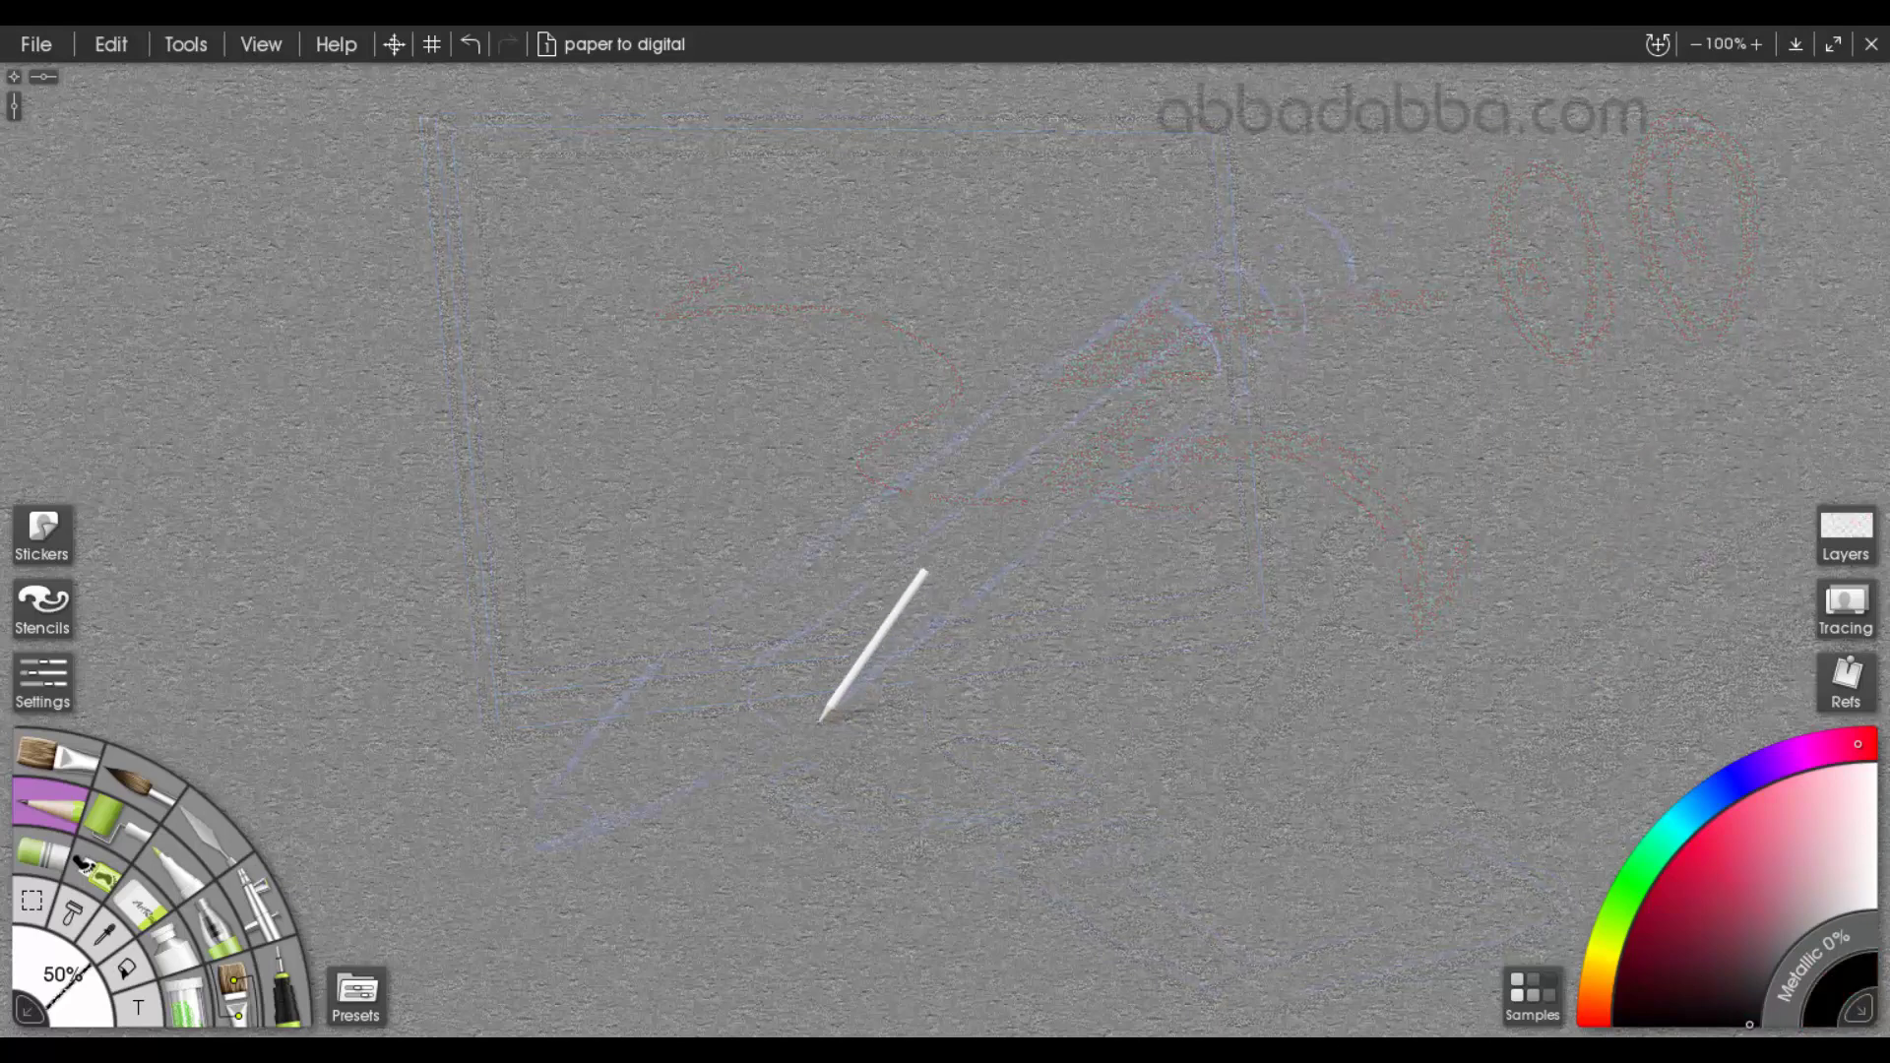
# Trace the large pencil's two long sides and its pointed tip with straight black lines
pyautogui.moveTo(822, 719); pyautogui.dragTo(1378, 297)
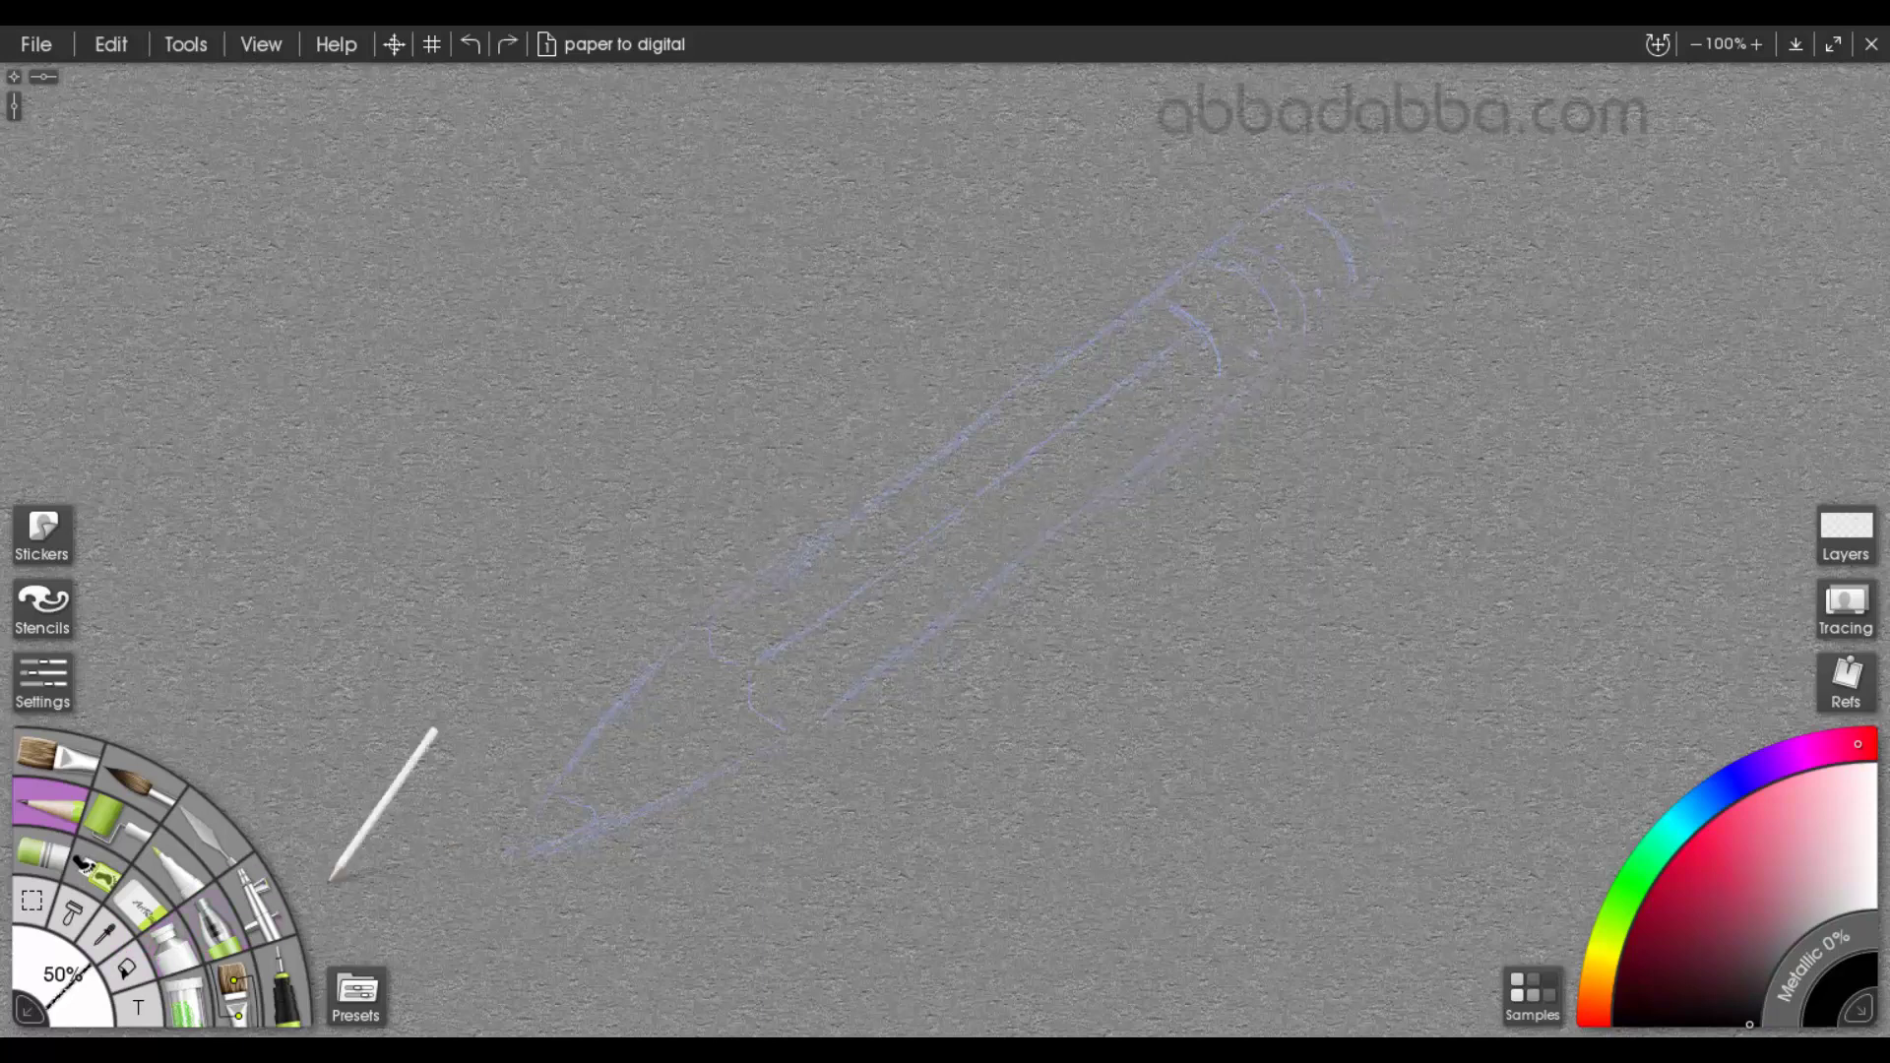
pyautogui.keyDown('ctrl'); pyautogui.click(1367, 295); pyautogui.keyUp('ctrl')
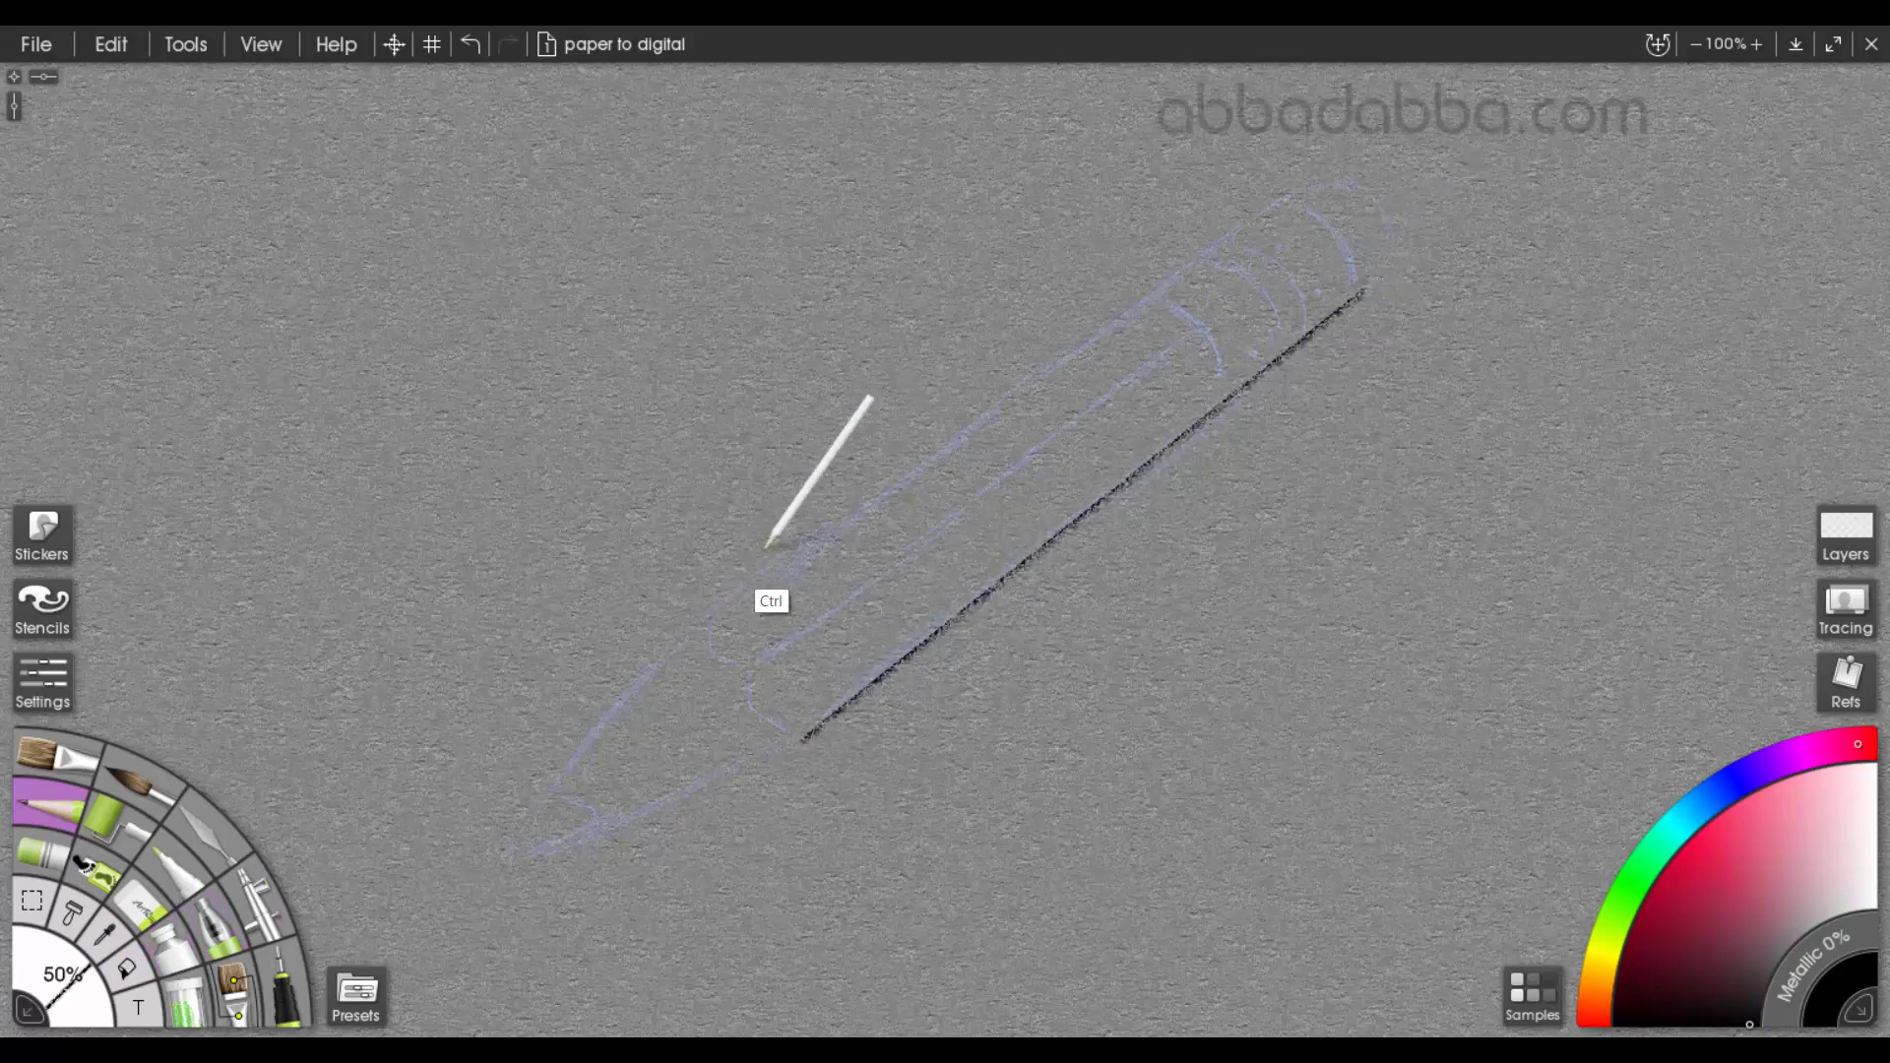
pyautogui.moveTo(706, 621); pyautogui.dragTo(1282, 206)
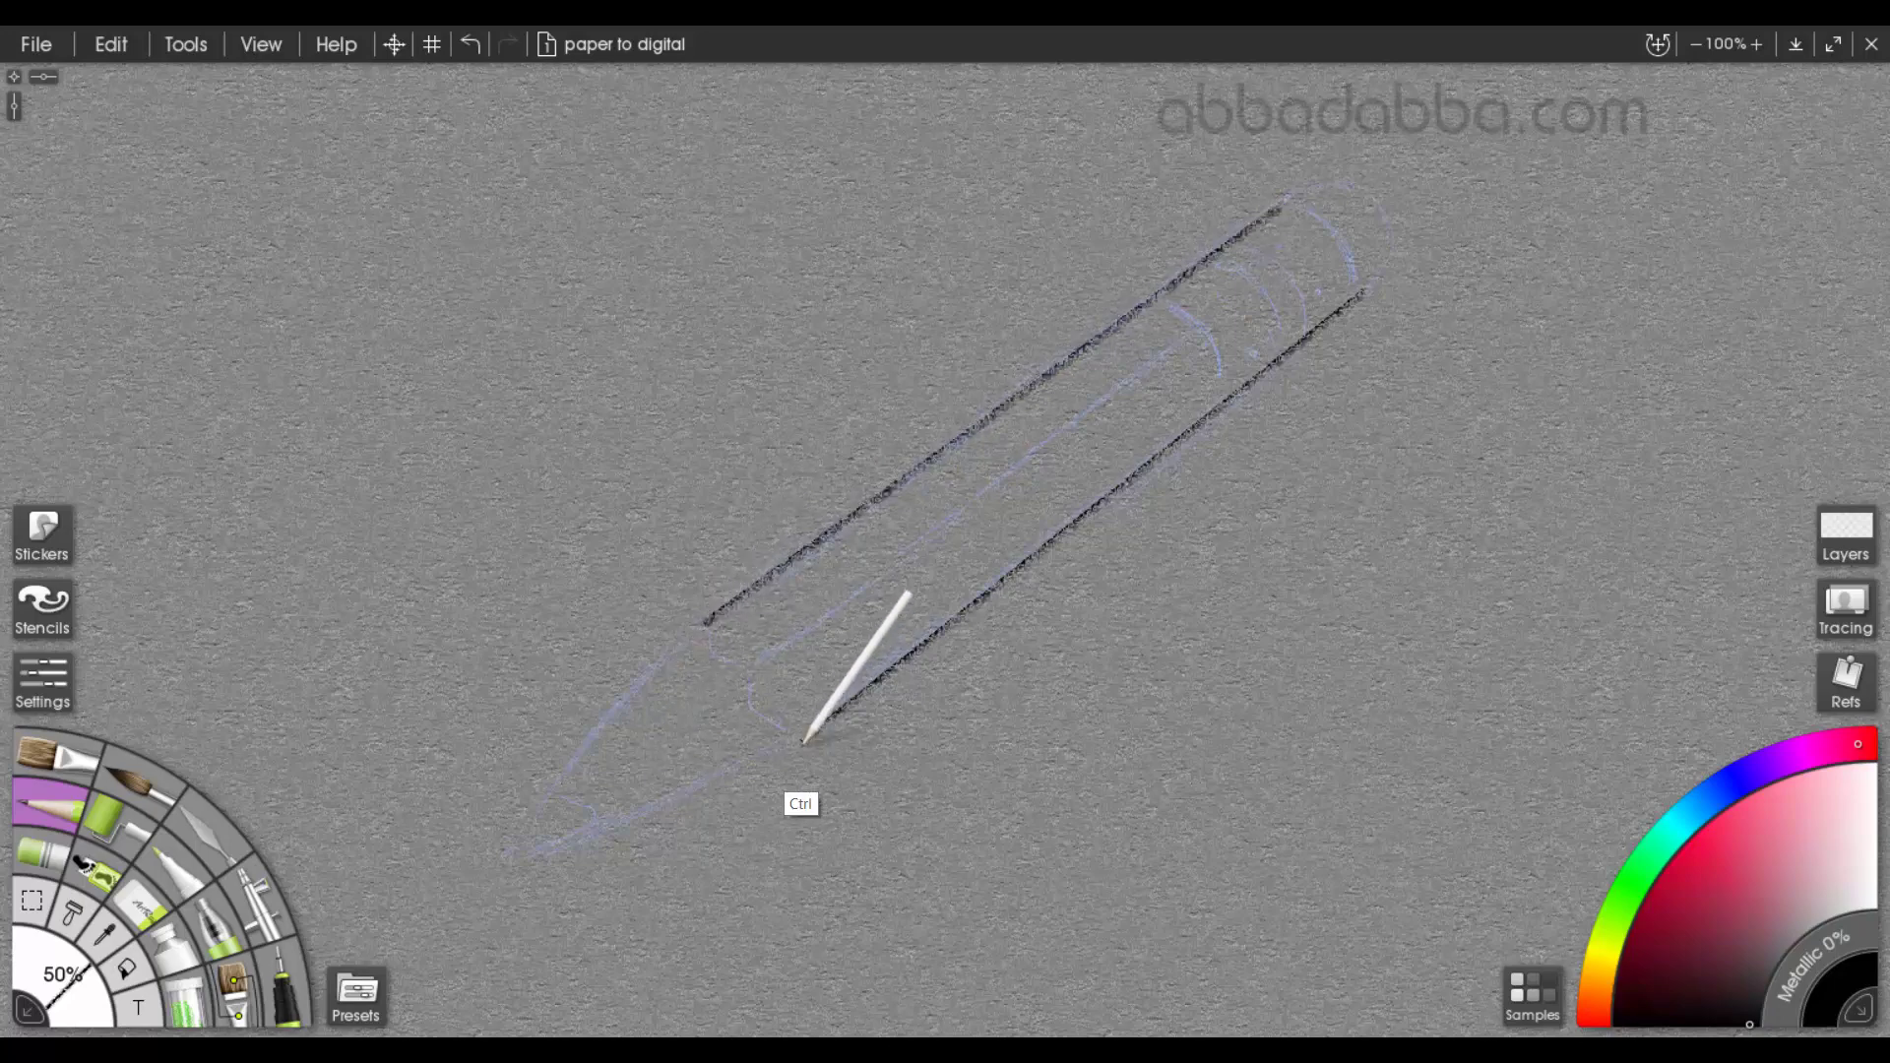
pyautogui.moveTo(804, 741); pyautogui.dragTo(523, 861)
pyautogui.moveTo(701, 624); pyautogui.dragTo(528, 857)
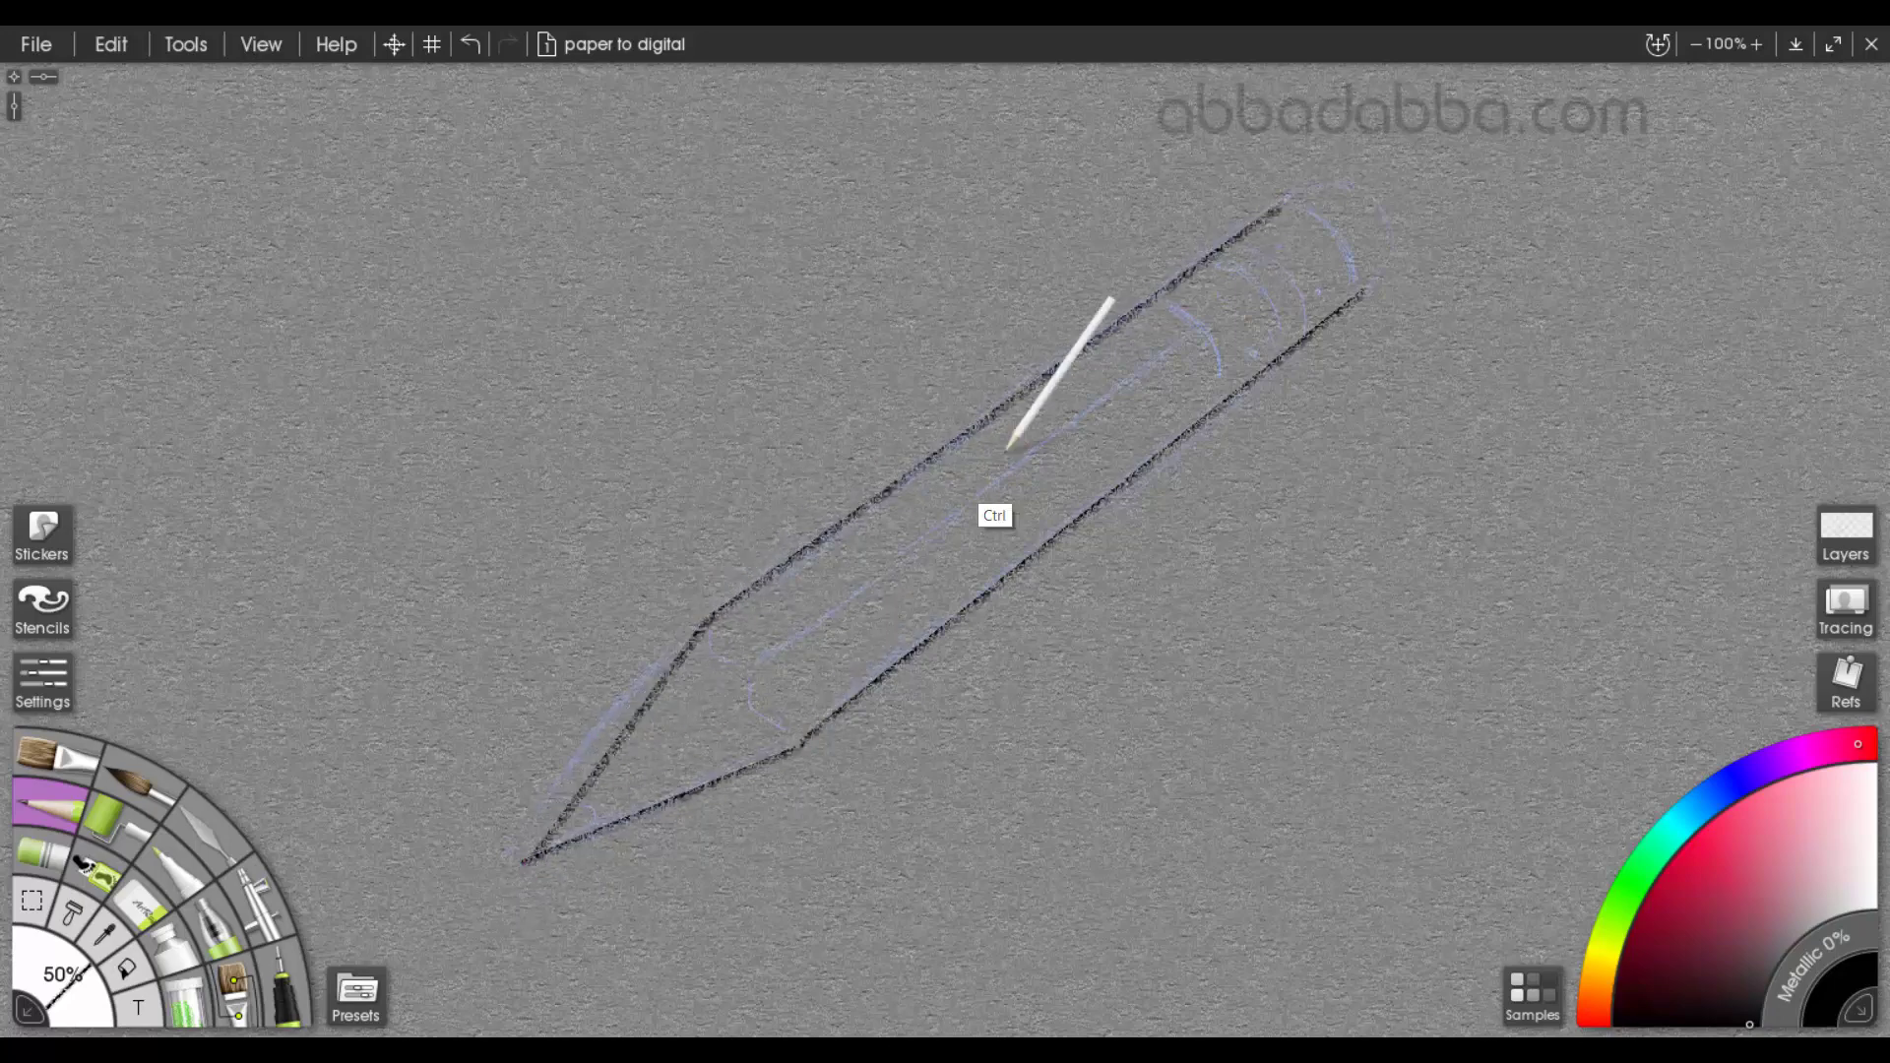
# Trace the curved bands and dents of the pencil's metal ferrule and the rounded eraser end in black
pyautogui.moveTo(1160, 311)
pyautogui.mouseDown()
pyautogui.moveTo(1225, 367)
pyautogui.moveTo(1227, 401)
pyautogui.moveTo(1217, 307)
pyautogui.moveTo(1258, 363)
pyautogui.mouseUp()
pyautogui.moveTo(1217, 267)
pyautogui.mouseDown()
pyautogui.moveTo(1269, 294)
pyautogui.moveTo(1287, 340)
pyautogui.moveTo(1293, 270)
pyautogui.moveTo(1307, 337)
pyautogui.mouseUp()
pyautogui.moveTo(1283, 205)
pyautogui.mouseDown()
pyautogui.moveTo(1327, 220)
pyautogui.moveTo(1359, 278)
pyautogui.mouseUp()
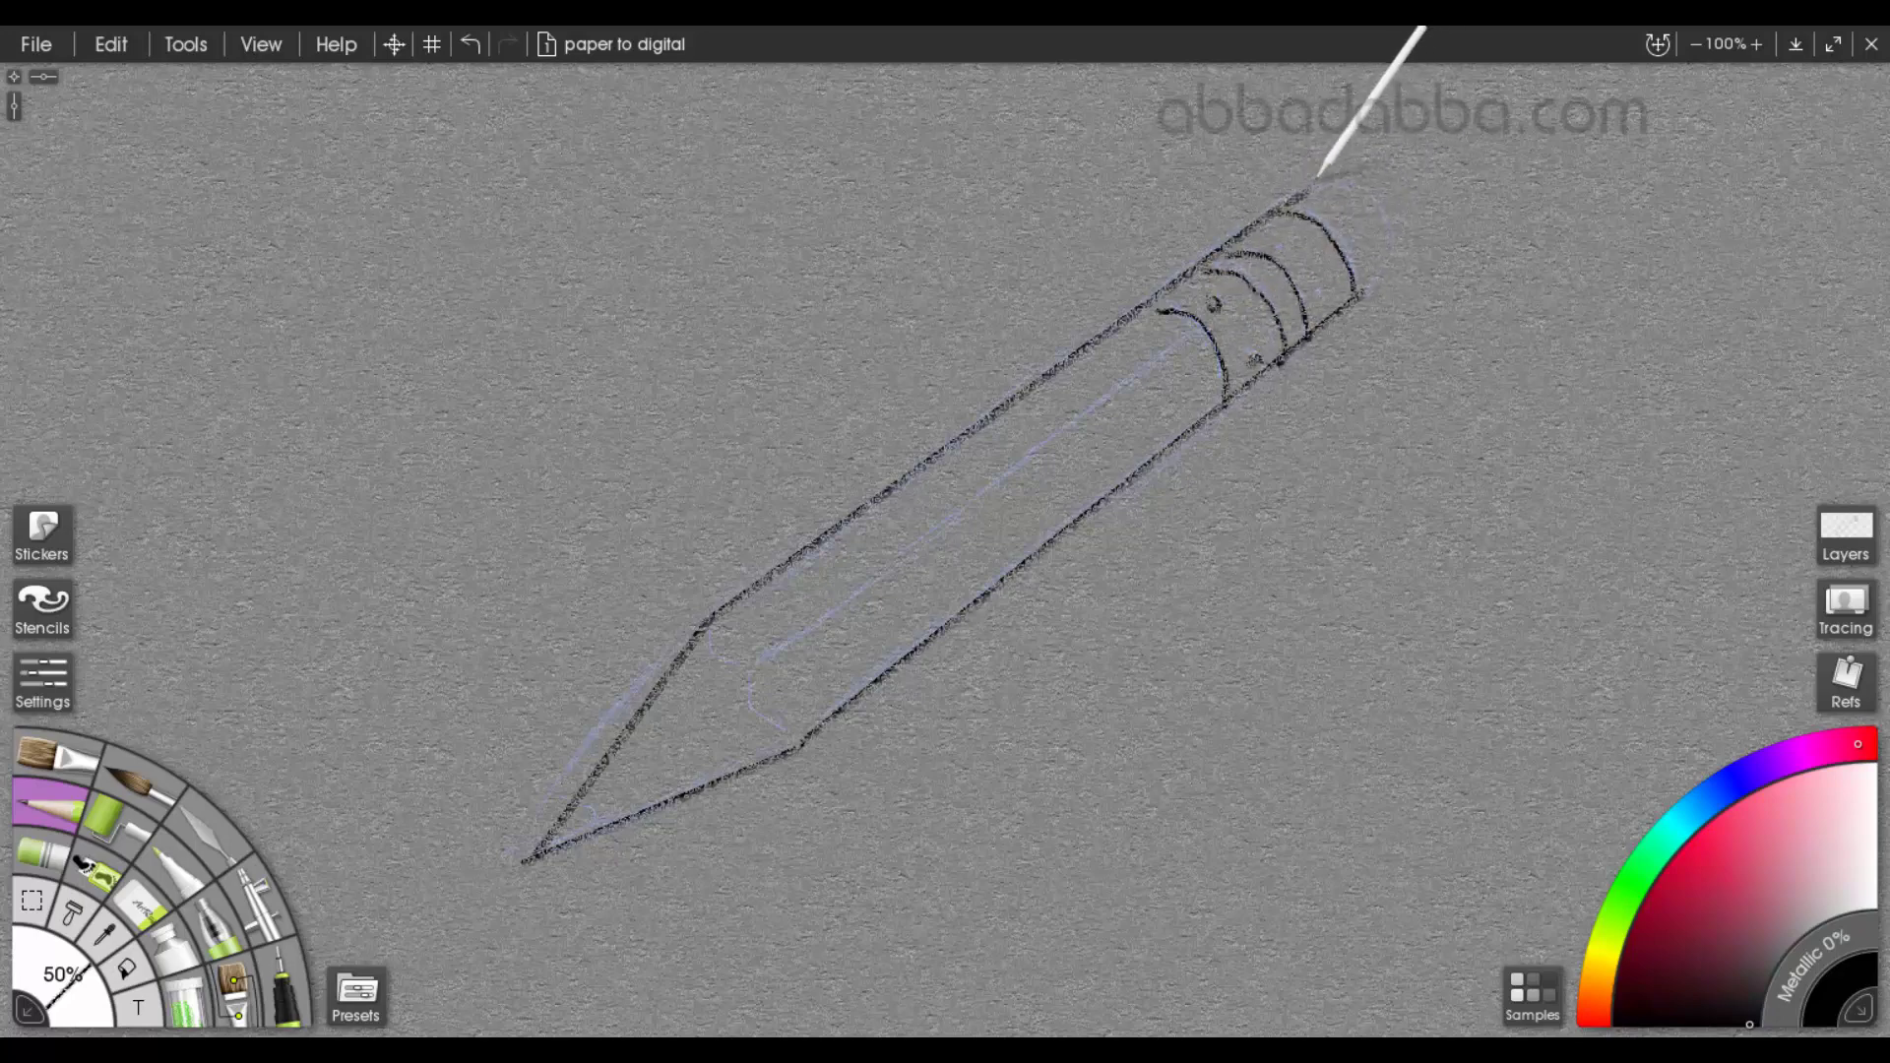
pyautogui.moveTo(1359, 186)
pyautogui.mouseDown()
pyautogui.moveTo(1384, 211)
pyautogui.moveTo(1372, 292)
pyautogui.mouseUp()
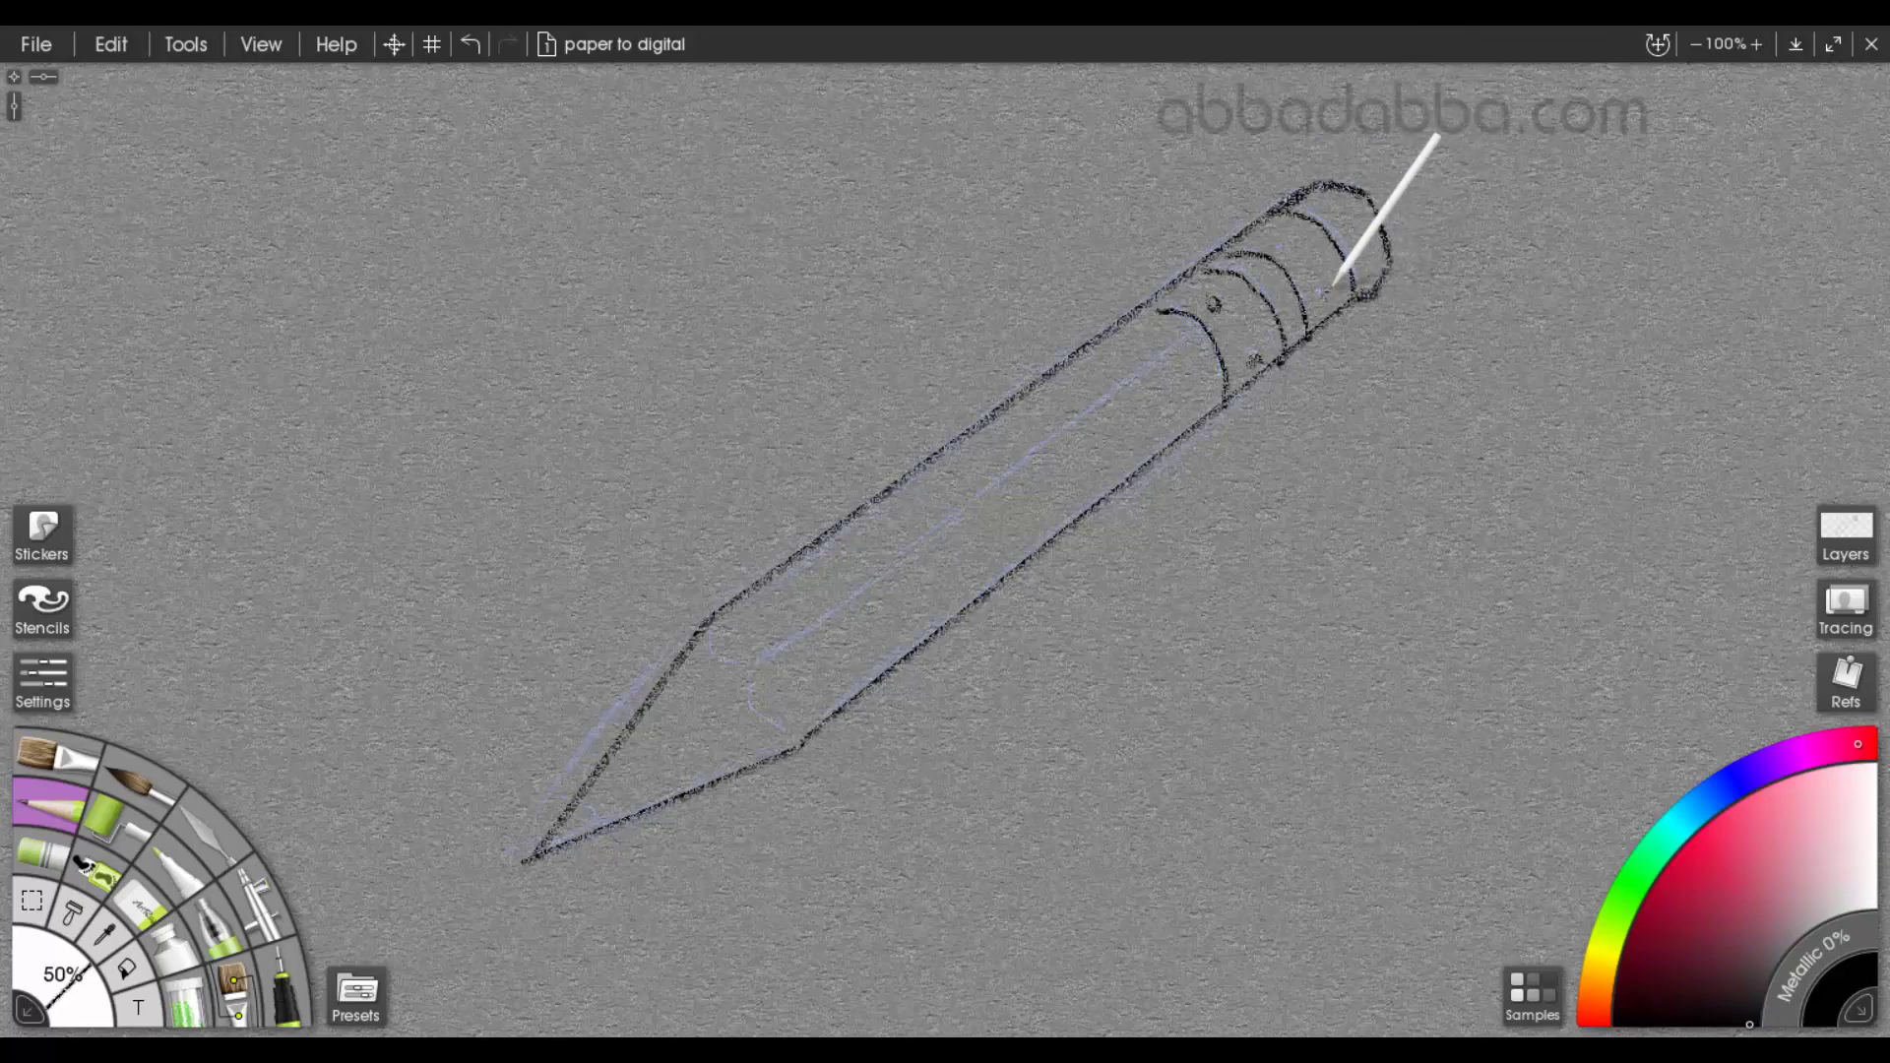
pyautogui.click(1325, 296)
pyautogui.click(1285, 254)
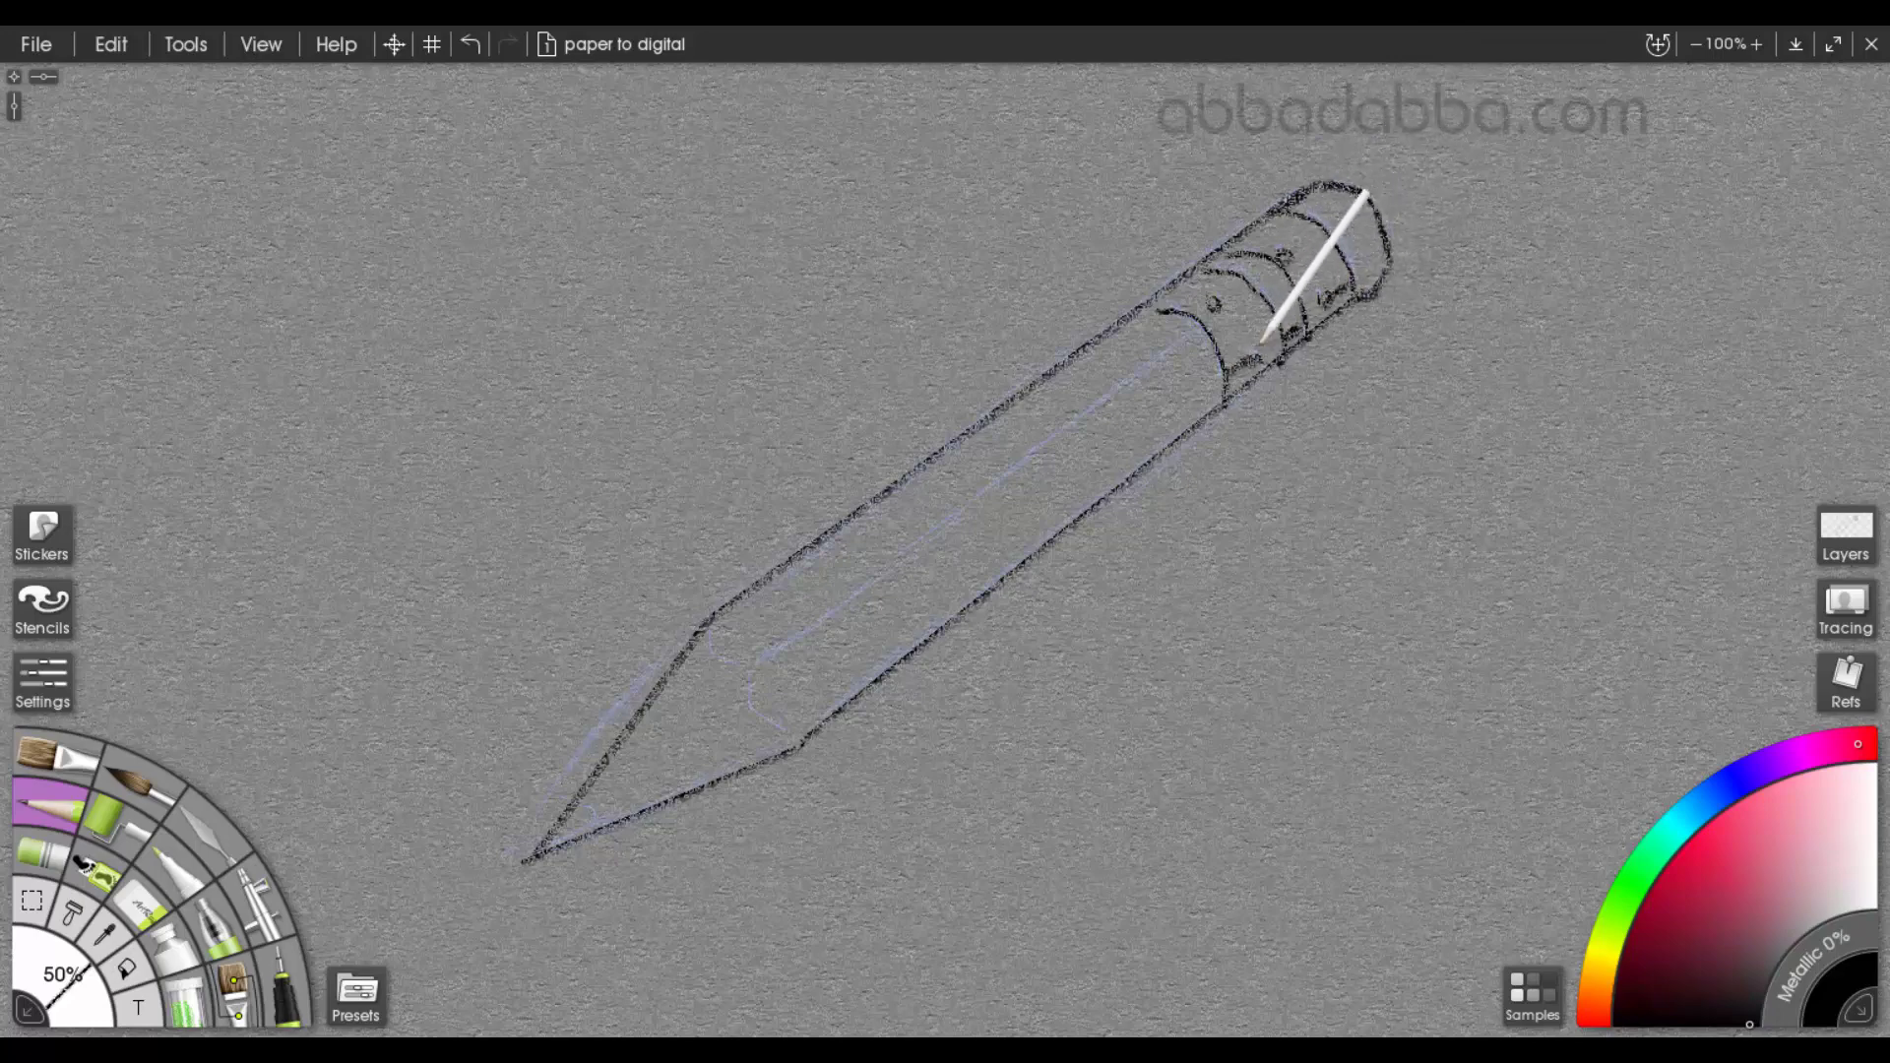
# Trace the pencil's scalloped sharpened edge and lengthwise ridge, and fill the lead point in black
pyautogui.moveTo(756, 669)
pyautogui.mouseDown()
pyautogui.moveTo(1197, 341)
pyautogui.moveTo(779, 721)
pyautogui.moveTo(803, 734)
pyautogui.mouseUp()
pyautogui.moveTo(756, 677)
pyautogui.mouseDown()
pyautogui.moveTo(717, 672)
pyautogui.moveTo(705, 638)
pyautogui.mouseUp()
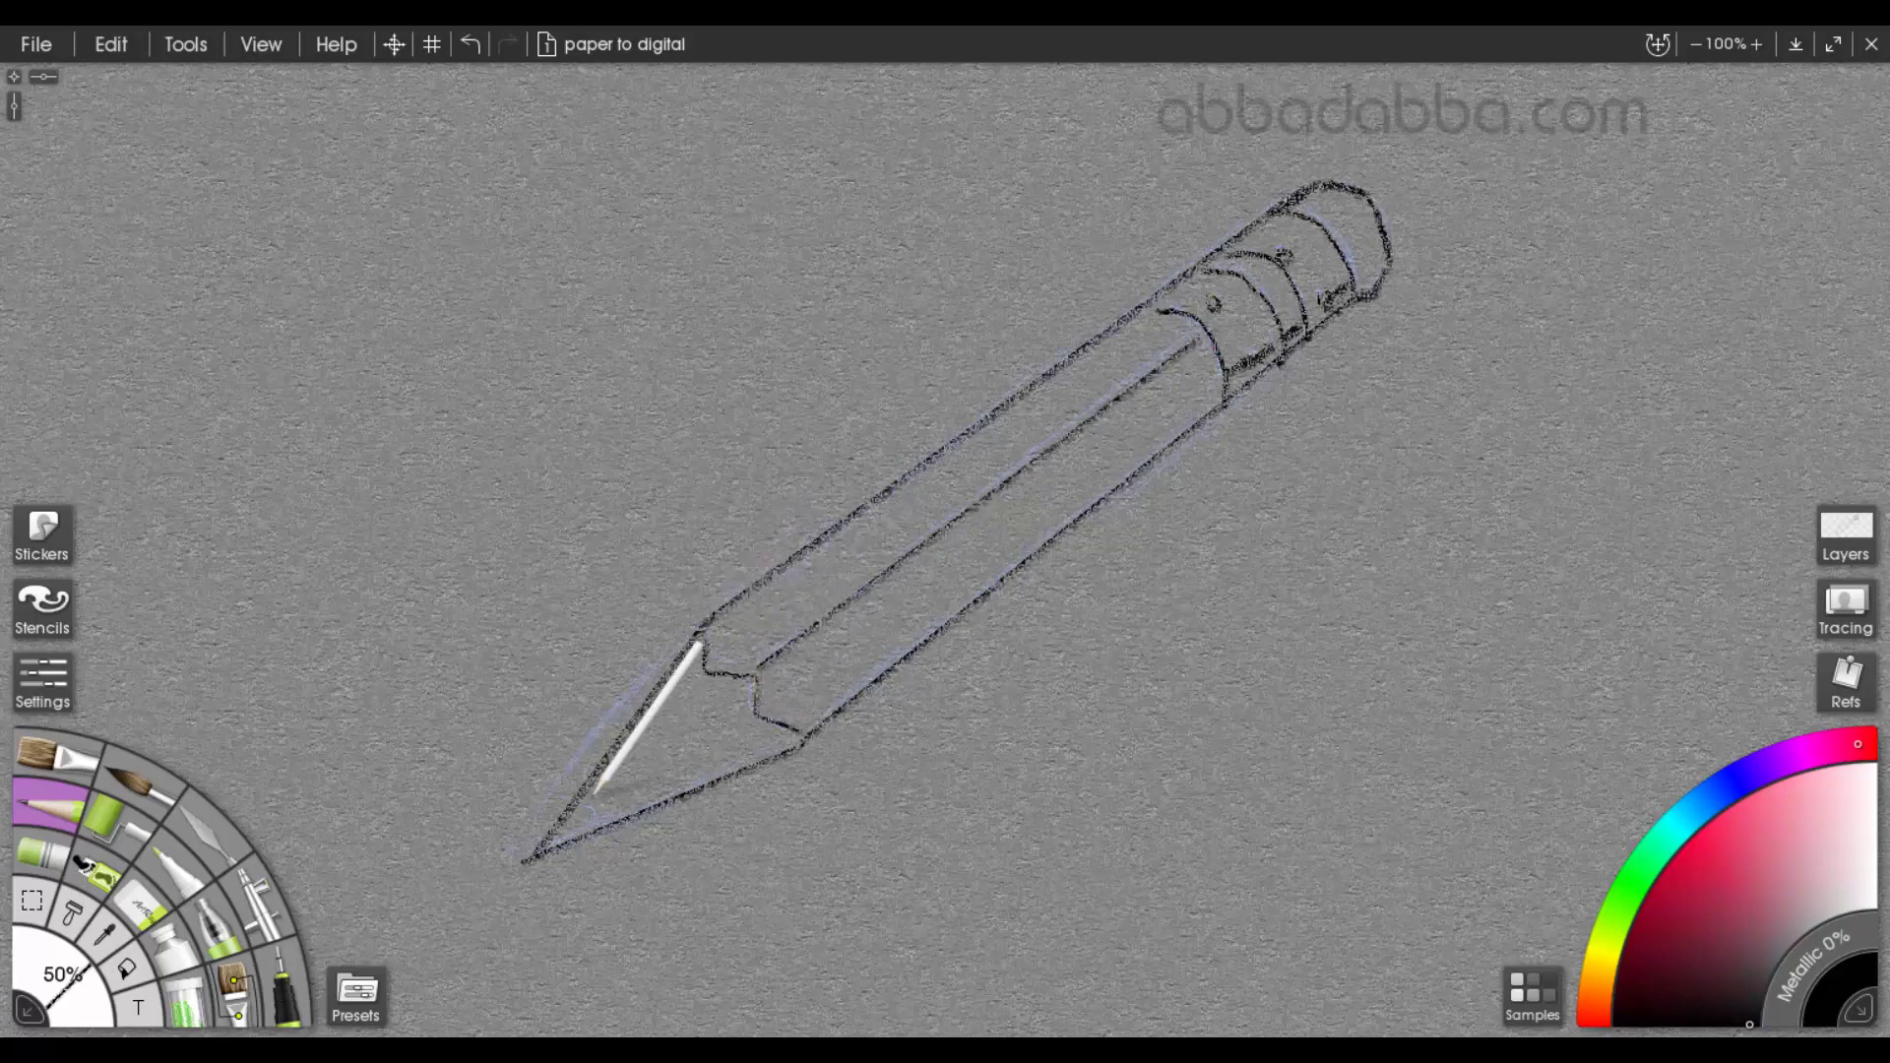
pyautogui.moveTo(593, 799)
pyautogui.mouseDown()
pyautogui.moveTo(595, 827)
pyautogui.moveTo(602, 811)
pyautogui.moveTo(579, 813)
pyautogui.mouseUp()
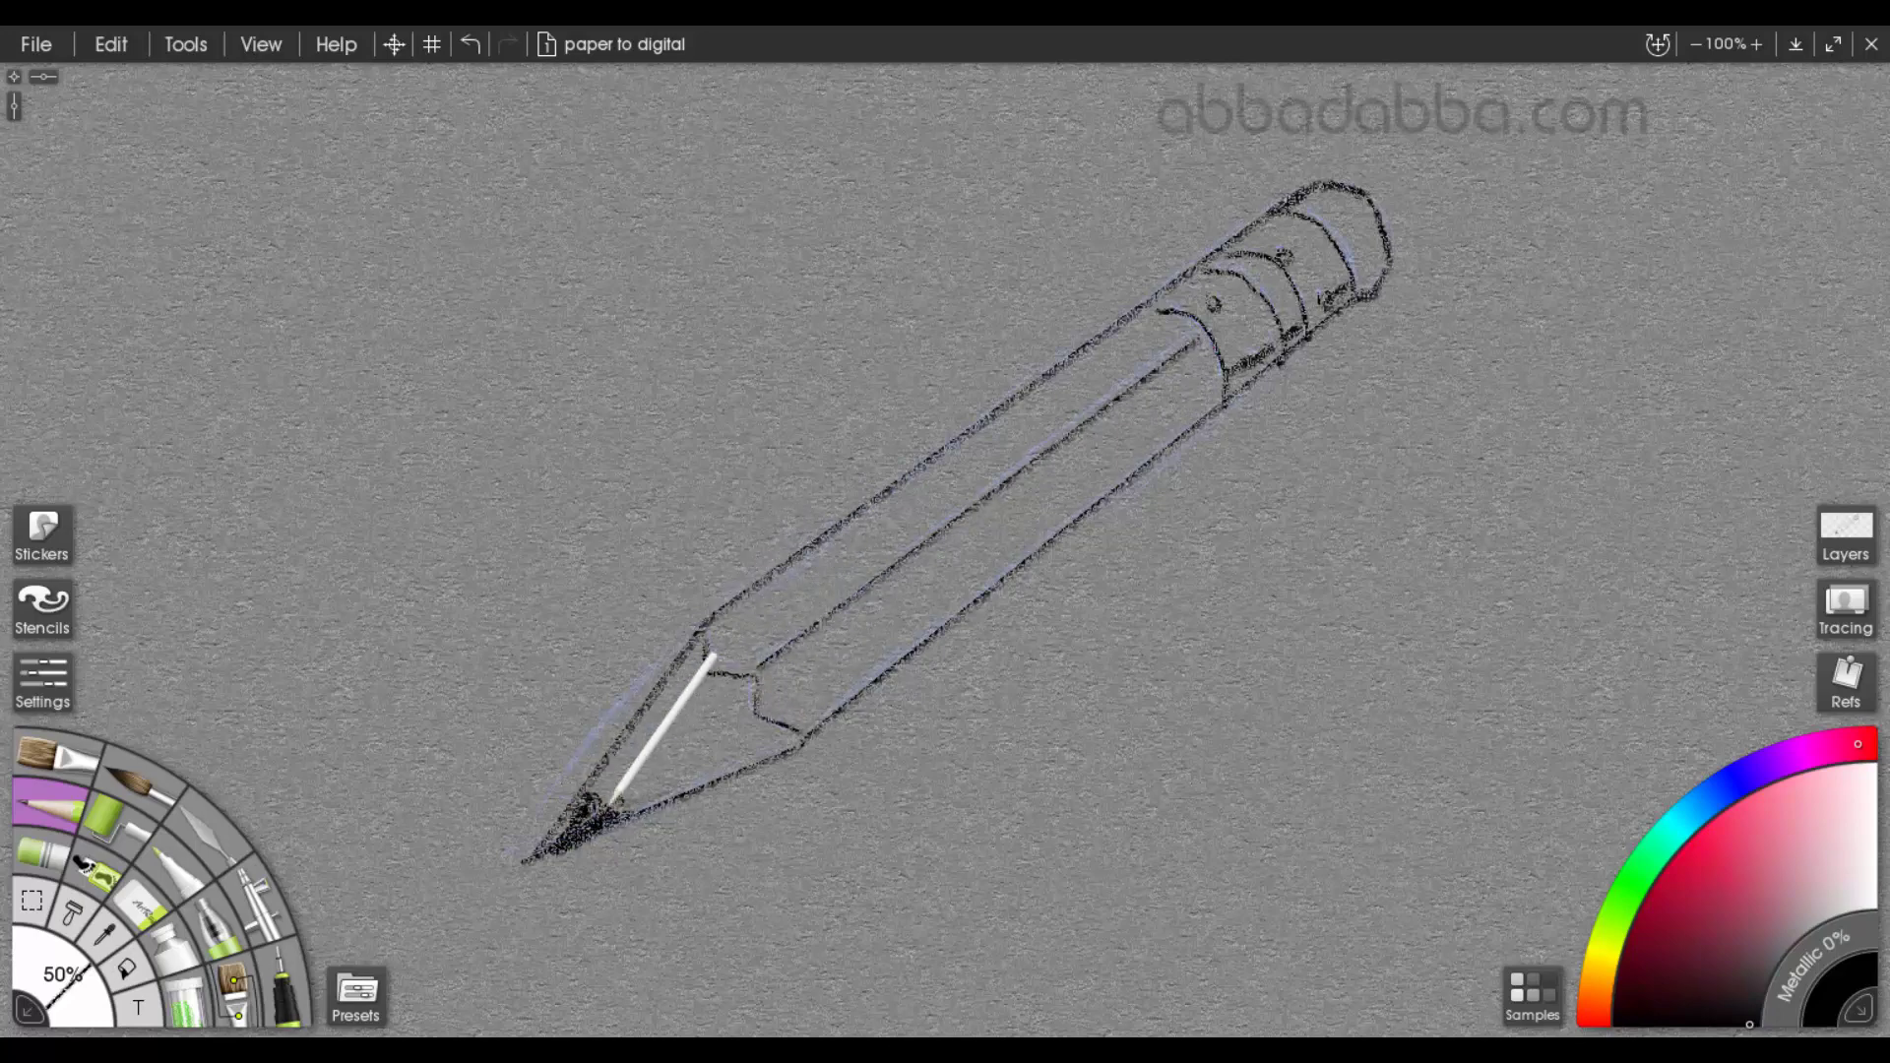
# Shade the lower side of the pencil along the wood tip, the body and the eraser end
pyautogui.moveTo(794, 742); pyautogui.dragTo(632, 813)
pyautogui.moveTo(632, 813); pyautogui.dragTo(794, 741)
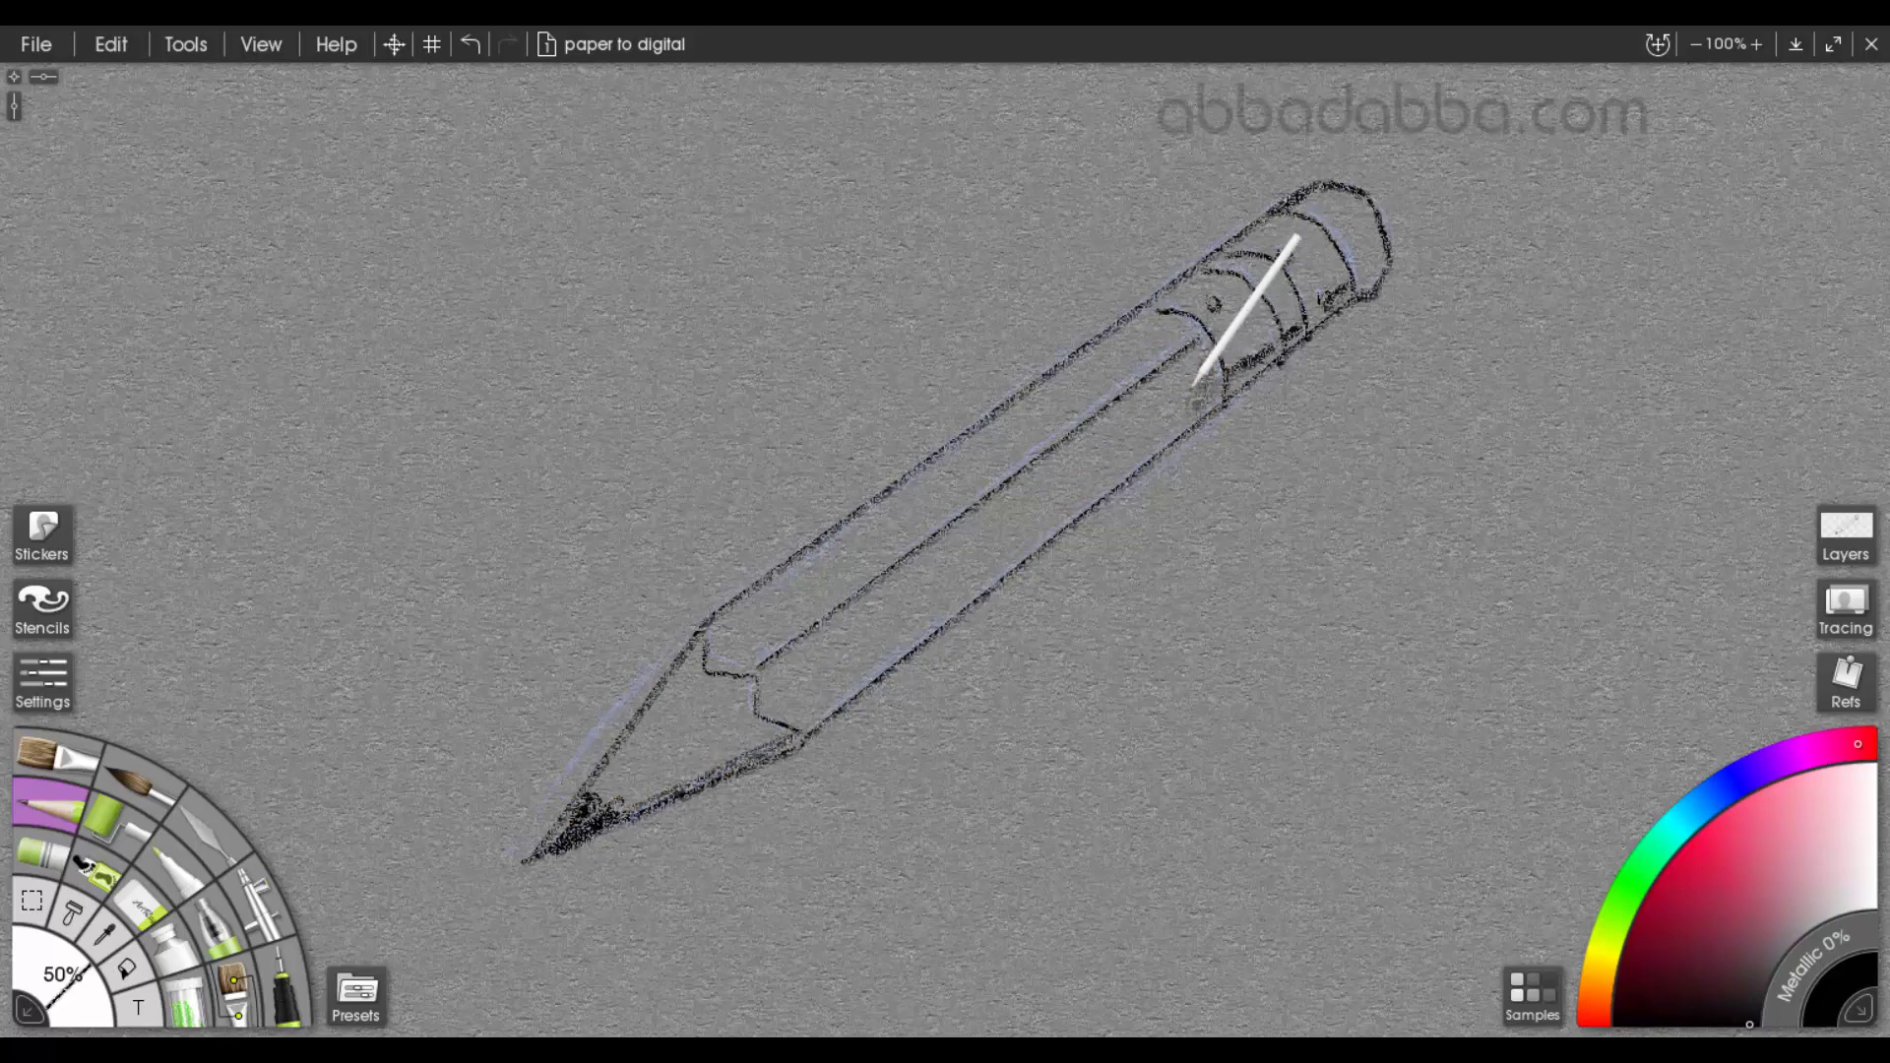
pyautogui.moveTo(1194, 384)
pyautogui.mouseDown()
pyautogui.moveTo(1119, 426)
pyautogui.moveTo(1054, 423)
pyautogui.moveTo(895, 641)
pyautogui.moveTo(801, 646)
pyautogui.moveTo(624, 818)
pyautogui.moveTo(785, 700)
pyautogui.mouseUp()
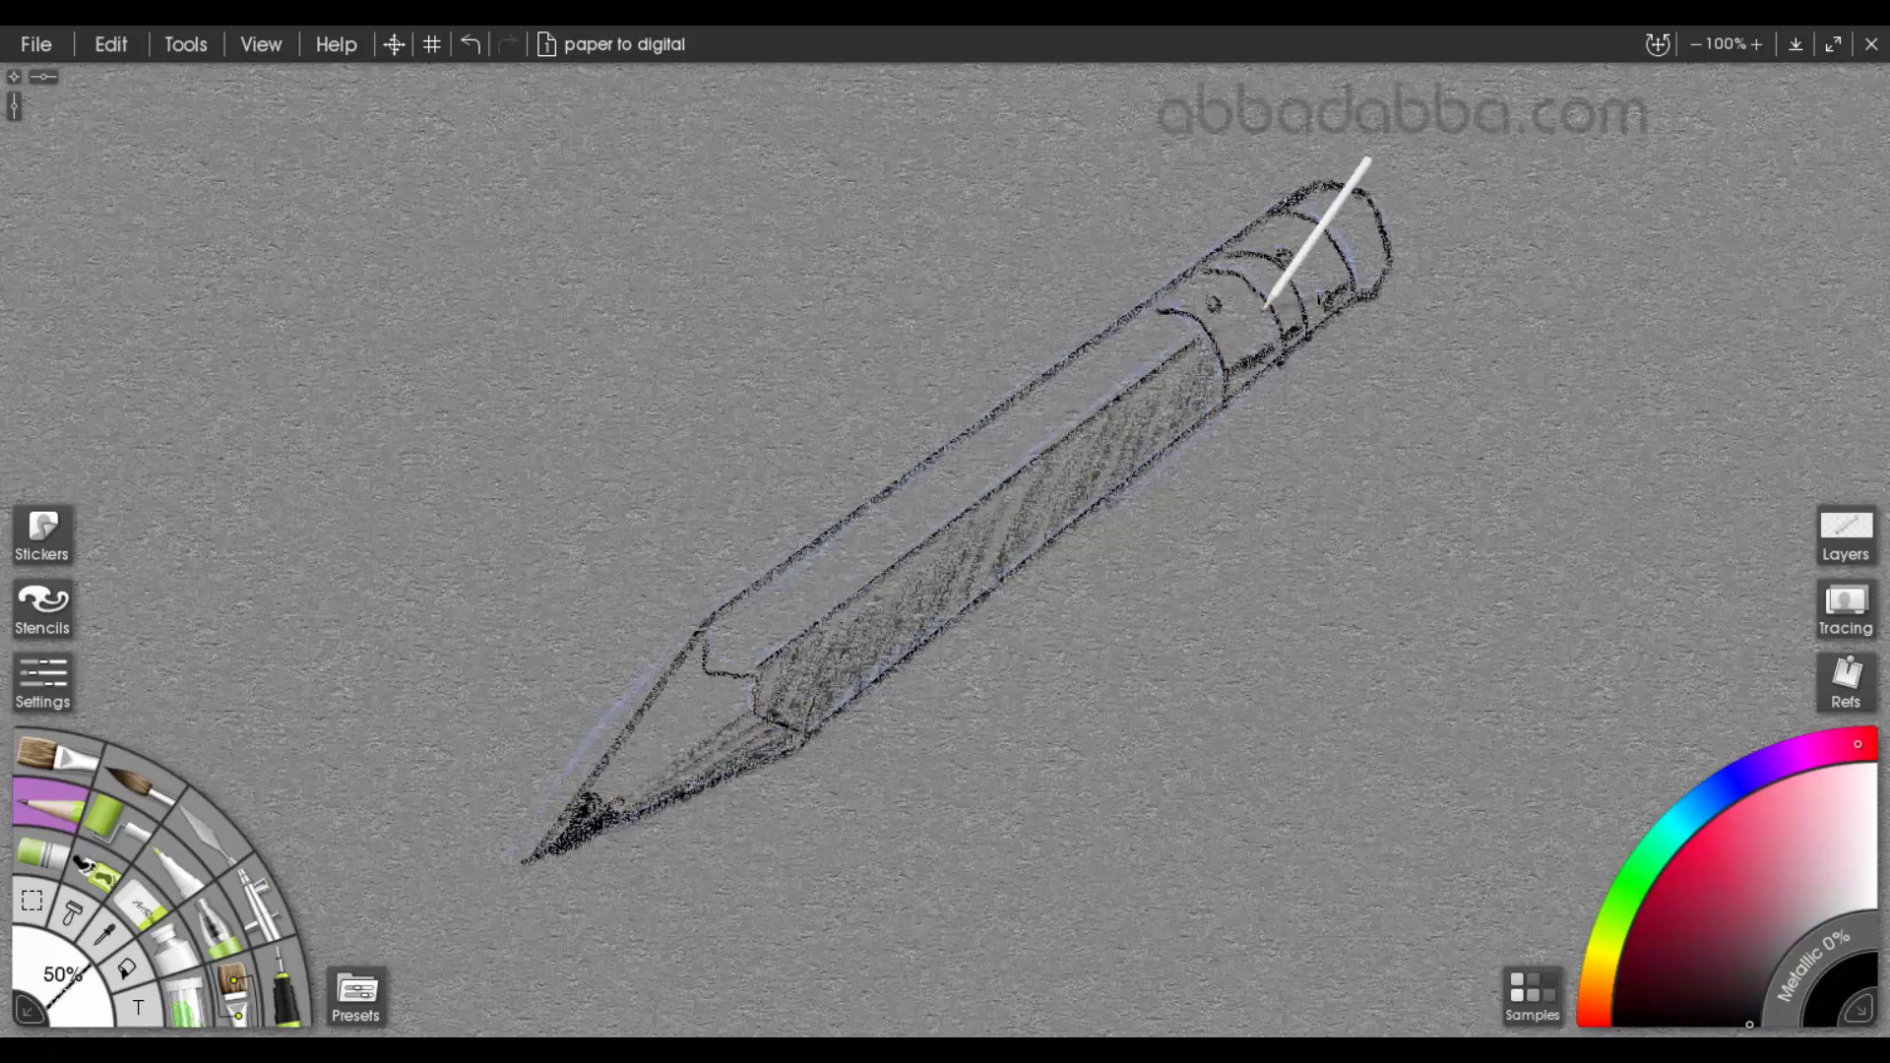
pyautogui.moveTo(1362, 288); pyautogui.dragTo(1375, 229)
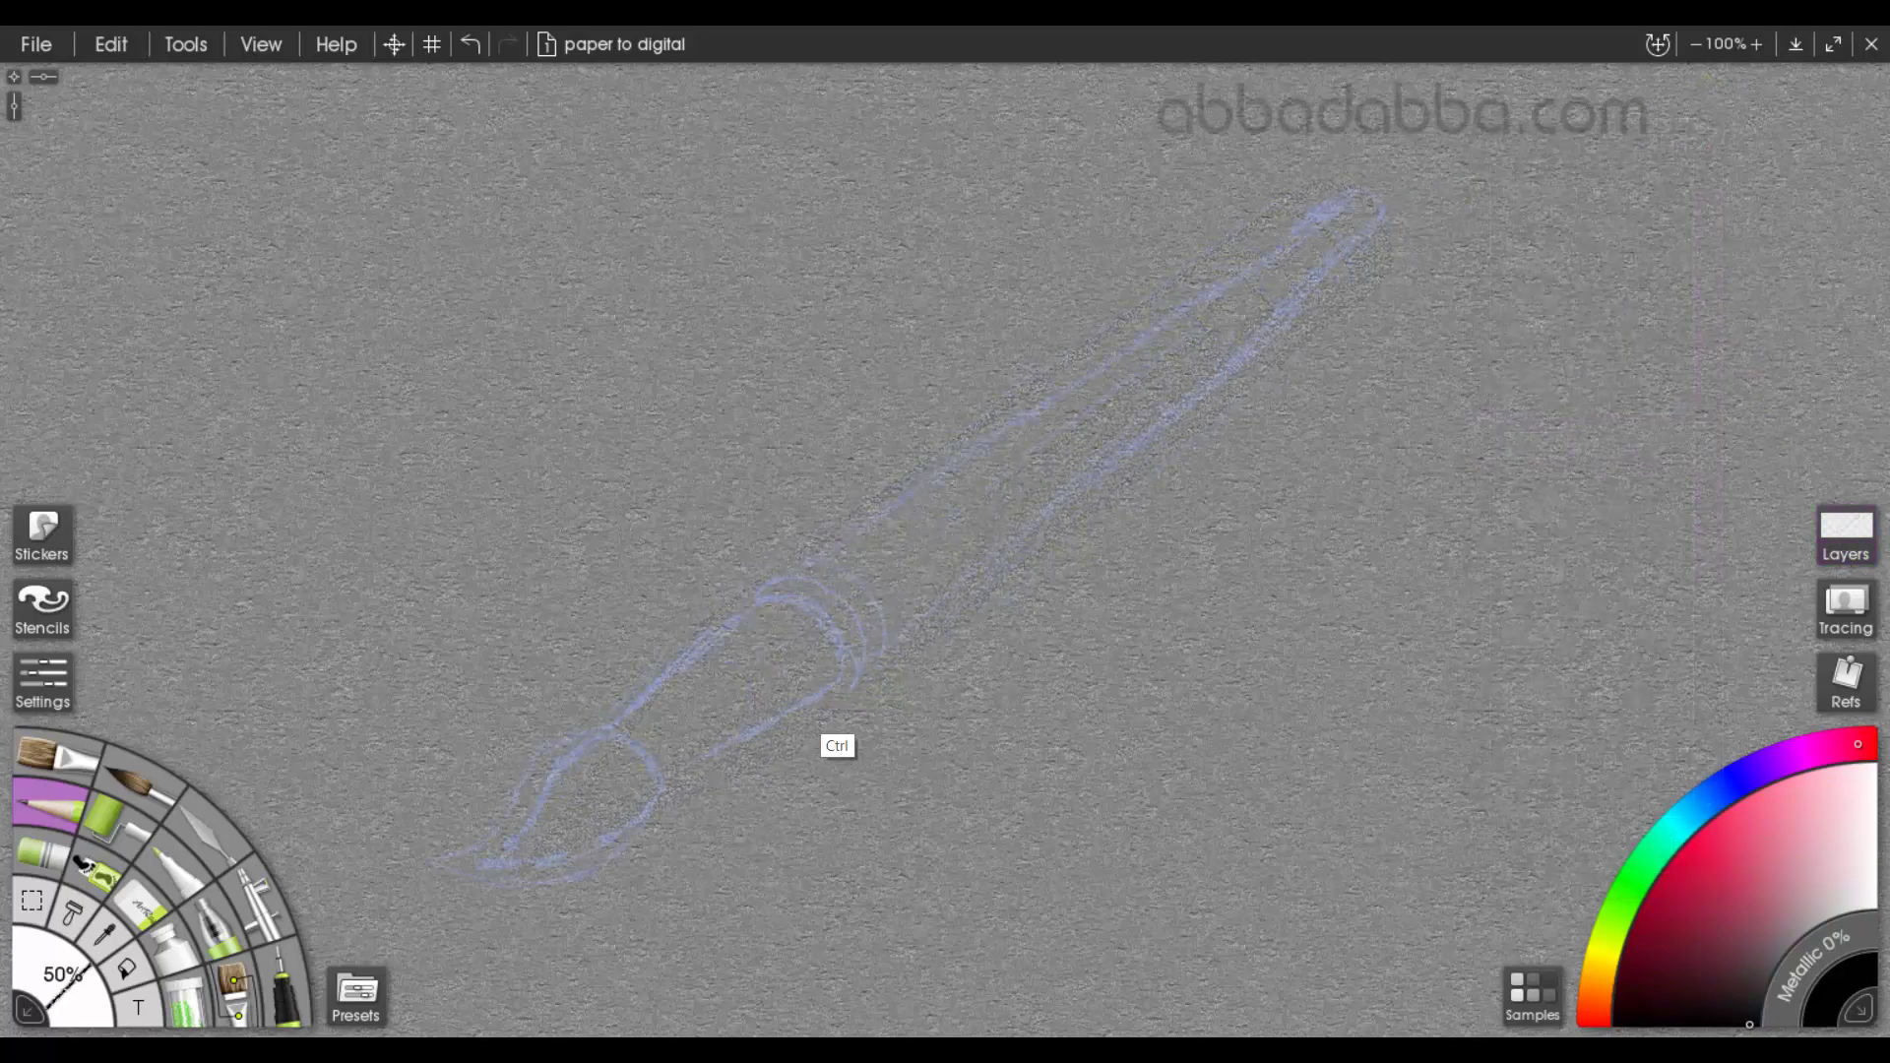
# Trace the paintbrush's ferrule with its curved bands and the long tapered handle in black
pyautogui.moveTo(670, 789); pyautogui.dragTo(671, 789)
pyautogui.moveTo(756, 609)
pyautogui.mouseDown()
pyautogui.moveTo(623, 726)
pyautogui.moveTo(815, 597)
pyautogui.moveTo(844, 675)
pyautogui.mouseUp()
pyautogui.moveTo(751, 591)
pyautogui.mouseDown()
pyautogui.moveTo(846, 589)
pyautogui.moveTo(874, 648)
pyautogui.moveTo(849, 695)
pyautogui.mouseUp()
pyautogui.moveTo(768, 578)
pyautogui.mouseDown()
pyautogui.moveTo(843, 561)
pyautogui.moveTo(886, 683)
pyautogui.moveTo(837, 701)
pyautogui.mouseUp()
pyautogui.moveTo(813, 564)
pyautogui.mouseDown()
pyautogui.moveTo(1331, 204)
pyautogui.moveTo(902, 639)
pyautogui.mouseUp()
pyautogui.moveTo(1341, 197); pyautogui.dragTo(1352, 242)
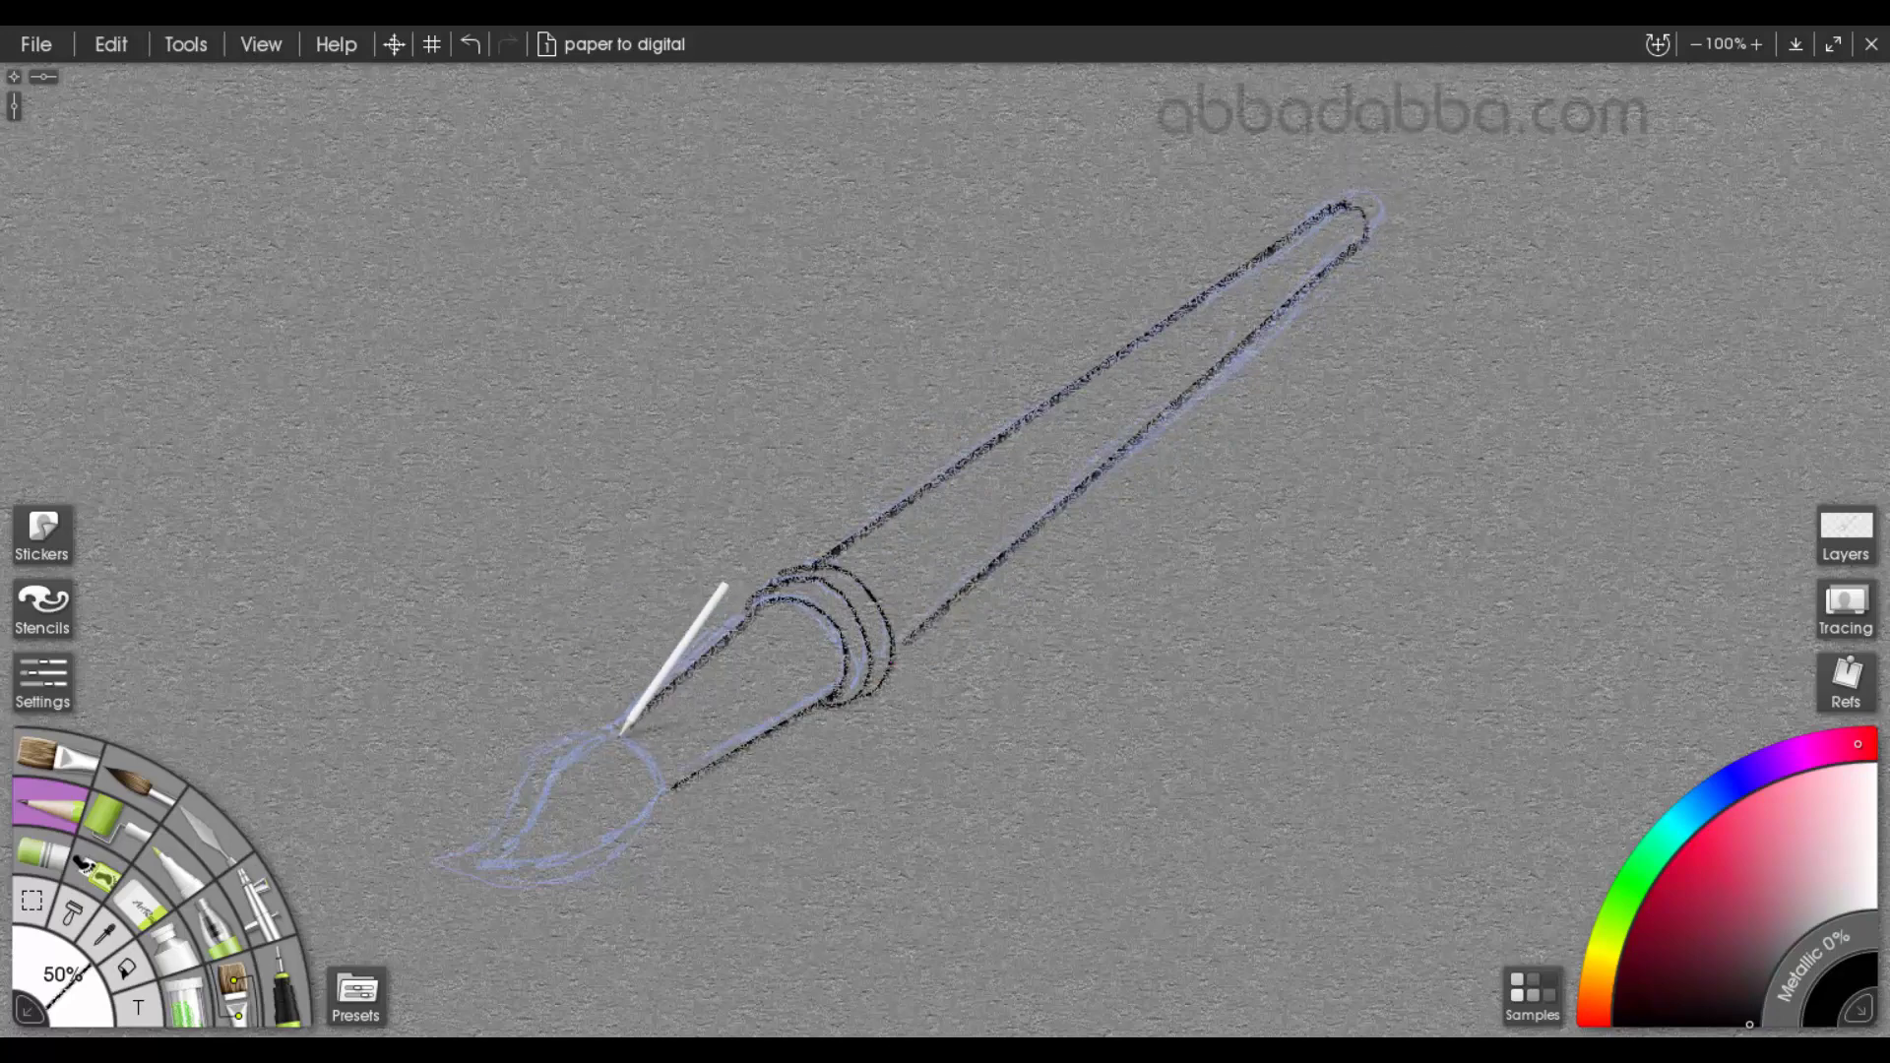
# Trace the paintbrush's bristles from the curved ferrule opening to the hooked tip
pyautogui.moveTo(624, 726); pyautogui.dragTo(668, 783)
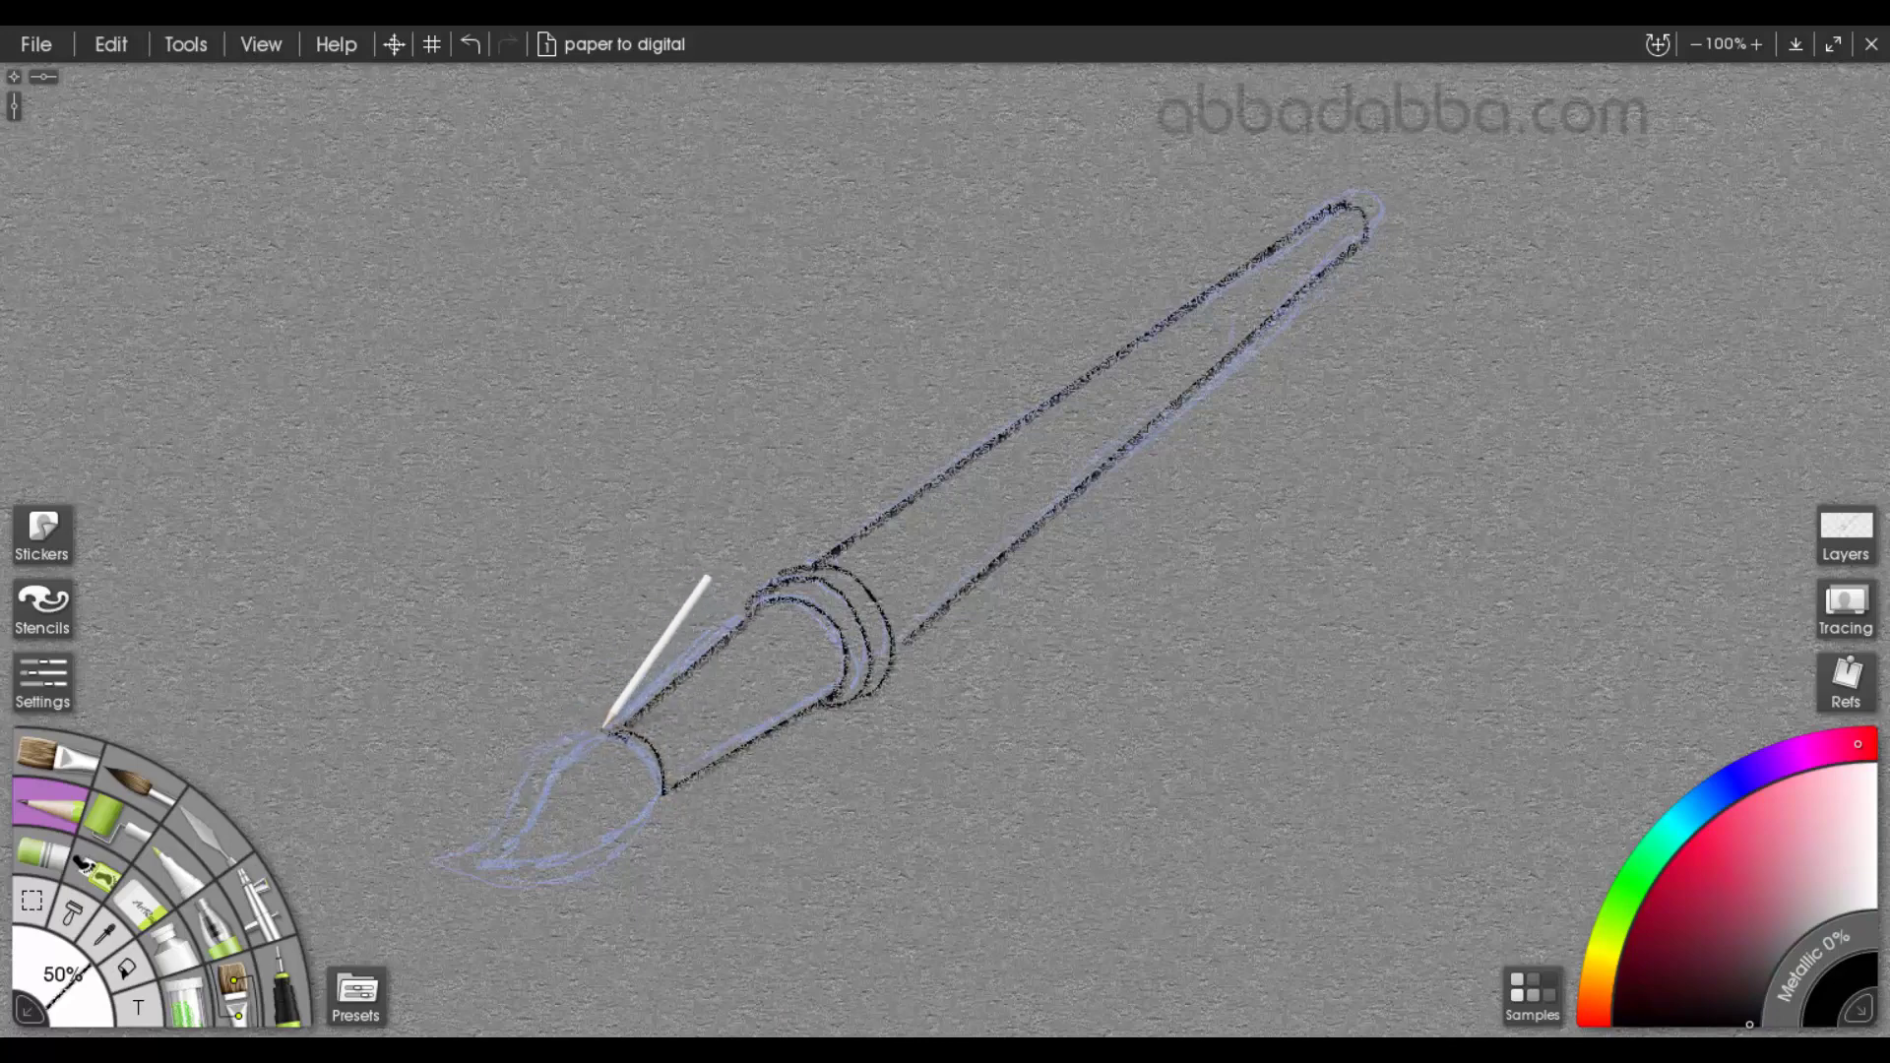
pyautogui.moveTo(603, 726); pyautogui.dragTo(438, 855)
pyautogui.moveTo(641, 793)
pyautogui.mouseDown()
pyautogui.moveTo(554, 883)
pyautogui.moveTo(453, 867)
pyautogui.moveTo(586, 736)
pyautogui.mouseUp()
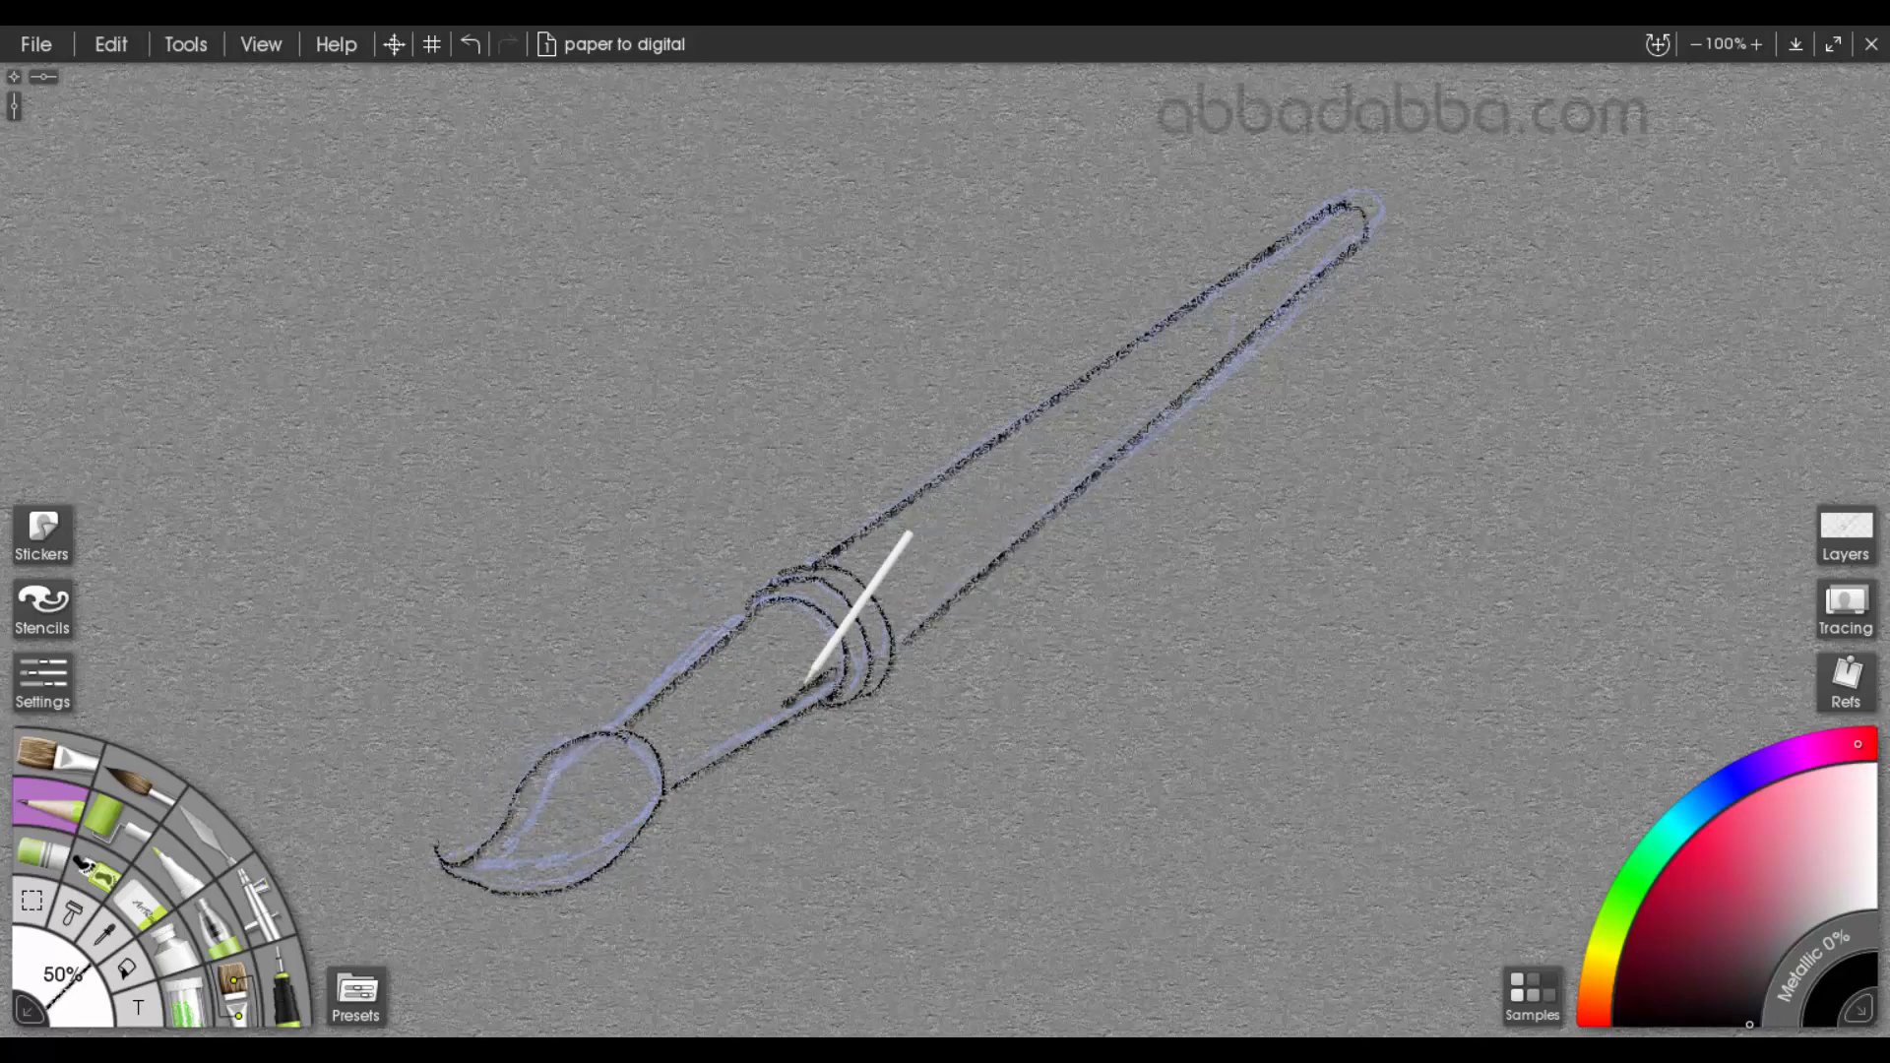
# Shade the underside of the brush's ferrule and handle, and darken the tip of the bristles
pyautogui.moveTo(807, 683); pyautogui.dragTo(697, 750)
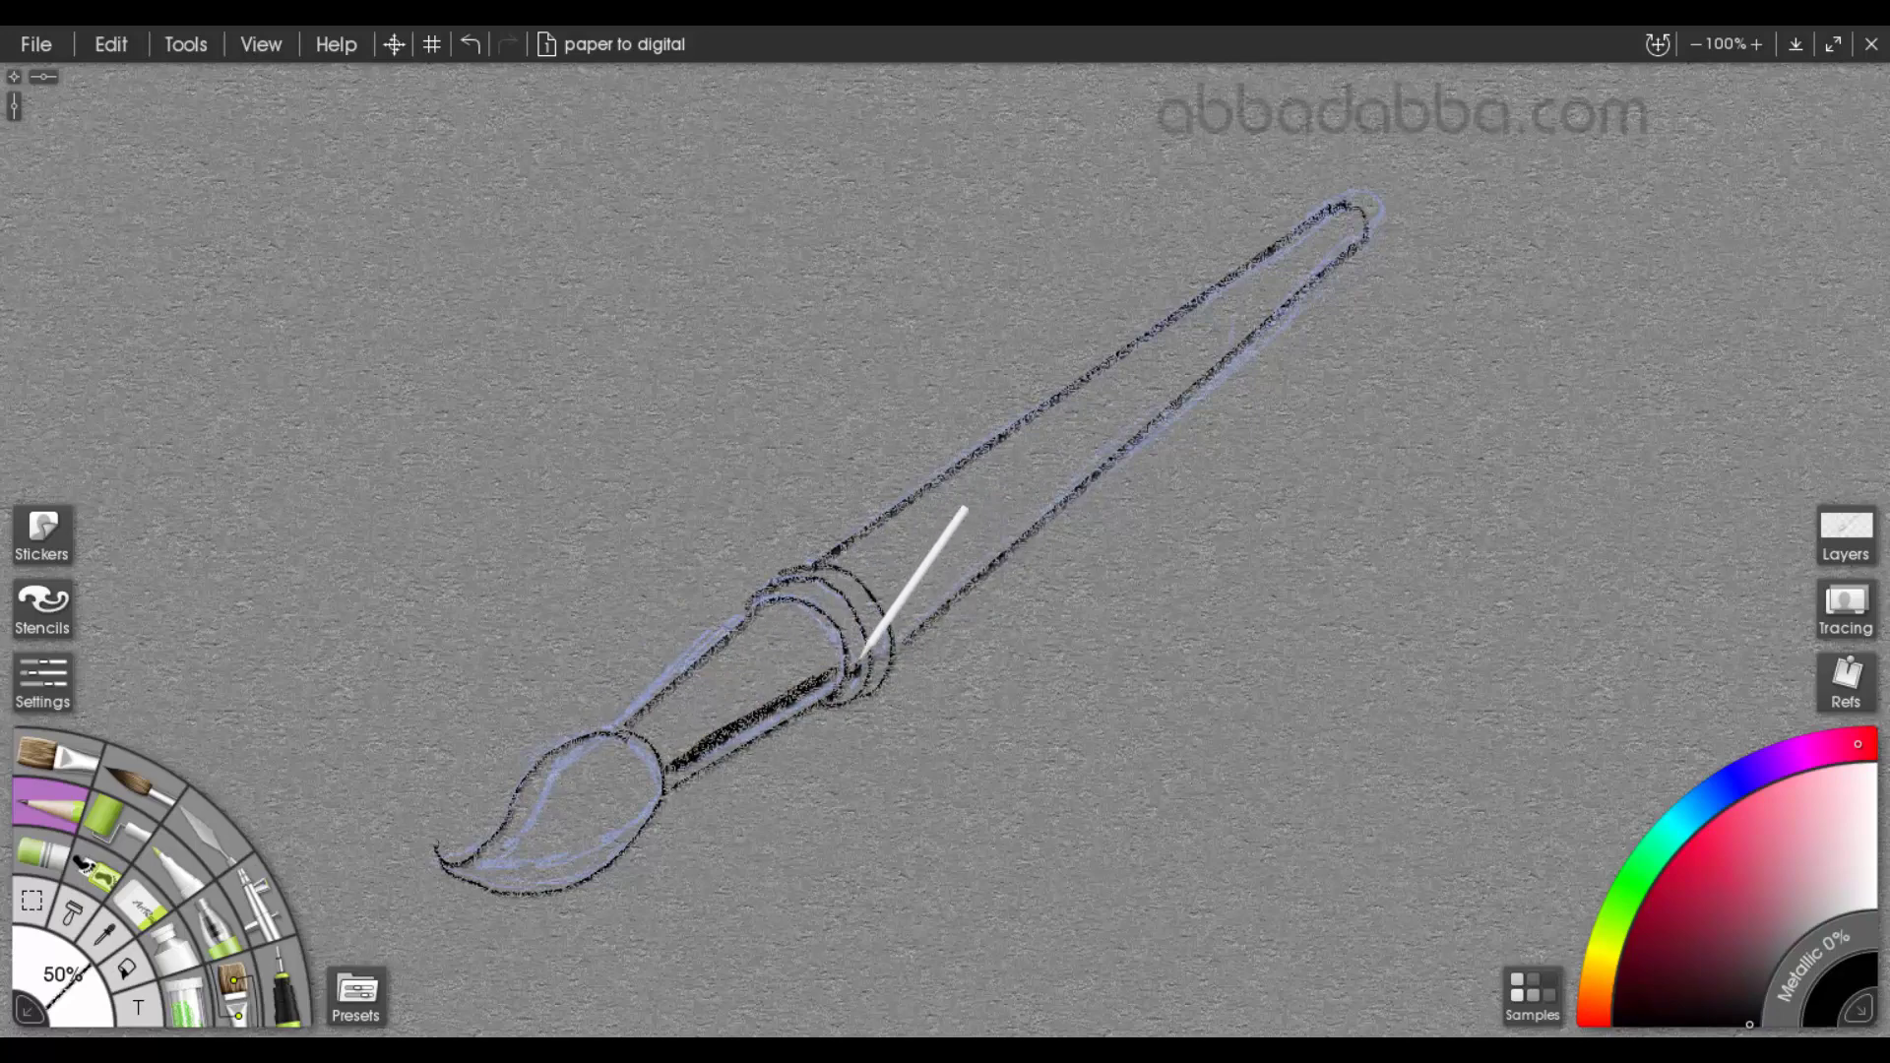
pyautogui.moveTo(536, 845)
pyautogui.mouseDown()
pyautogui.moveTo(463, 871)
pyautogui.moveTo(503, 866)
pyautogui.moveTo(491, 877)
pyautogui.mouseUp()
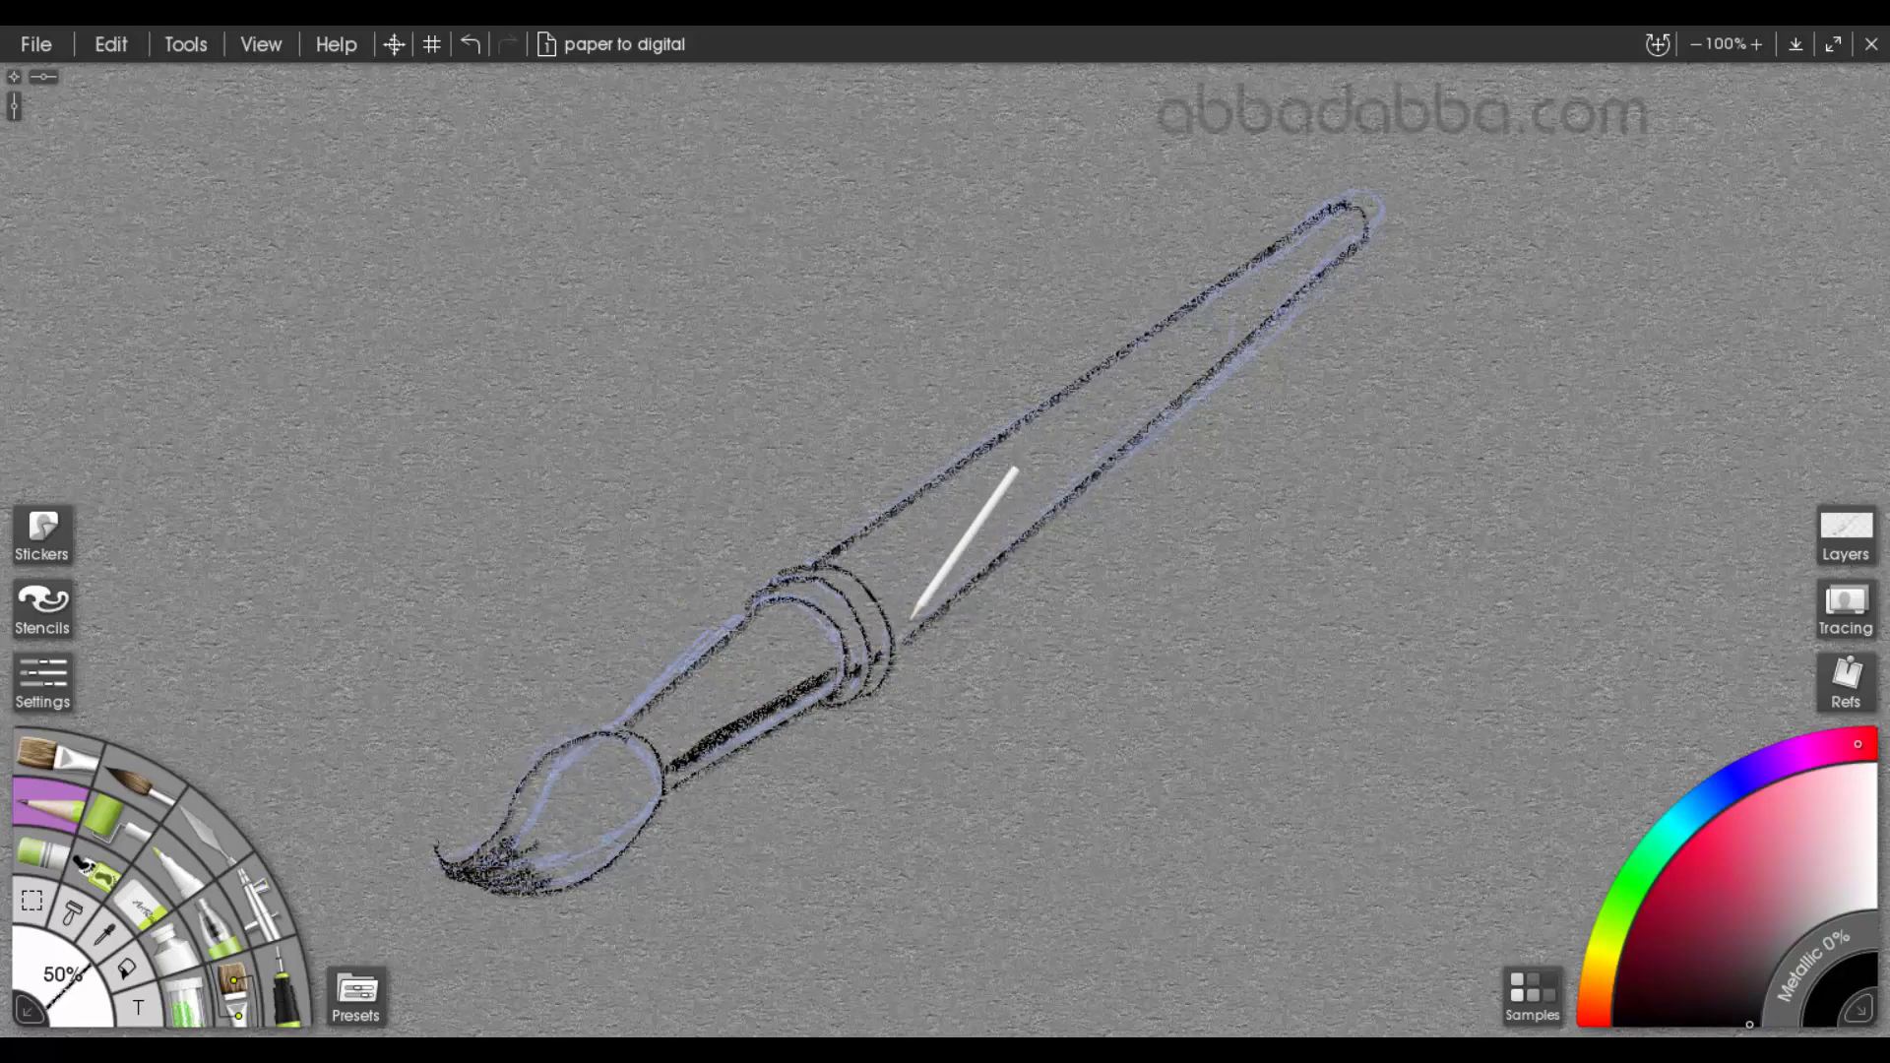
pyautogui.moveTo(914, 617)
pyautogui.mouseDown()
pyautogui.moveTo(895, 641)
pyautogui.moveTo(1342, 233)
pyautogui.moveTo(1297, 287)
pyautogui.mouseUp()
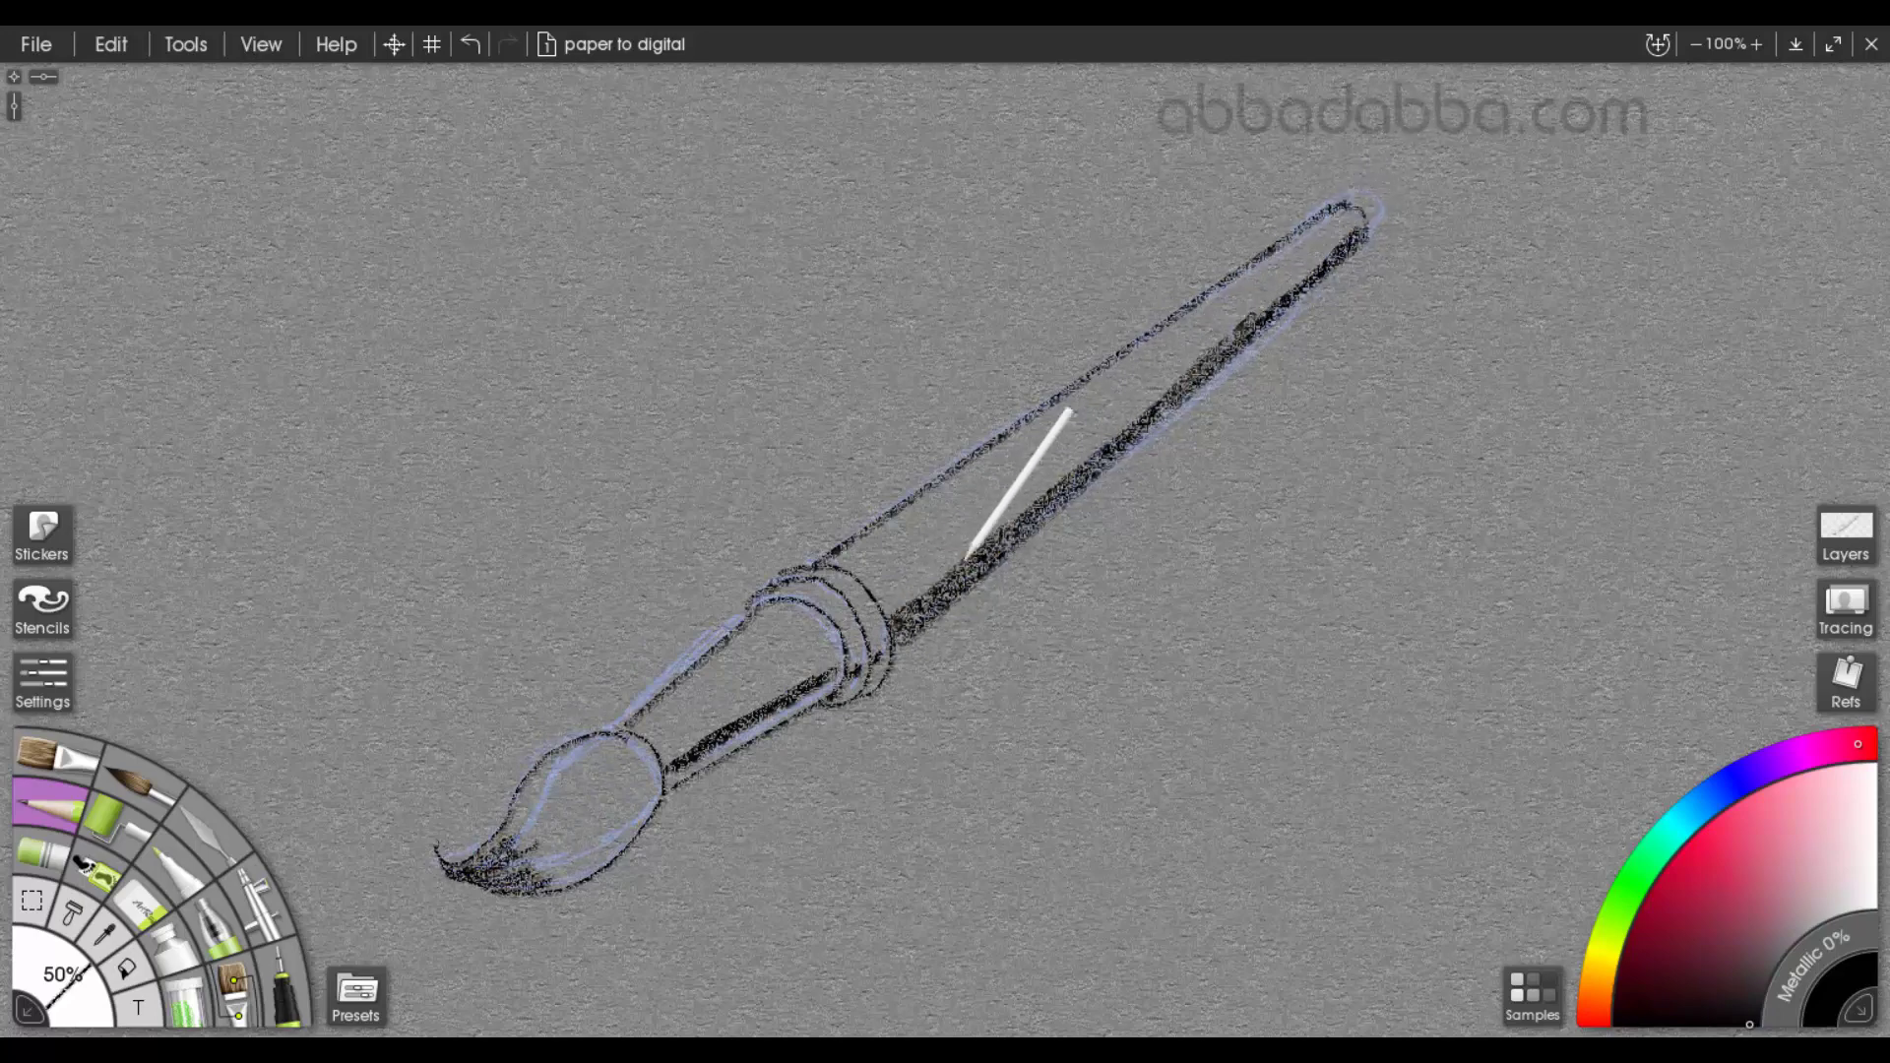
pyautogui.moveTo(913, 623); pyautogui.dragTo(1336, 258)
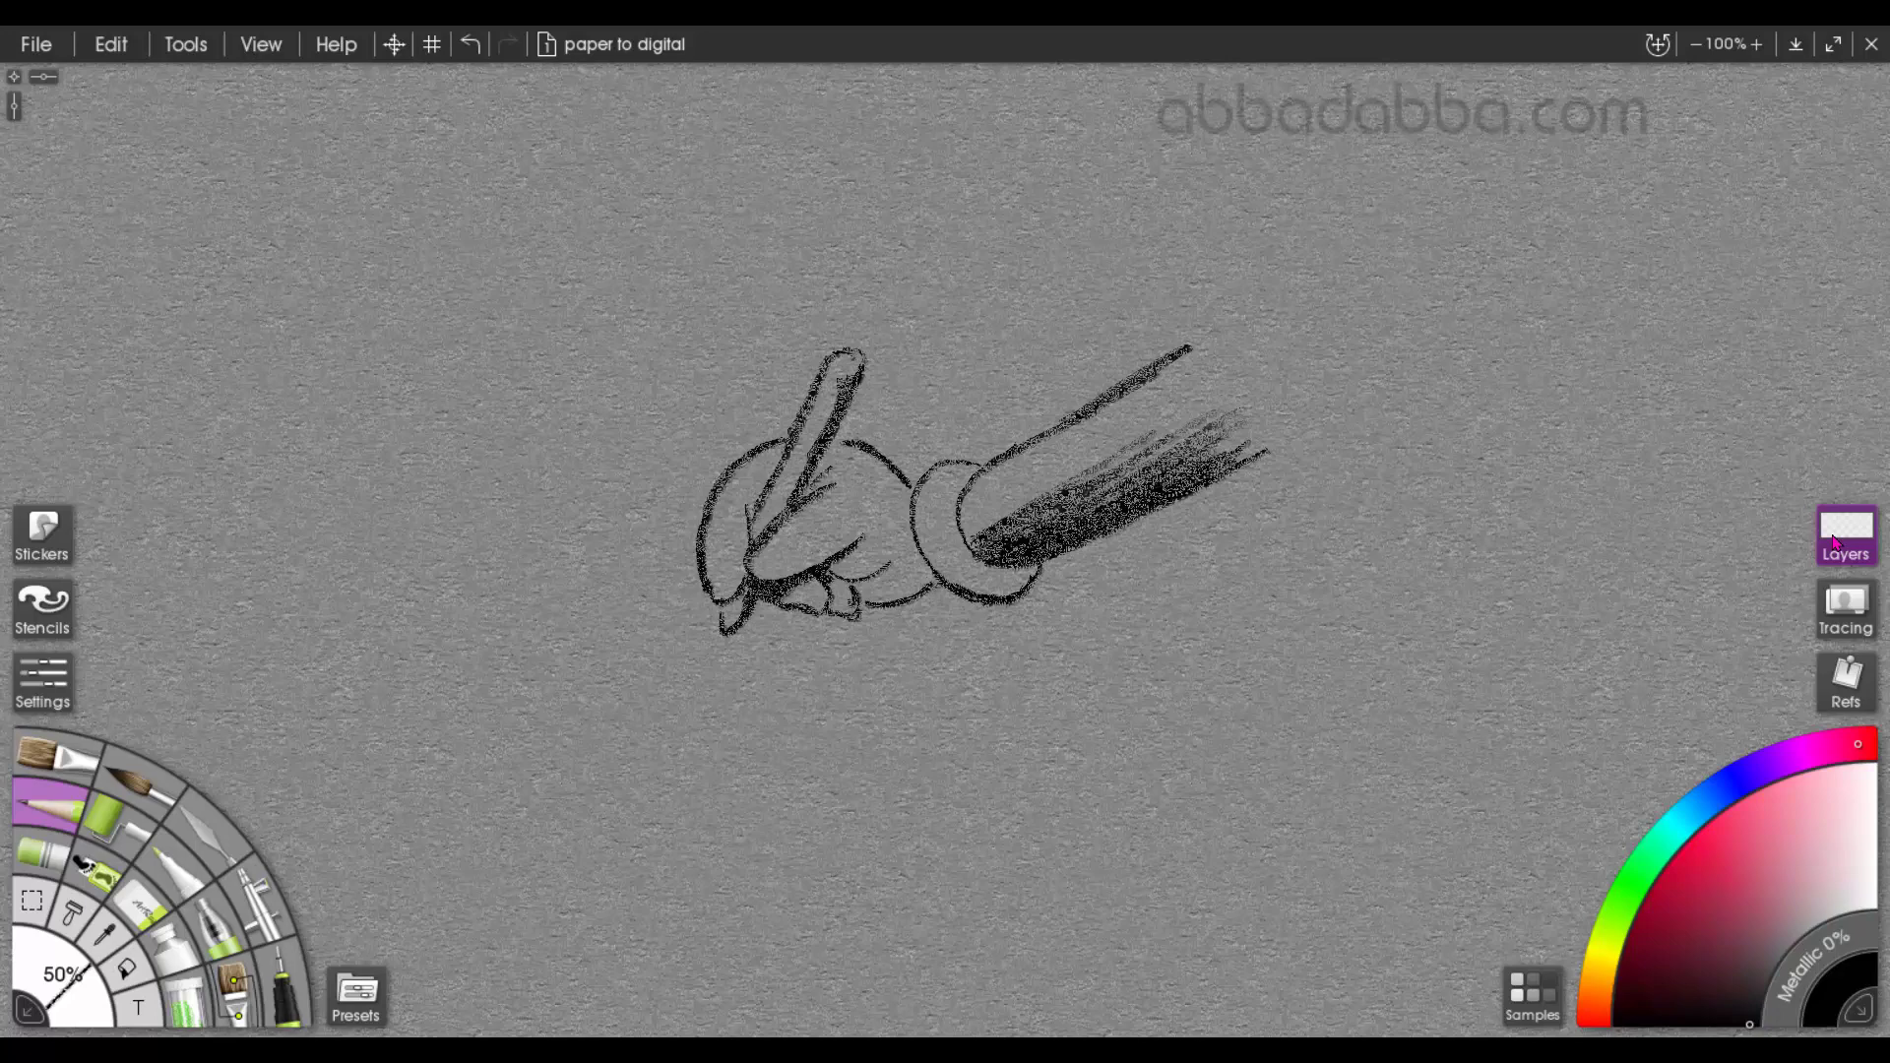
# Preview the squares-01, lines-01 and circles-01 practice sheet layers one at a time, hiding each again
pyautogui.click(1837, 541)
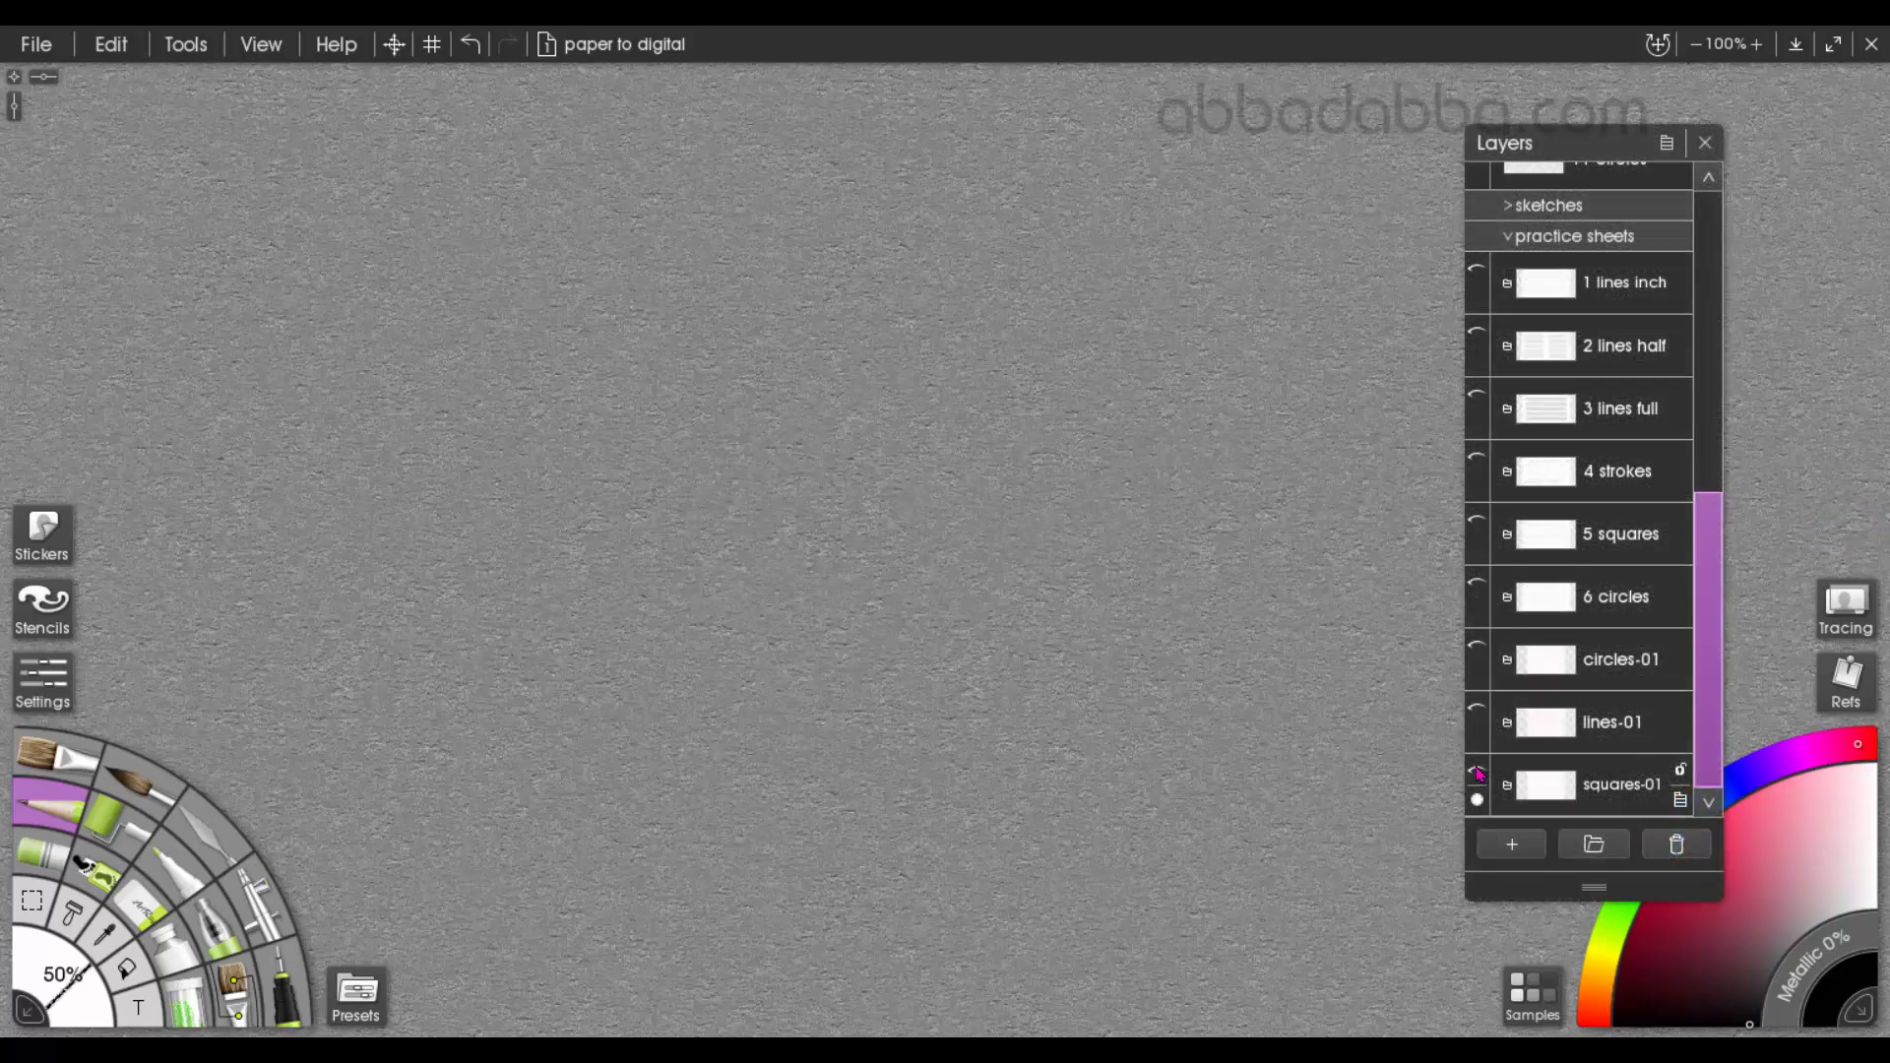
pyautogui.click(1479, 776)
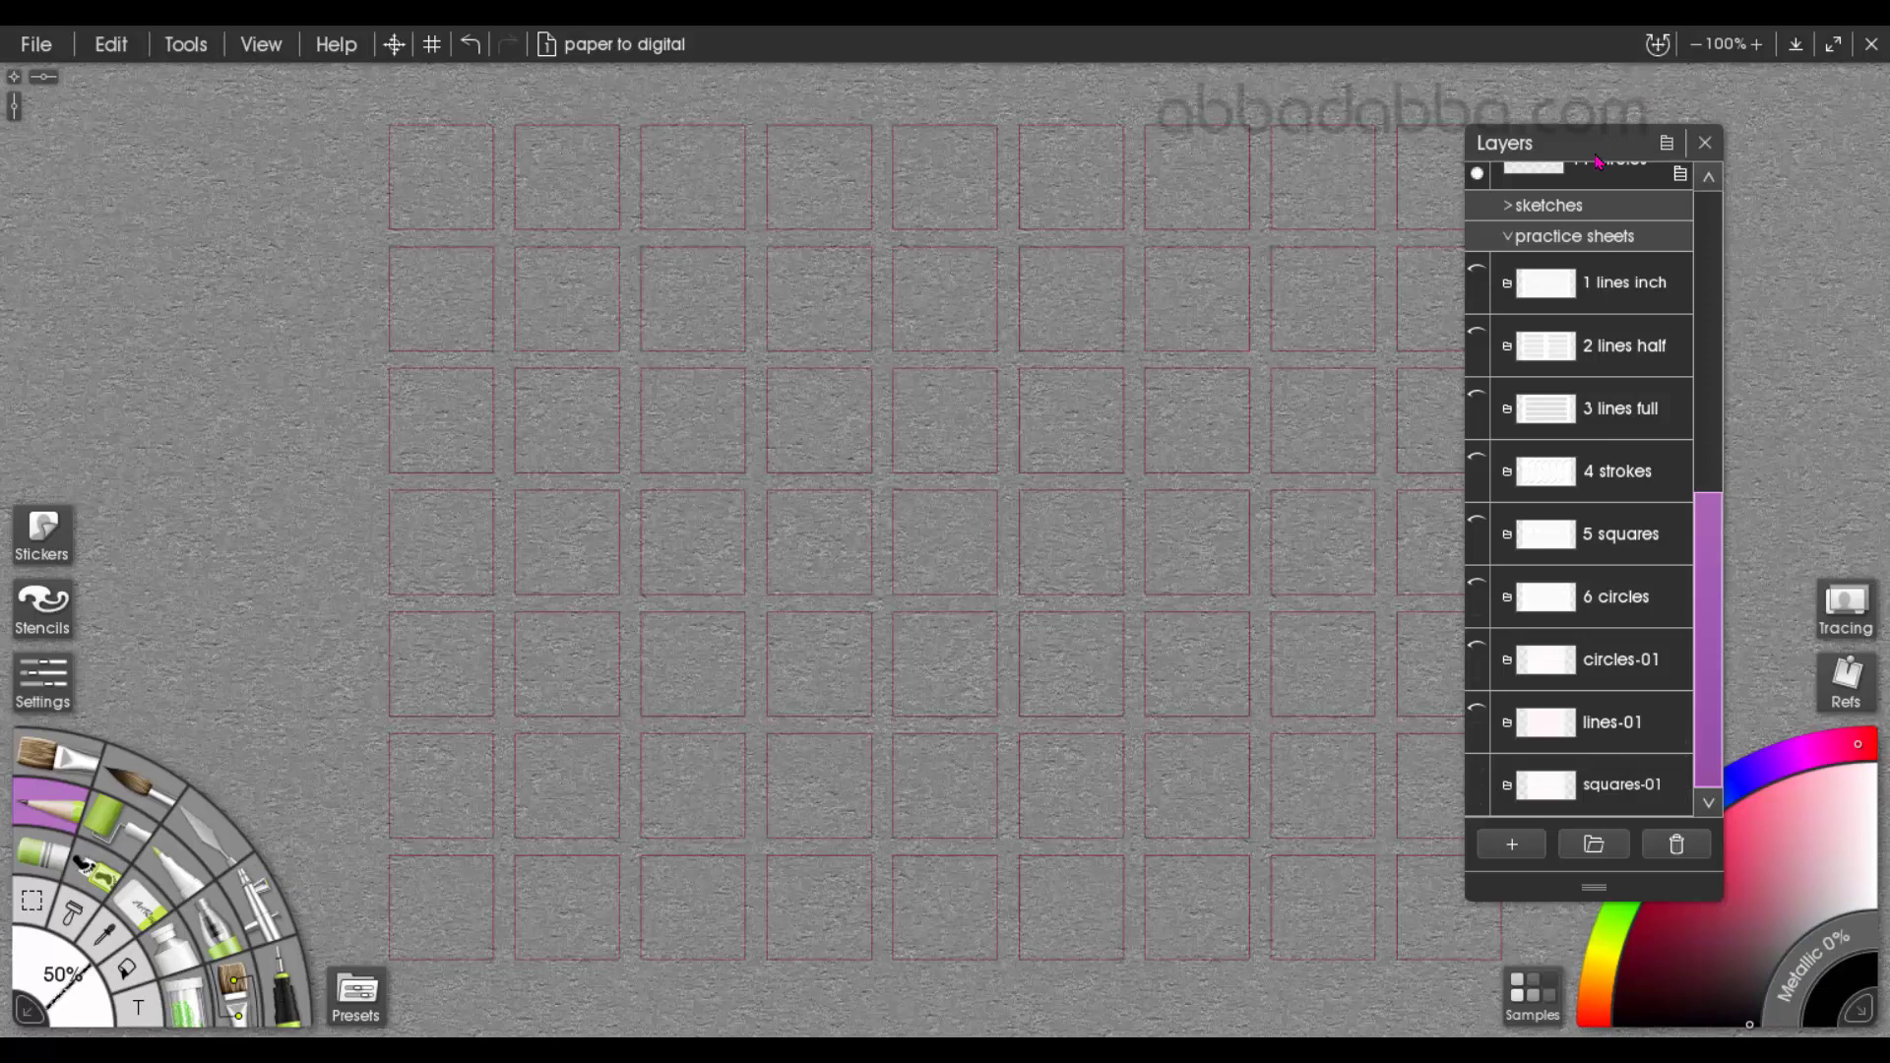
pyautogui.moveTo(1599, 161); pyautogui.dragTo(1730, 200)
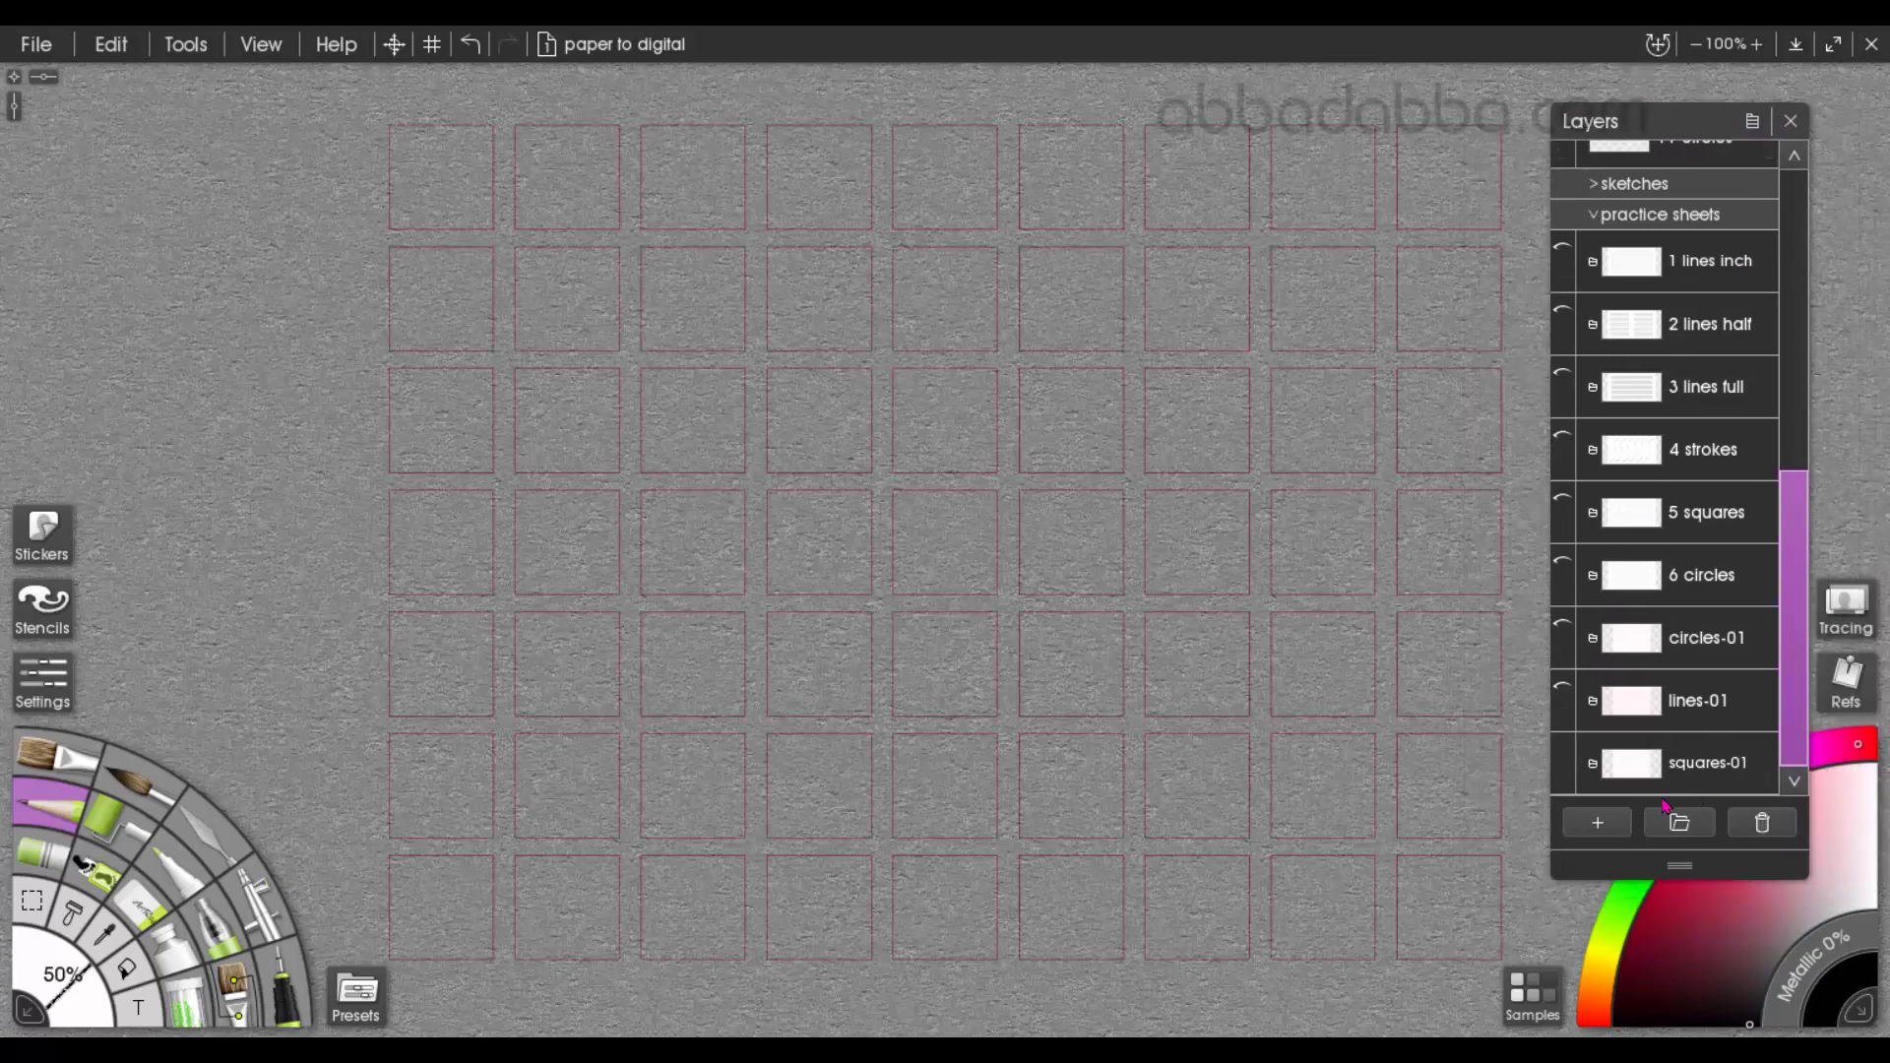
pyautogui.click(1564, 750)
pyautogui.click(1565, 691)
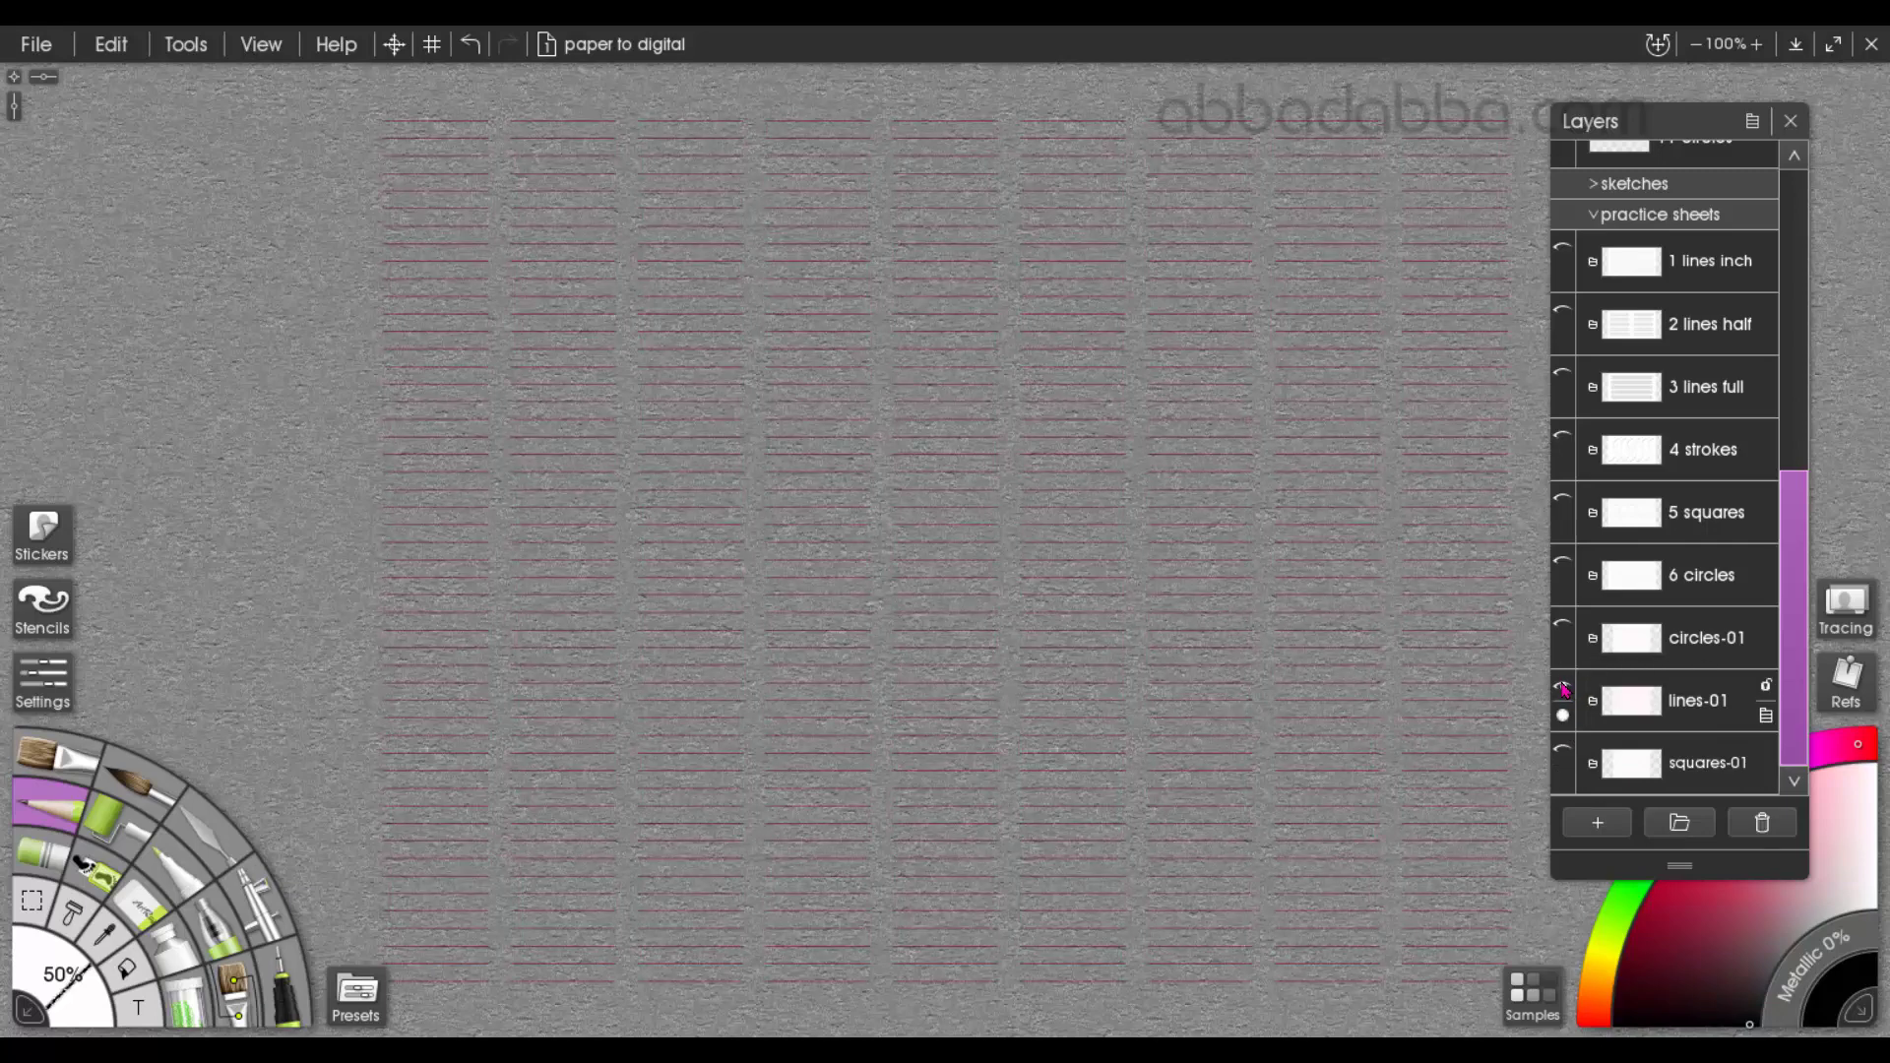
pyautogui.click(1566, 689)
pyautogui.click(1565, 630)
pyautogui.click(1563, 626)
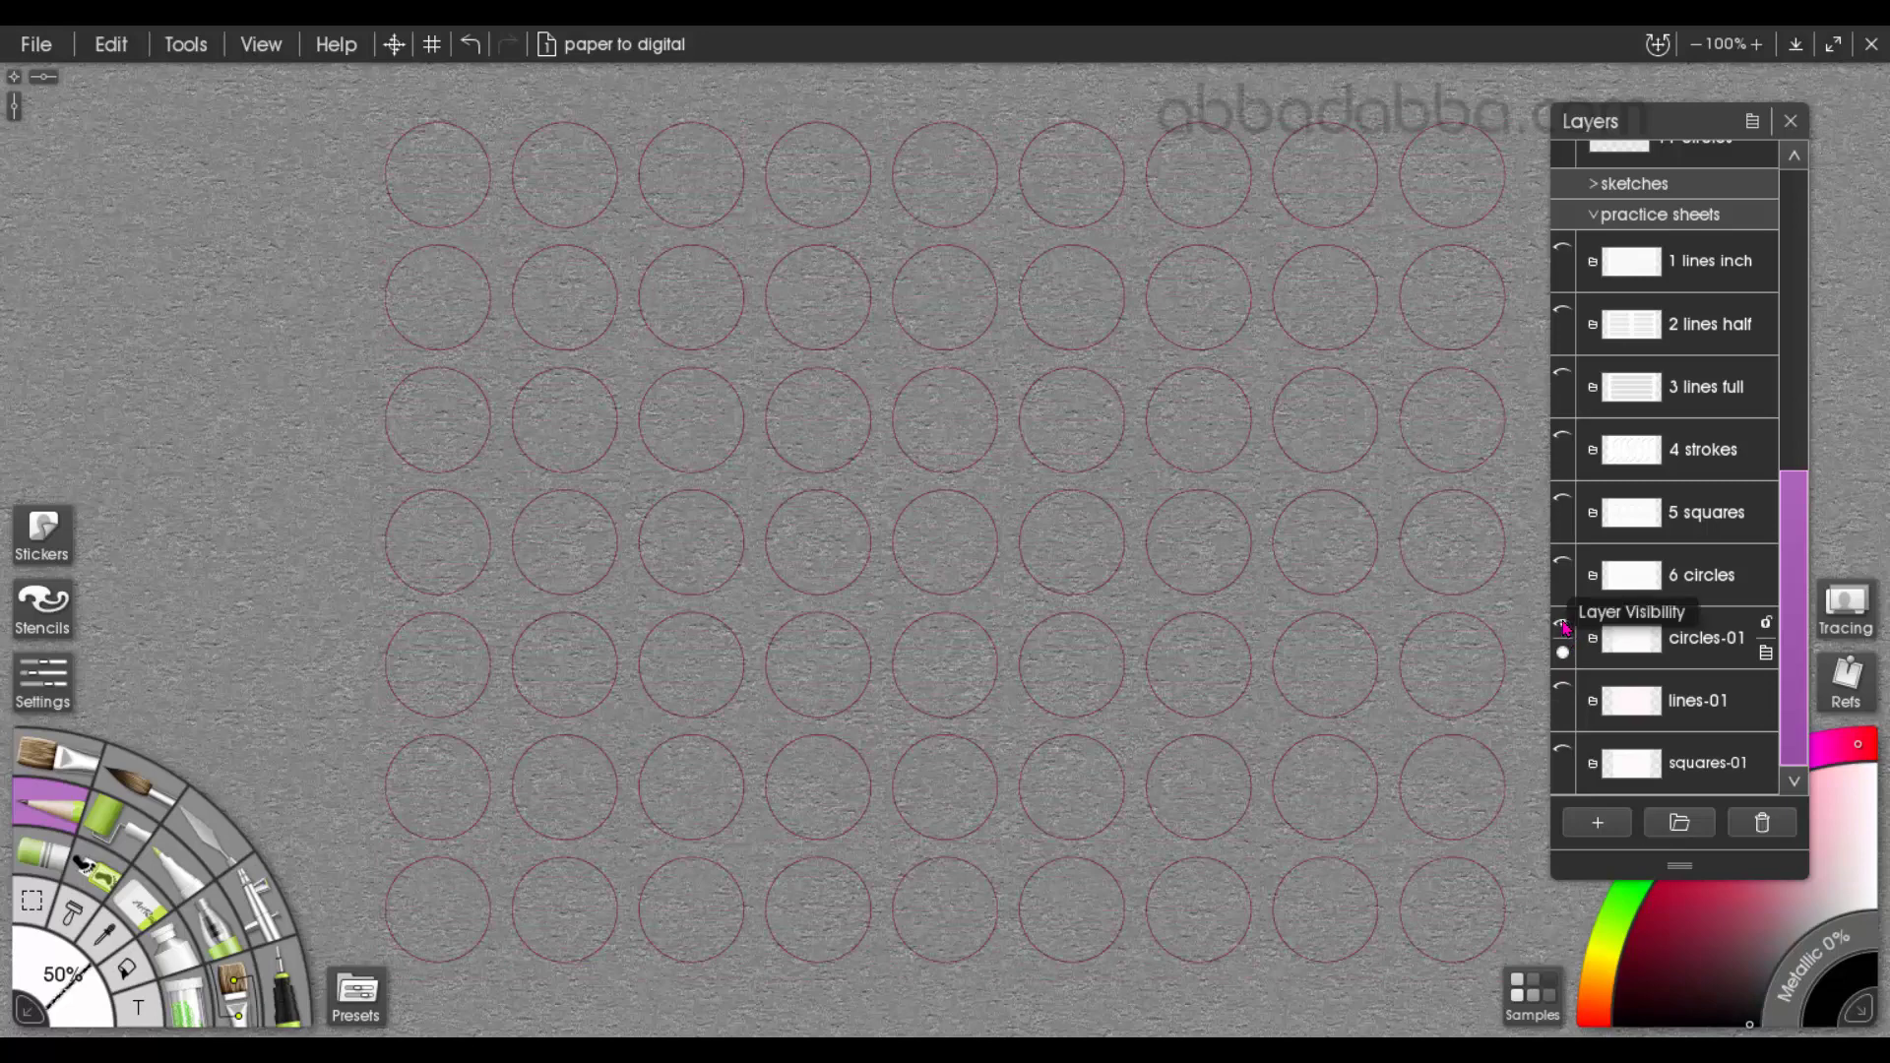
pyautogui.click(1564, 628)
pyautogui.scroll(5, 1794, 650)
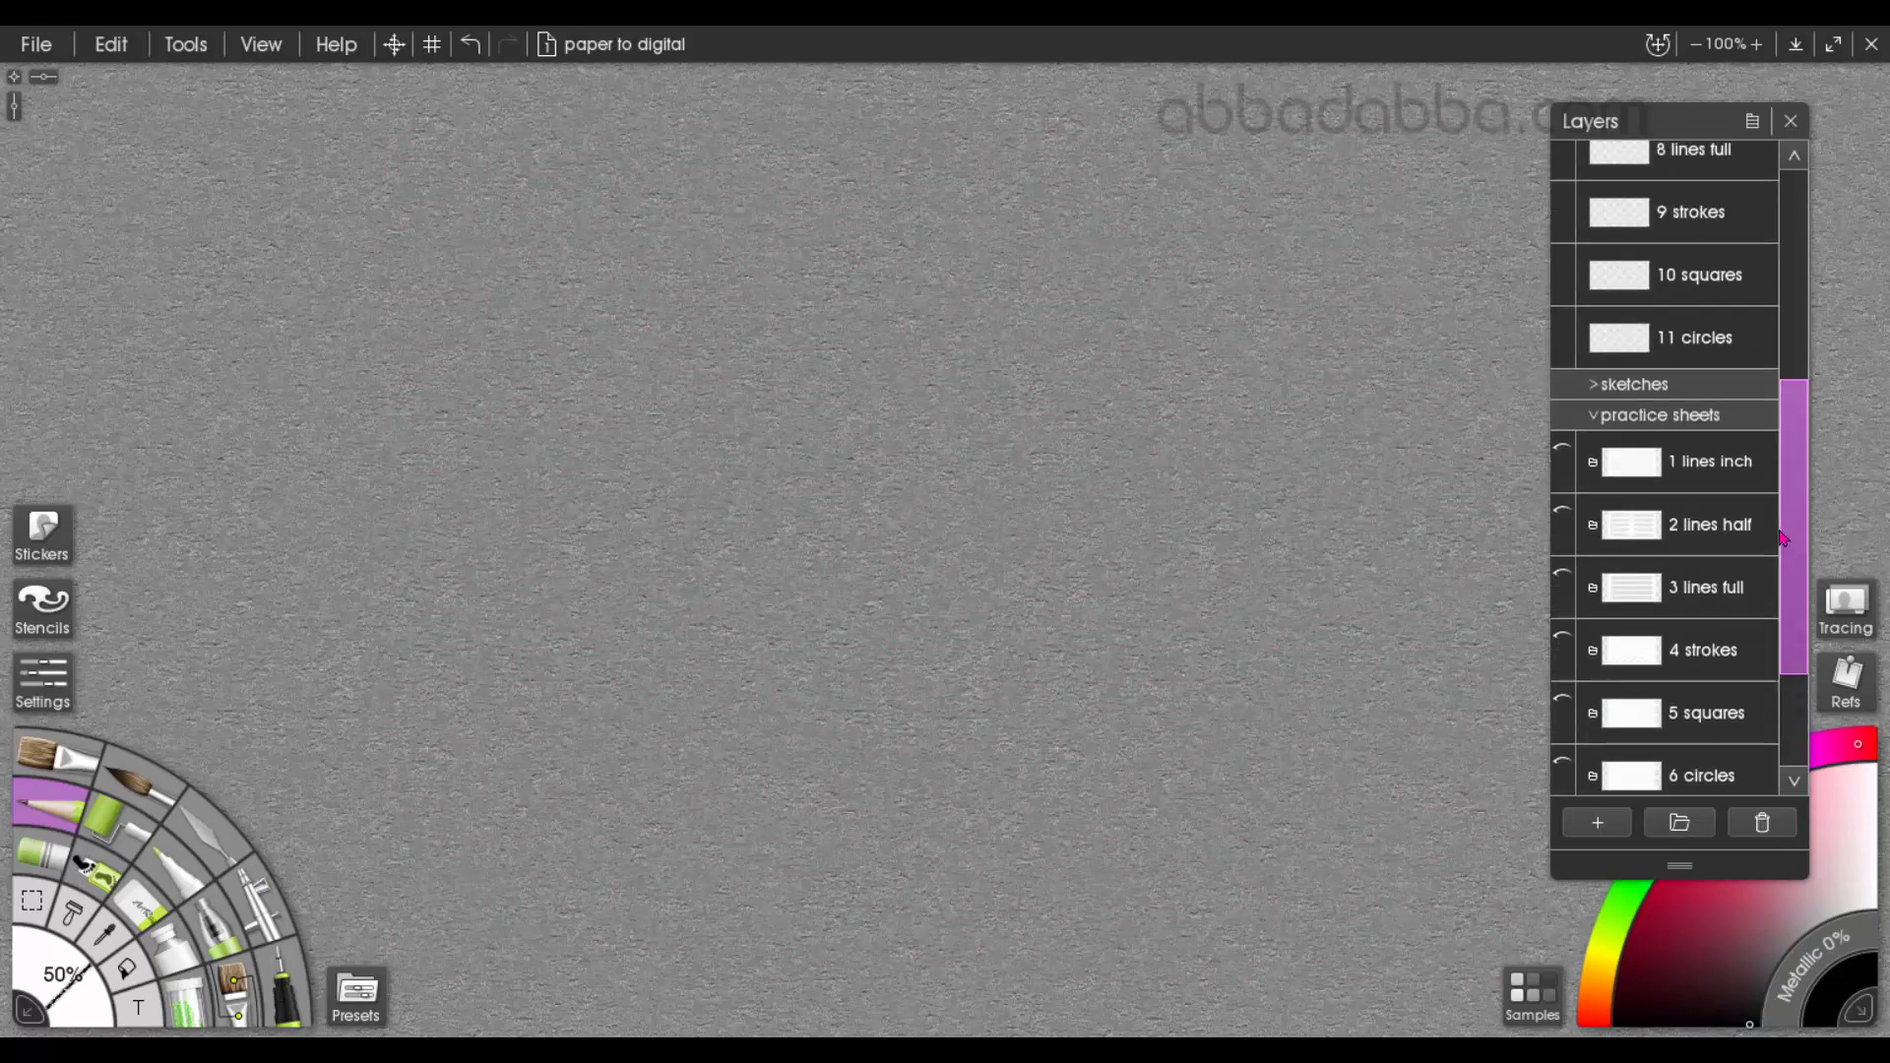
# Show the 1 lines inch practice sheet layer and set its opacity to 50%
pyautogui.click(1565, 606)
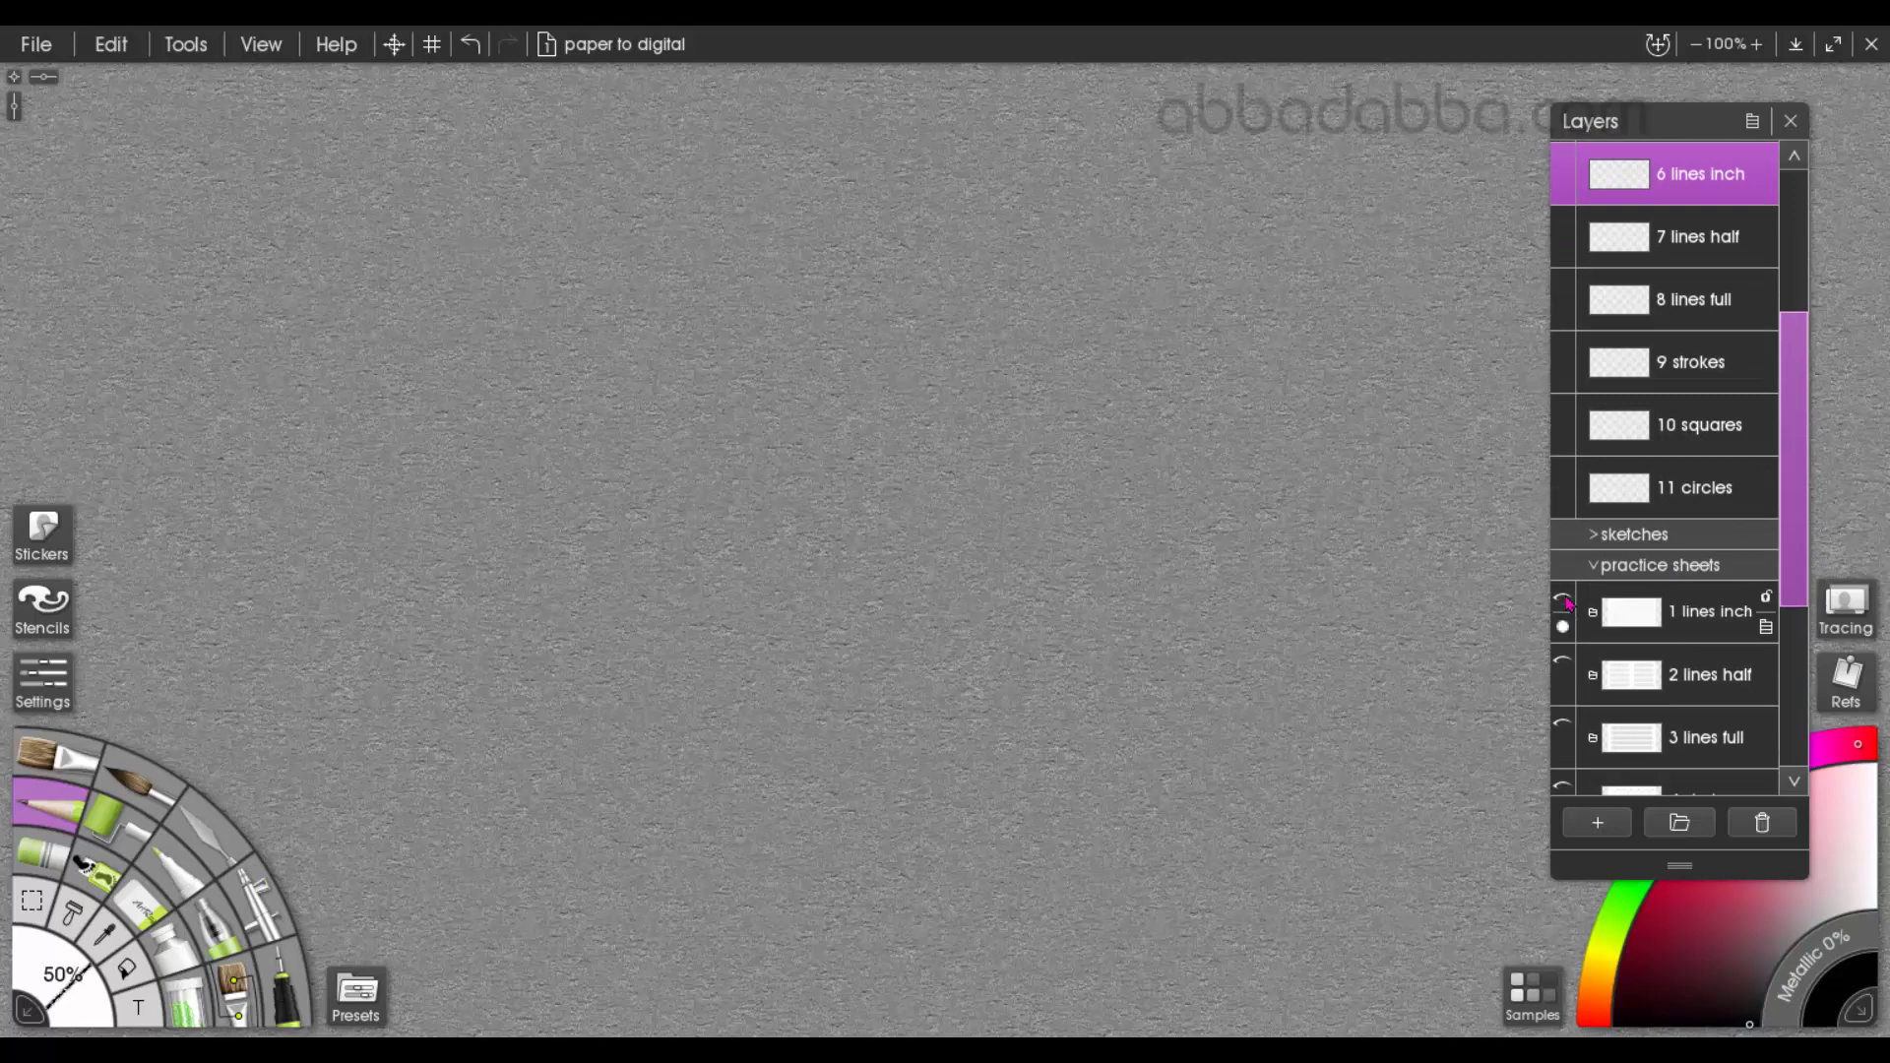
pyautogui.scroll(-2, 1704, 581)
pyautogui.click(1767, 471)
pyautogui.click(1578, 568)
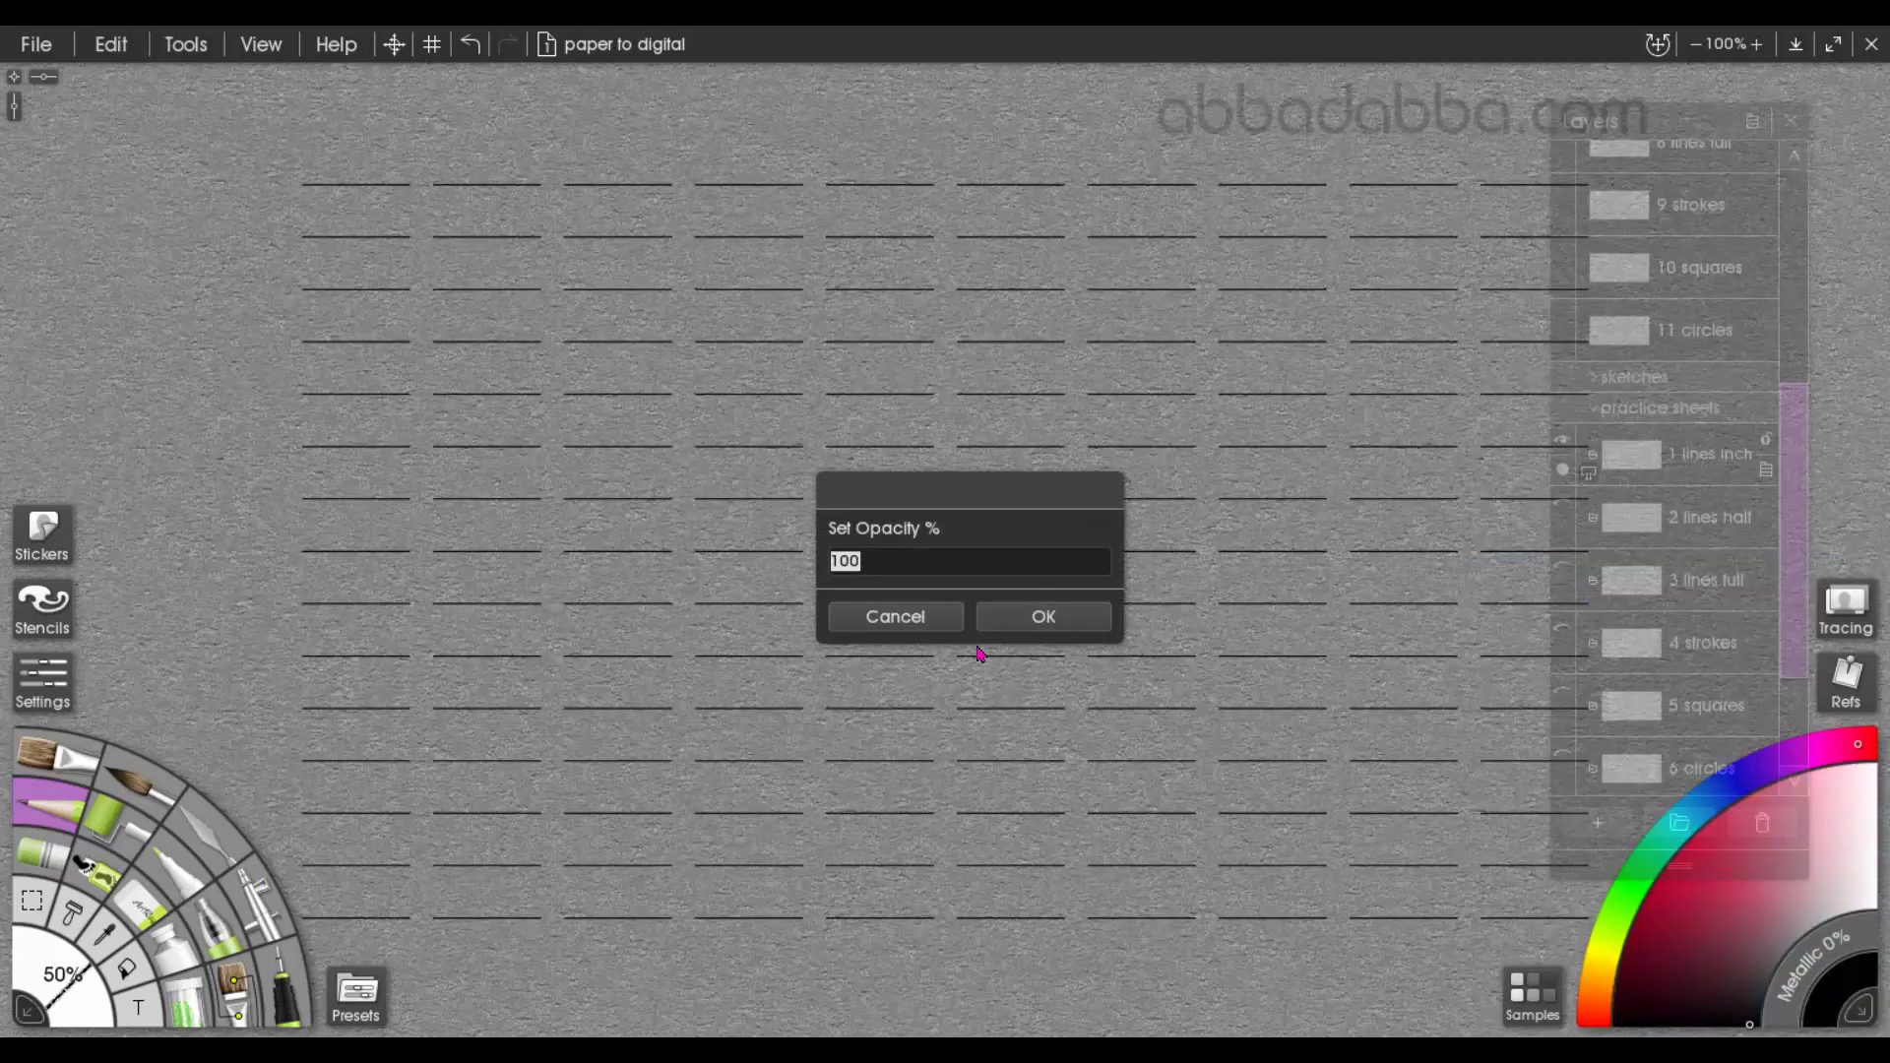
pyautogui.write('50')
pyautogui.click(1046, 616)
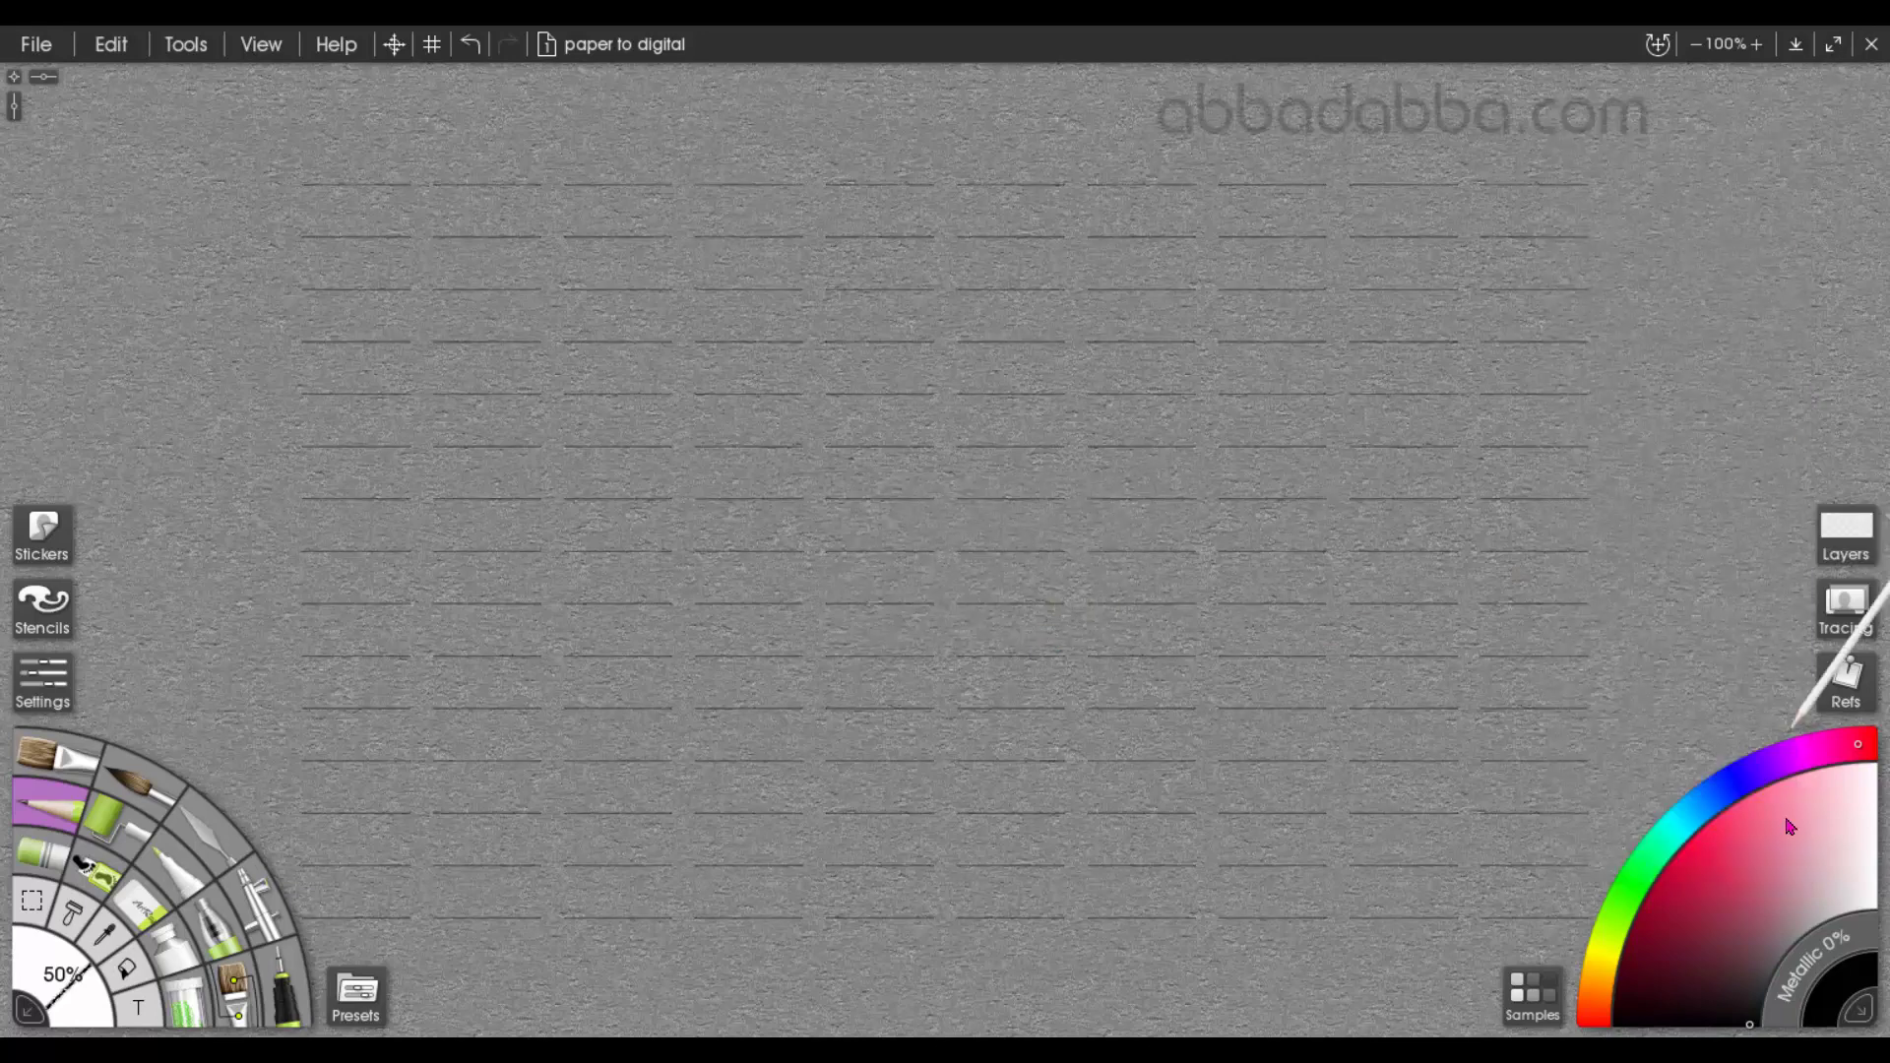
# Choose a crimson red and set the drawing tool's size to 100%
pyautogui.click(59, 973)
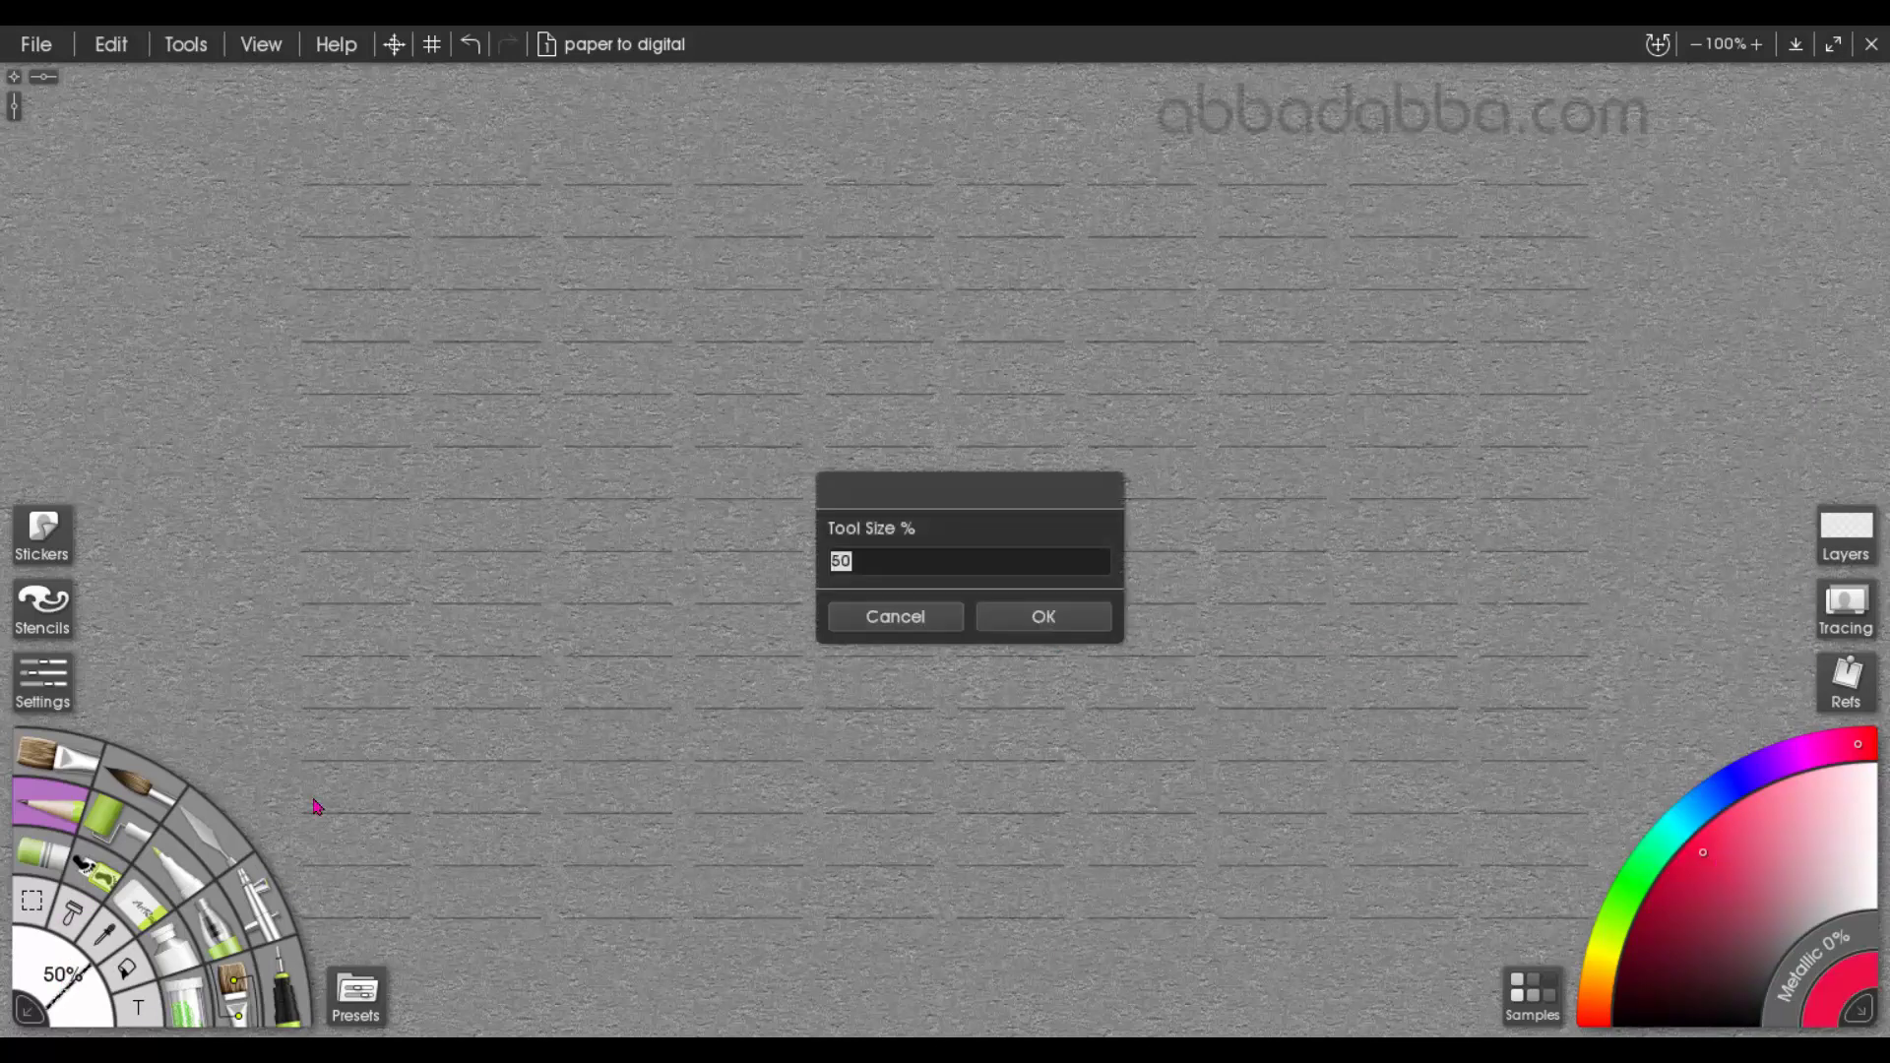
pyautogui.write('100')
pyautogui.press('Return')
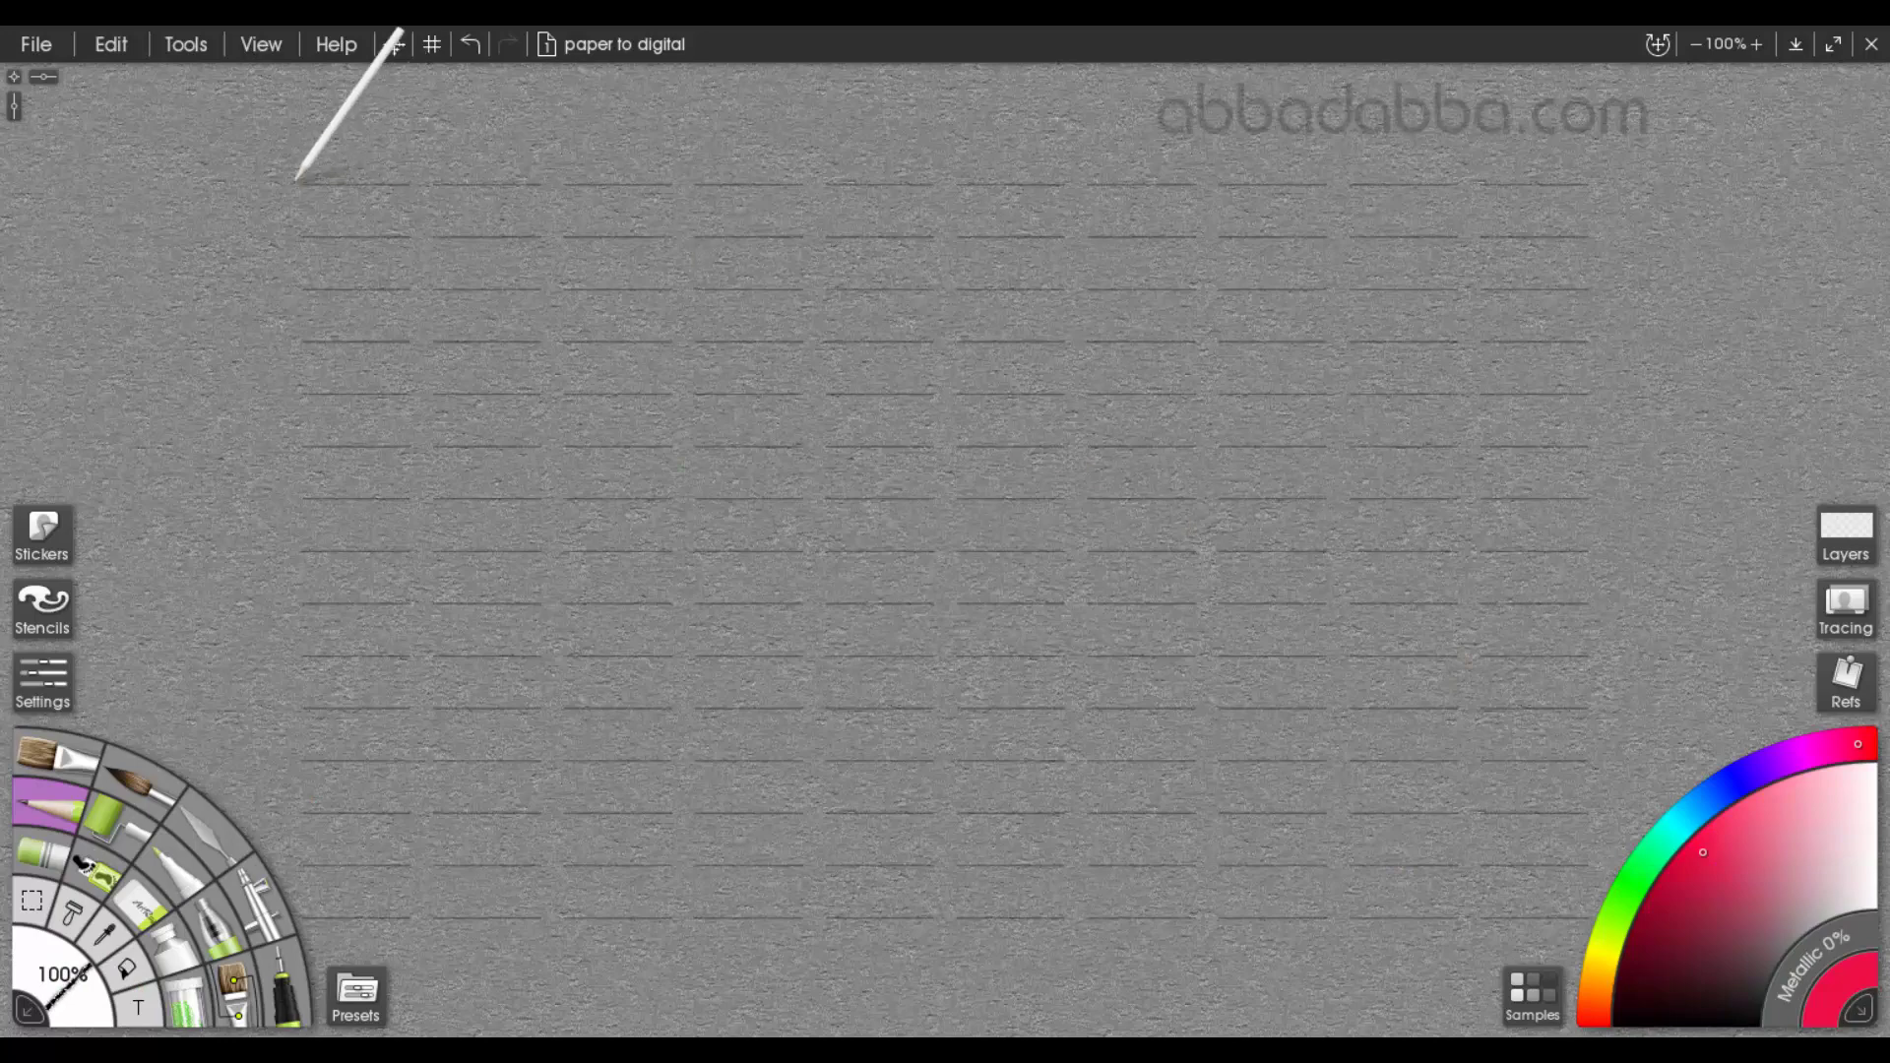
# Trace the first column of short inch lines in red from the top row to the bottom row
pyautogui.moveTo(365, 182); pyautogui.dragTo(414, 188)
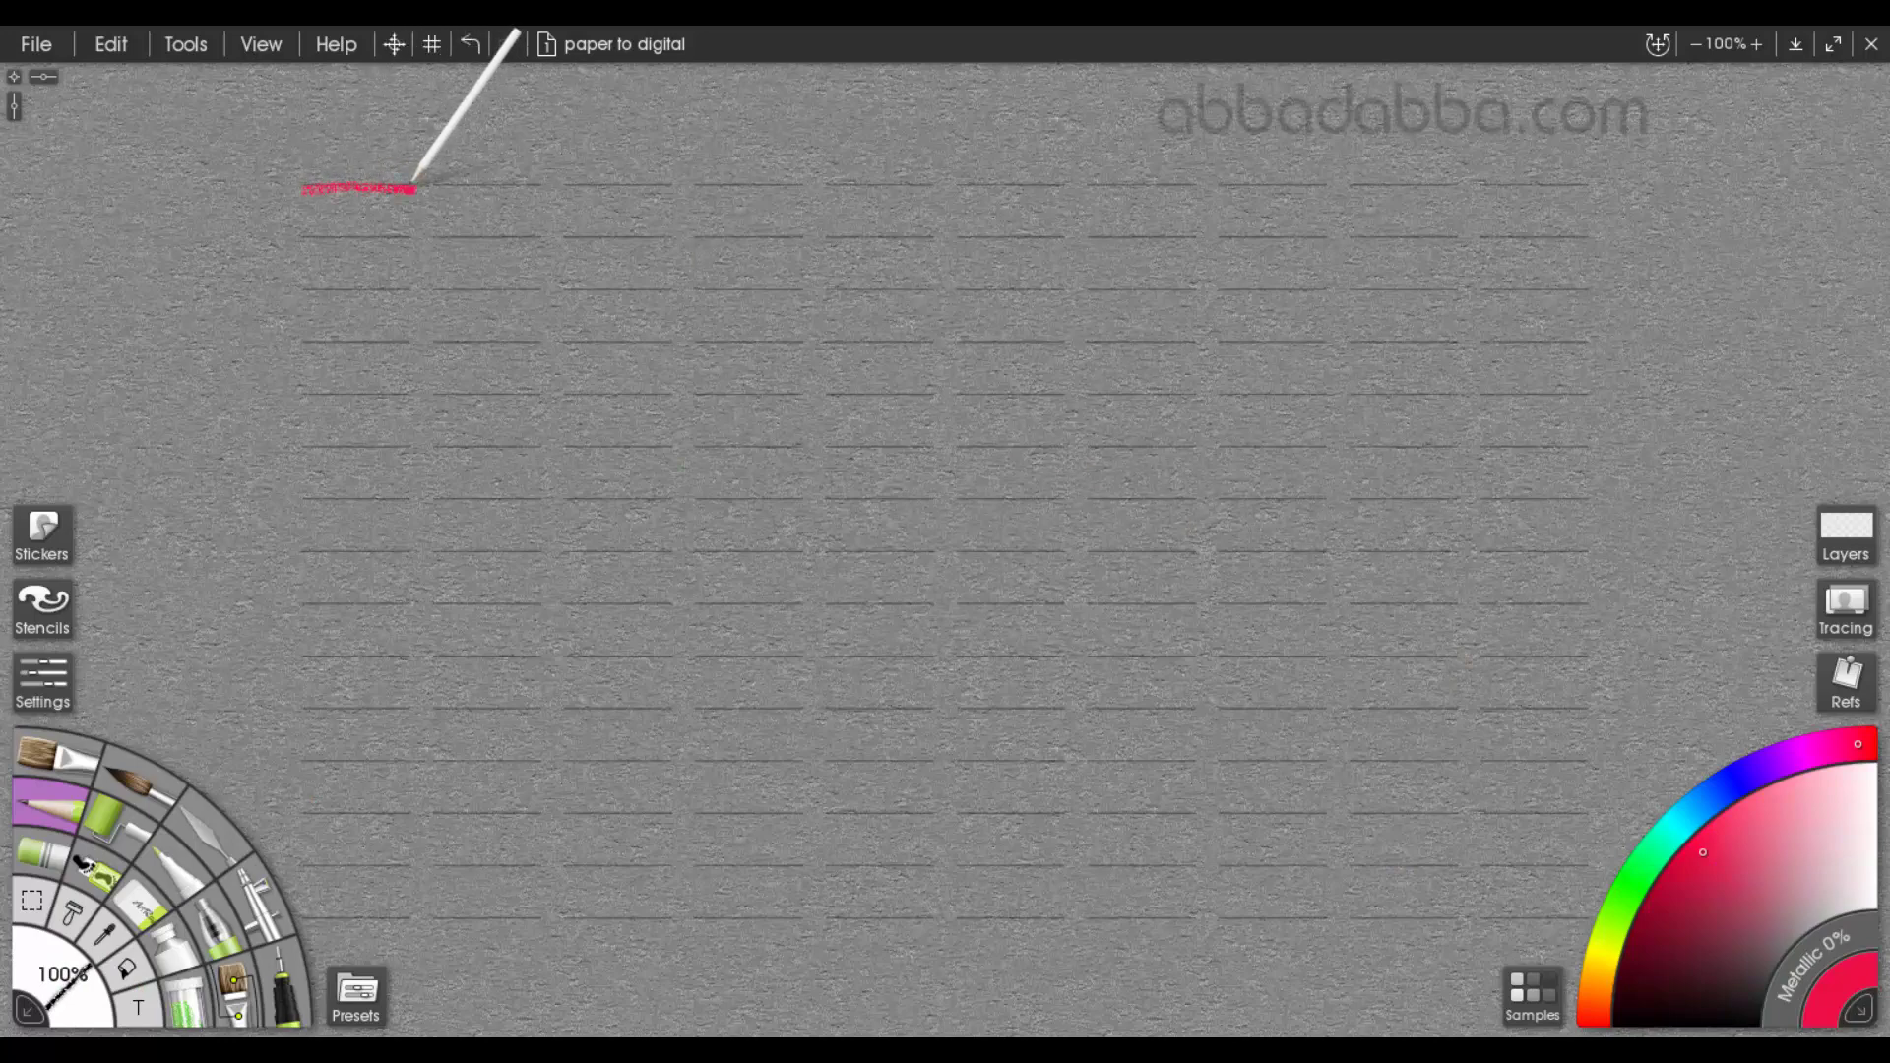
pyautogui.moveTo(306, 235); pyautogui.dragTo(415, 236)
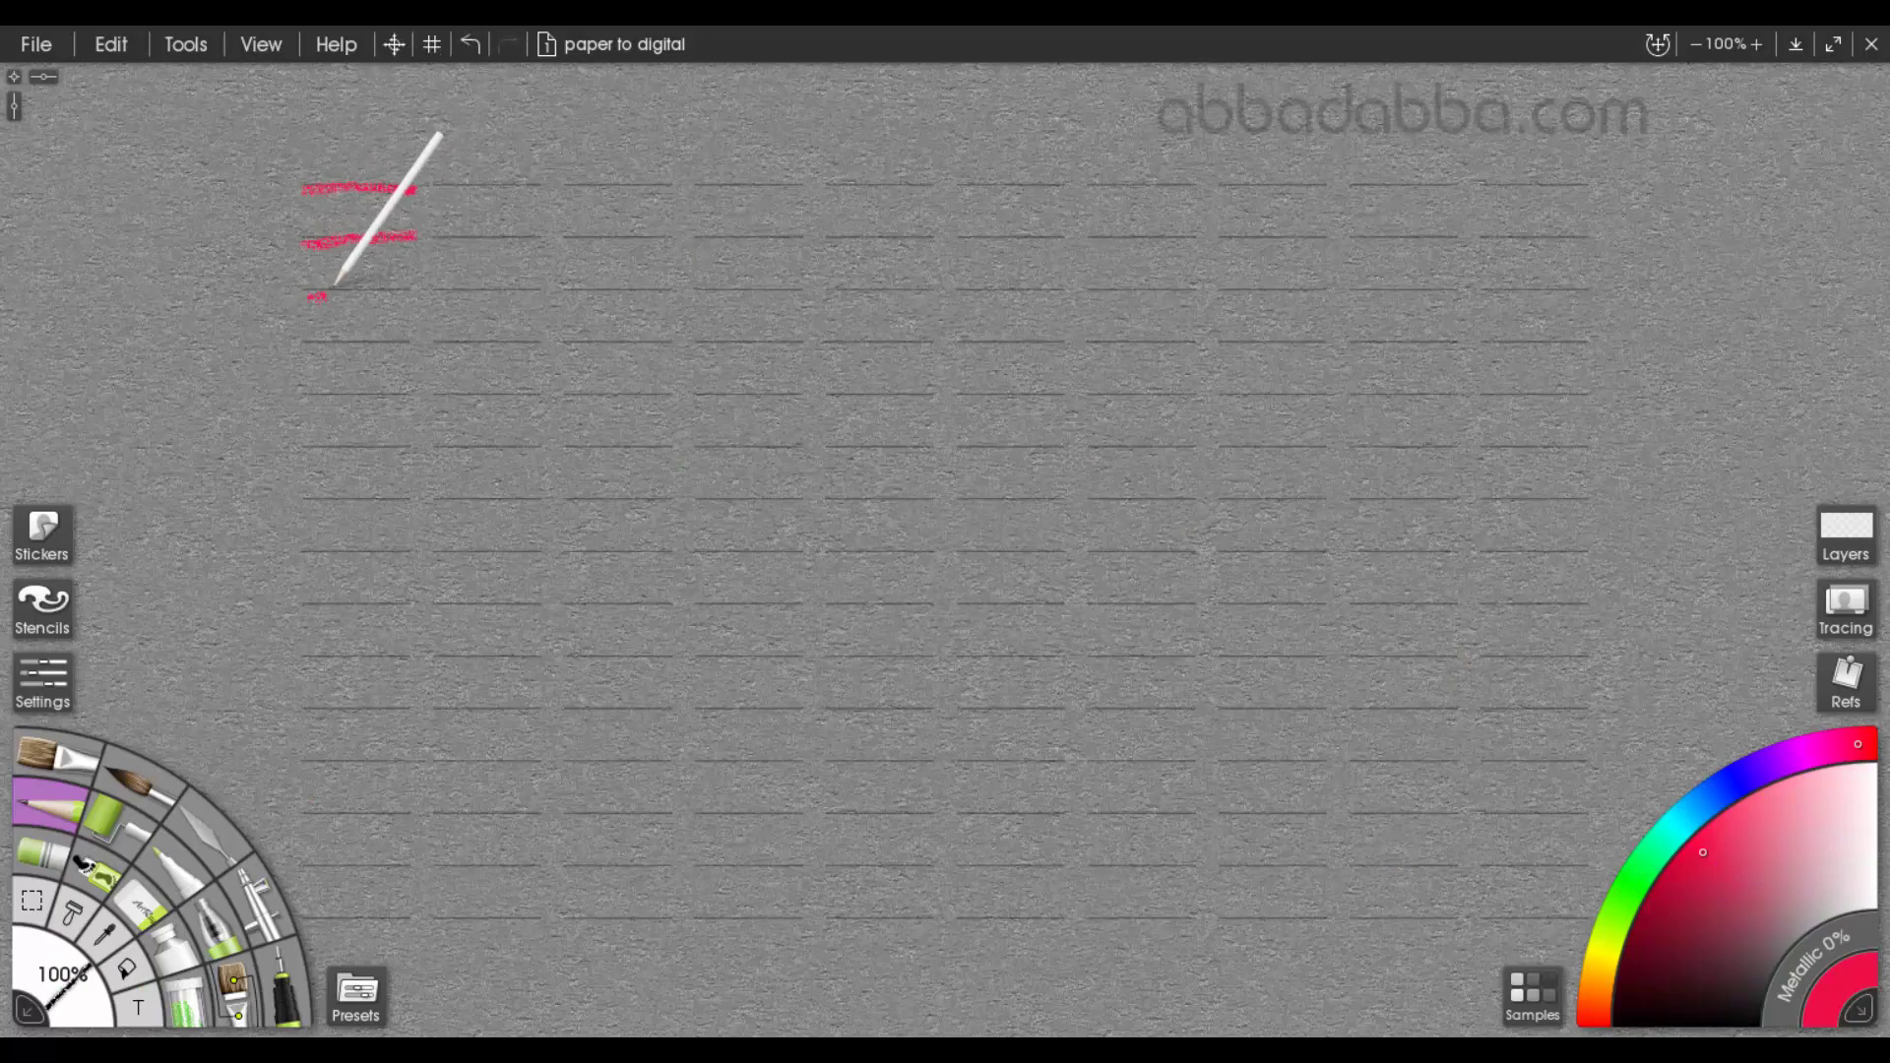
pyautogui.moveTo(335, 284); pyautogui.dragTo(422, 275)
pyautogui.moveTo(316, 338)
pyautogui.mouseDown()
pyautogui.moveTo(409, 339)
pyautogui.moveTo(337, 383)
pyautogui.moveTo(421, 372)
pyautogui.mouseUp()
pyautogui.moveTo(312, 435); pyautogui.dragTo(414, 438)
pyautogui.moveTo(330, 497); pyautogui.dragTo(417, 493)
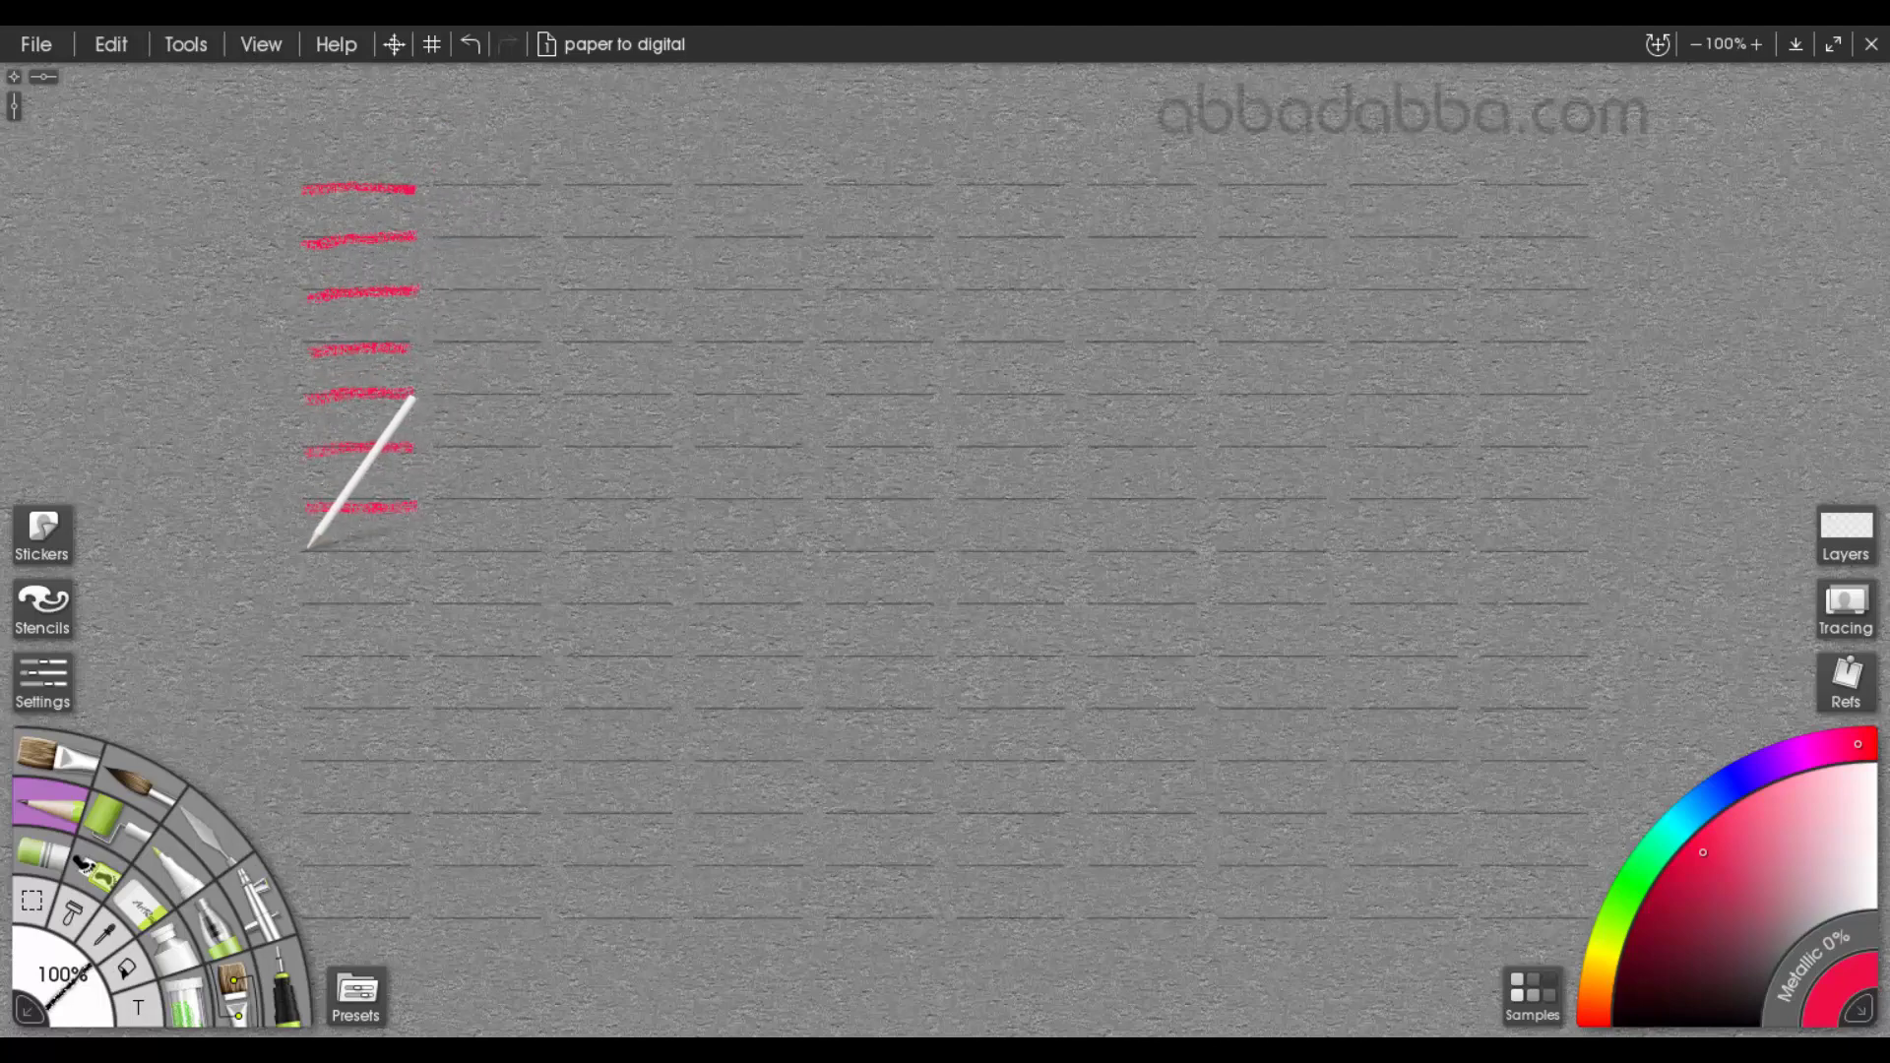
pyautogui.moveTo(312, 540); pyautogui.dragTo(420, 548)
pyautogui.moveTo(308, 603); pyautogui.dragTo(412, 596)
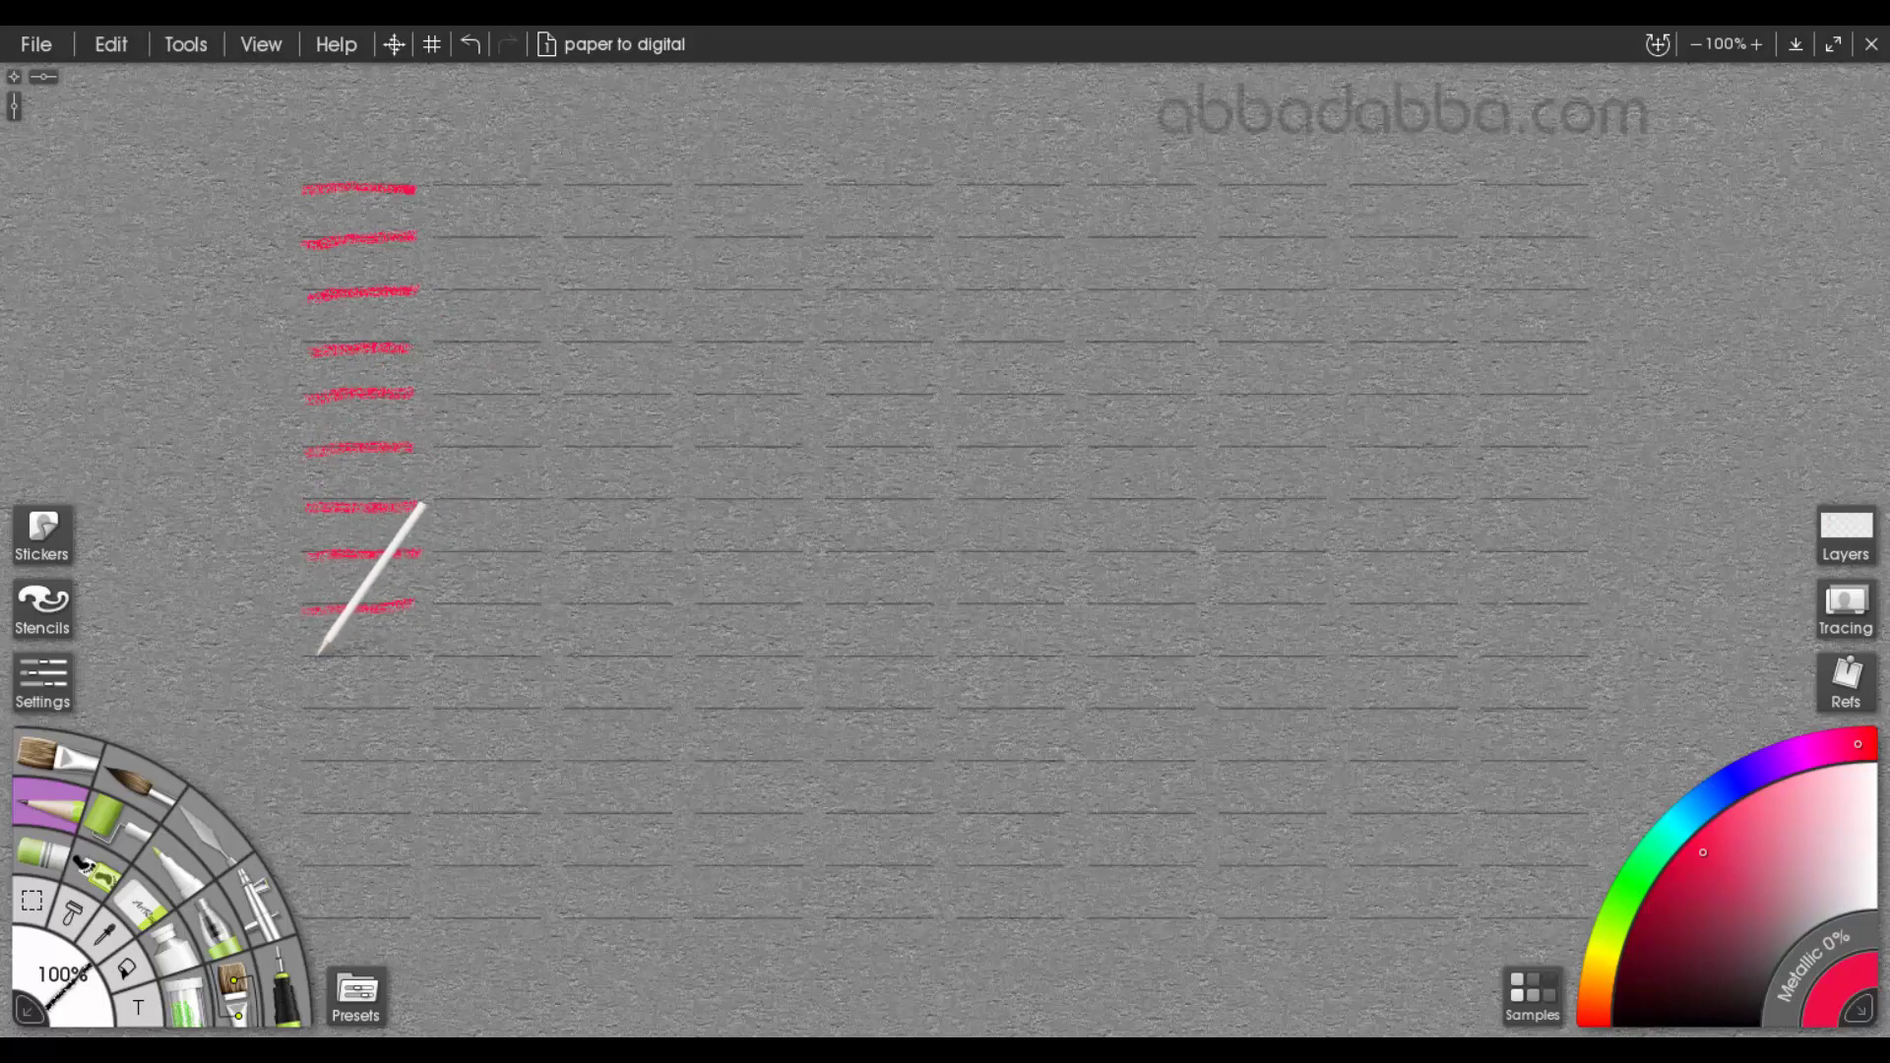
pyautogui.moveTo(318, 657); pyautogui.dragTo(406, 657)
pyautogui.moveTo(313, 714); pyautogui.dragTo(414, 711)
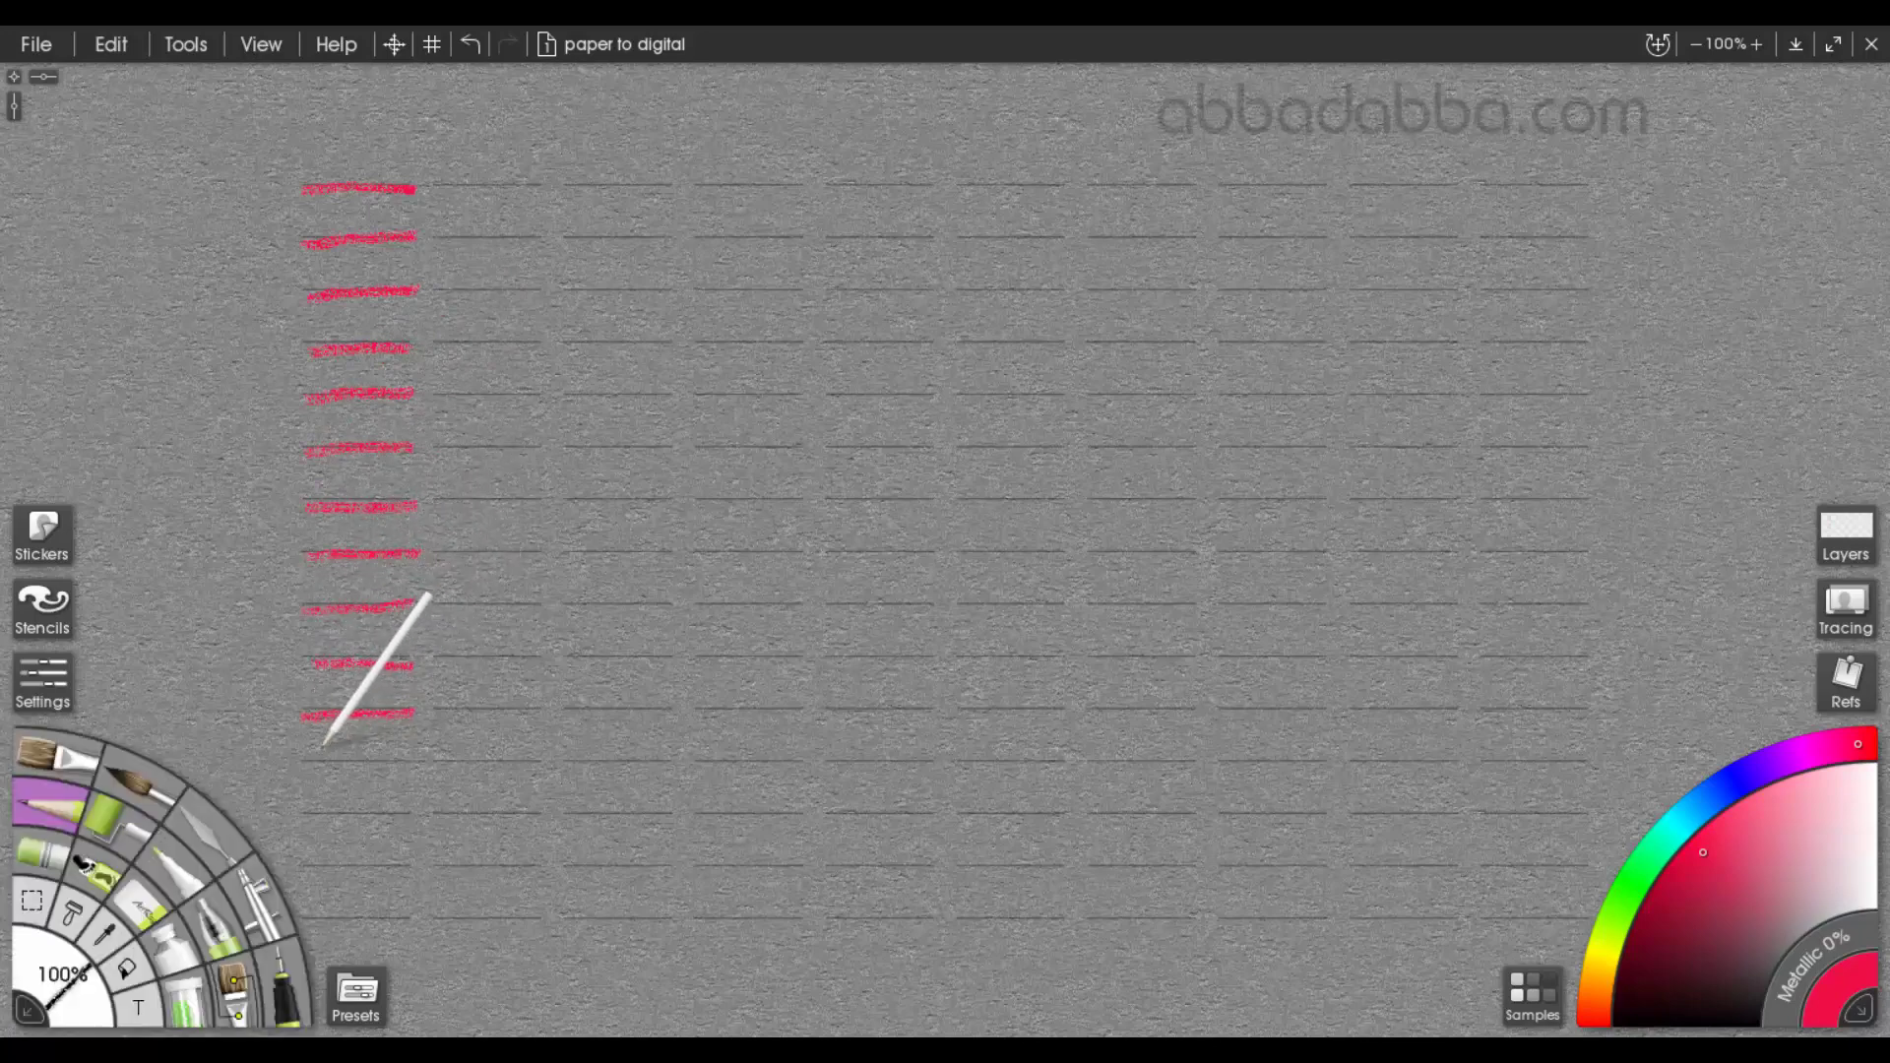
pyautogui.moveTo(309, 762); pyautogui.dragTo(412, 761)
pyautogui.moveTo(307, 817); pyautogui.dragTo(419, 813)
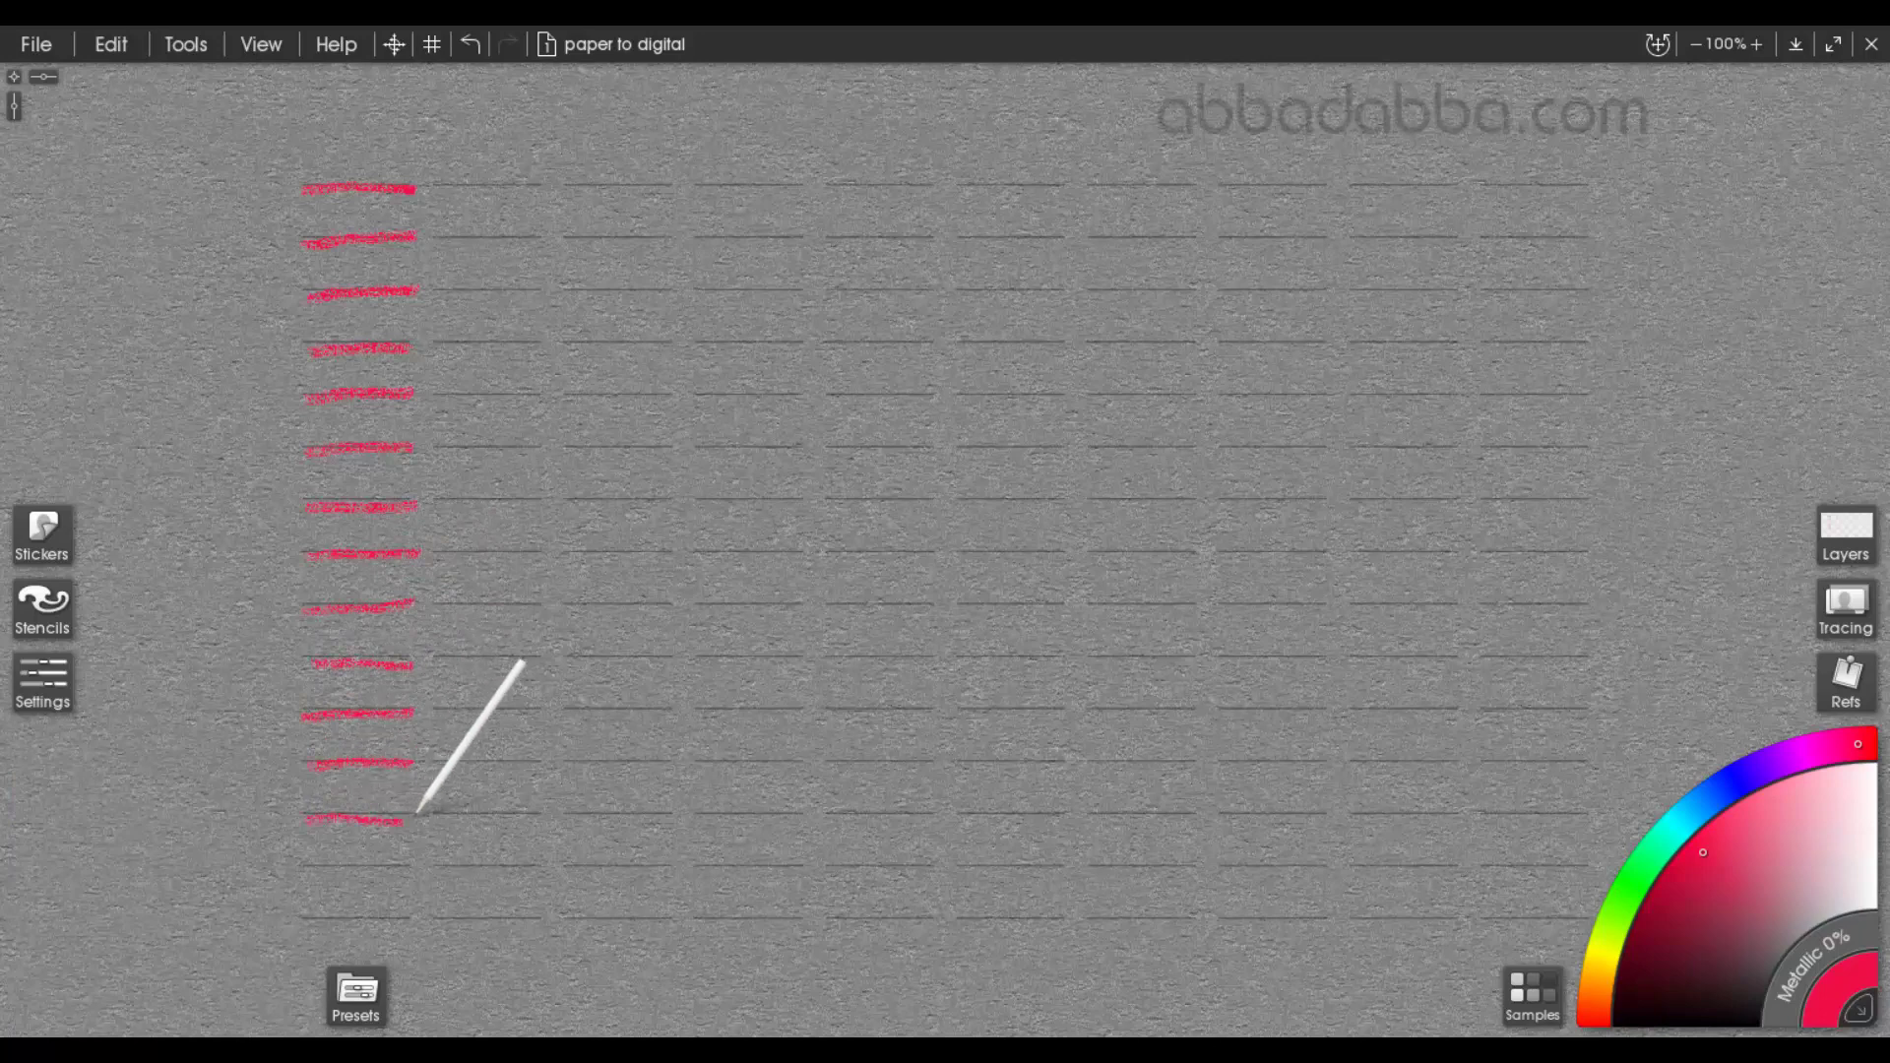
pyautogui.moveTo(308, 869); pyautogui.dragTo(417, 863)
pyautogui.moveTo(308, 923); pyautogui.dragTo(544, 920)
# Trace the second column of short inch lines in red from the bottom row up, undoing and redoing a poor stroke
pyautogui.moveTo(443, 871); pyautogui.dragTo(541, 869)
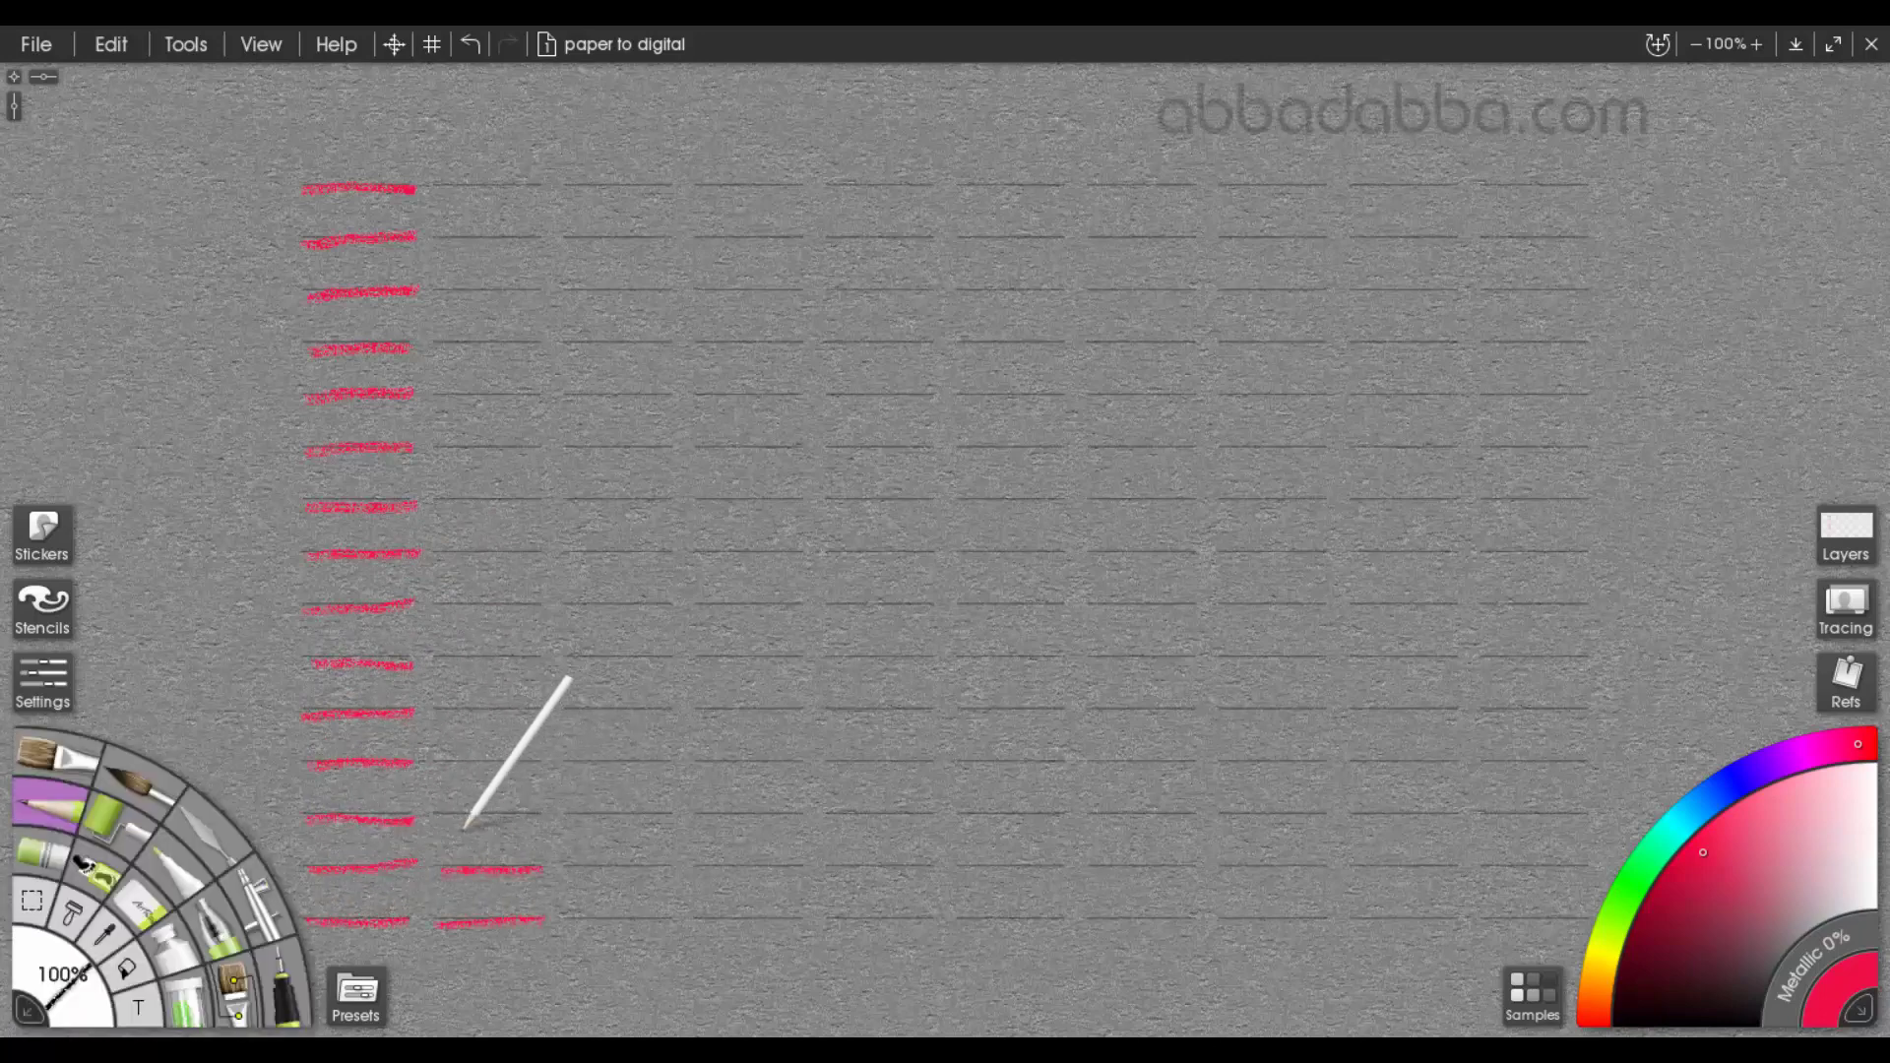
pyautogui.moveTo(440, 817); pyautogui.dragTo(545, 817)
pyautogui.moveTo(440, 766); pyautogui.dragTo(543, 765)
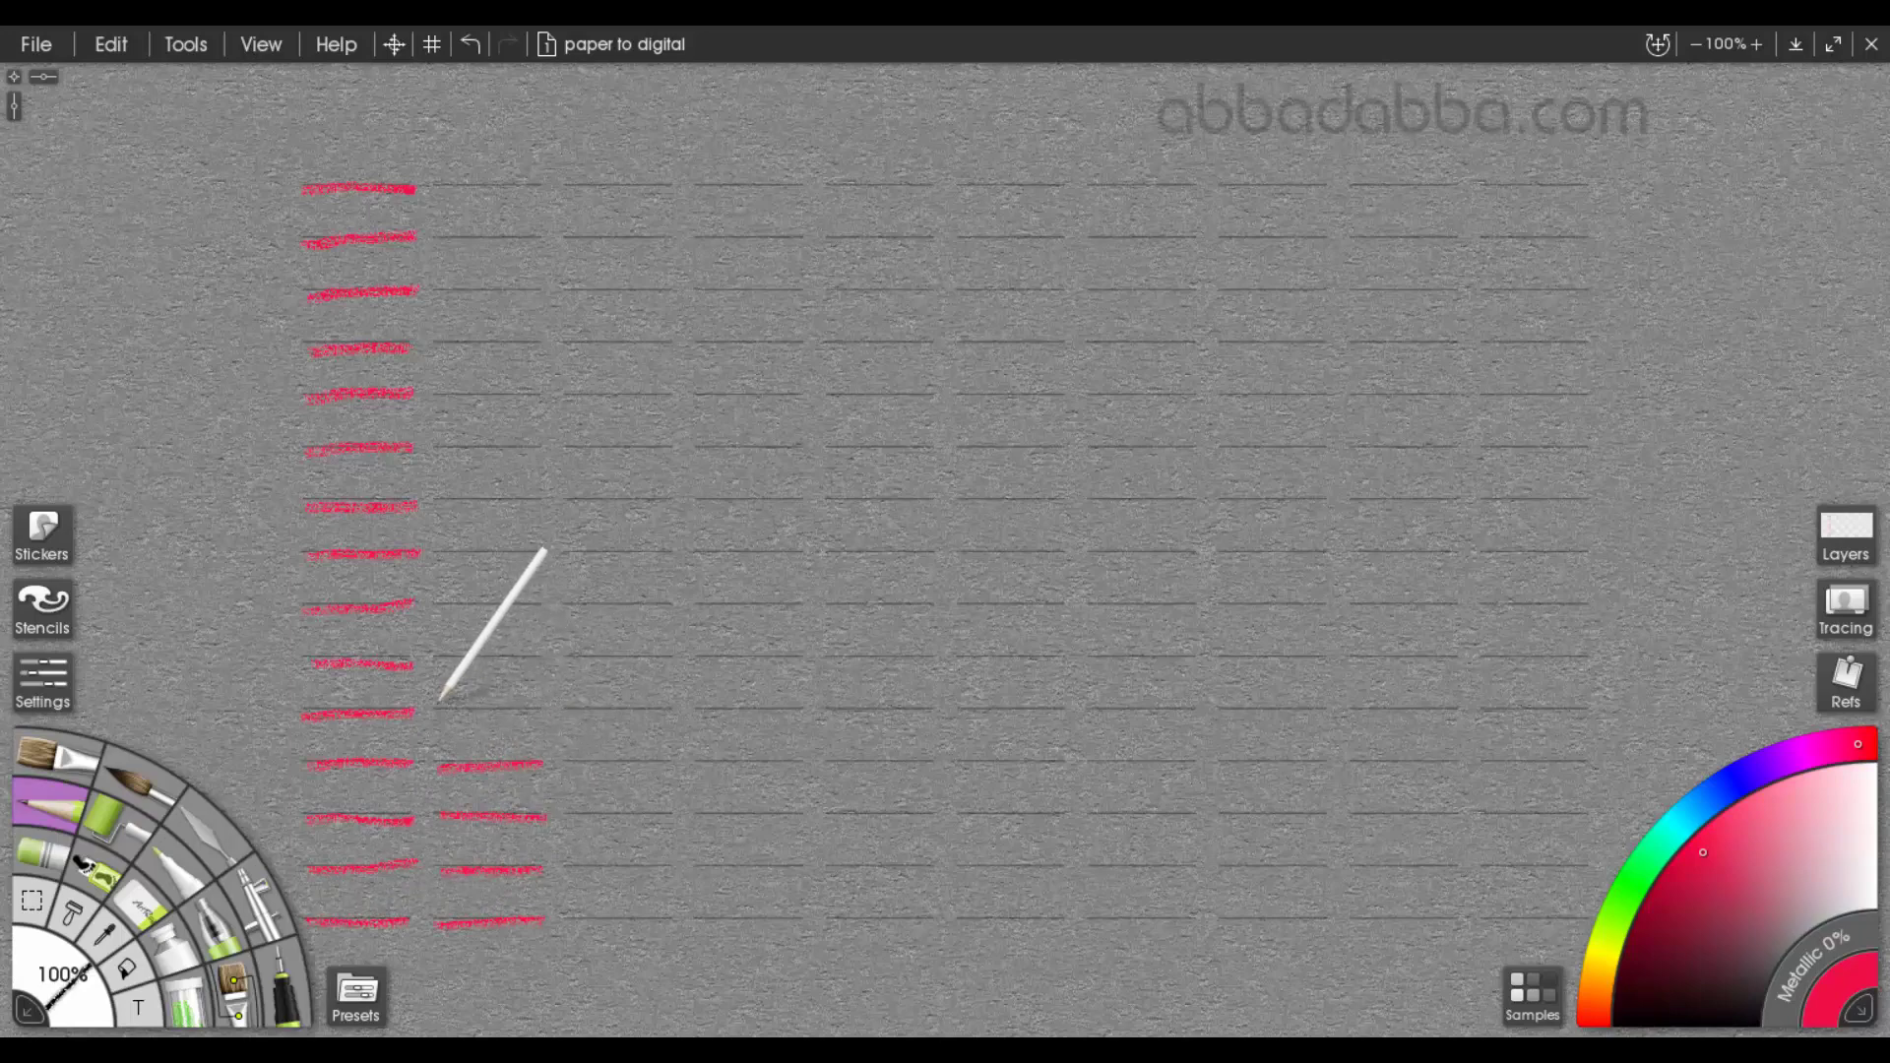
pyautogui.moveTo(436, 712); pyautogui.dragTo(540, 709)
pyautogui.moveTo(444, 661); pyautogui.dragTo(543, 659)
pyautogui.moveTo(439, 613); pyautogui.dragTo(545, 611)
pyautogui.moveTo(440, 558); pyautogui.dragTo(541, 557)
pyautogui.moveTo(439, 508); pyautogui.dragTo(542, 506)
pyautogui.moveTo(439, 451); pyautogui.dragTo(542, 450)
pyautogui.moveTo(442, 400); pyautogui.dragTo(555, 400)
pyautogui.moveTo(440, 345); pyautogui.dragTo(542, 338)
pyautogui.moveTo(440, 299); pyautogui.dragTo(504, 297)
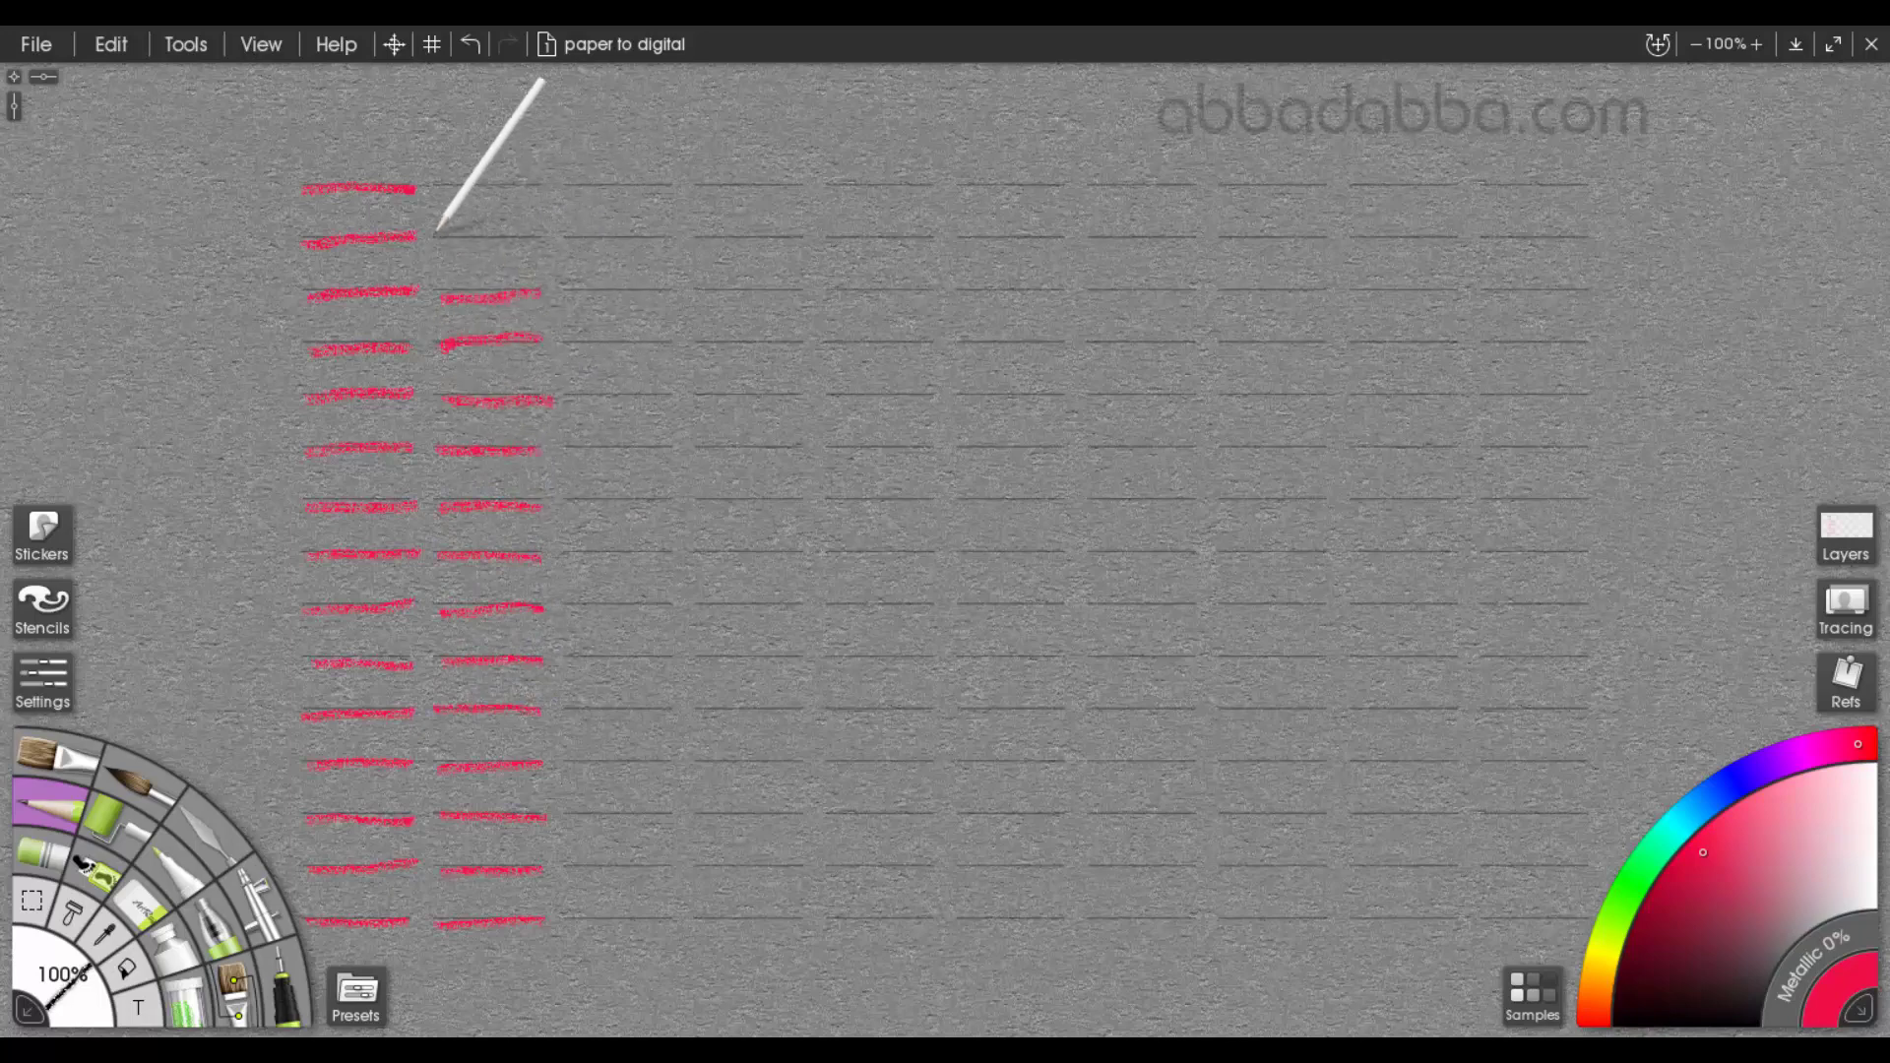
pyautogui.moveTo(437, 235); pyautogui.dragTo(536, 236)
pyautogui.moveTo(443, 184); pyautogui.dragTo(529, 182)
pyautogui.hotkey('ctrl', 'z')
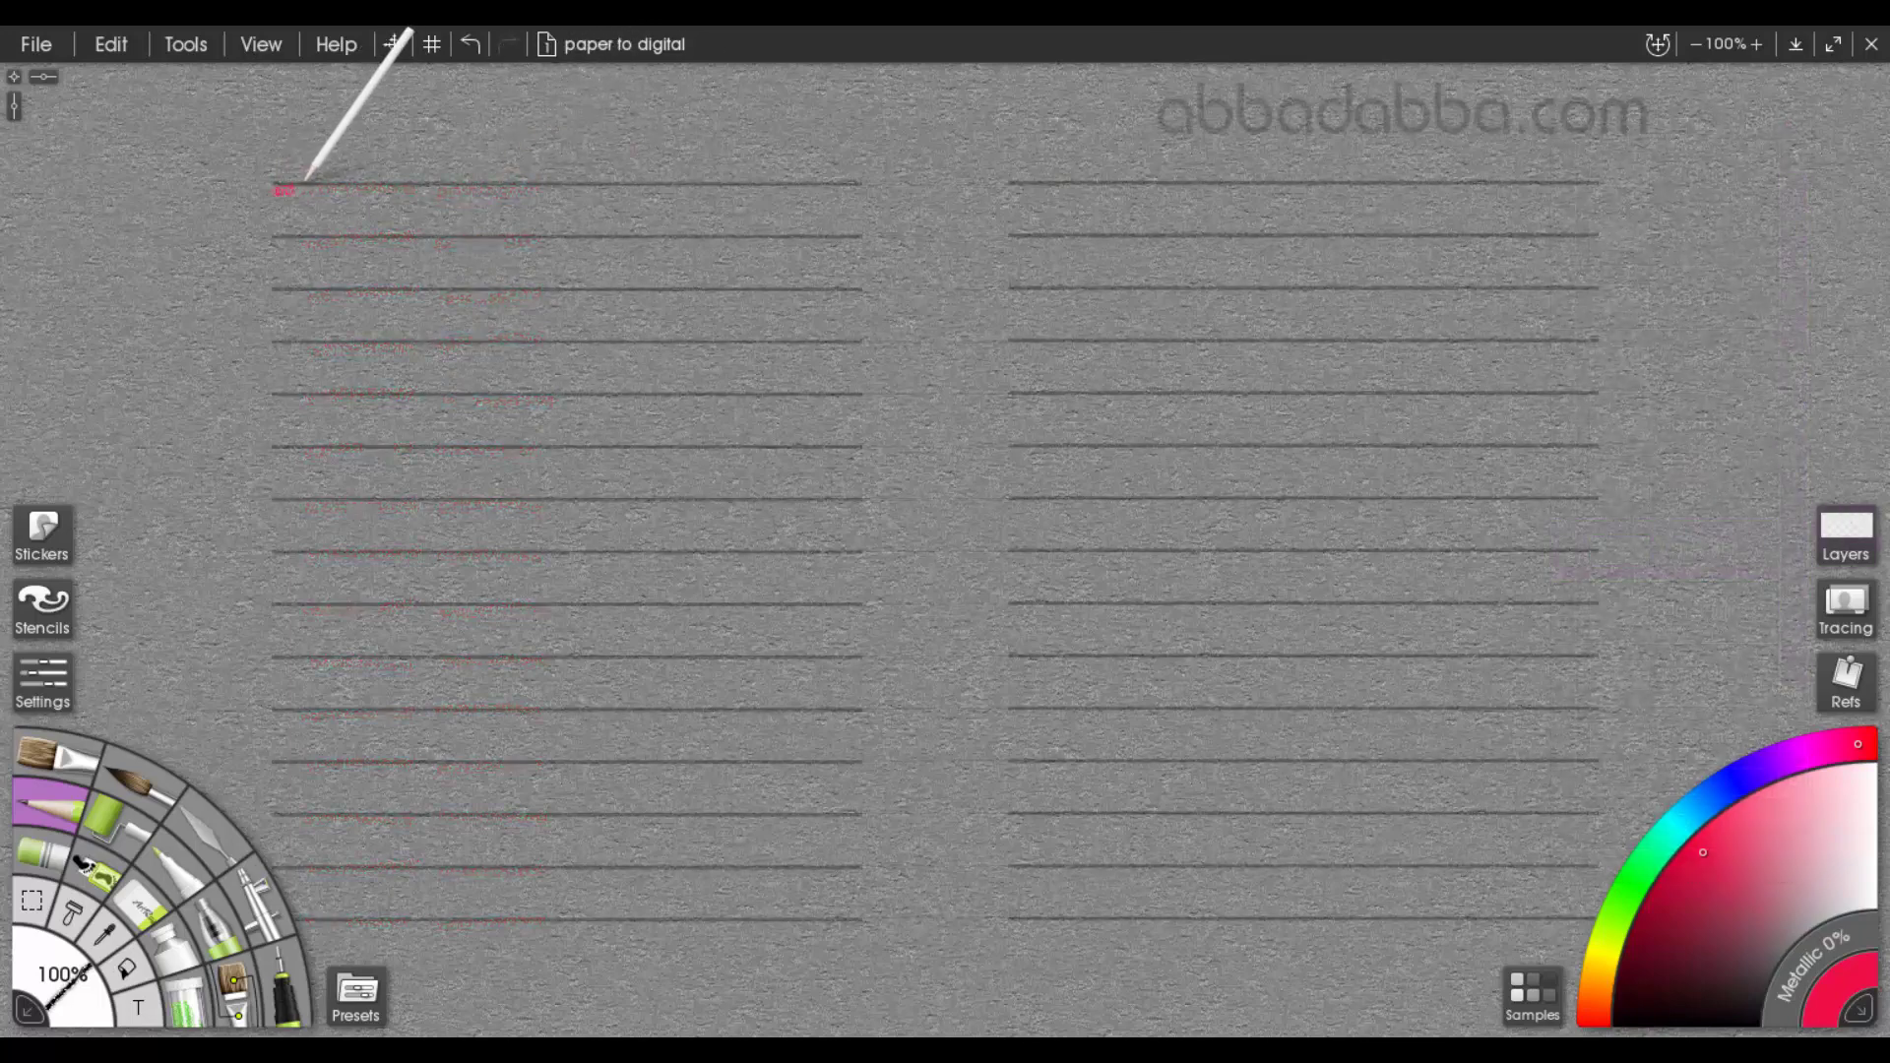
# On the half-width lines sheet, trace all fifteen lines of the first column in red, redrawing any faulty stroke
pyautogui.moveTo(306, 181); pyautogui.dragTo(866, 178)
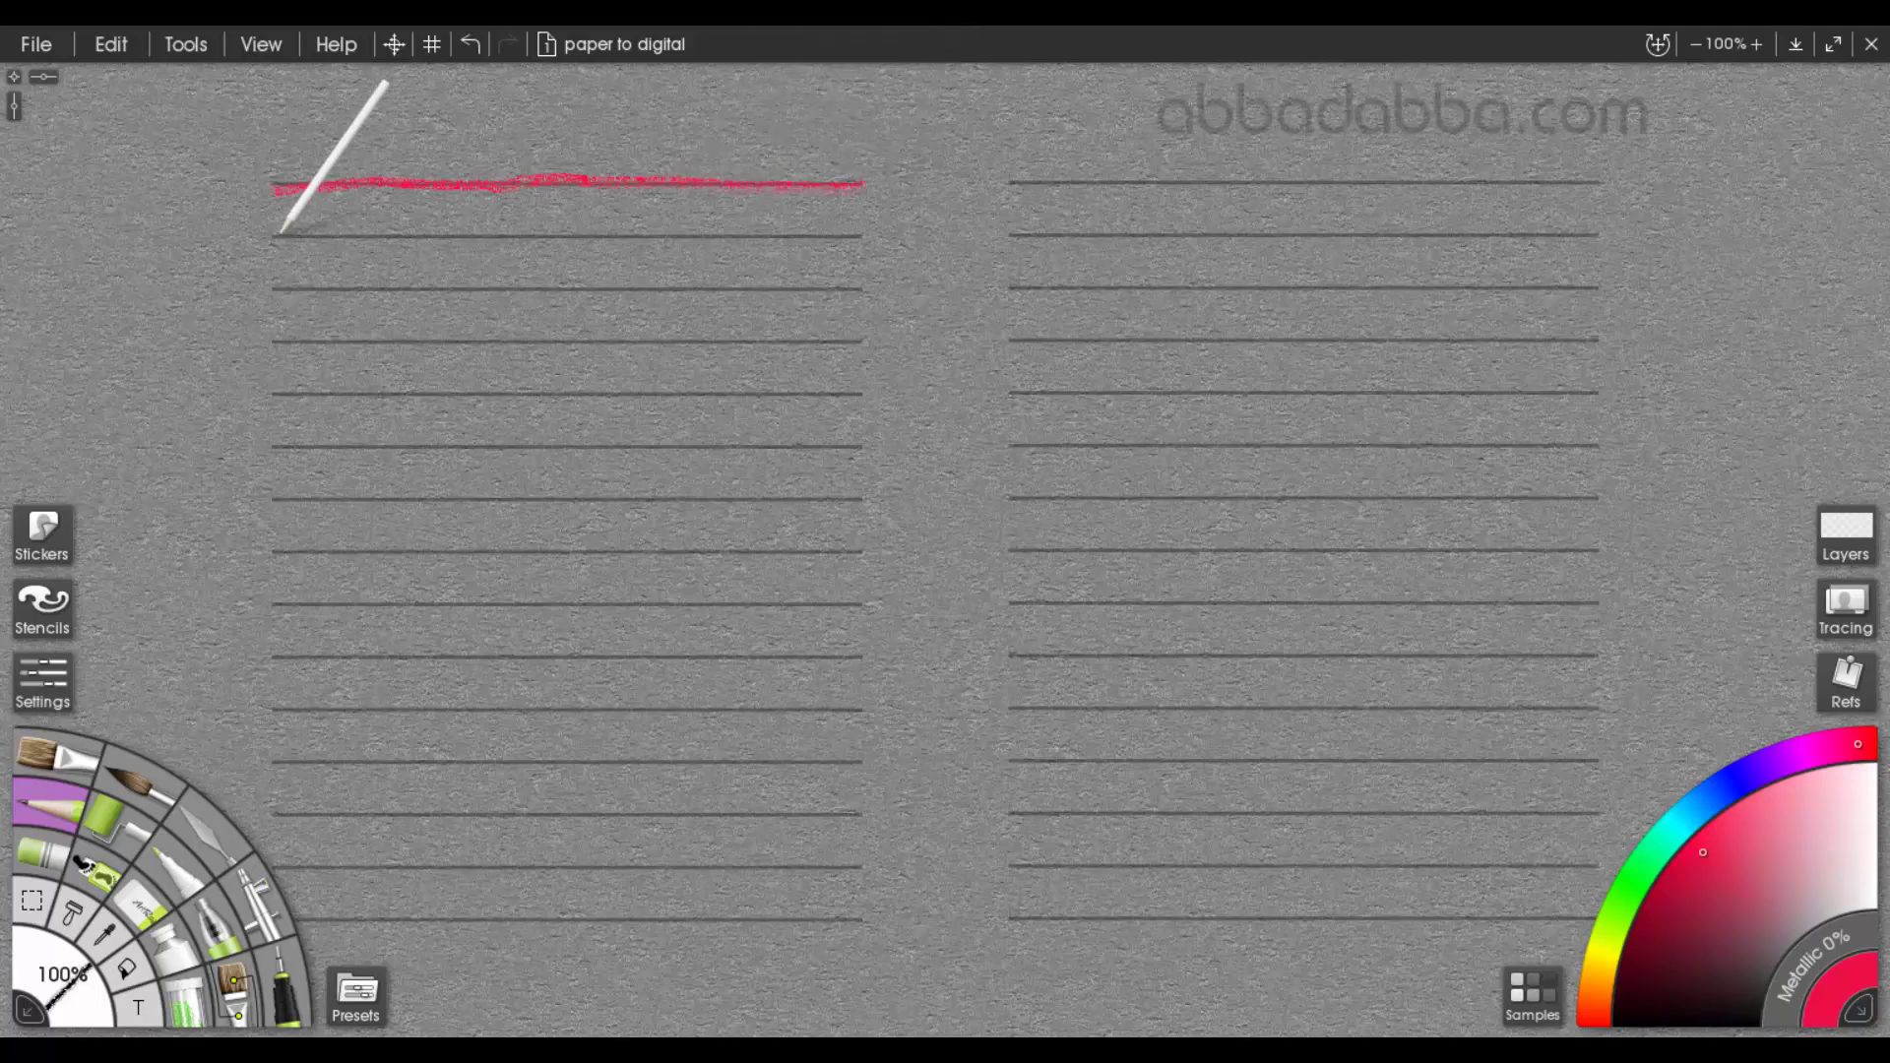
pyautogui.moveTo(279, 234); pyautogui.dragTo(864, 231)
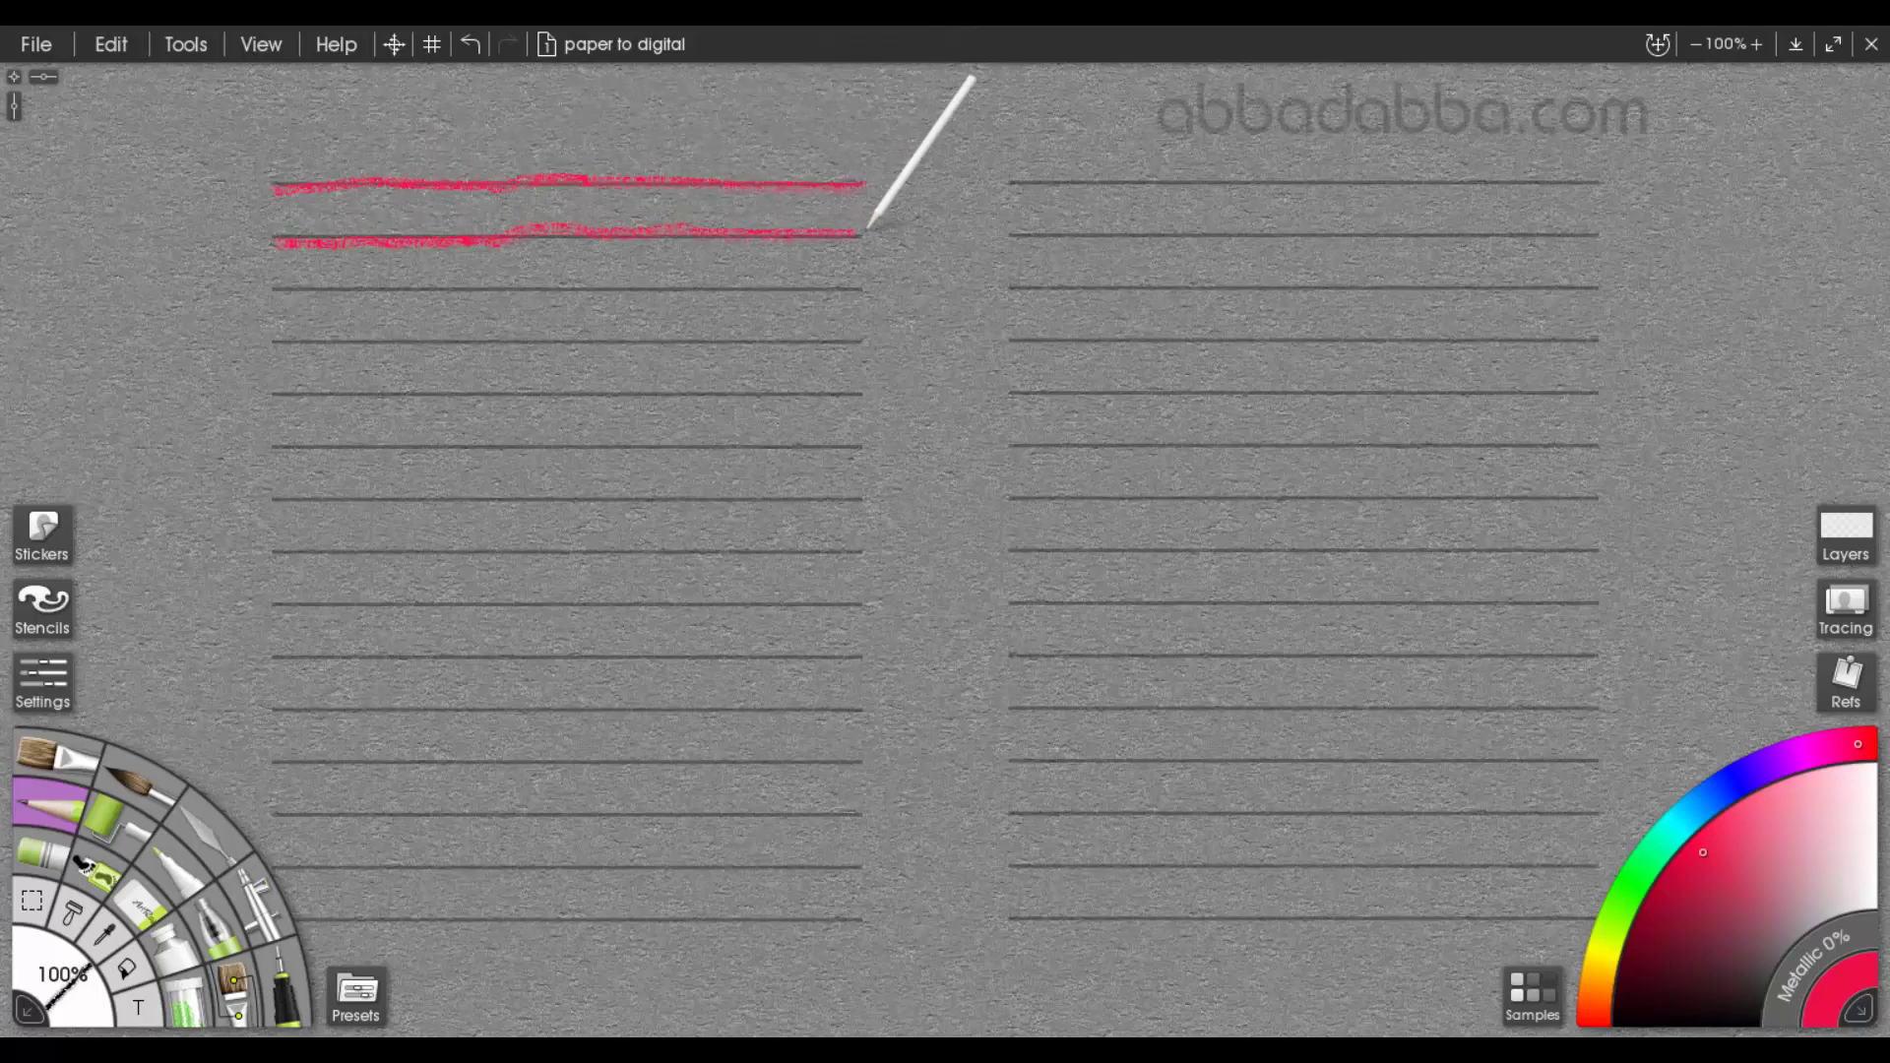
pyautogui.moveTo(284, 297); pyautogui.dragTo(866, 282)
pyautogui.moveTo(343, 341); pyautogui.dragTo(867, 337)
pyautogui.moveTo(282, 396); pyautogui.dragTo(839, 390)
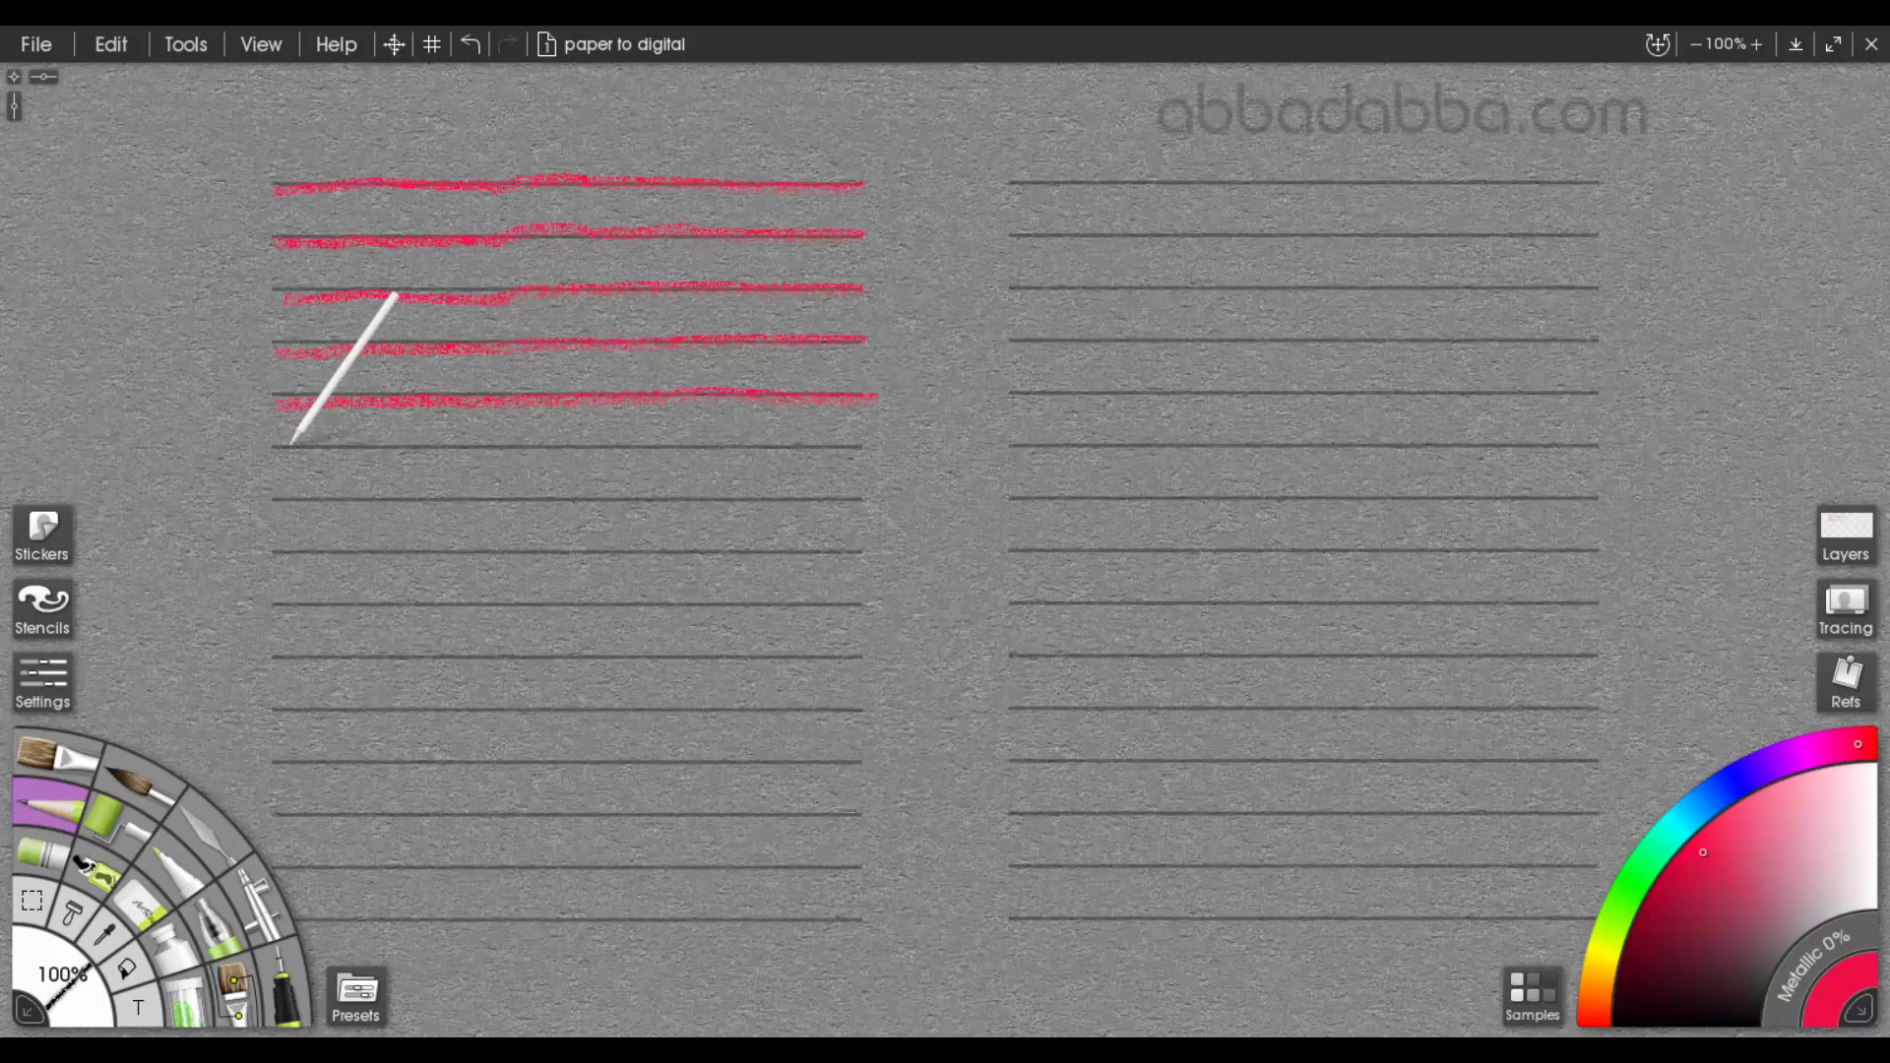
pyautogui.moveTo(292, 445); pyautogui.dragTo(866, 448)
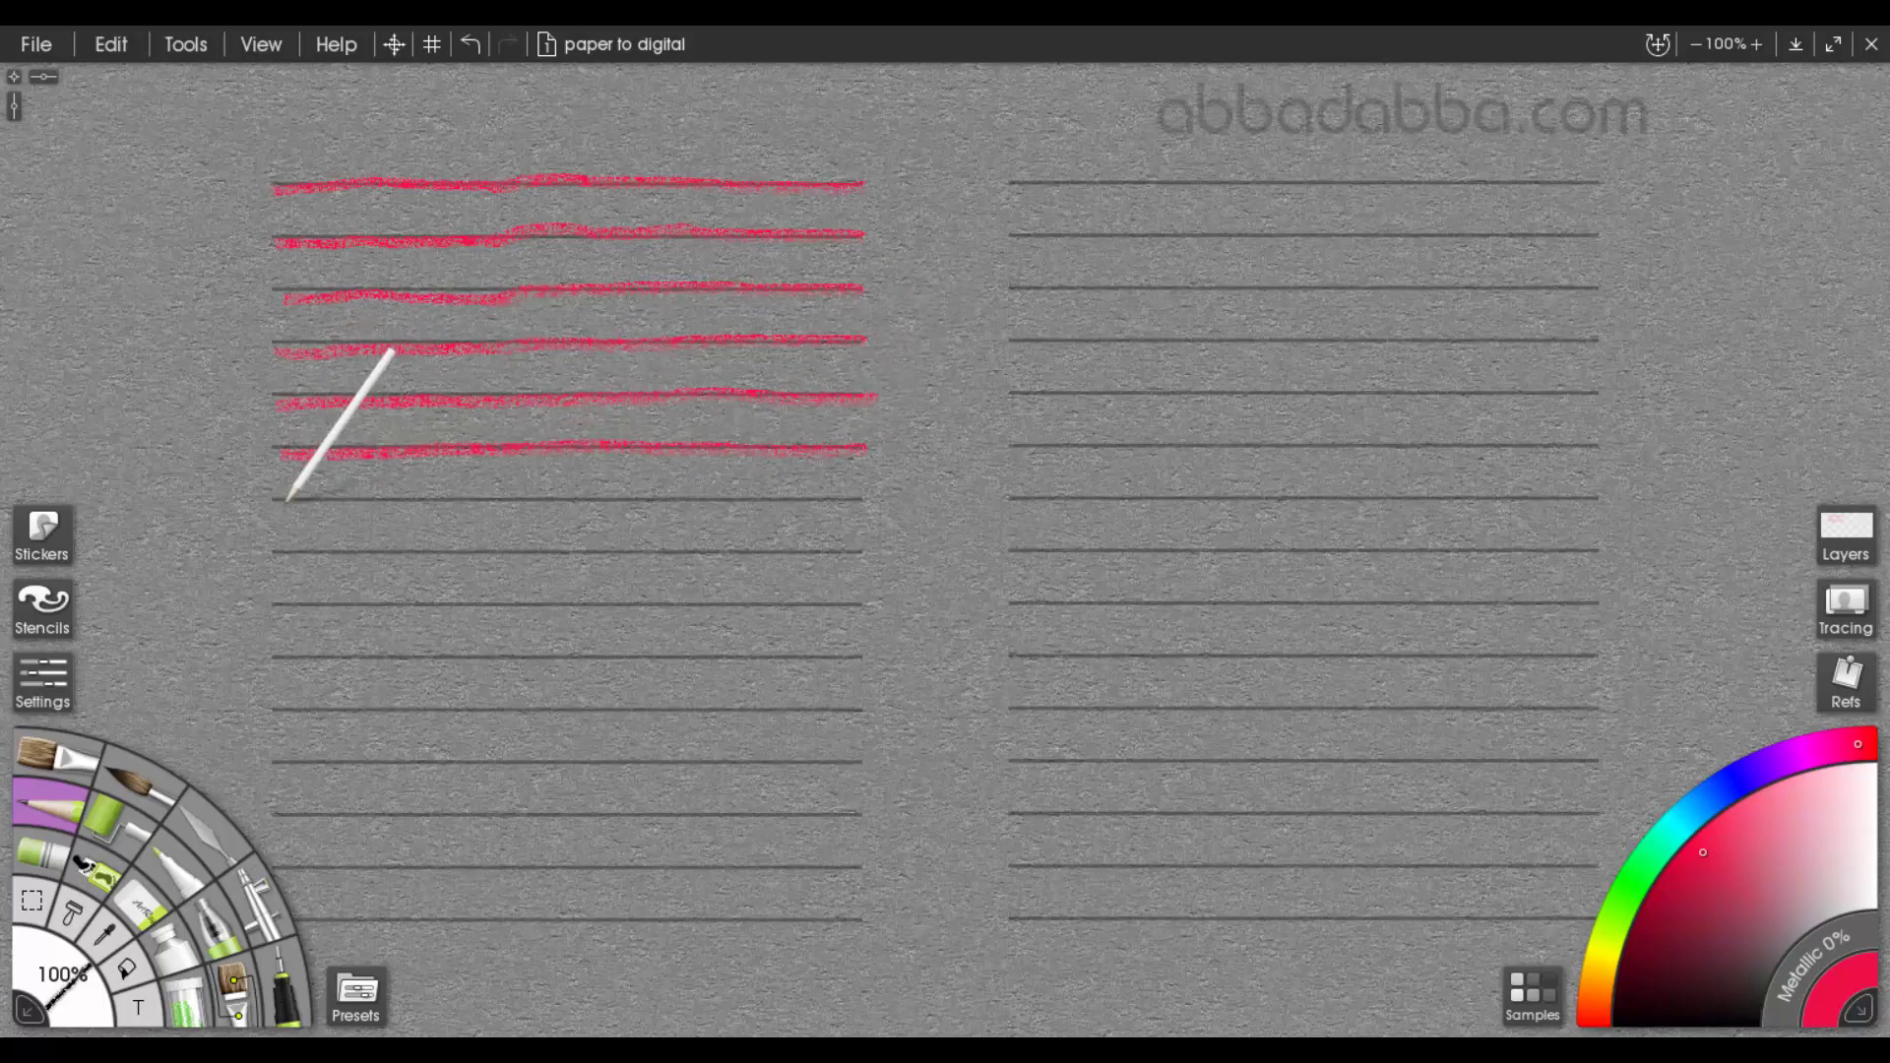
pyautogui.moveTo(287, 502); pyautogui.dragTo(871, 497)
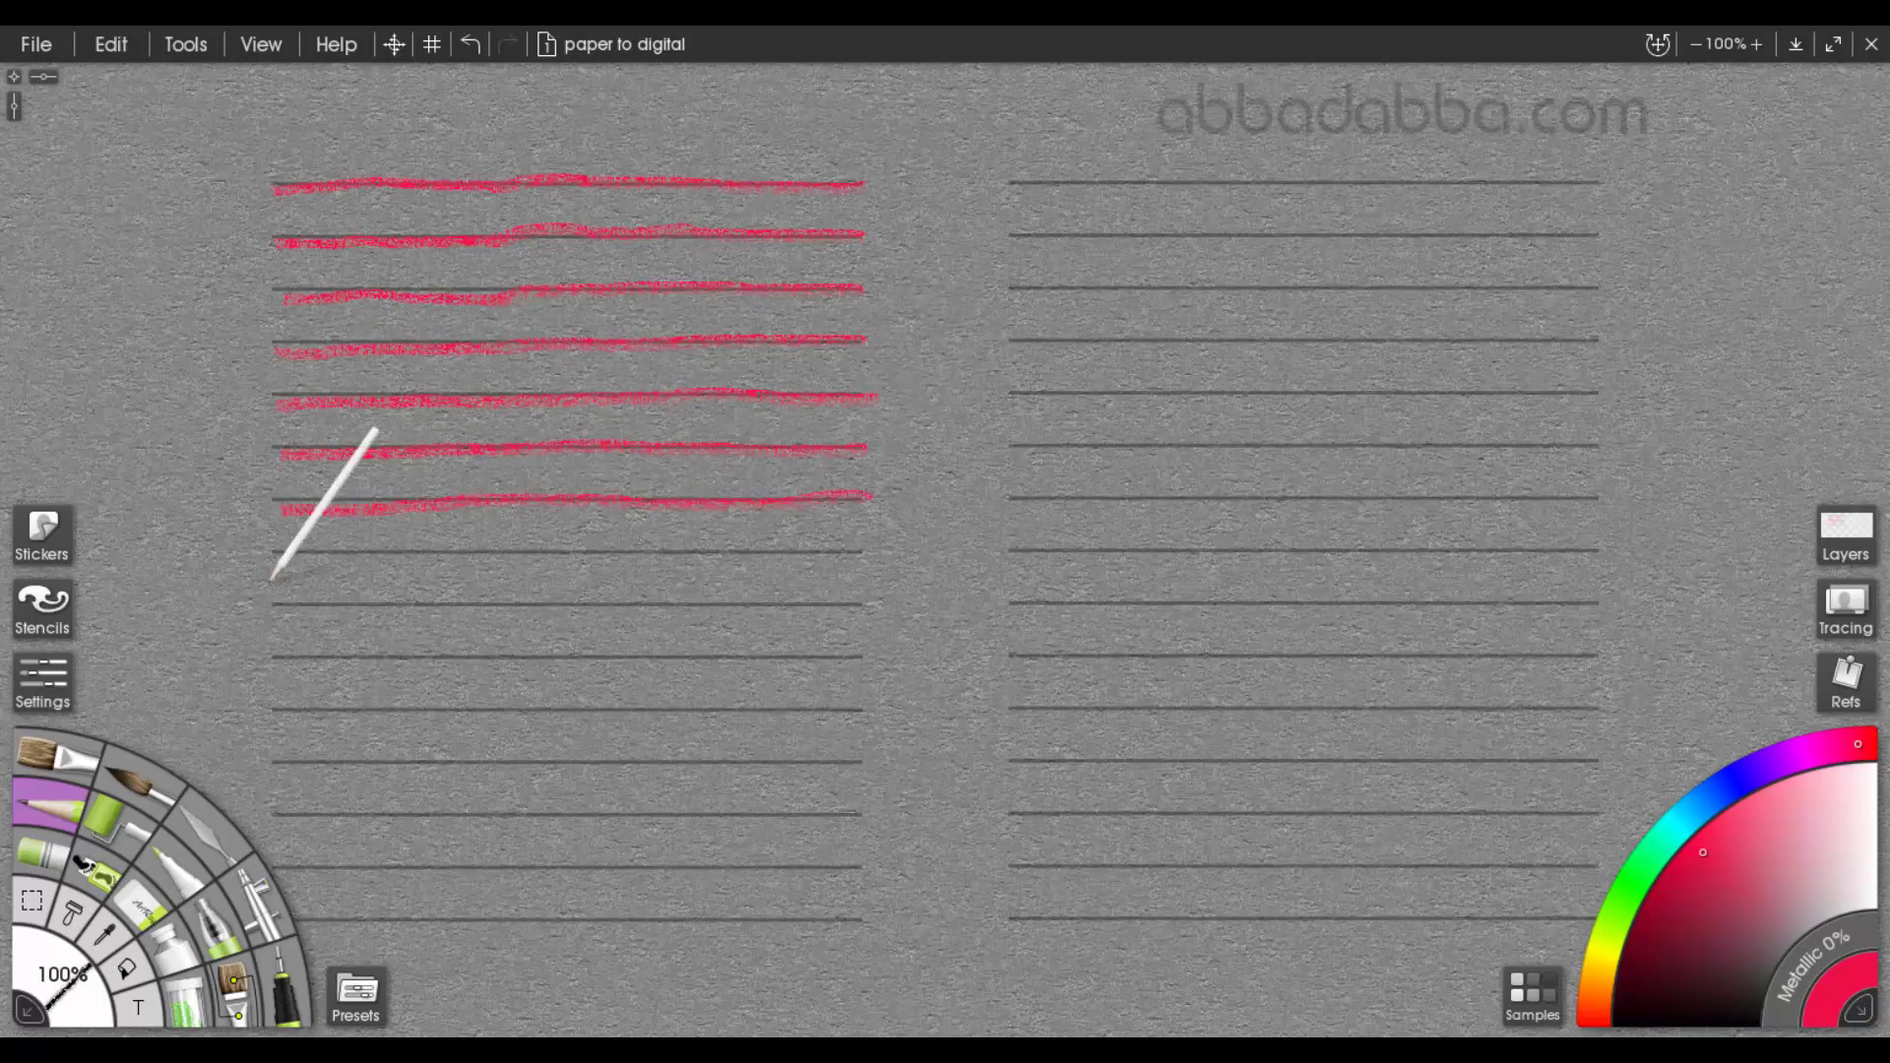
pyautogui.moveTo(302, 548); pyautogui.dragTo(825, 546)
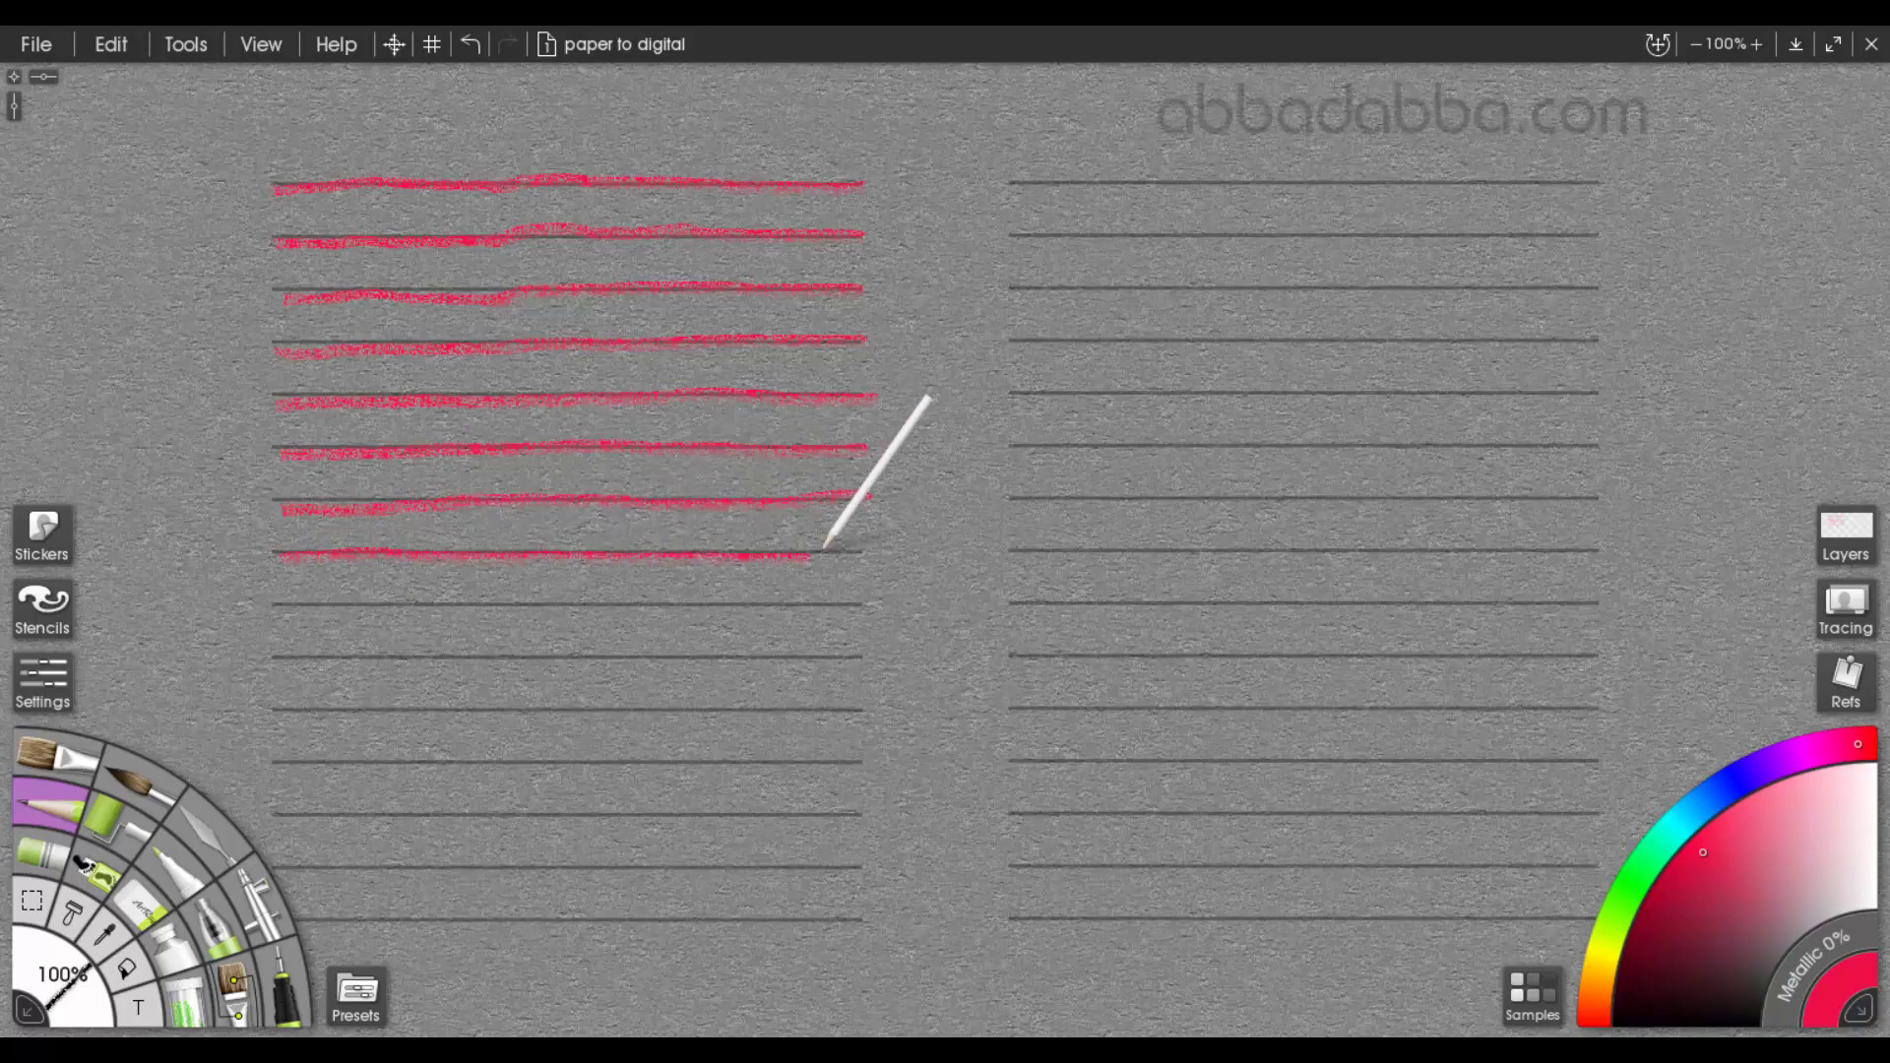
pyautogui.moveTo(311, 597); pyautogui.dragTo(780, 597)
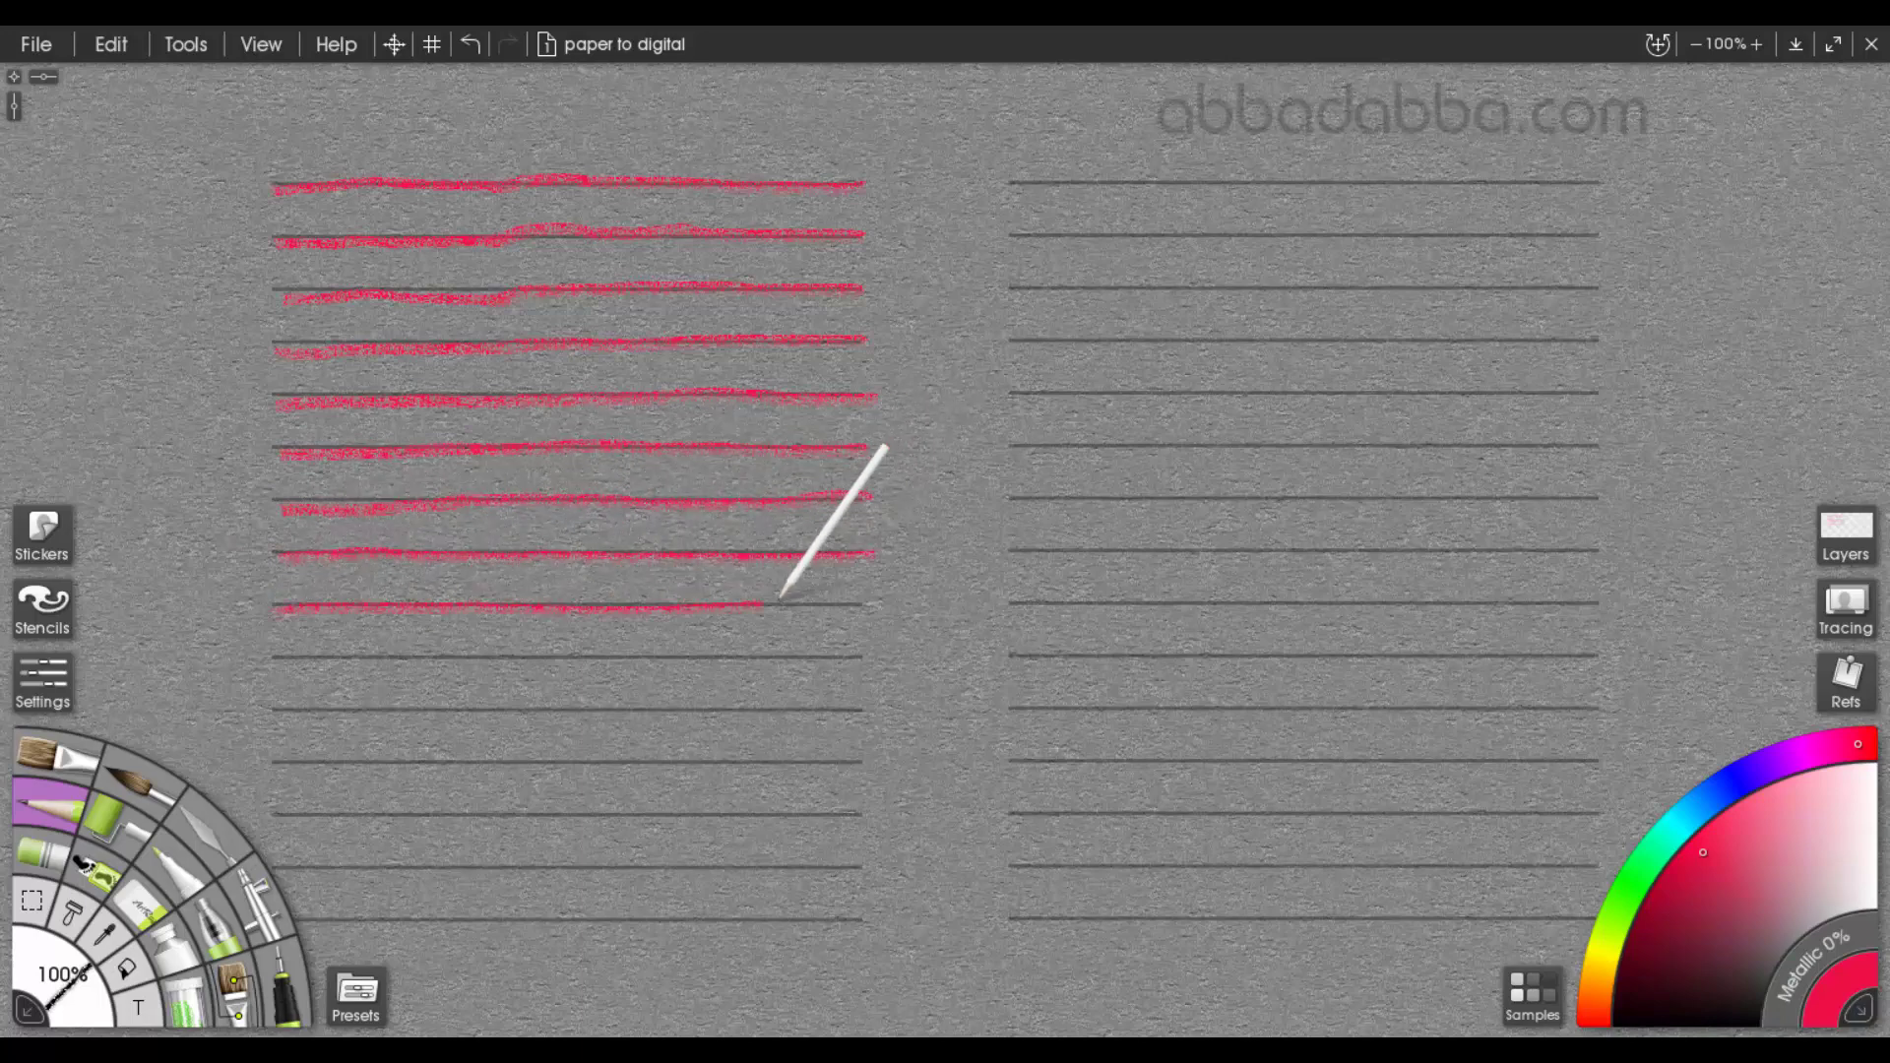
pyautogui.moveTo(300, 657); pyautogui.dragTo(874, 650)
pyautogui.moveTo(317, 706); pyautogui.dragTo(876, 704)
pyautogui.moveTo(287, 759); pyautogui.dragTo(866, 761)
pyautogui.moveTo(282, 813); pyautogui.dragTo(867, 811)
pyautogui.moveTo(279, 868); pyautogui.dragTo(295, 862)
pyautogui.hotkey('ctrl', 'z')
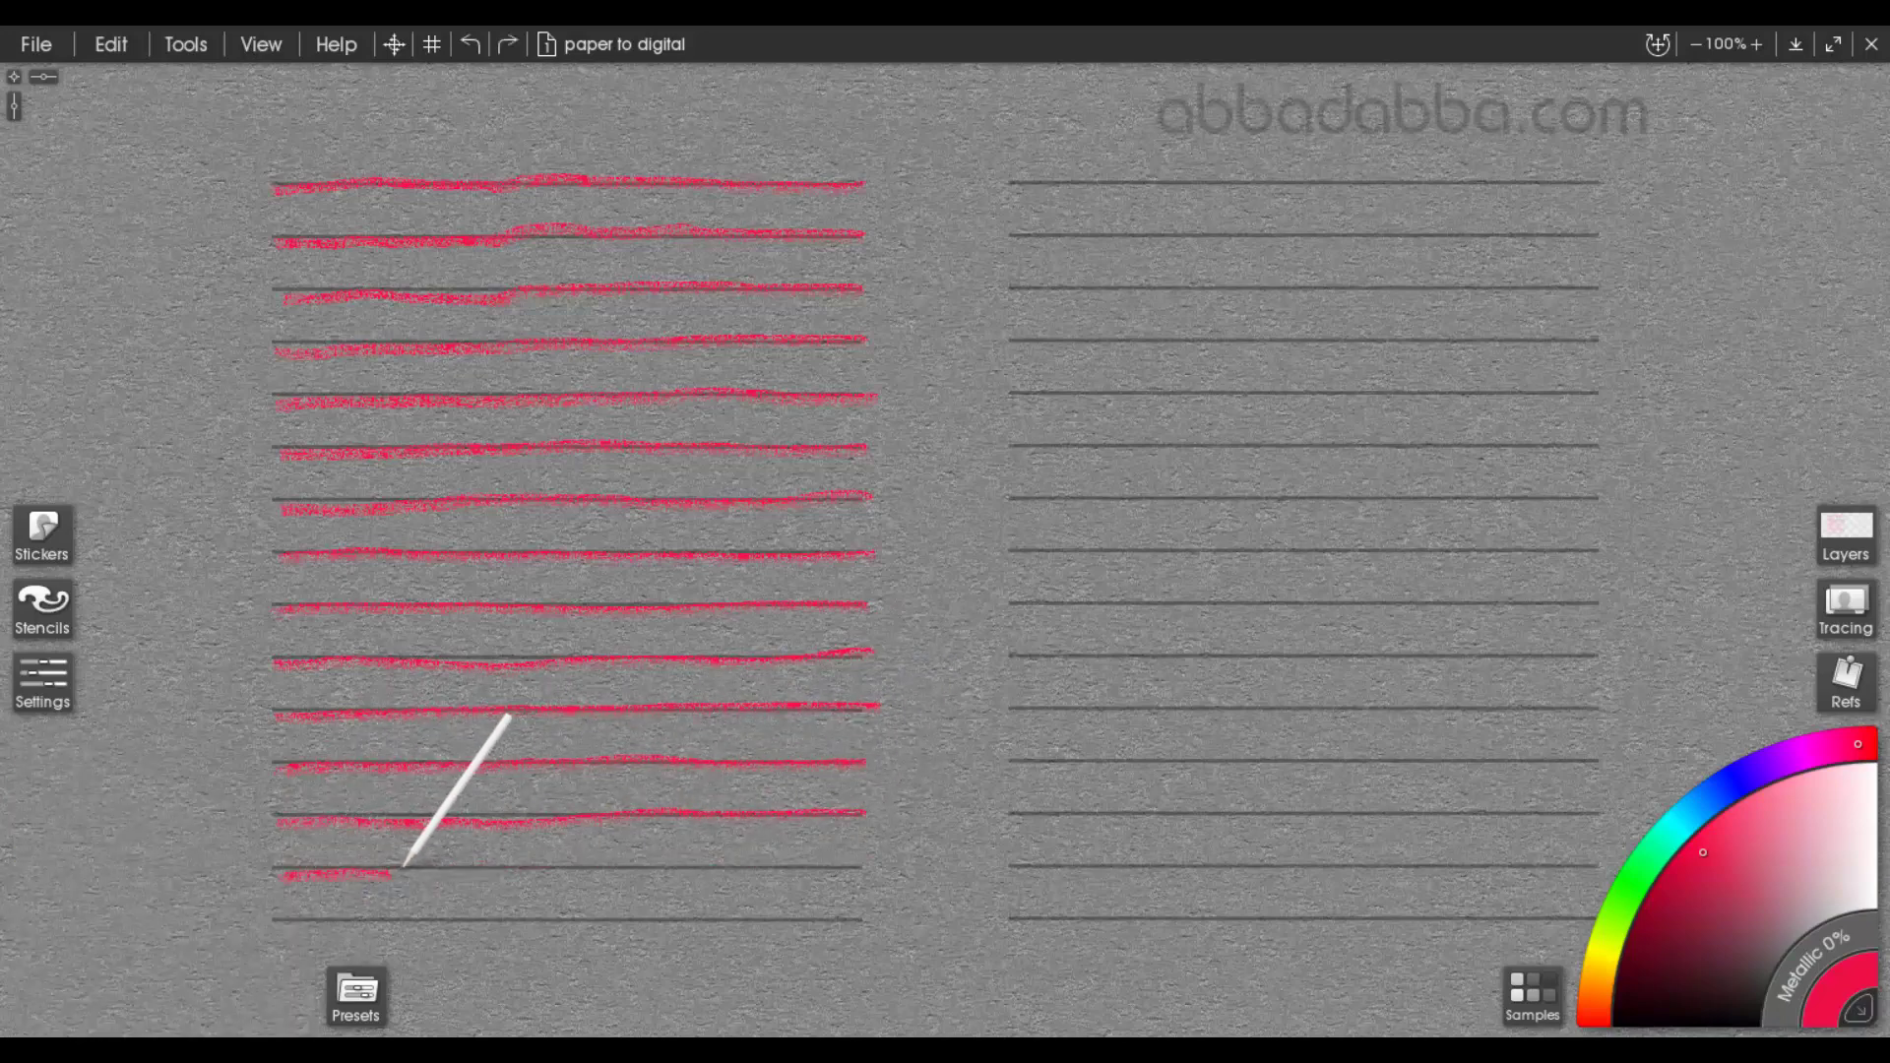
pyautogui.moveTo(280, 872)
pyautogui.mouseDown()
pyautogui.moveTo(874, 866)
pyautogui.moveTo(785, 921)
pyautogui.moveTo(291, 923)
pyautogui.mouseUp()
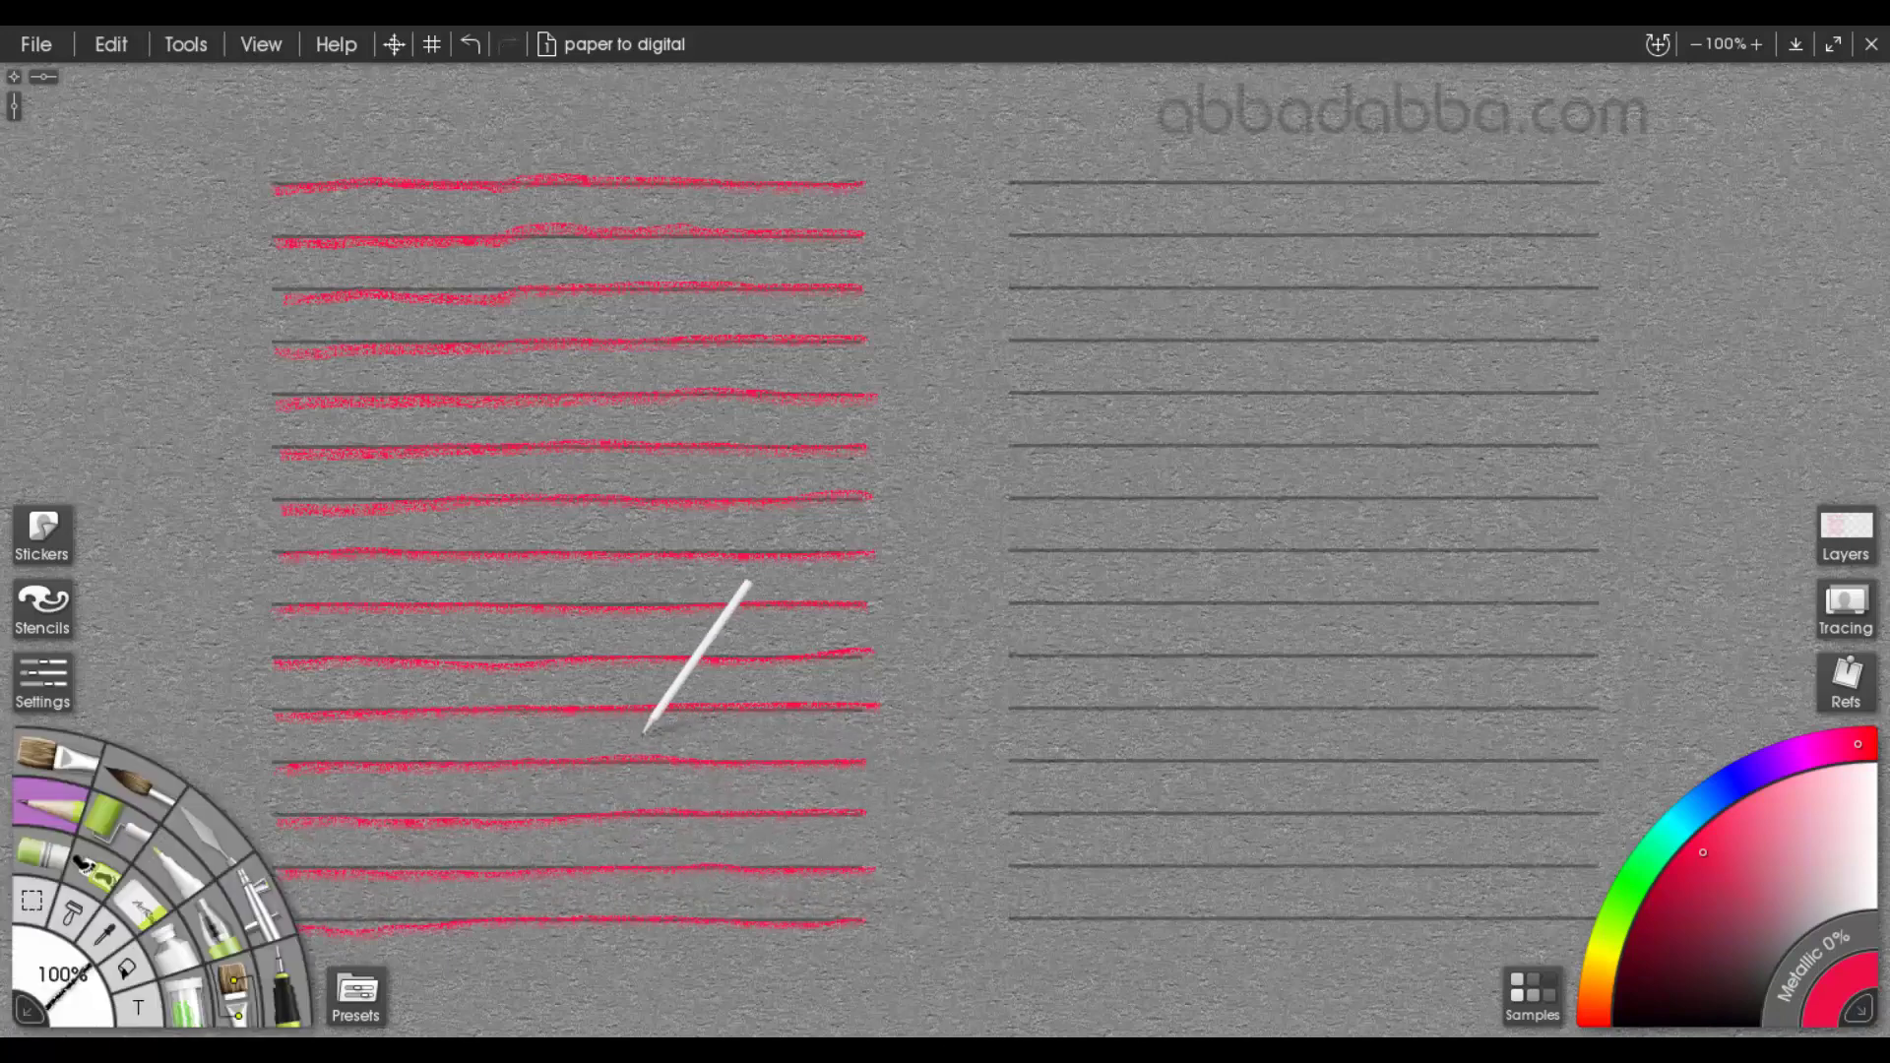
# Switch to the 3 lines full practice sheet and trace its upper eight full-width lines in red
pyautogui.click(1849, 533)
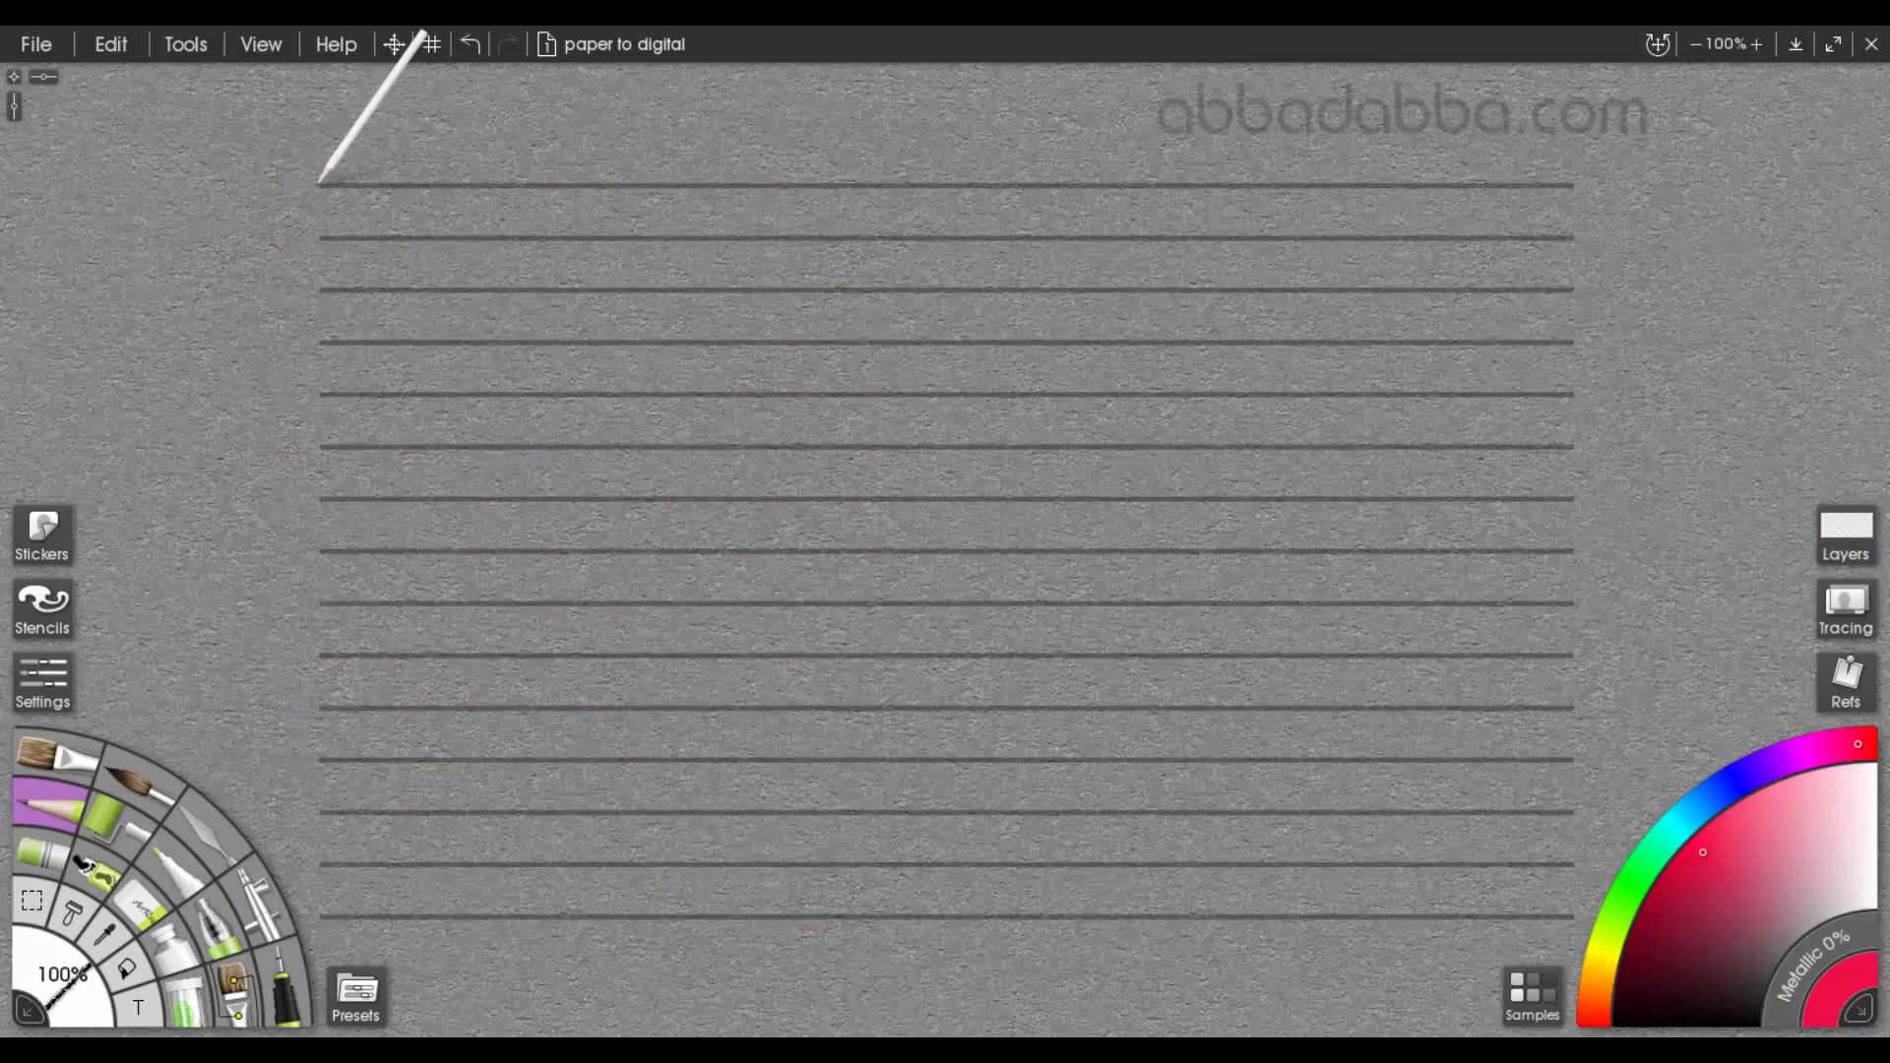
pyautogui.moveTo(322, 185); pyautogui.dragTo(474, 181)
pyautogui.moveTo(662, 179); pyautogui.dragTo(1607, 178)
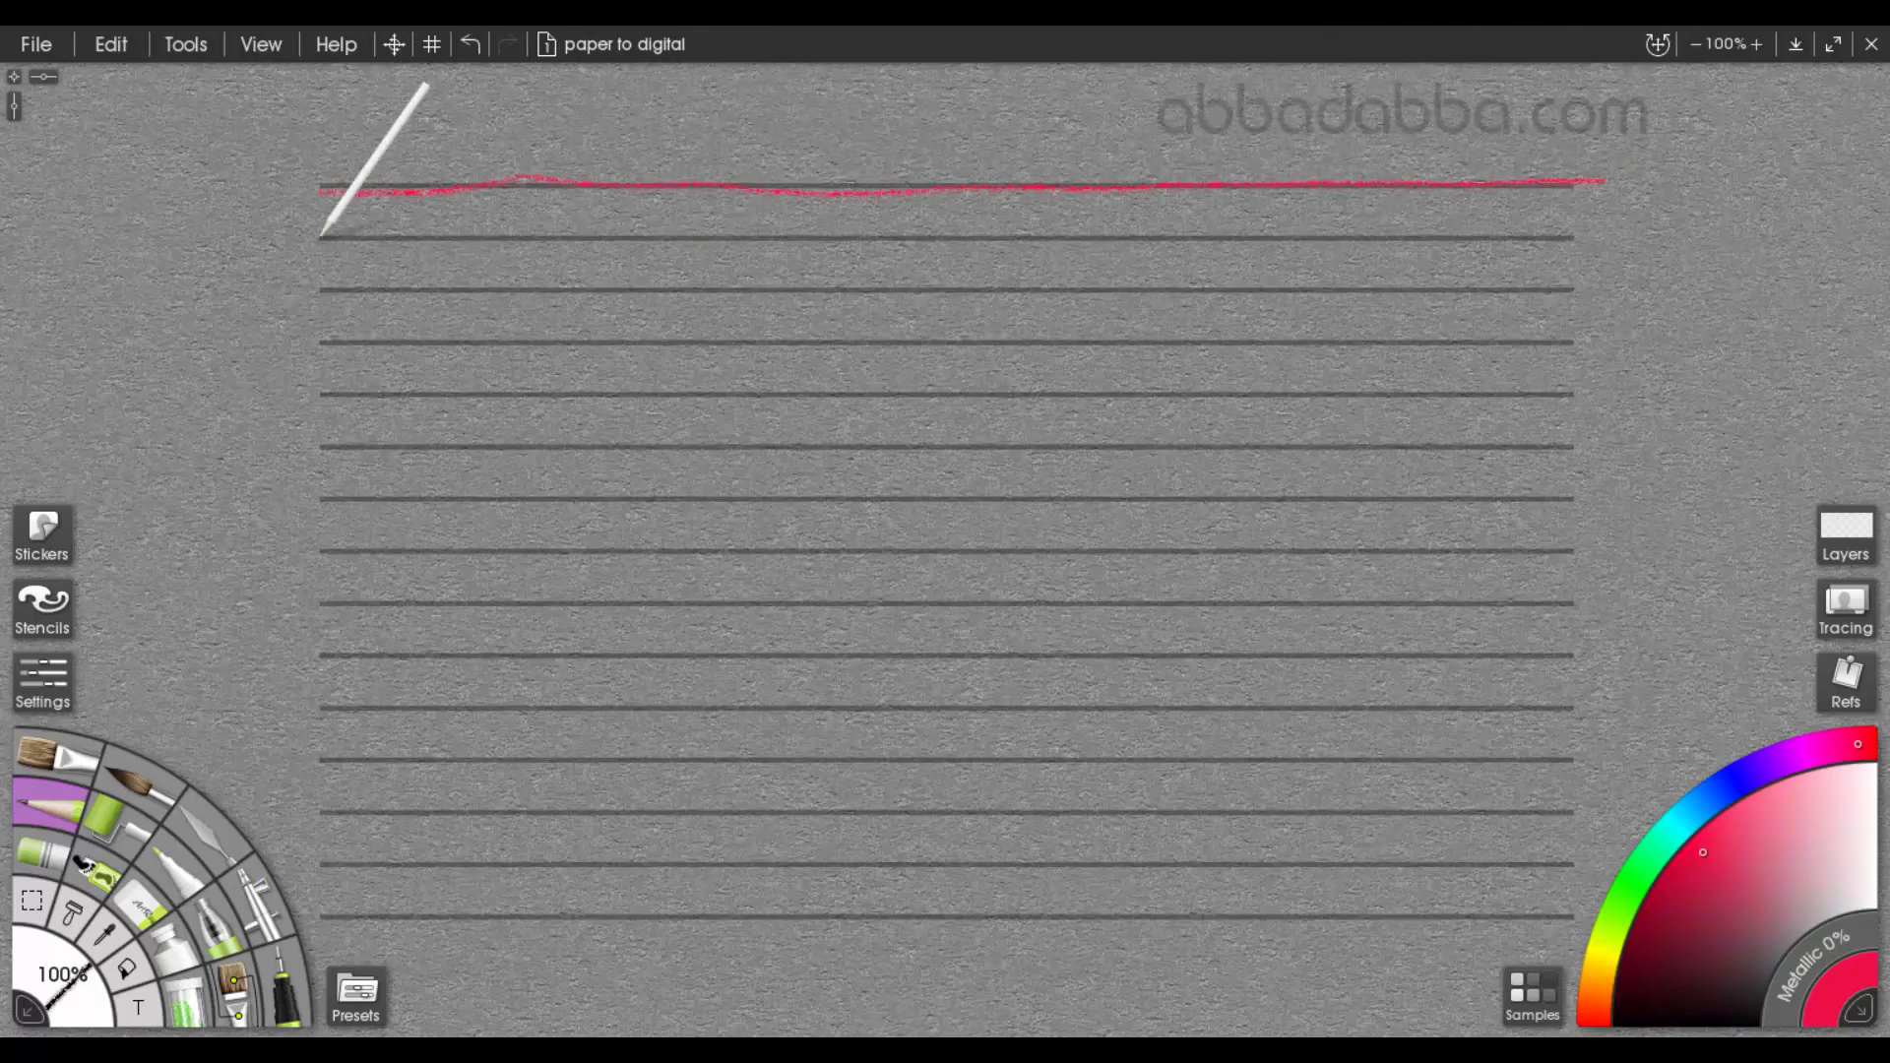
pyautogui.moveTo(323, 237); pyautogui.dragTo(1603, 235)
pyautogui.moveTo(333, 288)
pyautogui.mouseDown()
pyautogui.moveTo(1089, 271)
pyautogui.moveTo(1574, 294)
pyautogui.mouseUp()
pyautogui.moveTo(333, 342); pyautogui.dragTo(1557, 342)
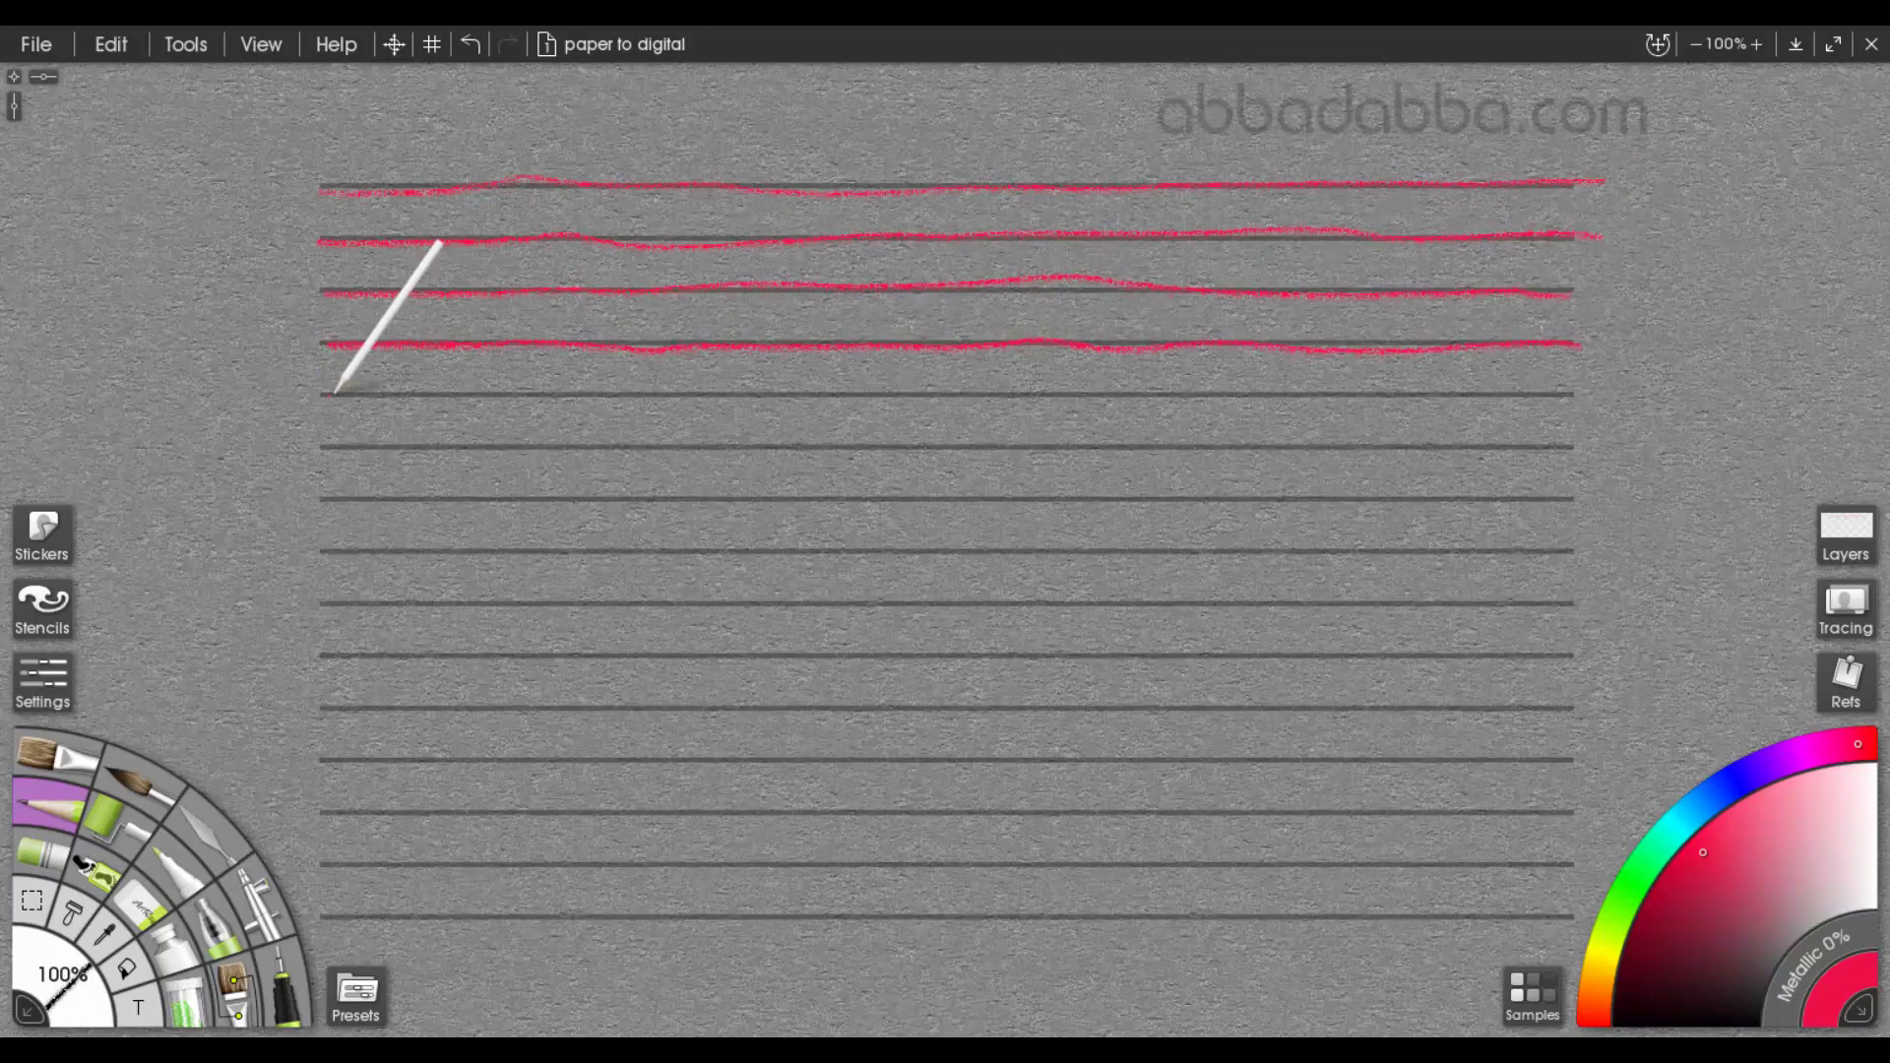
pyautogui.moveTo(335, 392); pyautogui.dragTo(468, 391)
pyautogui.moveTo(674, 391); pyautogui.dragTo(1593, 399)
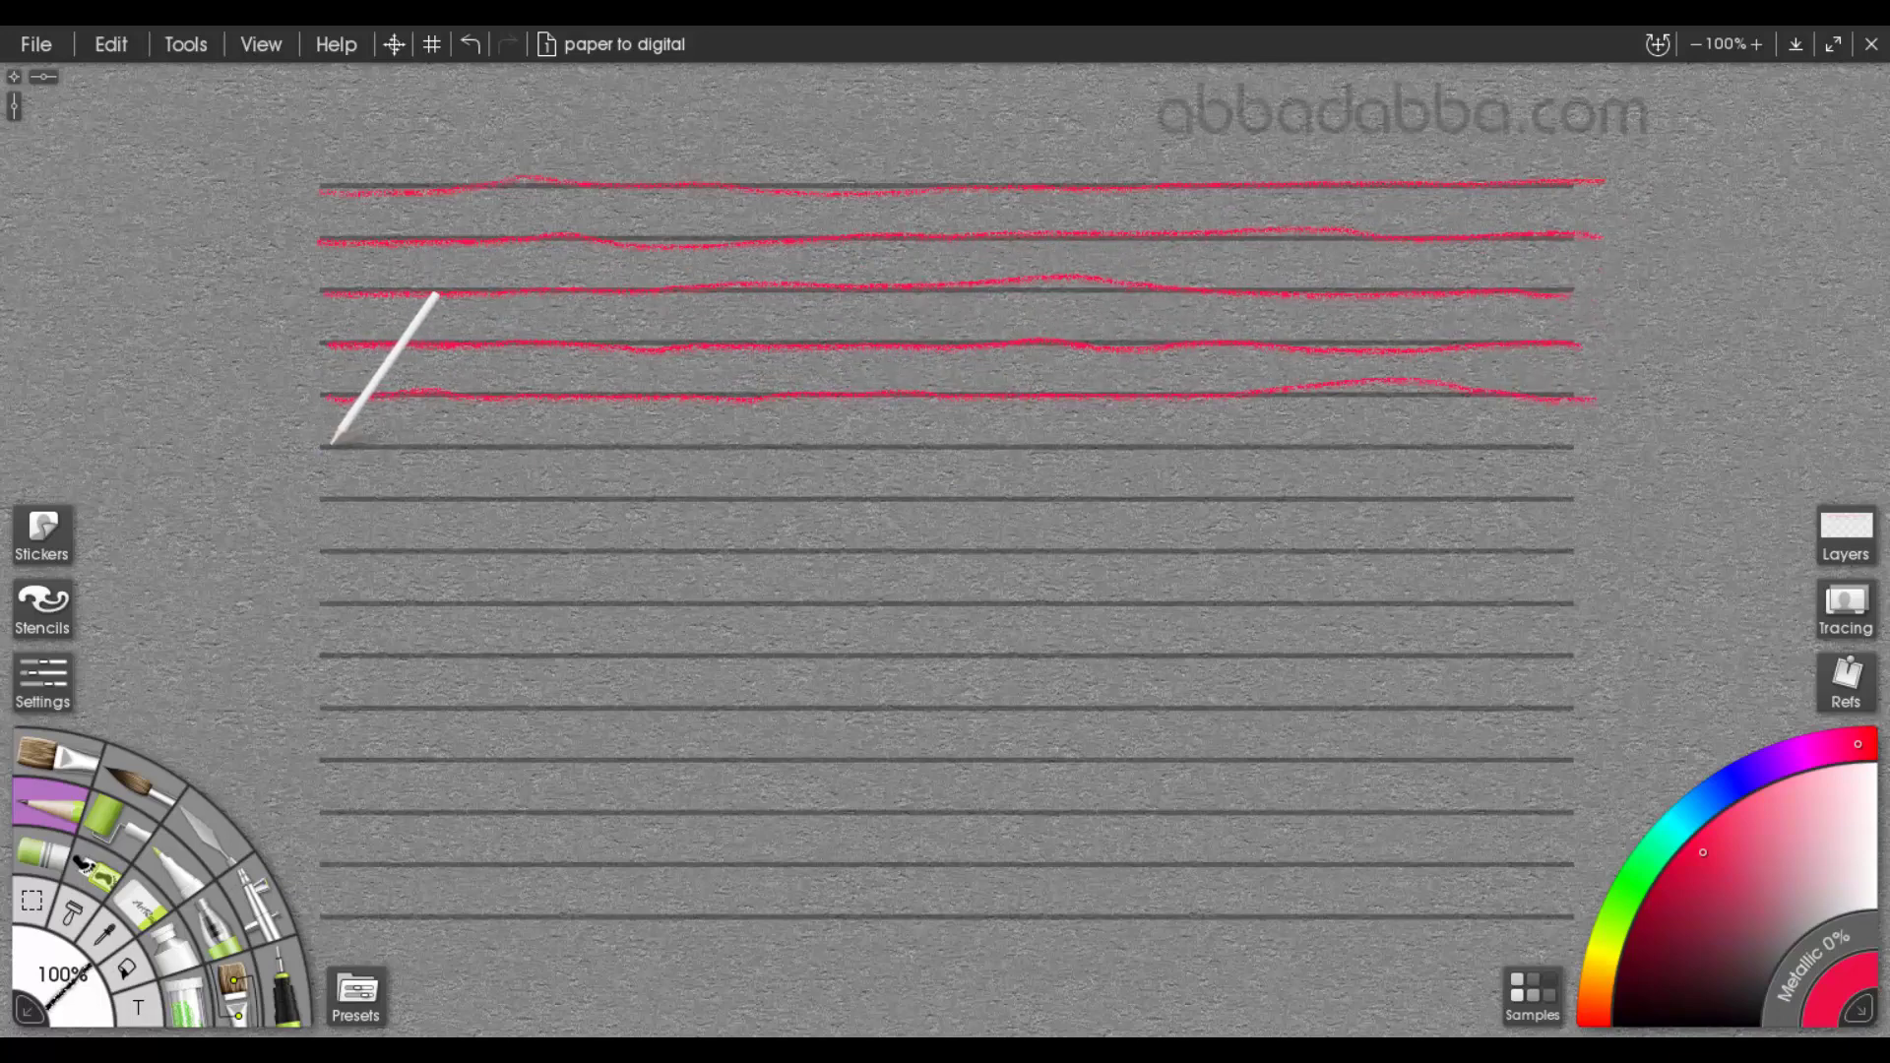
pyautogui.moveTo(331, 445); pyautogui.dragTo(1575, 437)
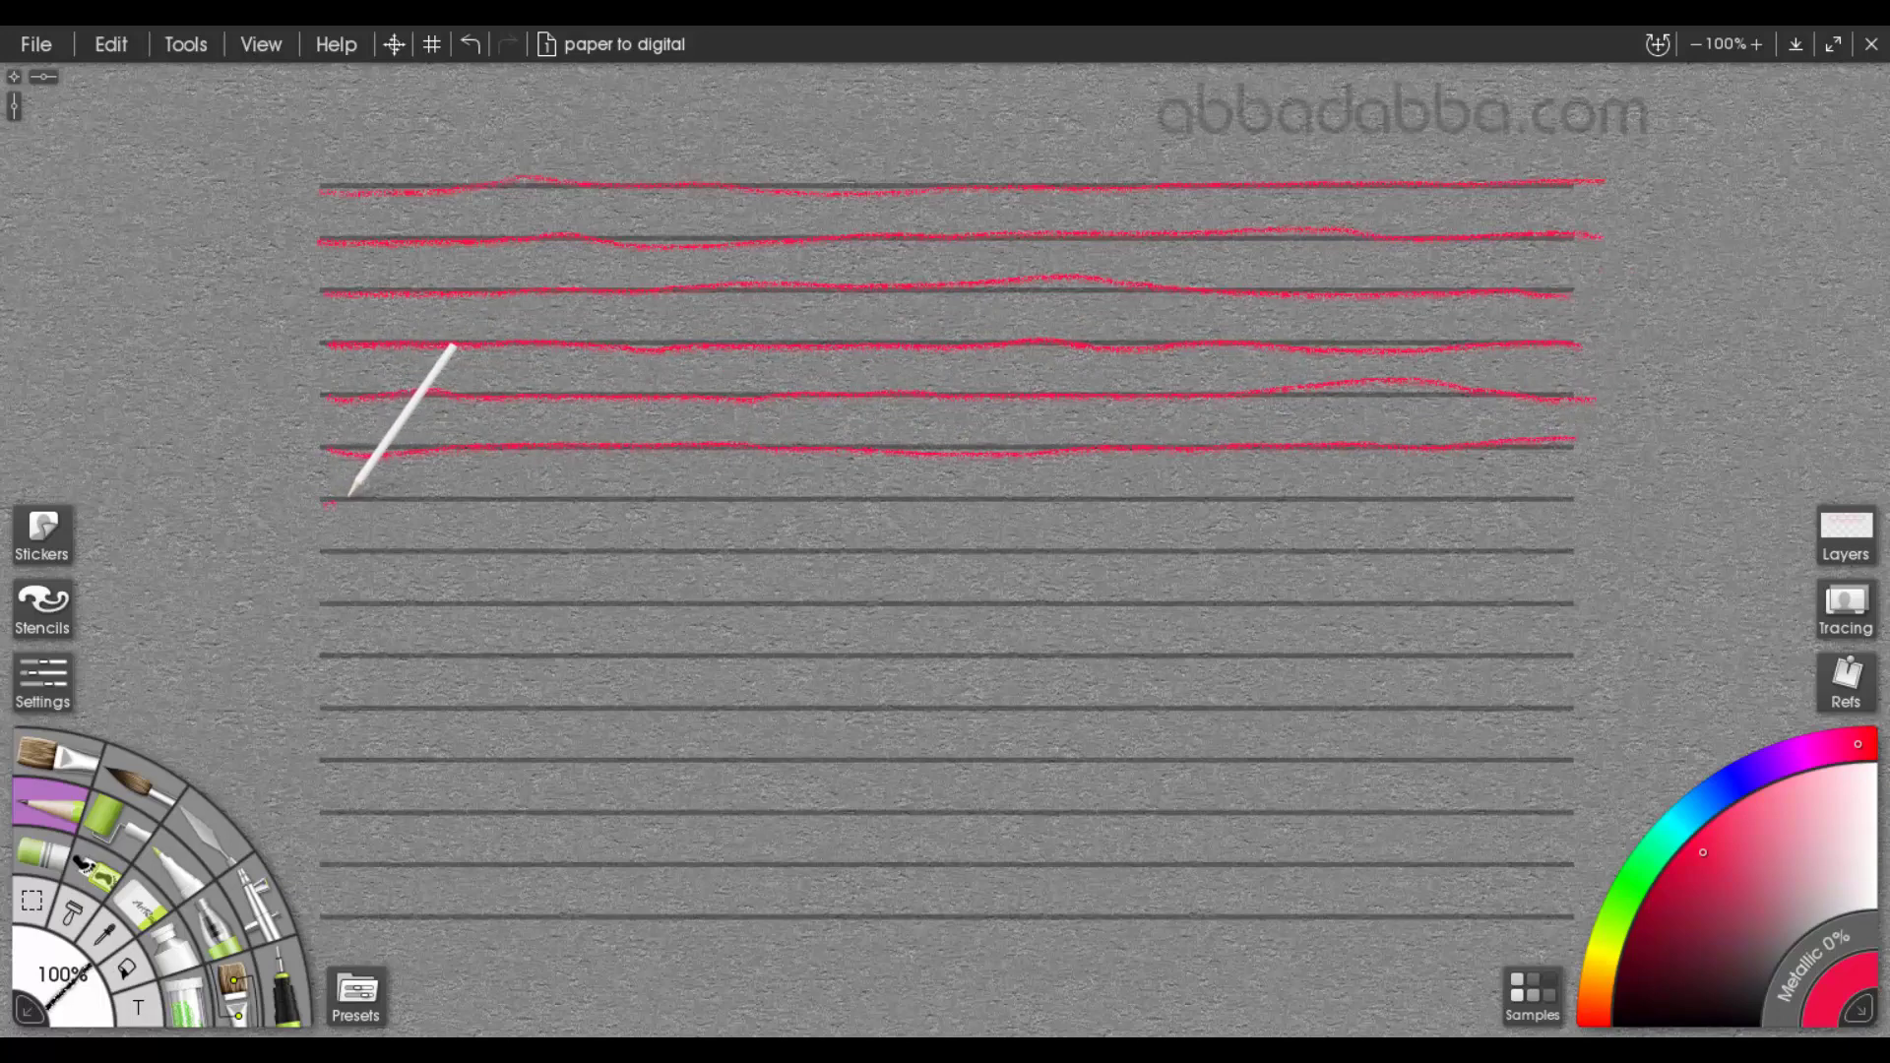
pyautogui.moveTo(349, 494)
pyautogui.mouseDown()
pyautogui.moveTo(1270, 486)
pyautogui.moveTo(1579, 503)
pyautogui.mouseUp()
pyautogui.moveTo(357, 552); pyautogui.dragTo(1569, 539)
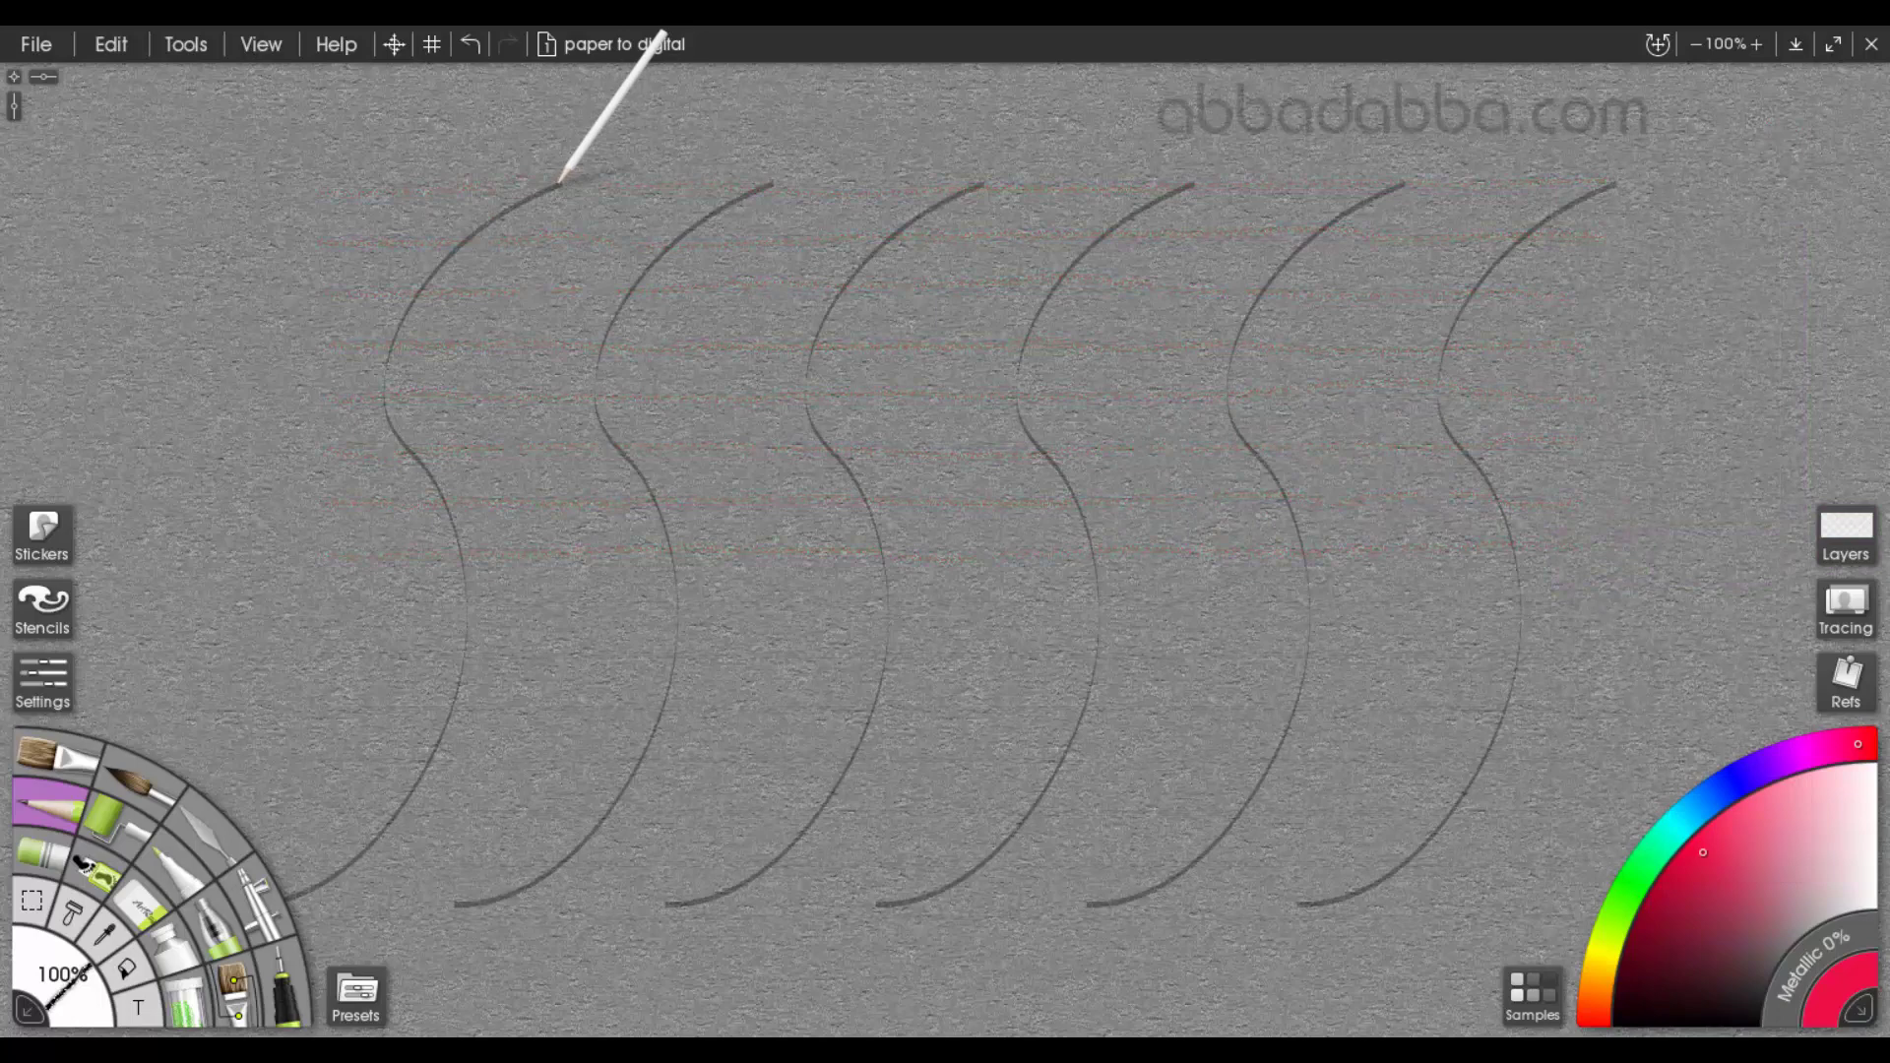
# Trace the six S-shaped curves on the strokes practice sheet in red, each from its upper end to its lower end
pyautogui.moveTo(558, 181)
pyautogui.mouseDown()
pyautogui.moveTo(410, 304)
pyautogui.moveTo(439, 515)
pyautogui.moveTo(405, 801)
pyautogui.moveTo(276, 906)
pyautogui.mouseUp()
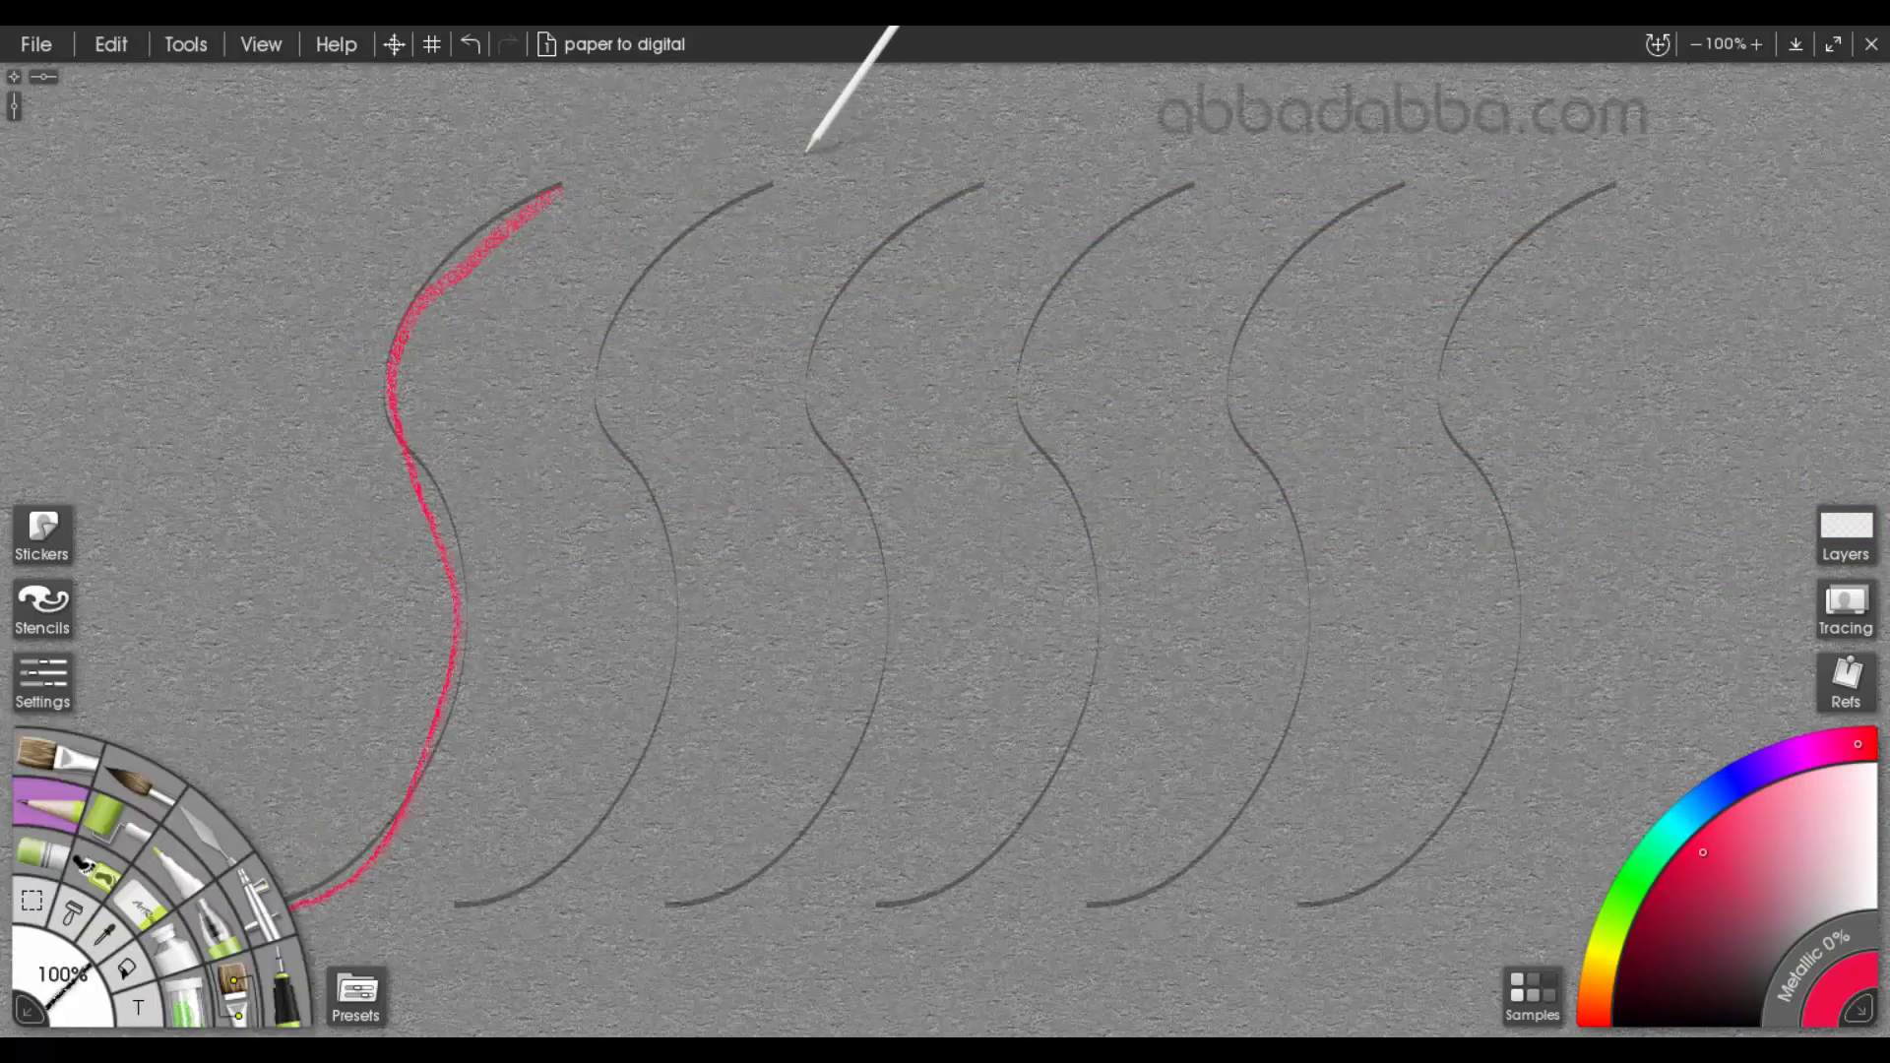
pyautogui.moveTo(770, 184)
pyautogui.mouseDown()
pyautogui.moveTo(619, 309)
pyautogui.moveTo(594, 384)
pyautogui.moveTo(664, 531)
pyautogui.moveTo(671, 663)
pyautogui.moveTo(635, 775)
pyautogui.moveTo(582, 848)
pyautogui.moveTo(500, 901)
pyautogui.moveTo(448, 907)
pyautogui.mouseUp()
pyautogui.moveTo(982, 182)
pyautogui.mouseDown()
pyautogui.moveTo(886, 240)
pyautogui.moveTo(815, 371)
pyautogui.moveTo(866, 515)
pyautogui.moveTo(848, 770)
pyautogui.moveTo(738, 886)
pyautogui.moveTo(679, 903)
pyautogui.mouseUp()
pyautogui.moveTo(1196, 187)
pyautogui.mouseDown()
pyautogui.moveTo(1024, 359)
pyautogui.moveTo(1089, 536)
pyautogui.moveTo(1047, 794)
pyautogui.moveTo(904, 894)
pyautogui.mouseUp()
pyautogui.moveTo(1406, 183)
pyautogui.mouseDown()
pyautogui.moveTo(1321, 240)
pyautogui.moveTo(1244, 443)
pyautogui.moveTo(1274, 751)
pyautogui.moveTo(1102, 904)
pyautogui.mouseUp()
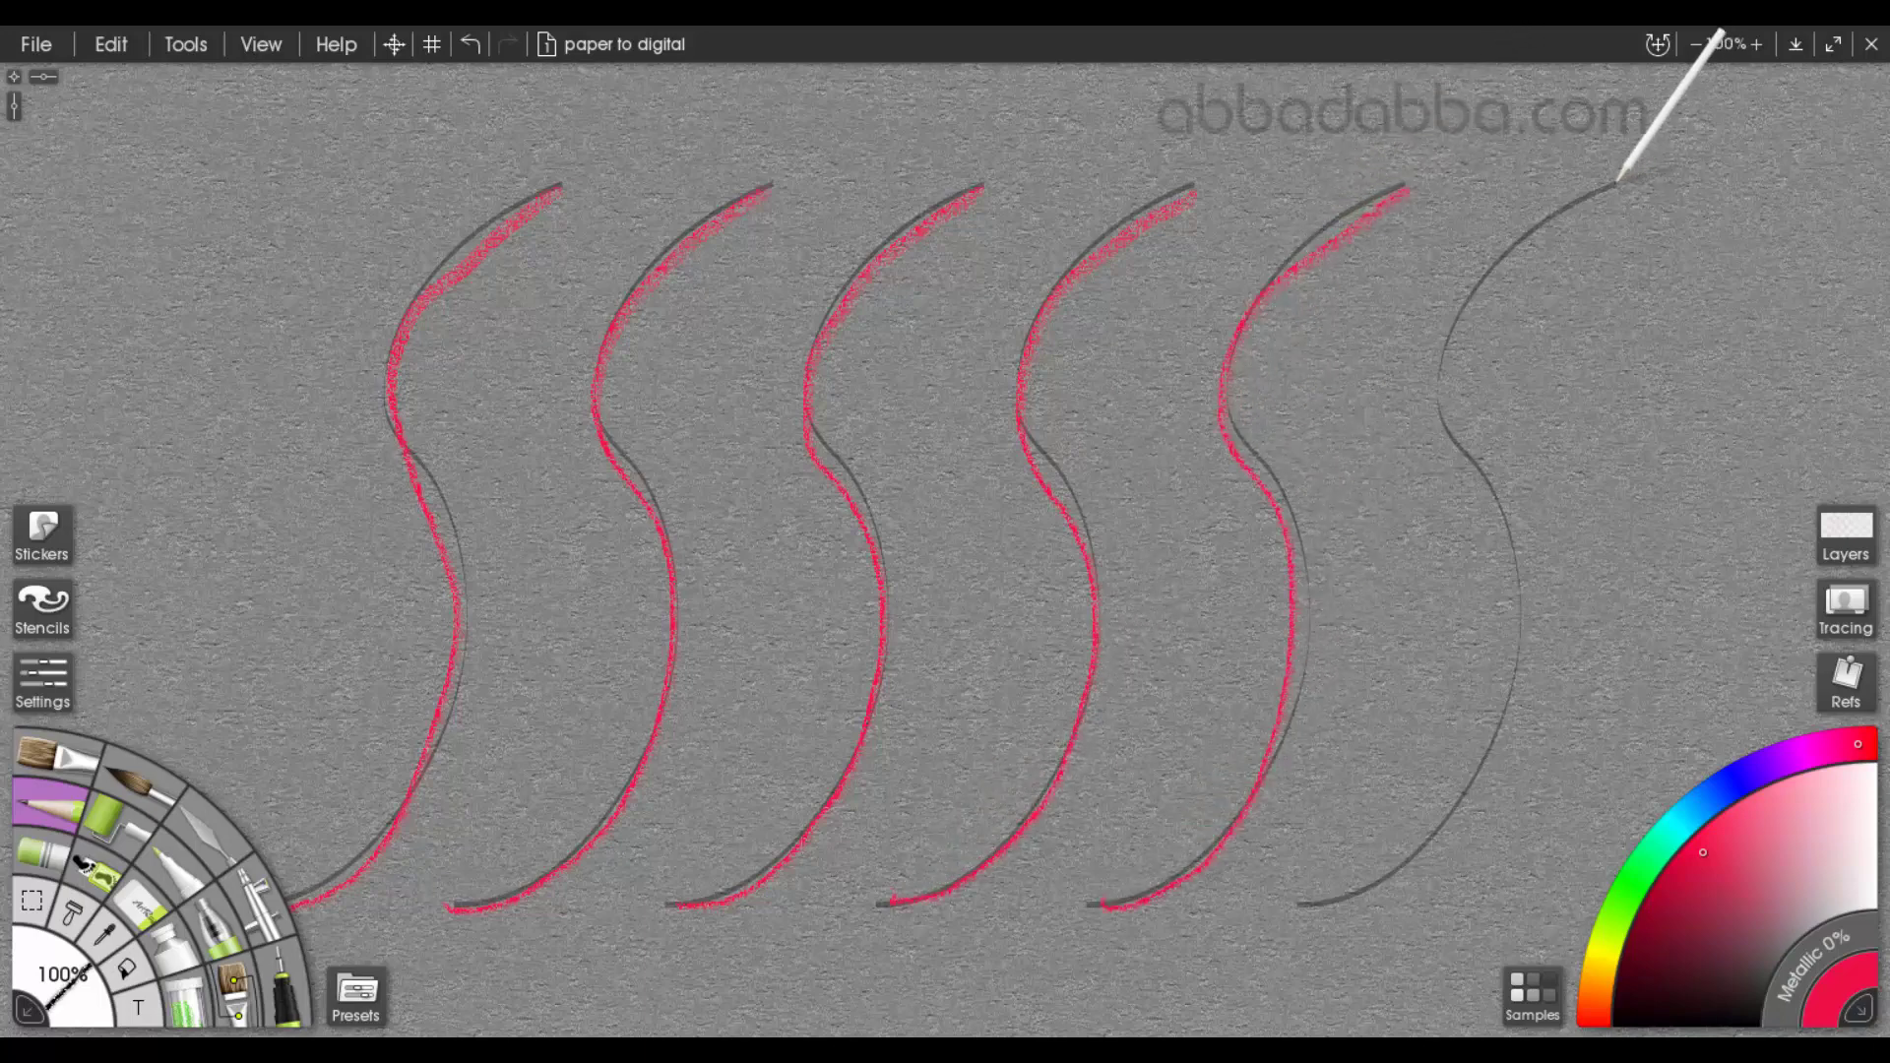
pyautogui.moveTo(1616, 181)
pyautogui.mouseDown()
pyautogui.moveTo(1457, 328)
pyautogui.moveTo(1444, 419)
pyautogui.moveTo(1499, 519)
pyautogui.moveTo(1517, 660)
pyautogui.moveTo(1462, 796)
pyautogui.moveTo(1387, 873)
pyautogui.moveTo(1315, 901)
pyautogui.mouseUp()
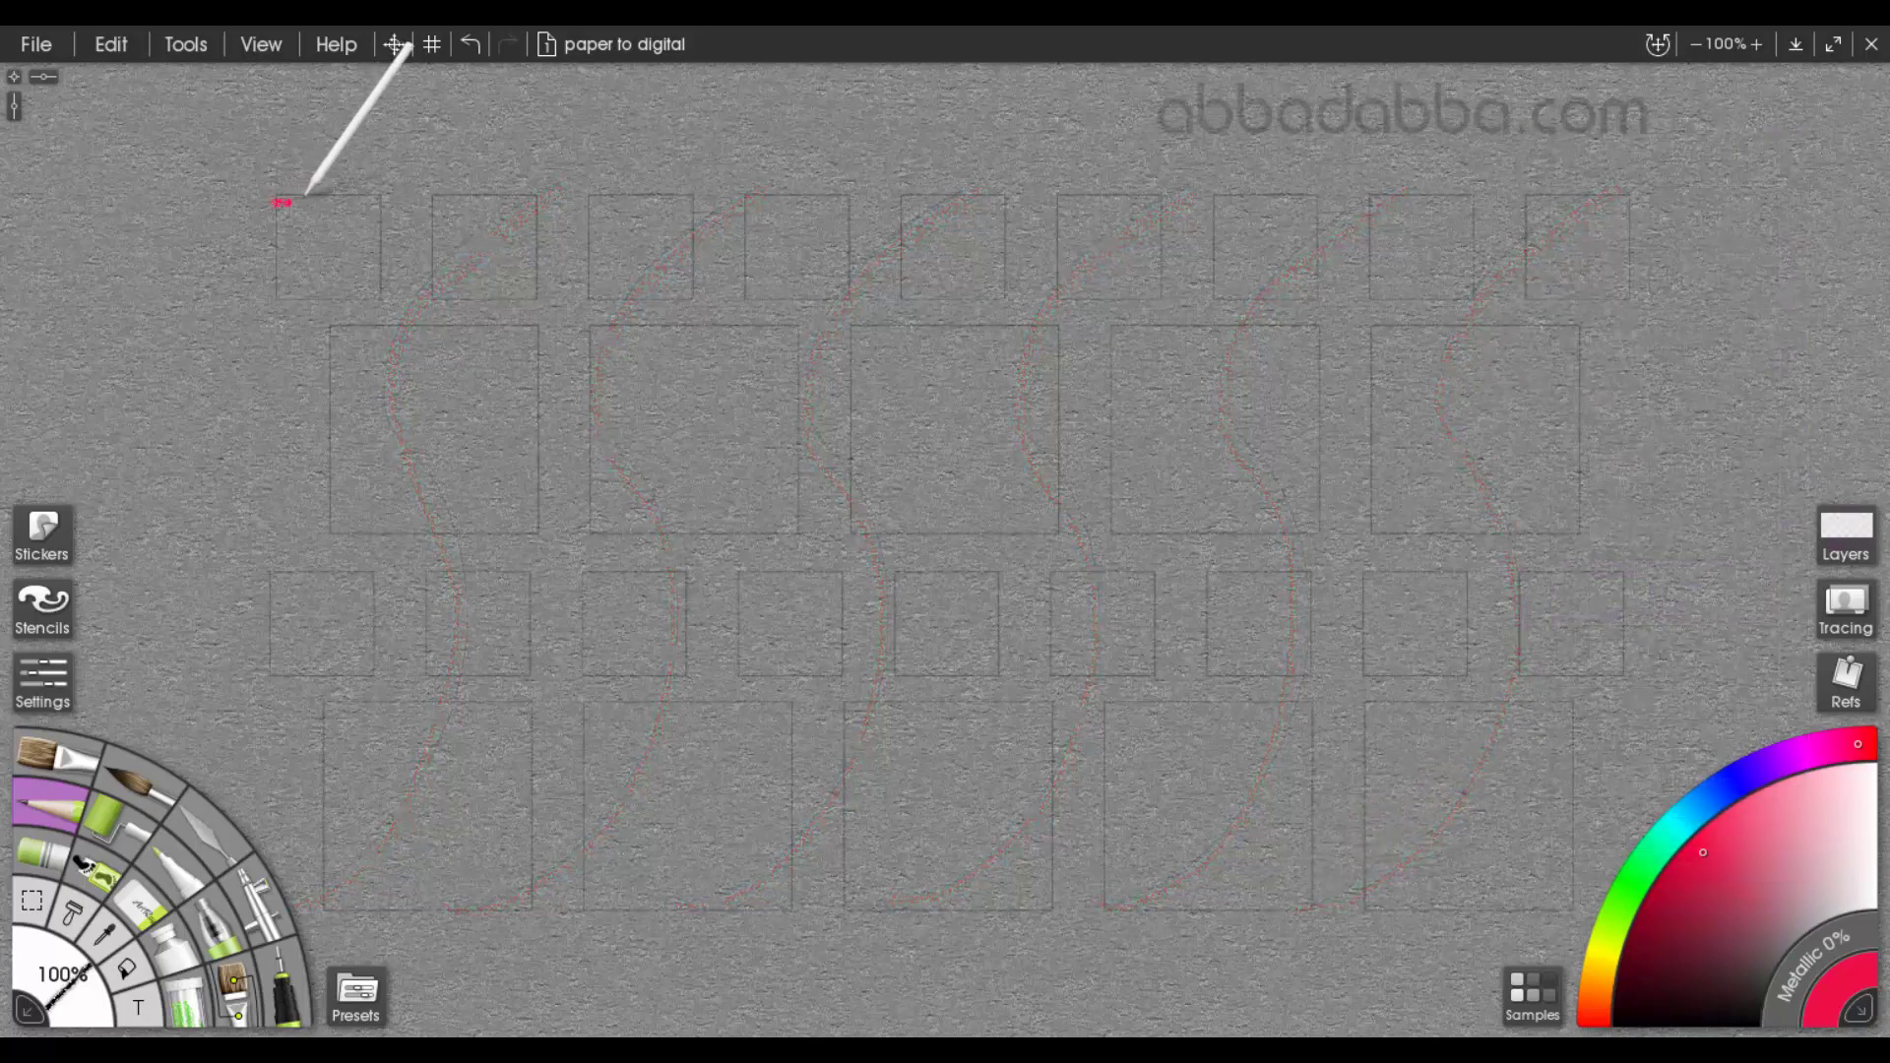
# On the squares practice sheet, trace the first three small squares and the first large square below them in red
pyautogui.moveTo(305, 194)
pyautogui.mouseDown()
pyautogui.moveTo(383, 188)
pyautogui.moveTo(383, 282)
pyautogui.moveTo(283, 249)
pyautogui.moveTo(281, 292)
pyautogui.moveTo(325, 293)
pyautogui.moveTo(282, 301)
pyautogui.mouseUp()
pyautogui.moveTo(431, 203); pyautogui.dragTo(434, 306)
pyautogui.moveTo(529, 201)
pyautogui.mouseDown()
pyautogui.moveTo(538, 291)
pyautogui.moveTo(451, 298)
pyautogui.mouseUp()
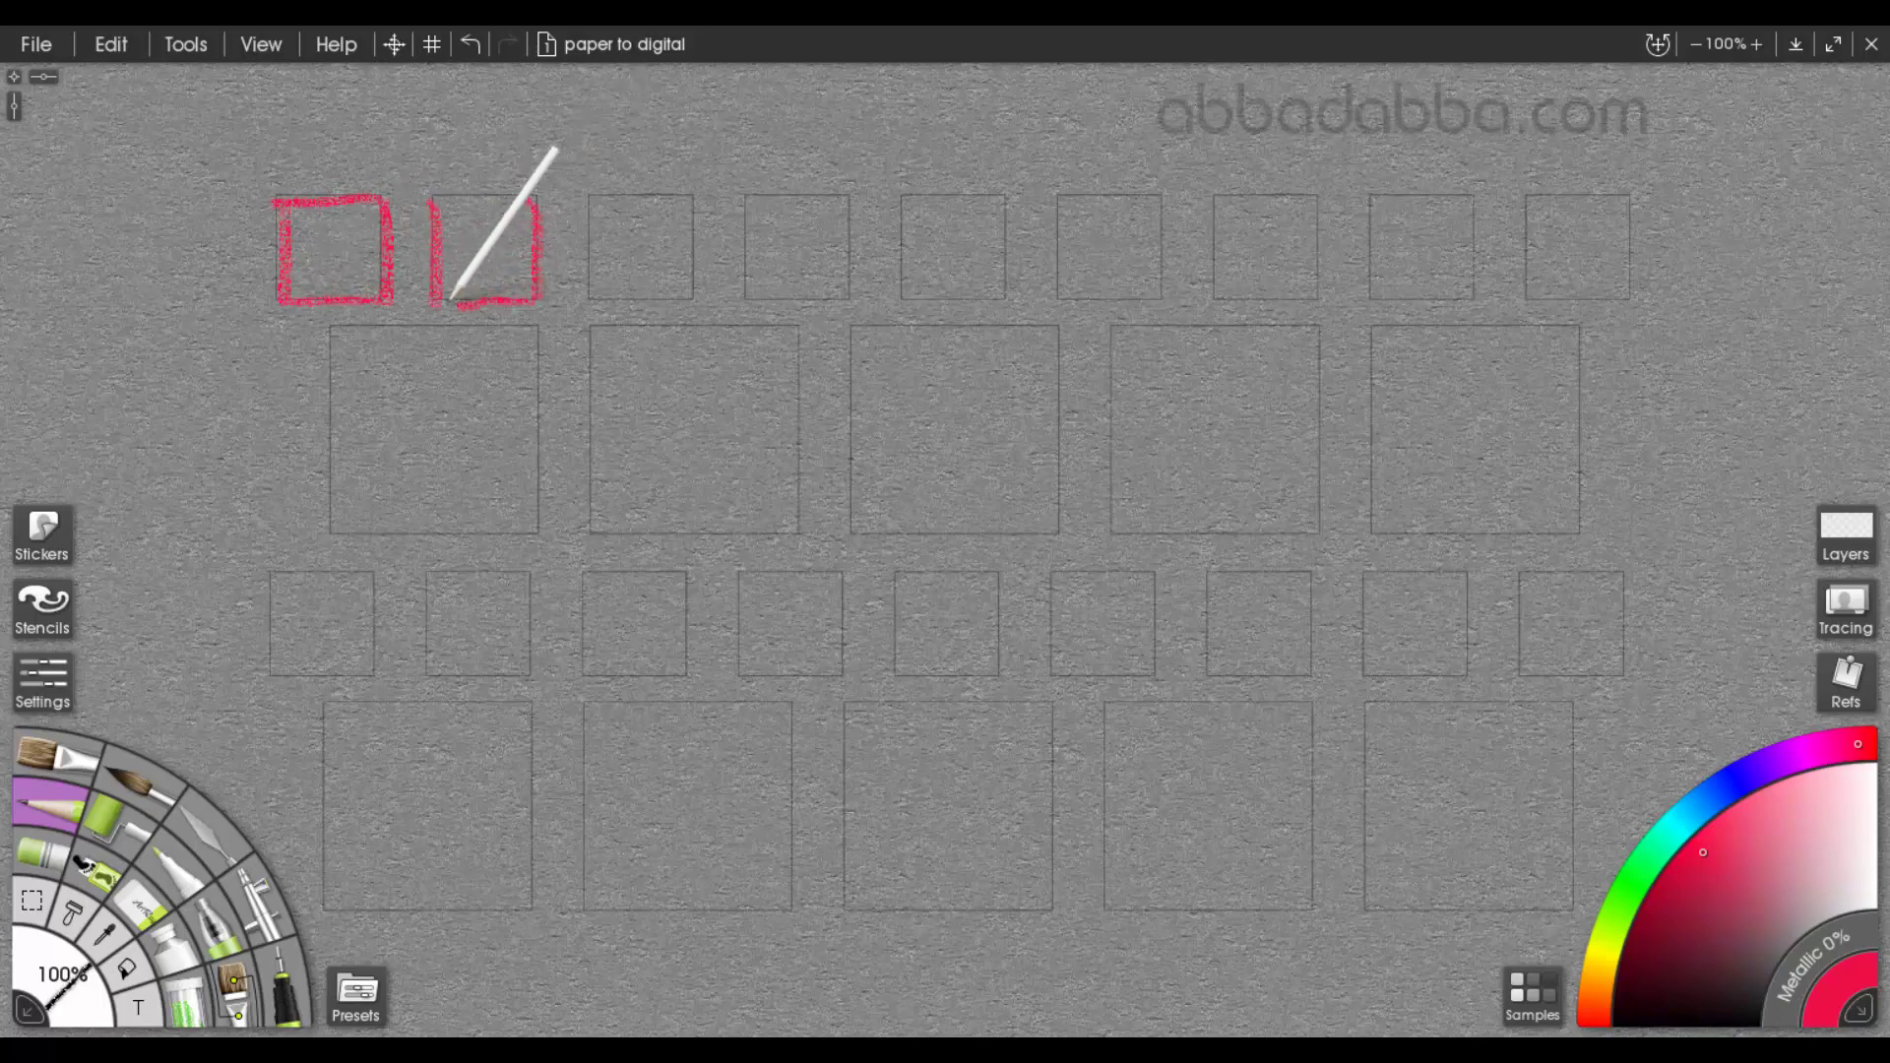
pyautogui.moveTo(531, 200); pyautogui.dragTo(455, 201)
pyautogui.moveTo(694, 196)
pyautogui.mouseDown()
pyautogui.moveTo(590, 195)
pyautogui.moveTo(693, 226)
pyautogui.moveTo(692, 300)
pyautogui.mouseUp()
pyautogui.moveTo(589, 201)
pyautogui.mouseDown()
pyautogui.moveTo(598, 297)
pyautogui.moveTo(694, 296)
pyautogui.mouseUp()
pyautogui.moveTo(537, 333)
pyautogui.mouseDown()
pyautogui.moveTo(538, 531)
pyautogui.moveTo(477, 327)
pyautogui.moveTo(349, 325)
pyautogui.moveTo(335, 533)
pyautogui.mouseUp()
pyautogui.moveTo(535, 538); pyautogui.dragTo(357, 537)
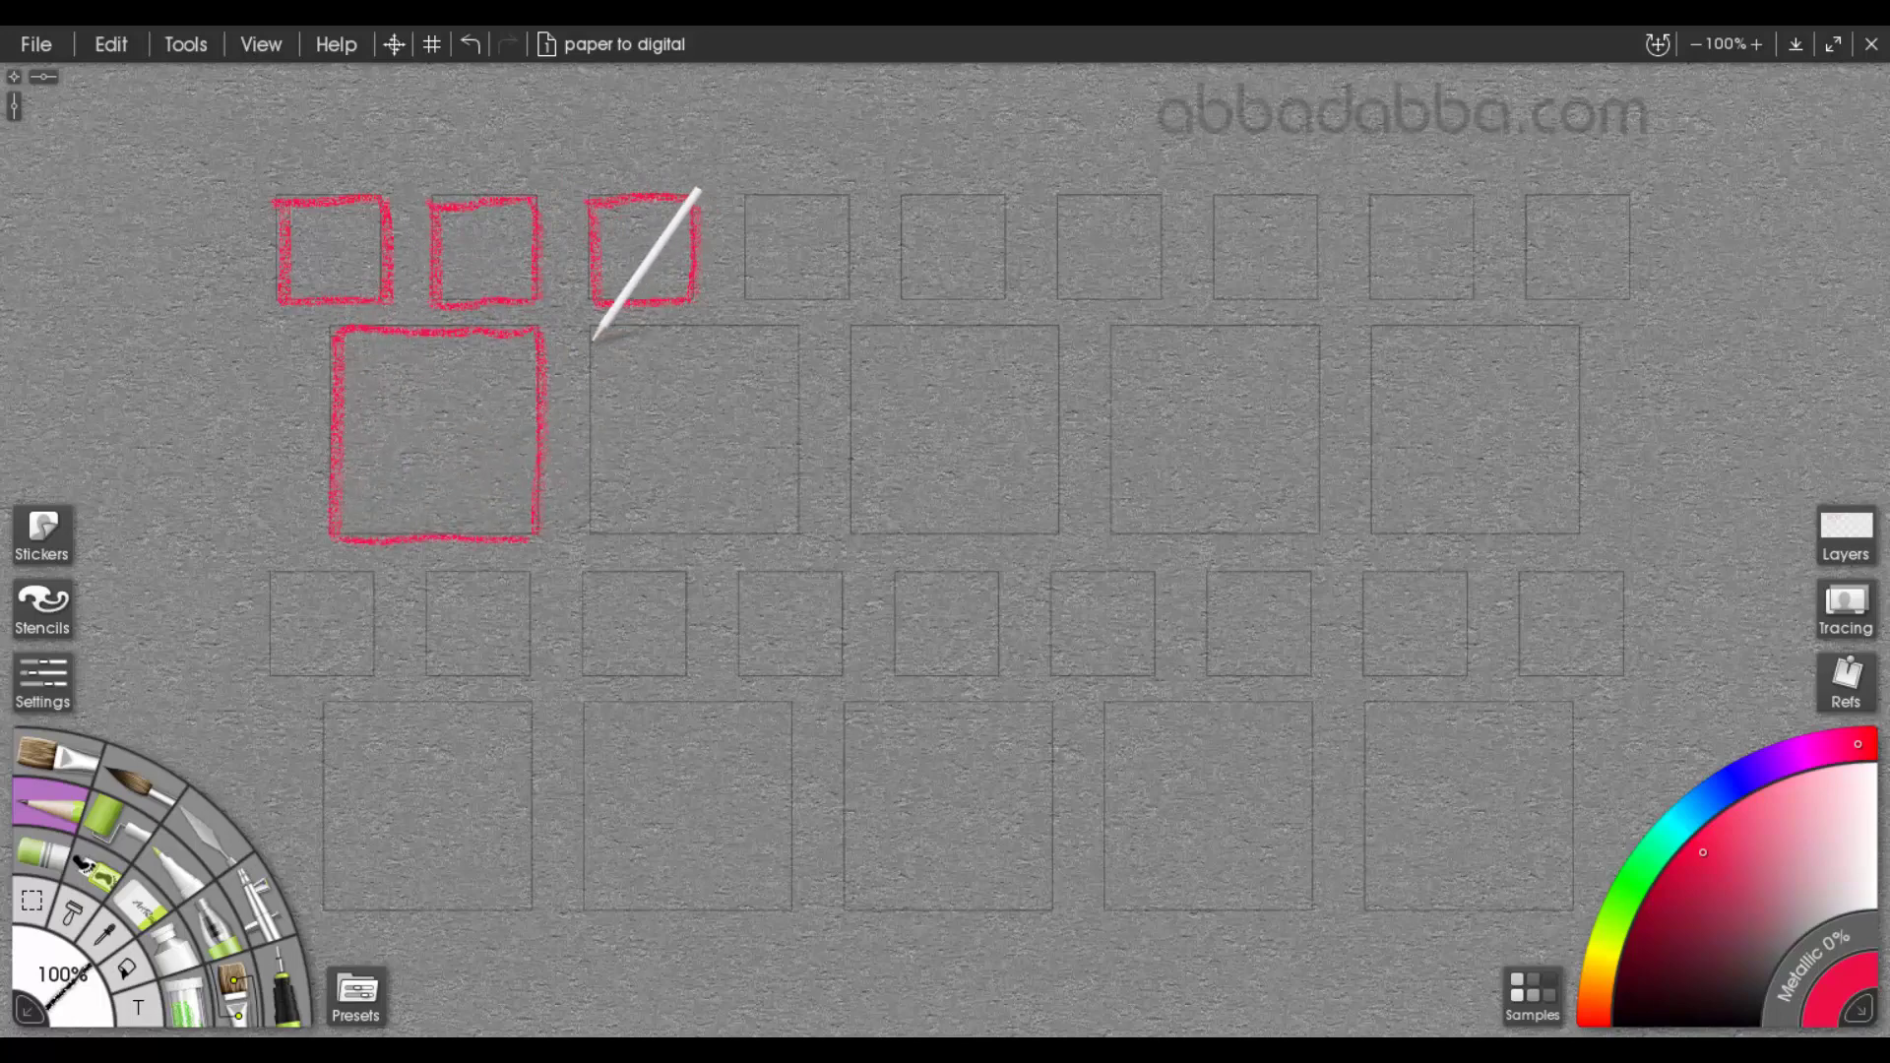
# Trace the second and third large squares in the upper large row of the squares practice sheet in red
pyautogui.moveTo(595, 333); pyautogui.dragTo(592, 532)
pyautogui.moveTo(799, 334)
pyautogui.mouseDown()
pyautogui.moveTo(794, 532)
pyautogui.moveTo(586, 535)
pyautogui.mouseUp()
pyautogui.moveTo(798, 334); pyautogui.dragTo(633, 333)
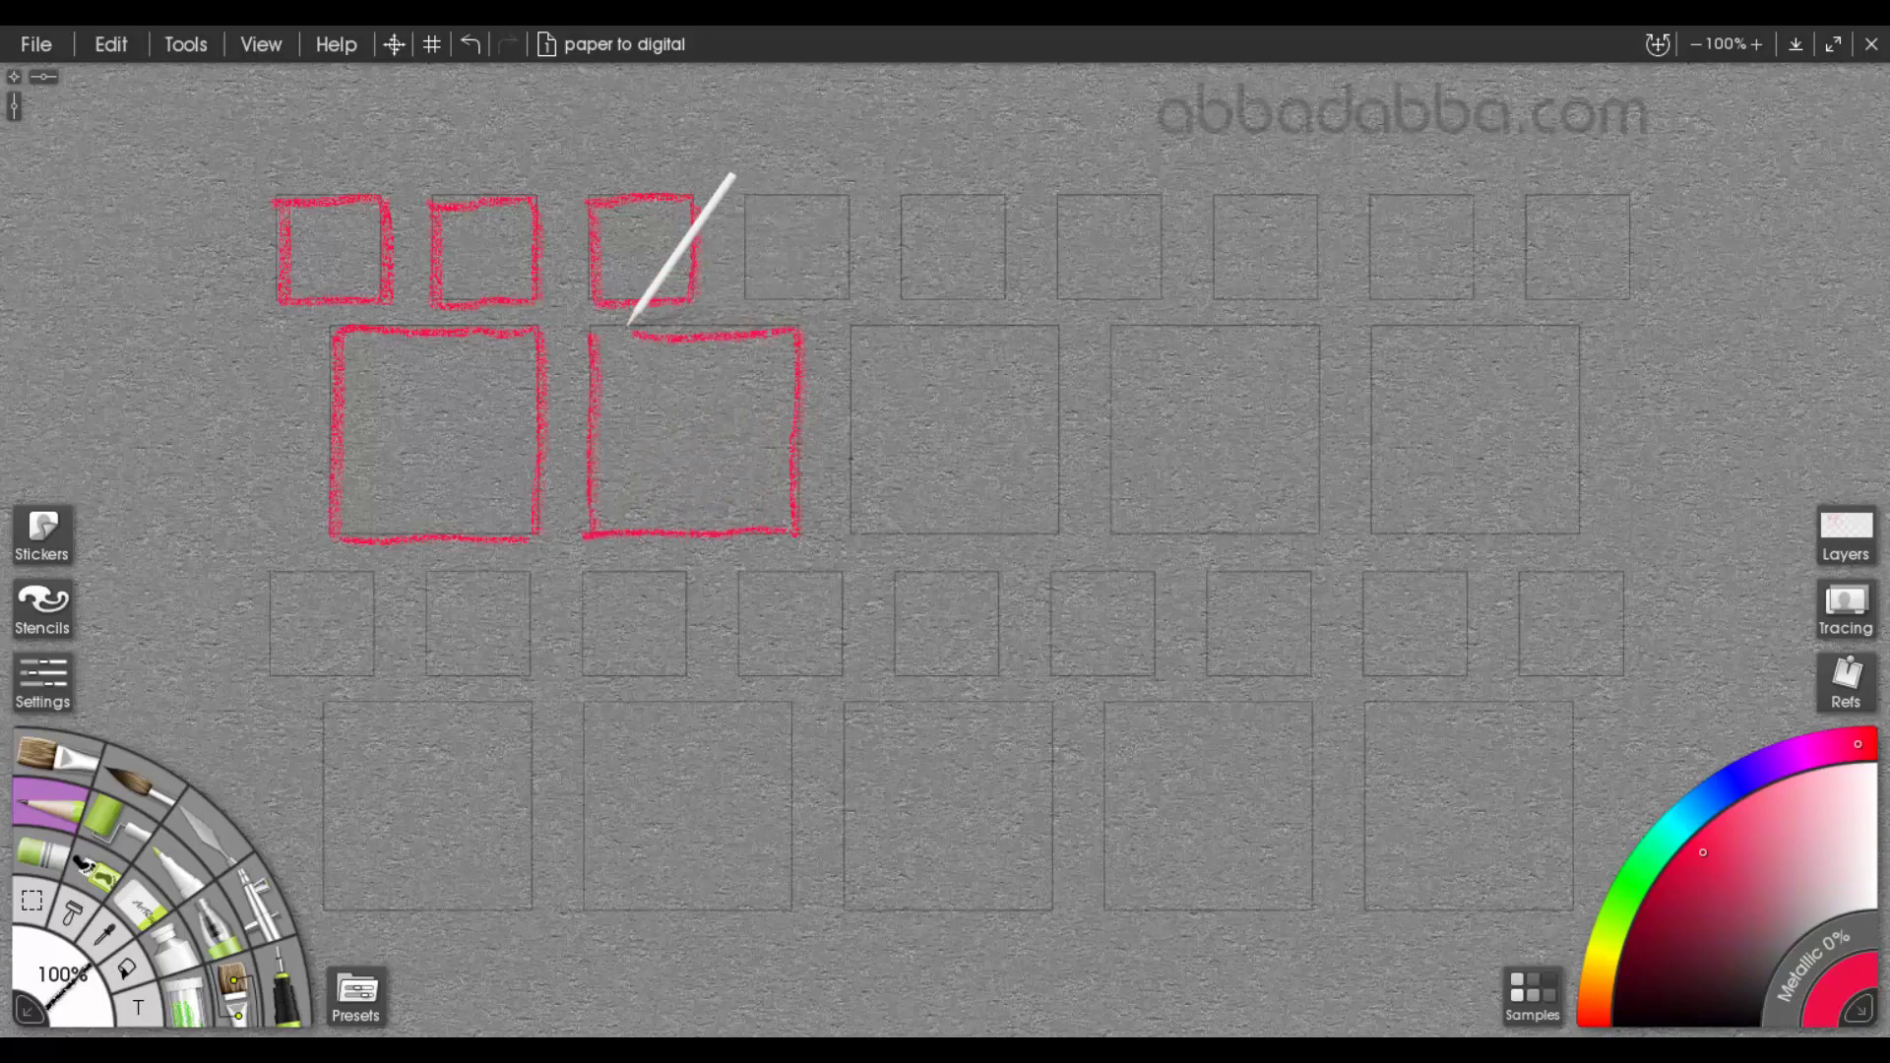
pyautogui.moveTo(1059, 326)
pyautogui.mouseDown()
pyautogui.moveTo(854, 331)
pyautogui.moveTo(849, 464)
pyautogui.moveTo(852, 534)
pyautogui.moveTo(1060, 401)
pyautogui.moveTo(1062, 527)
pyautogui.moveTo(855, 524)
pyautogui.mouseUp()
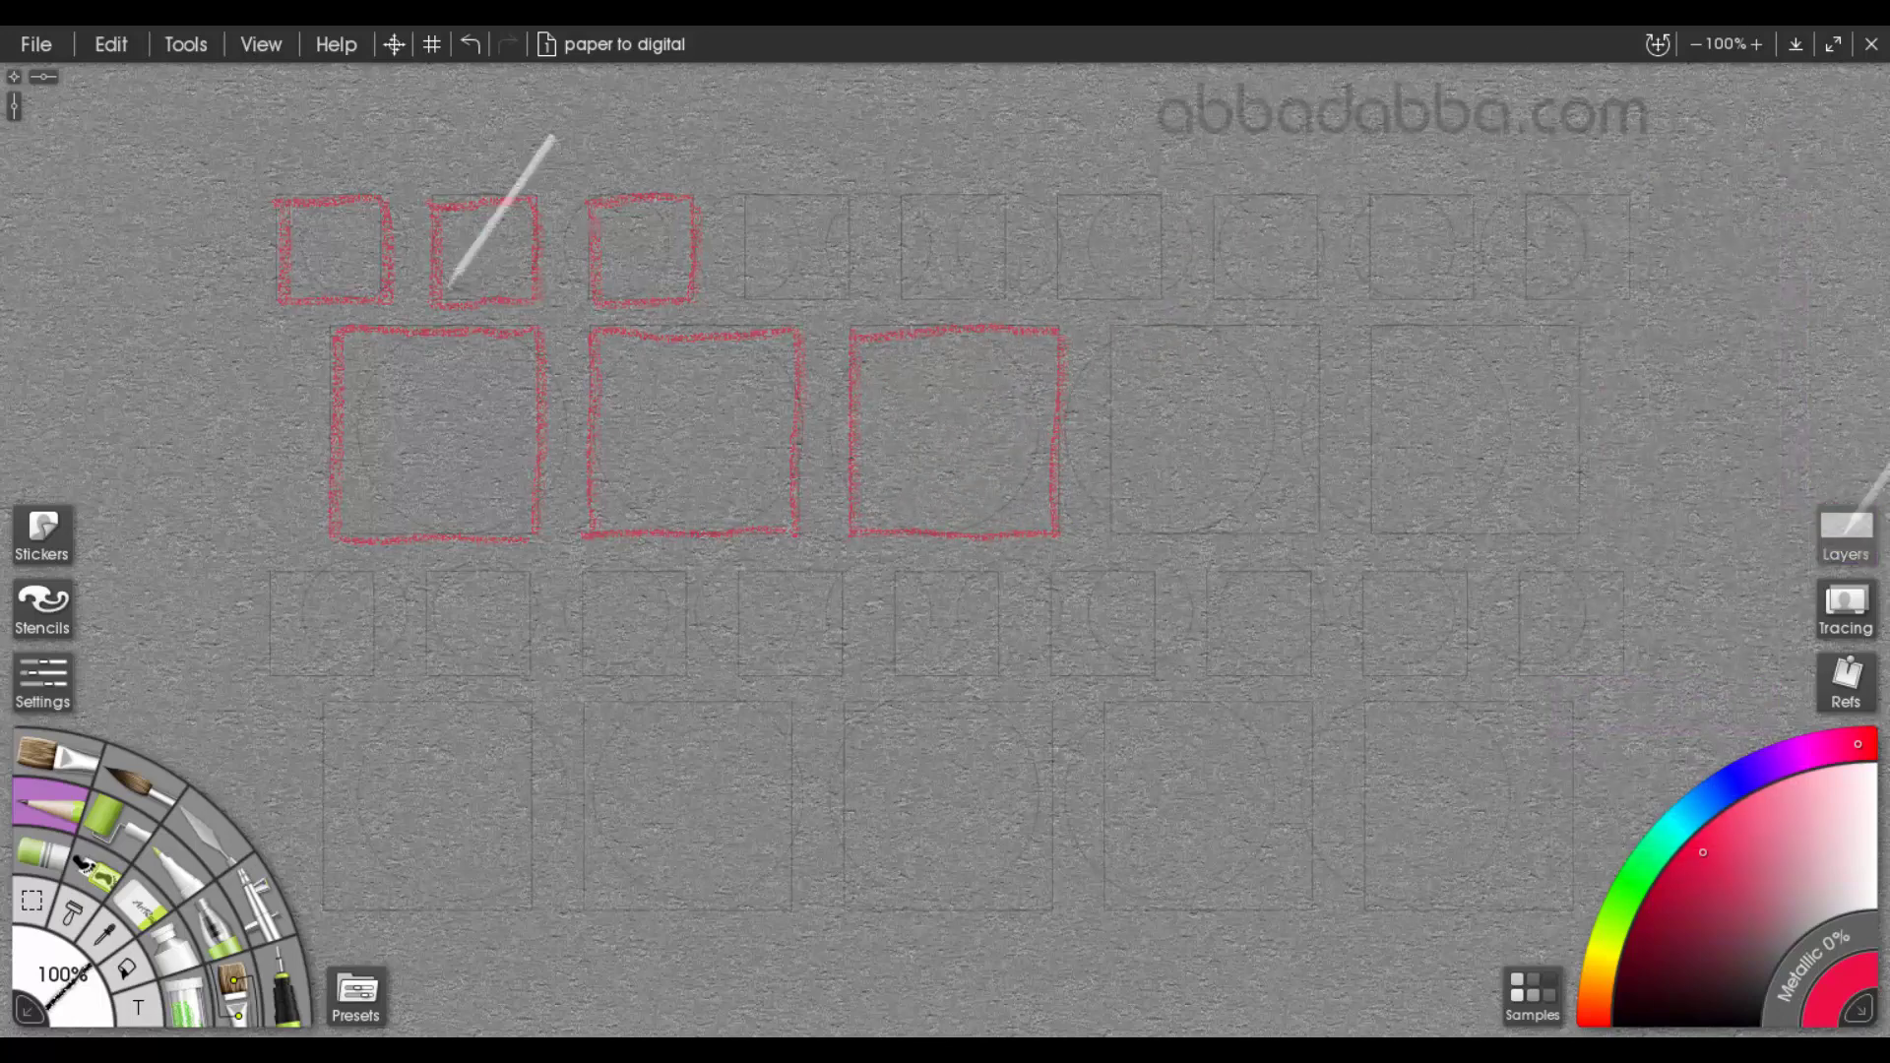
# On the circles practice sheet, trace the first three small circles of the upper row and the first three large circles below them in red
pyautogui.moveTo(321, 281)
pyautogui.mouseDown()
pyautogui.moveTo(304, 252)
pyautogui.moveTo(401, 200)
pyautogui.moveTo(392, 281)
pyautogui.moveTo(327, 280)
pyautogui.mouseUp()
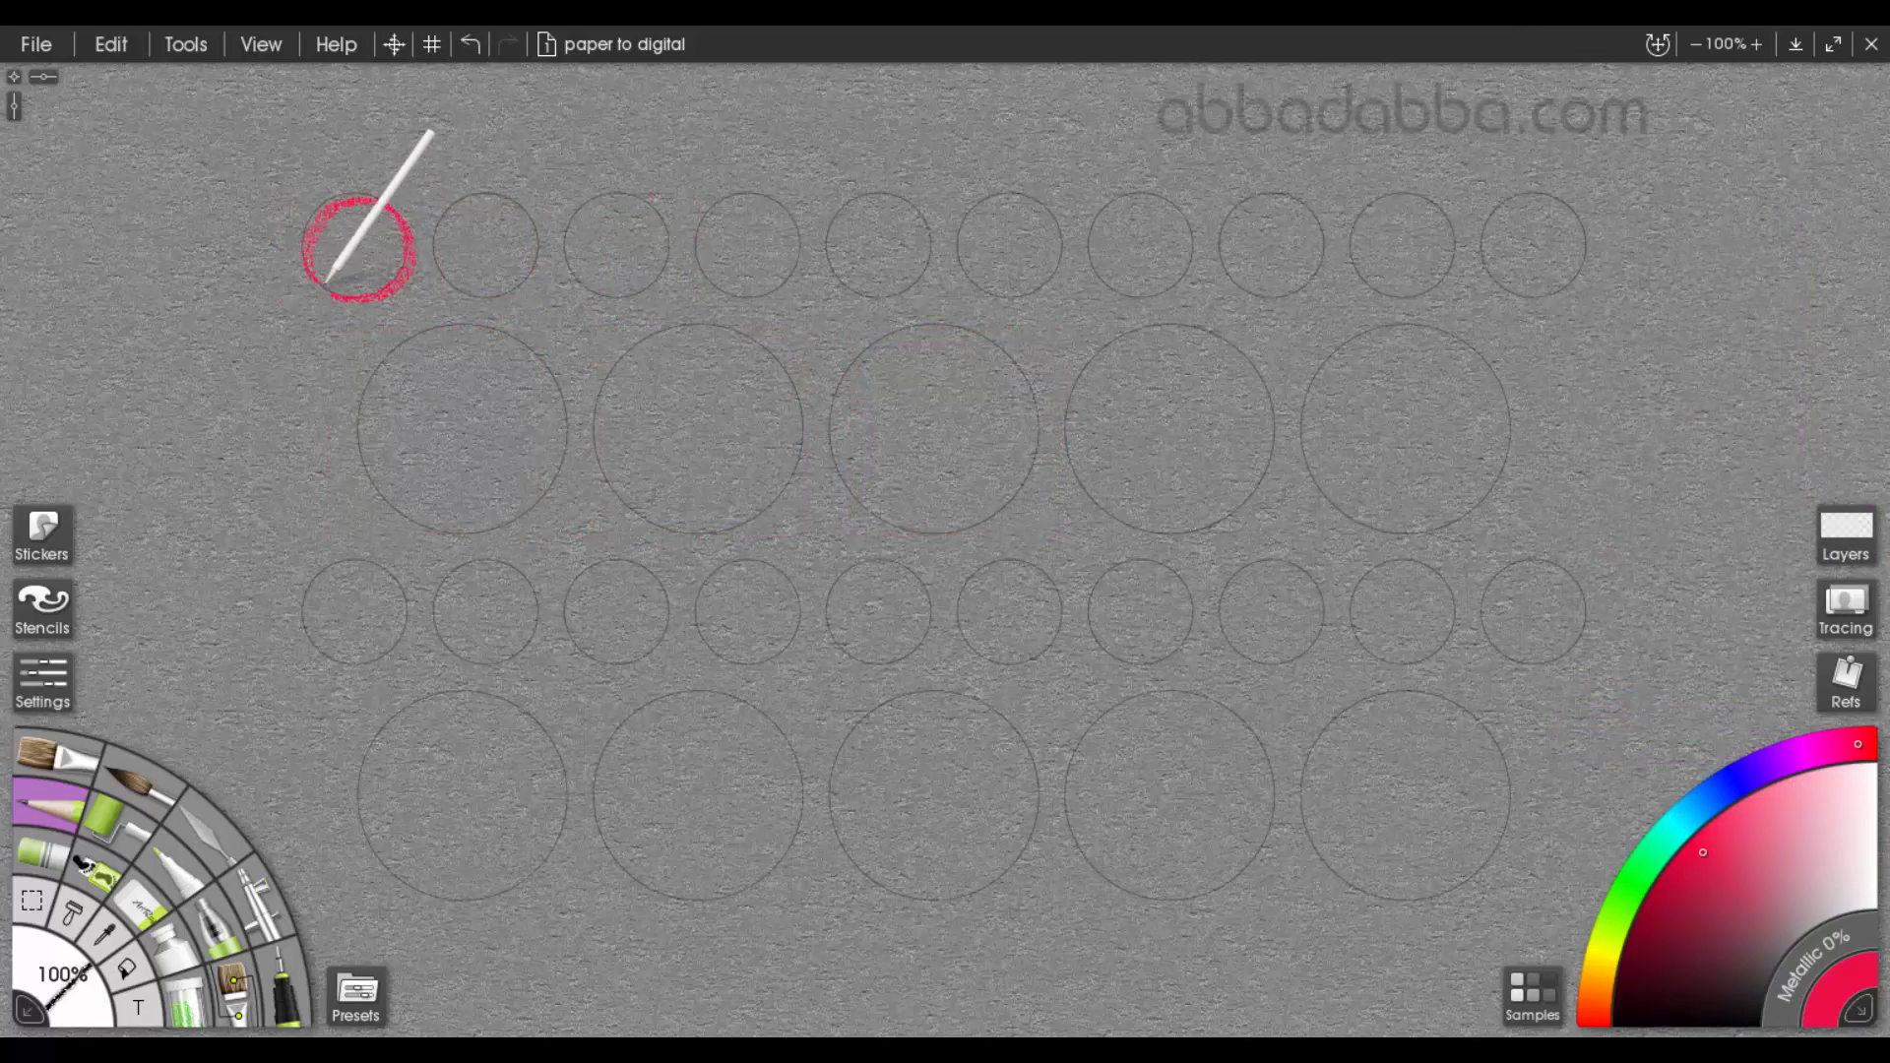
pyautogui.moveTo(436, 252)
pyautogui.mouseDown()
pyautogui.moveTo(535, 223)
pyautogui.moveTo(485, 287)
pyautogui.moveTo(441, 268)
pyautogui.mouseUp()
pyautogui.moveTo(568, 239)
pyautogui.mouseDown()
pyautogui.moveTo(574, 203)
pyautogui.moveTo(666, 240)
pyautogui.moveTo(600, 291)
pyautogui.moveTo(569, 258)
pyautogui.mouseUp()
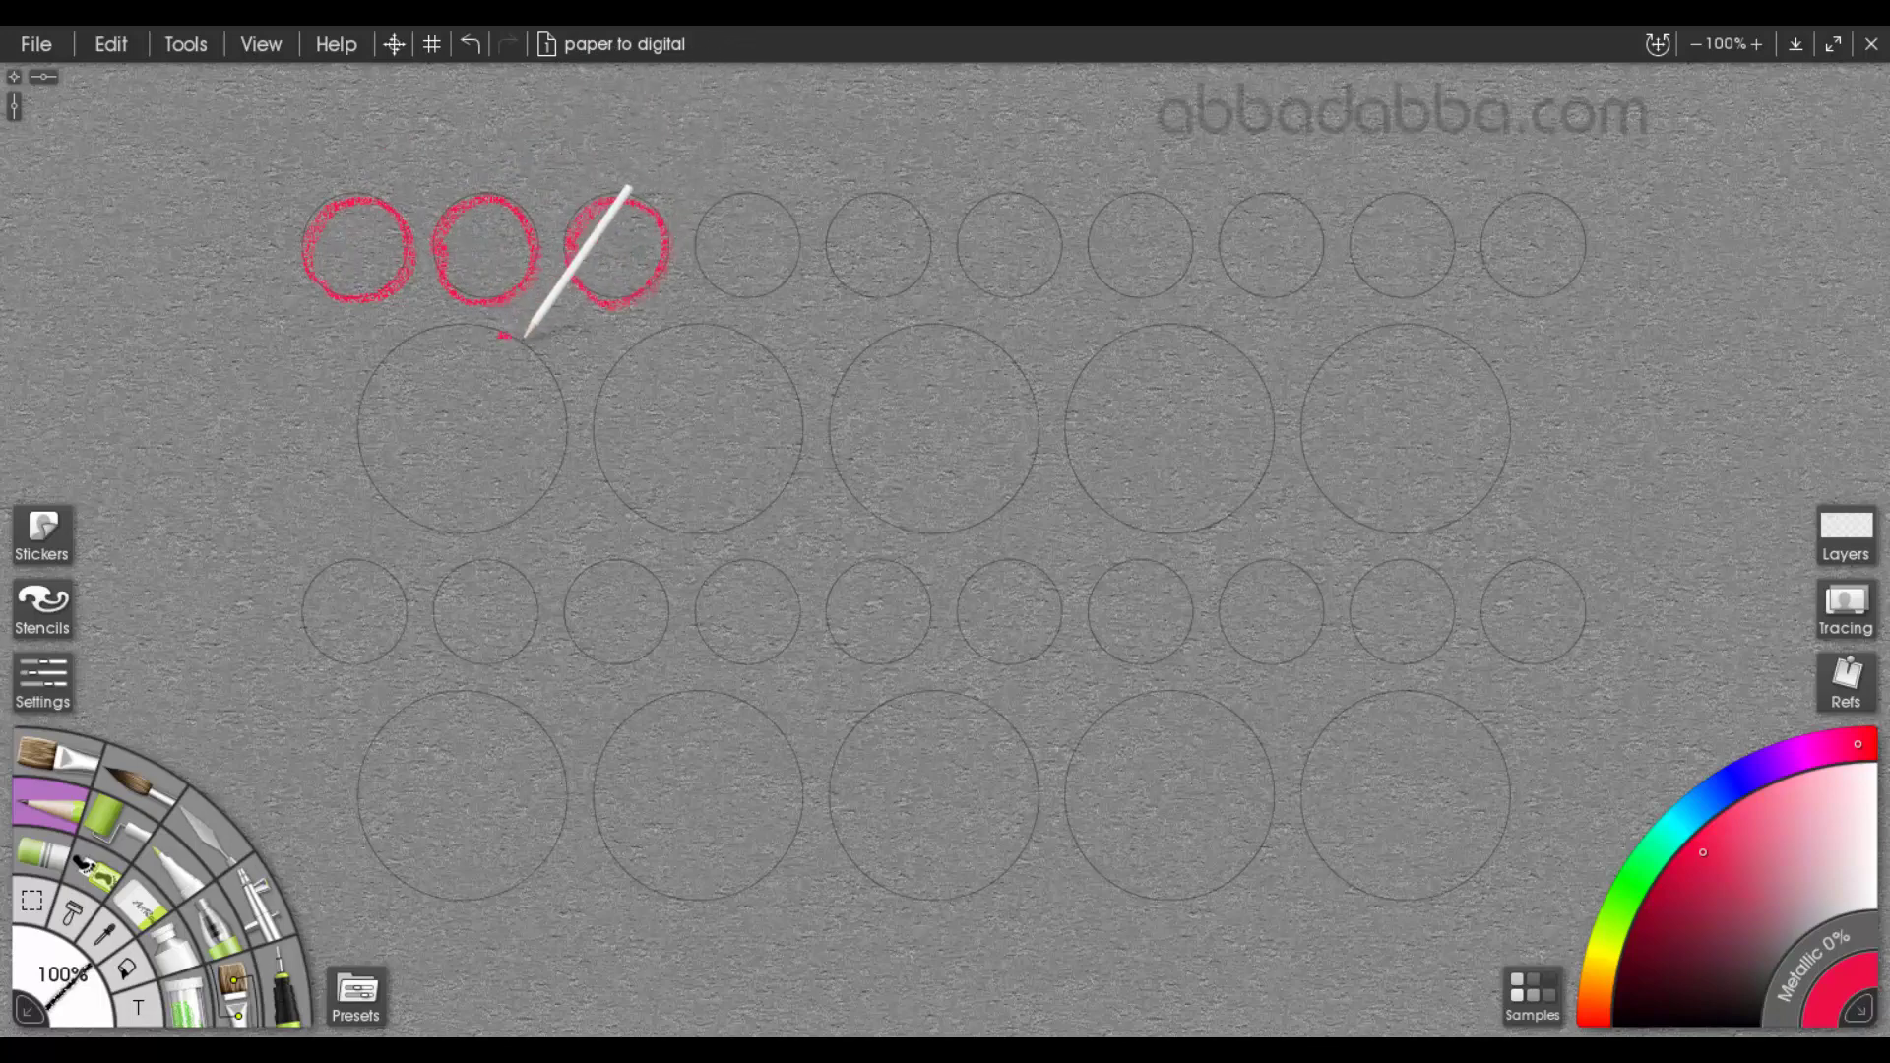
pyautogui.moveTo(525, 334)
pyautogui.mouseDown()
pyautogui.moveTo(570, 413)
pyautogui.moveTo(523, 498)
pyautogui.moveTo(443, 519)
pyautogui.moveTo(374, 467)
pyautogui.moveTo(371, 372)
pyautogui.moveTo(458, 331)
pyautogui.mouseUp()
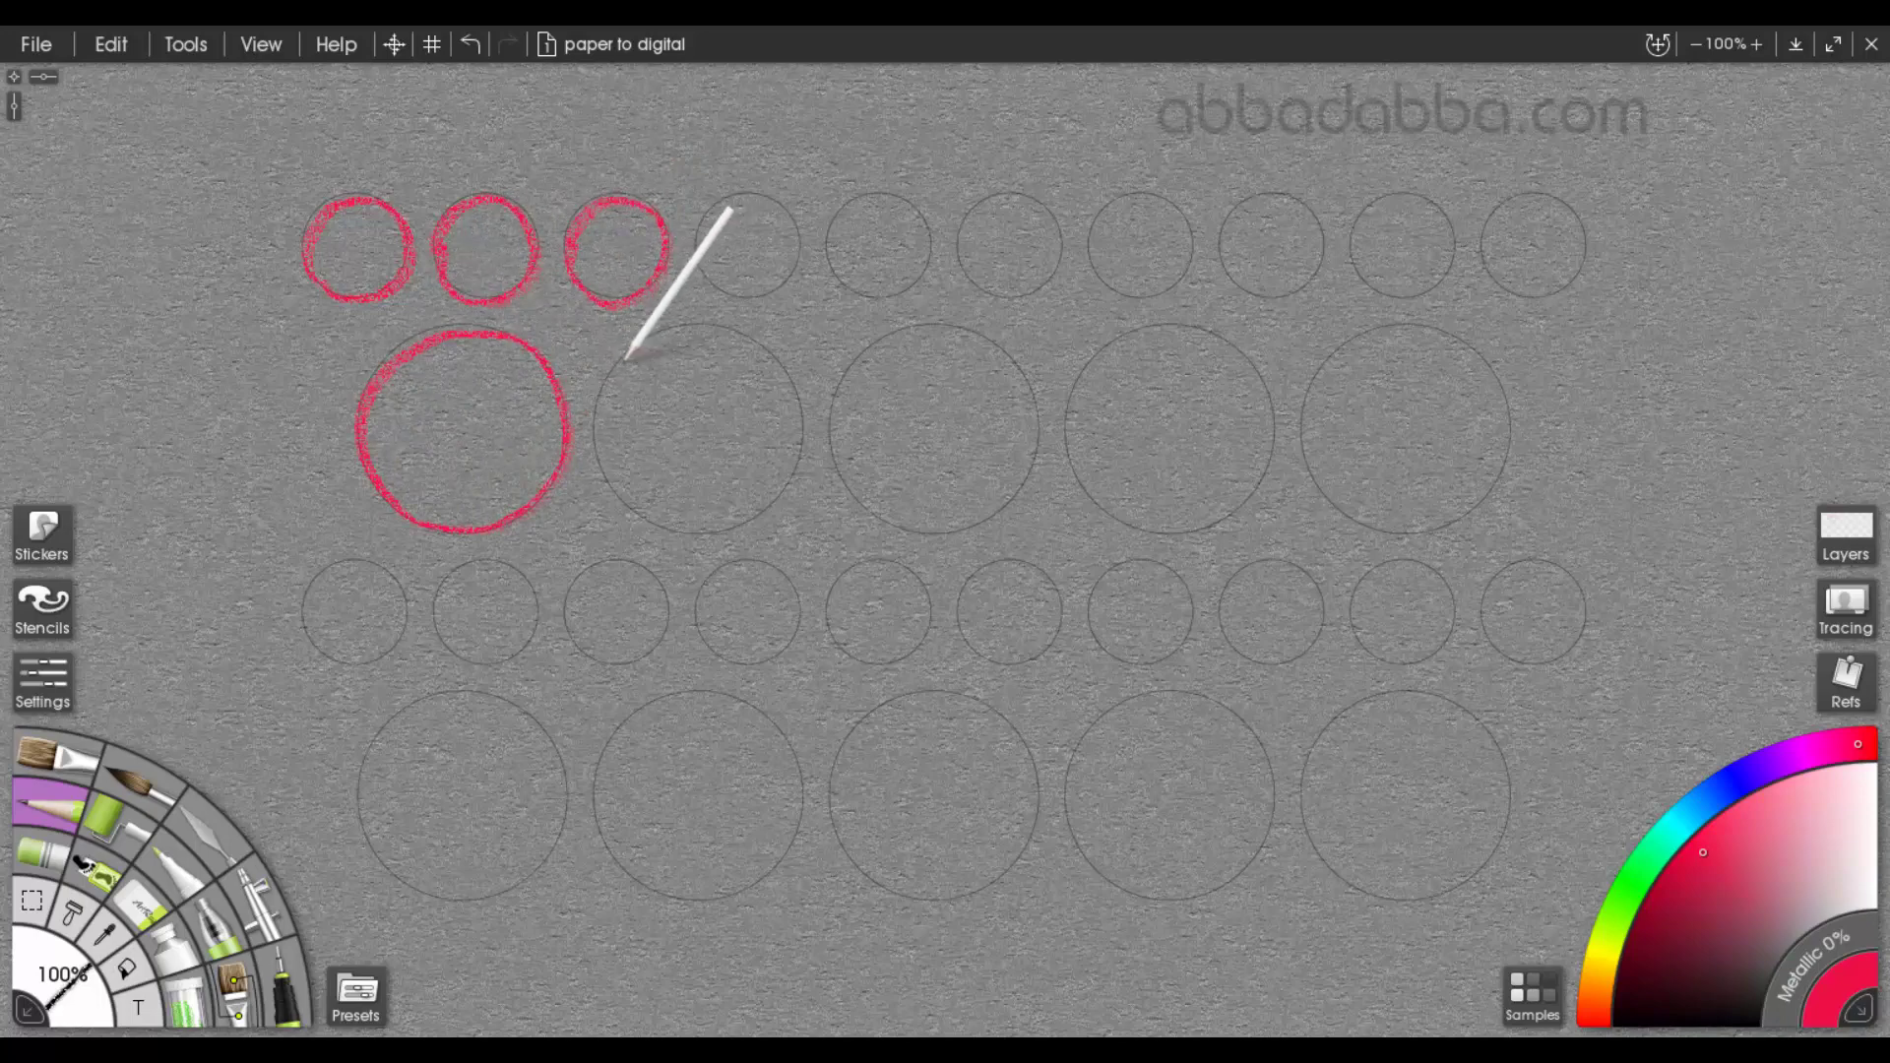
pyautogui.moveTo(666, 325)
pyautogui.mouseDown()
pyautogui.moveTo(759, 325)
pyautogui.moveTo(802, 427)
pyautogui.moveTo(709, 518)
pyautogui.moveTo(610, 477)
pyautogui.moveTo(620, 371)
pyautogui.mouseUp()
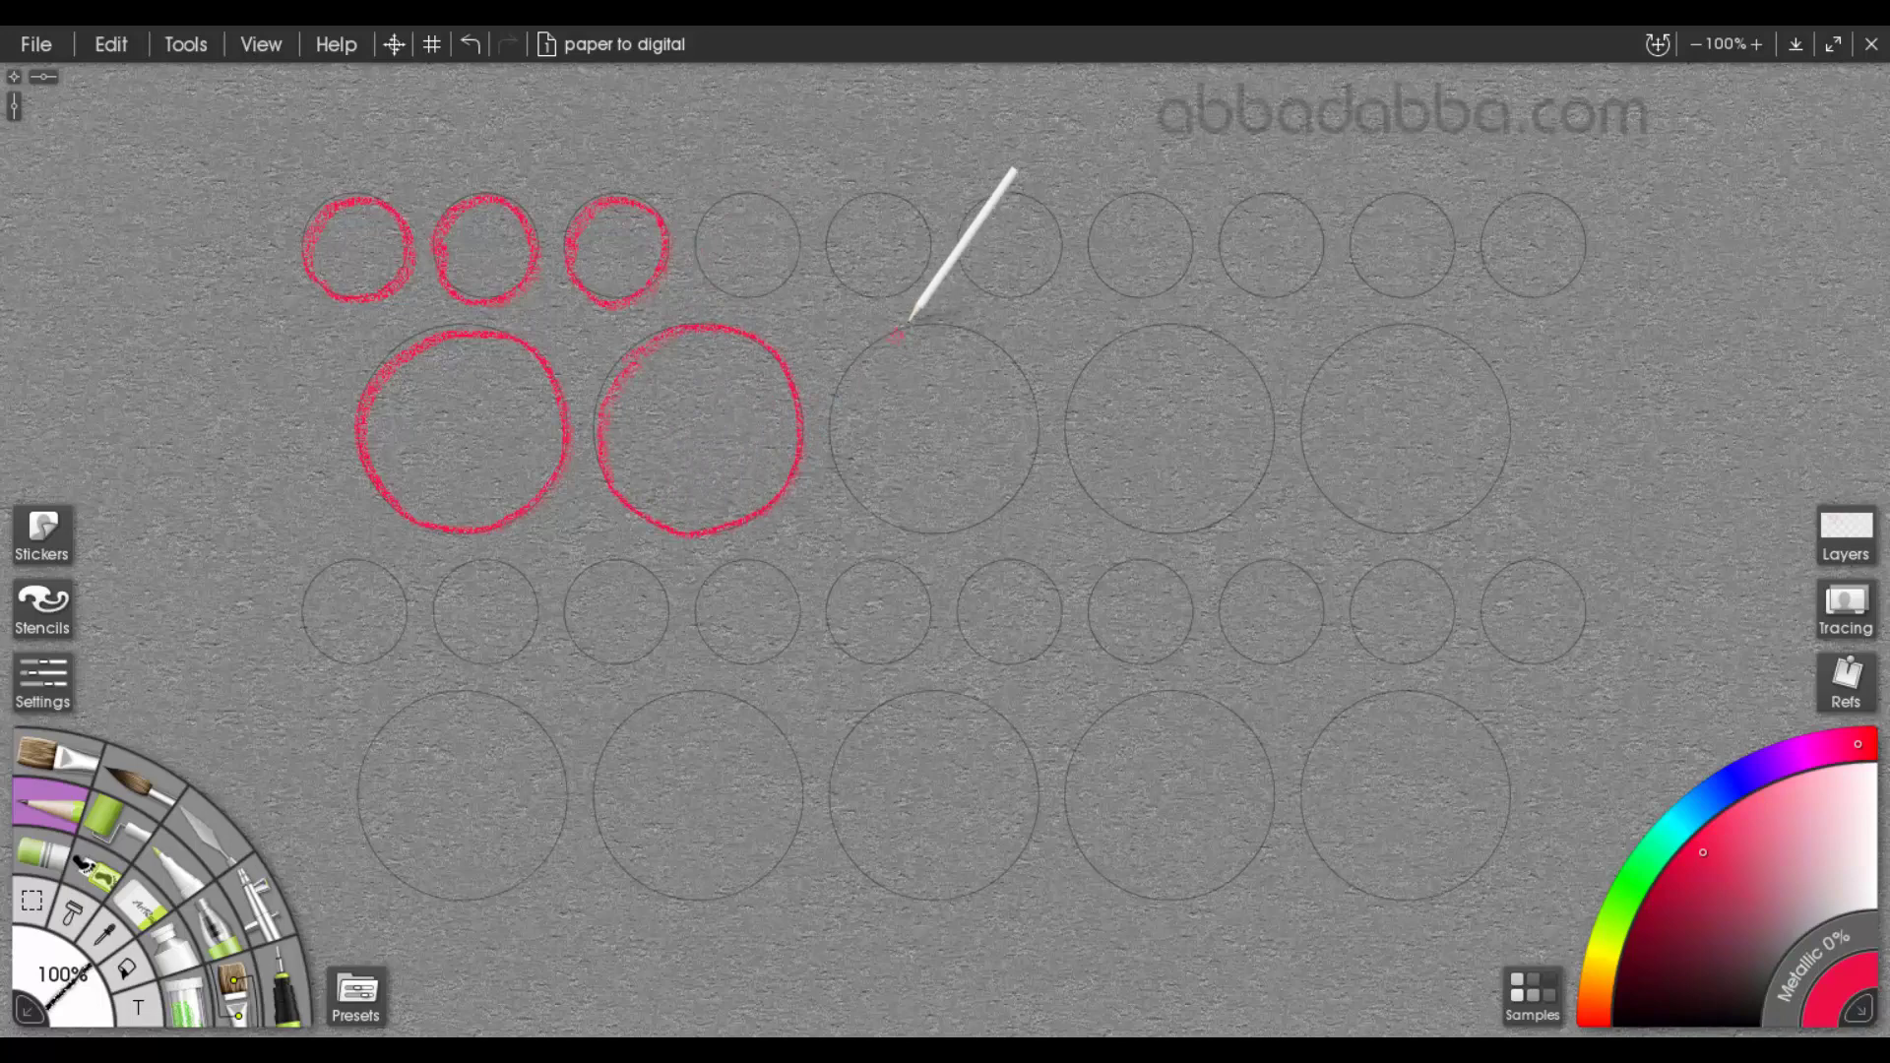
pyautogui.moveTo(891, 337)
pyautogui.mouseDown()
pyautogui.moveTo(999, 345)
pyautogui.moveTo(1034, 456)
pyautogui.moveTo(937, 523)
pyautogui.moveTo(853, 472)
pyautogui.moveTo(845, 375)
pyautogui.moveTo(912, 327)
pyautogui.mouseUp()
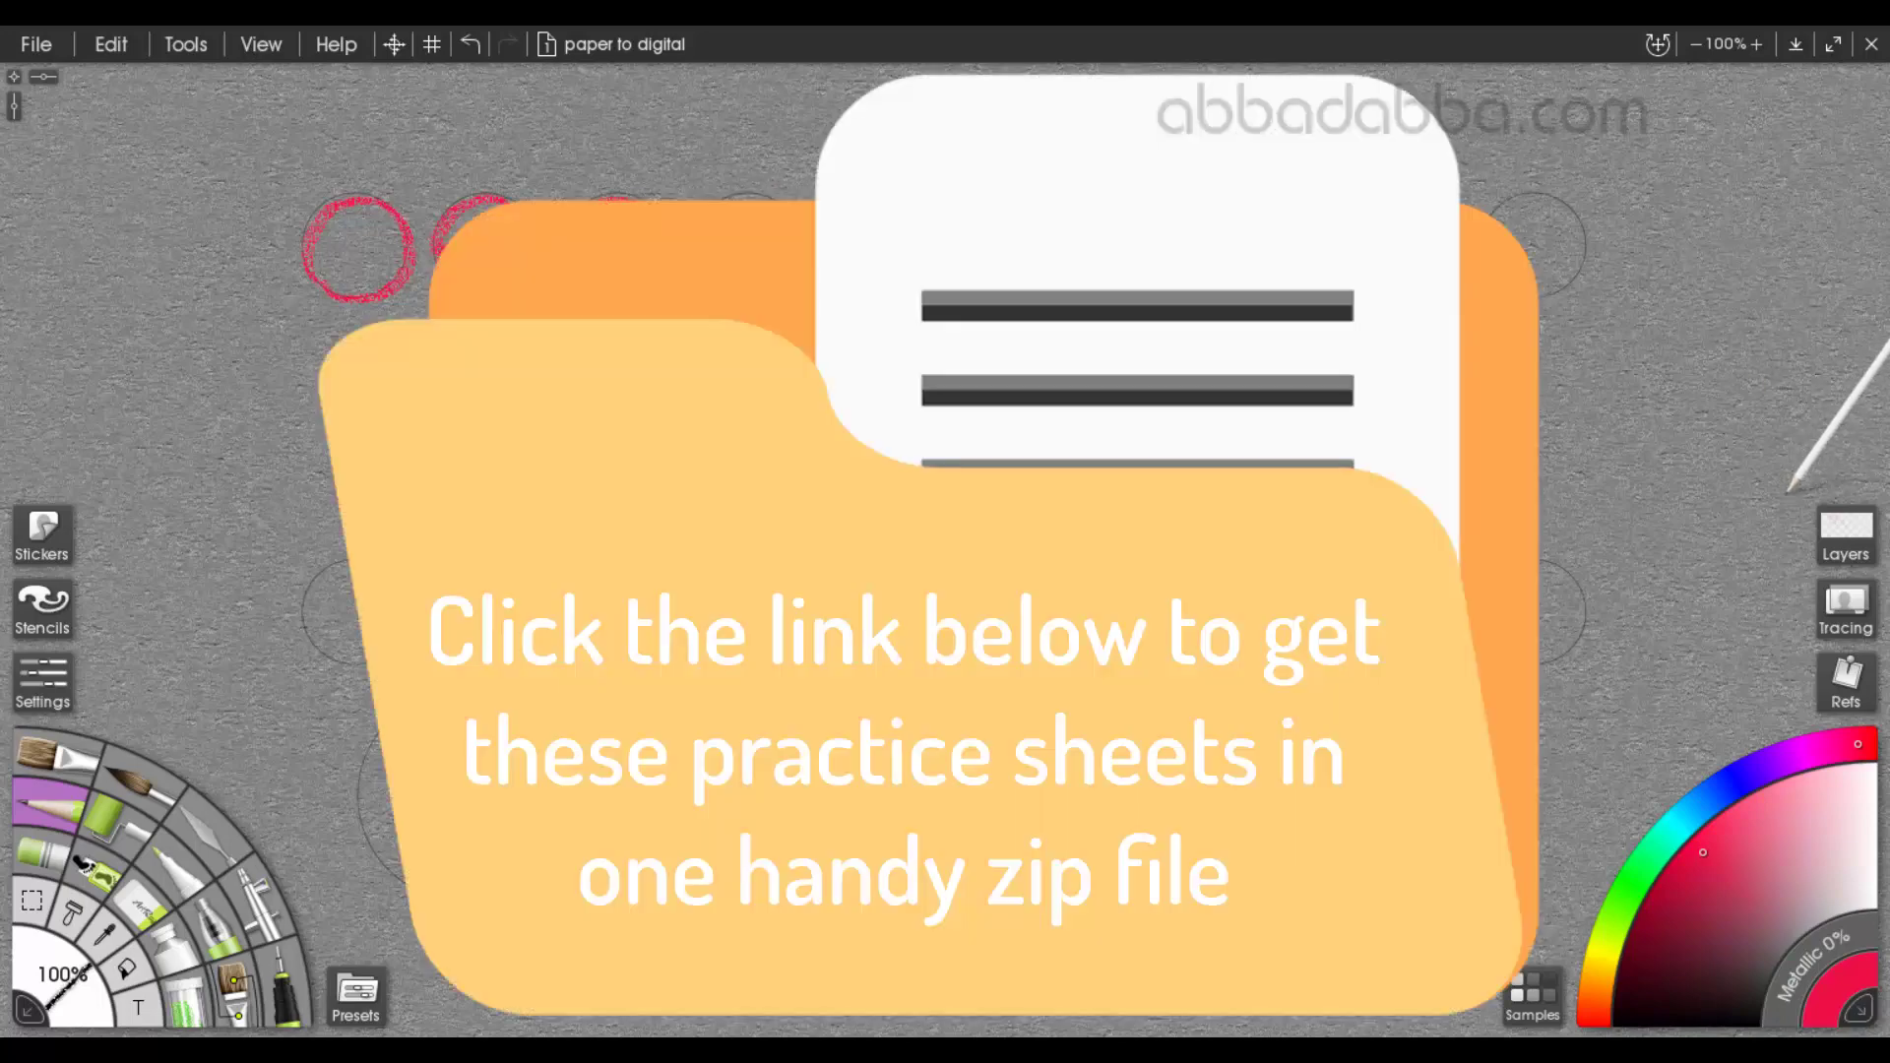